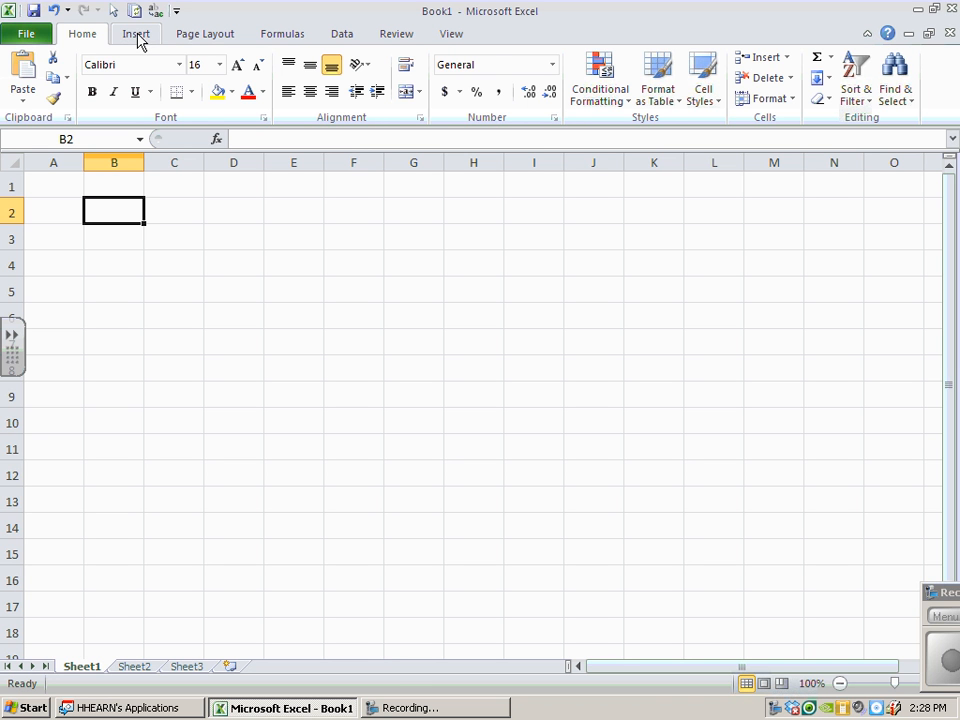
# Step: Insert an equation box on the sheet and start the polynomial with y = ax^5 + bx^4 +, with the exponents as superscripts
pyautogui.click(136, 36)
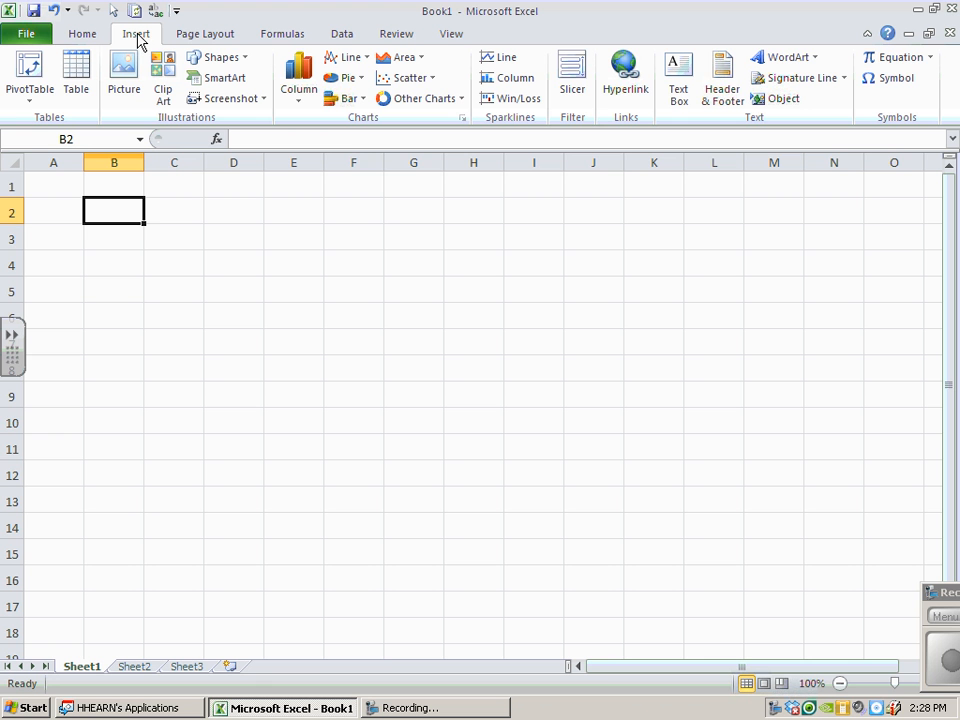
pyautogui.click(895, 58)
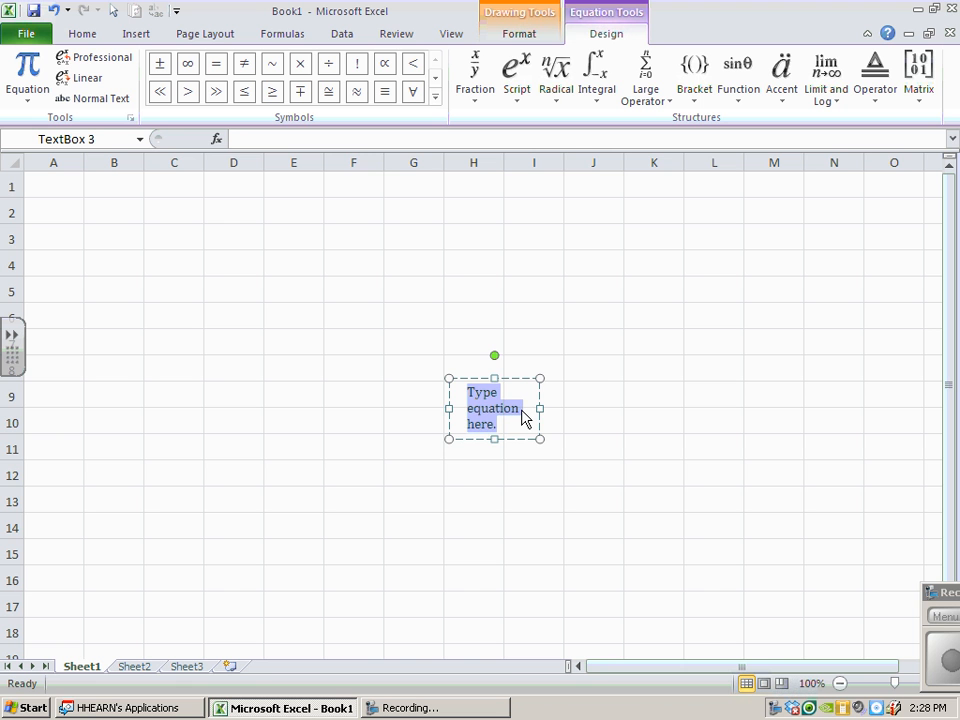
pyautogui.write('y=a')
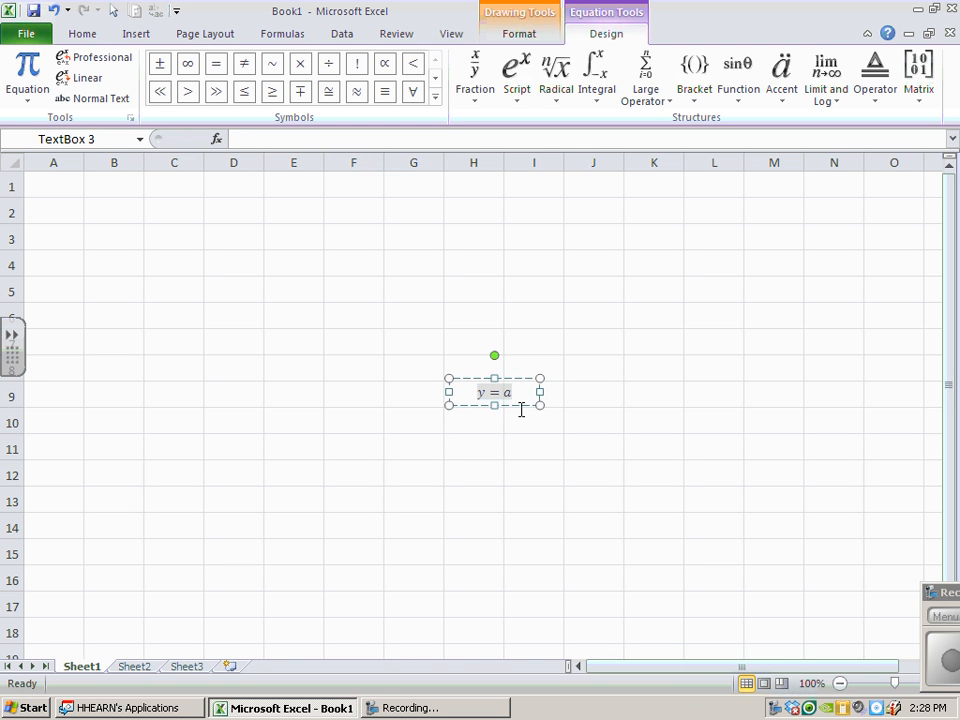
pyautogui.write('x')
pyautogui.write('^')
pyautogui.write('5')
pyautogui.write('+b ')
pyautogui.write('x')
pyautogui.write('^4+')
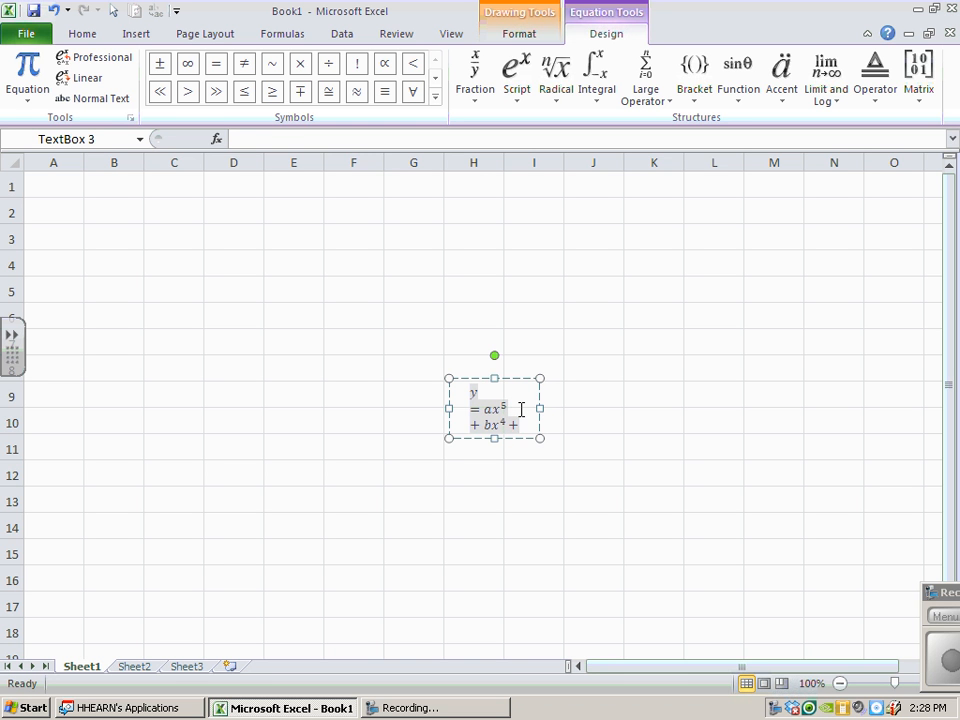
# Step: Complete the equation with the terms cx^3 + dx^2 + ex + f, with the exponents as superscripts
pyautogui.write('cx^3')
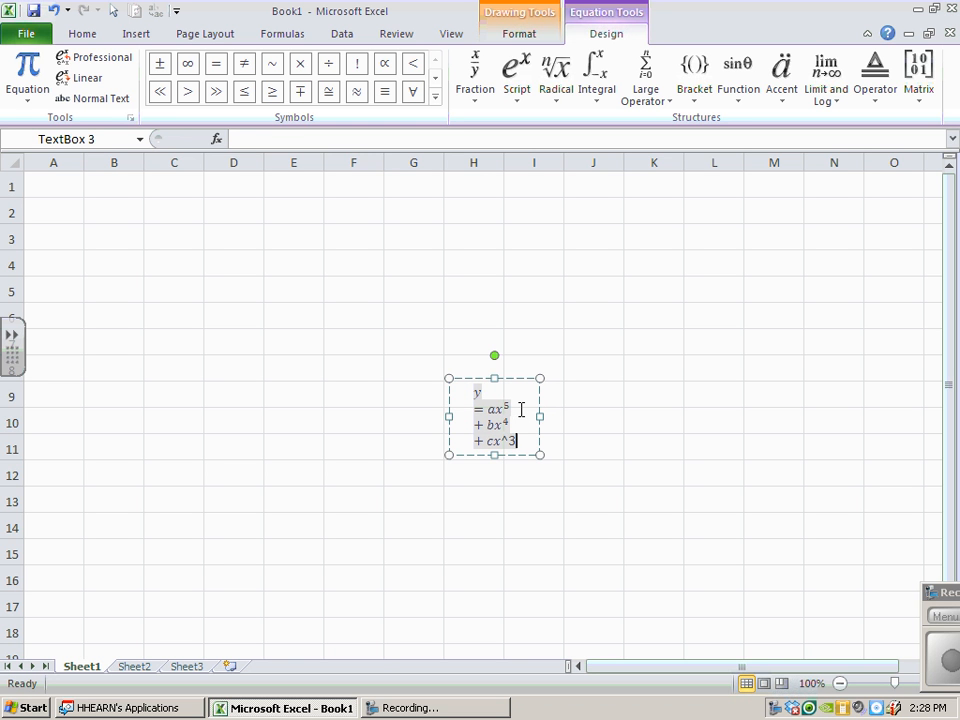
pyautogui.press('BackSpace')
pyautogui.press('BackSpace')
pyautogui.write('³ +')
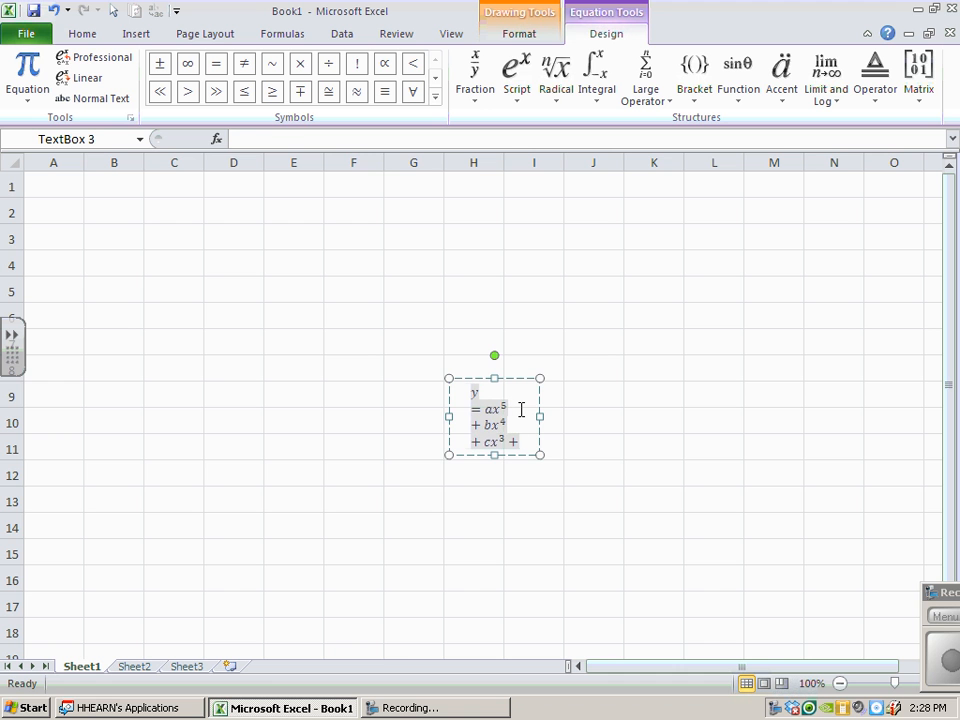
pyautogui.write('dx^2')
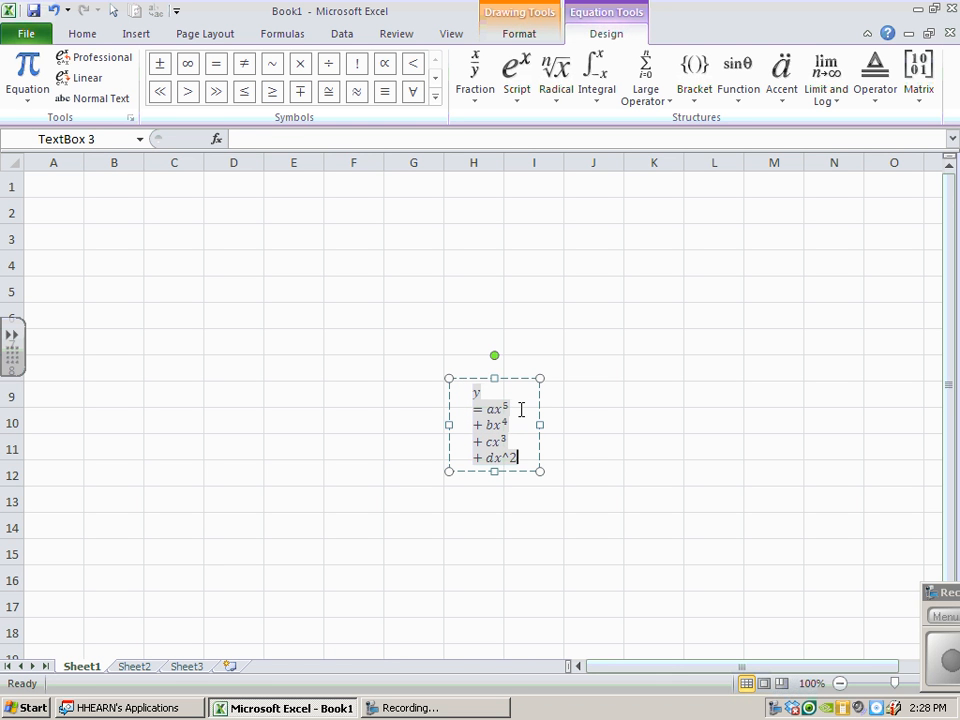
pyautogui.press('BackSpace')
pyautogui.press('BackSpace')
pyautogui.write('² +')
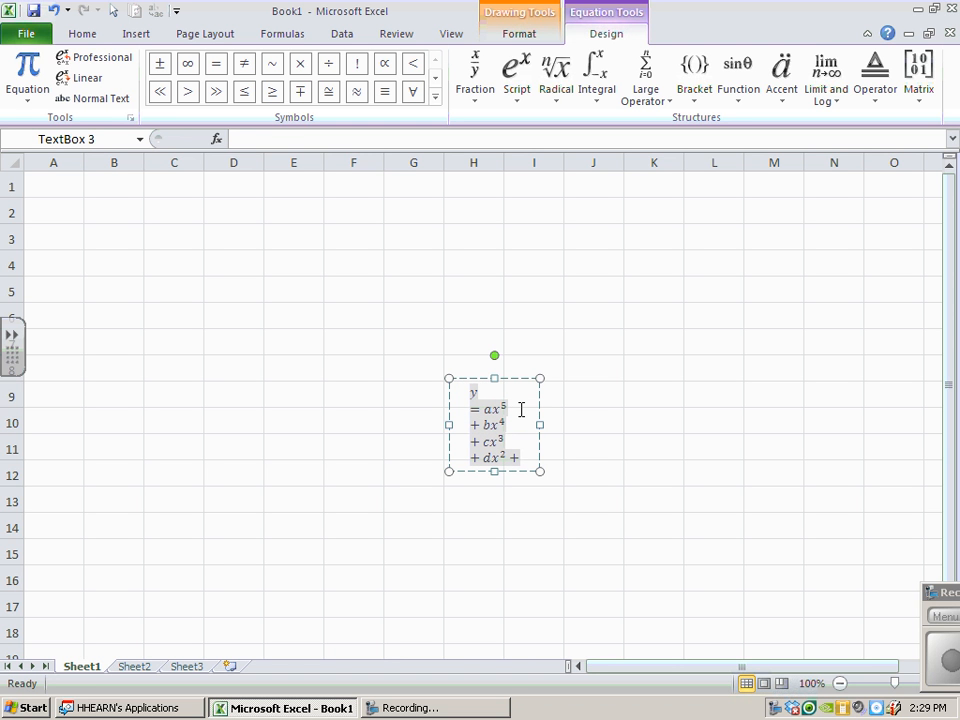
pyautogui.write('ex')
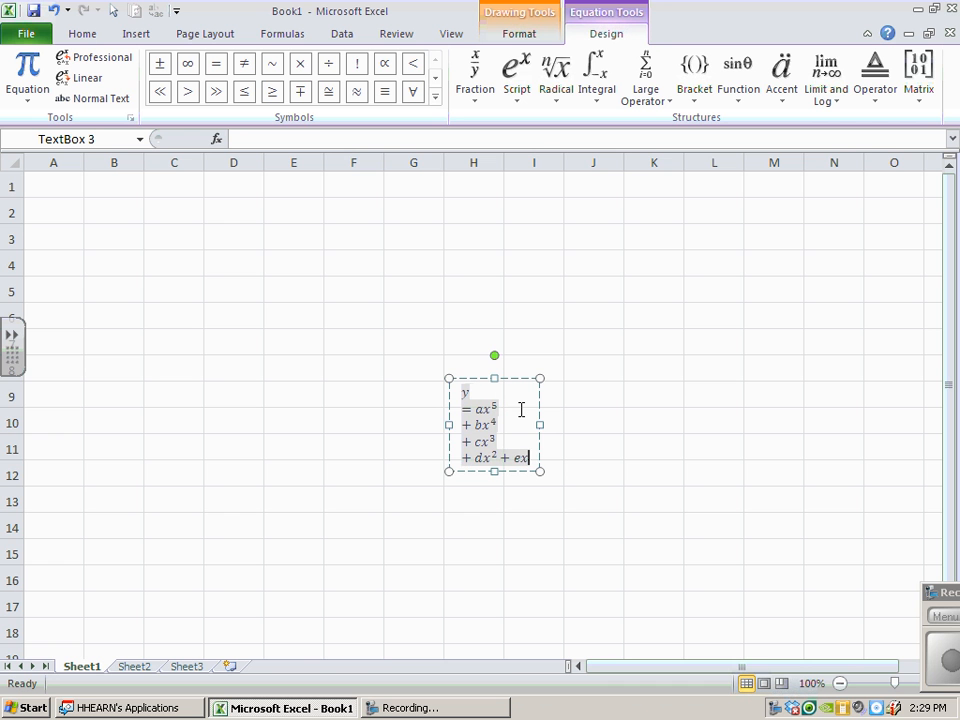
pyautogui.write('+f')
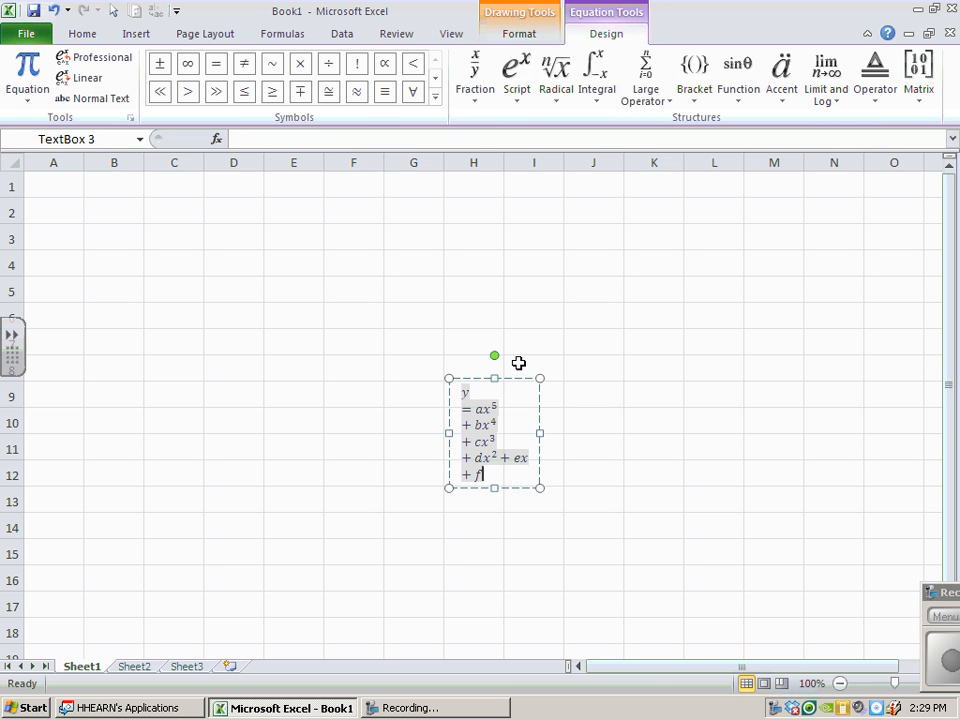
pyautogui.click(653, 391)
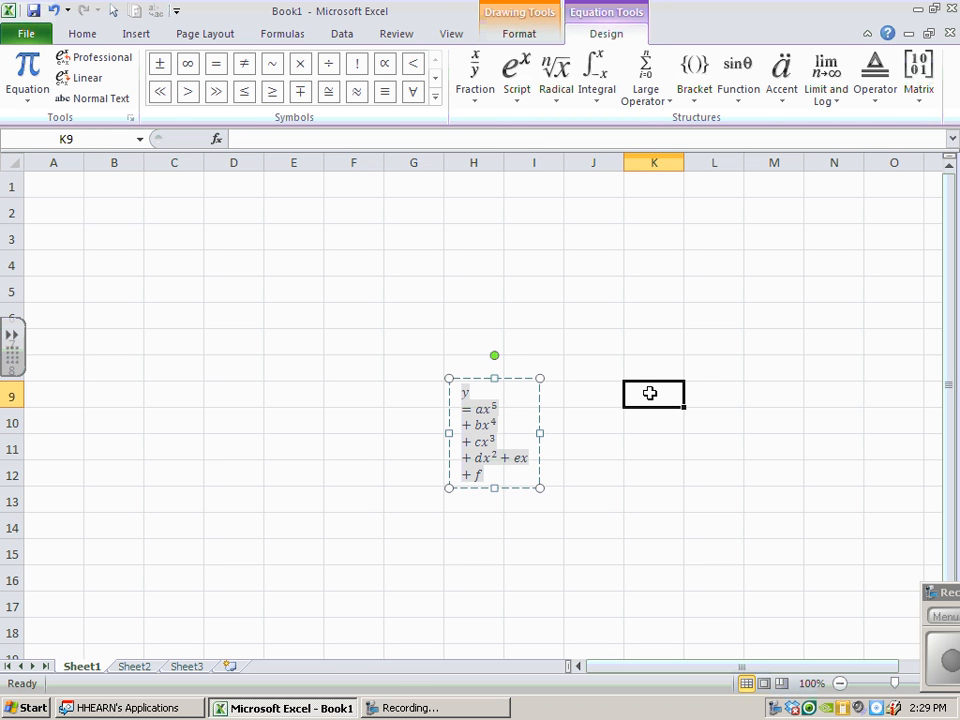
# Step: Widen the equation box until the polynomial fits on one line, and move it to row 1 of the sheet
pyautogui.click(508, 459)
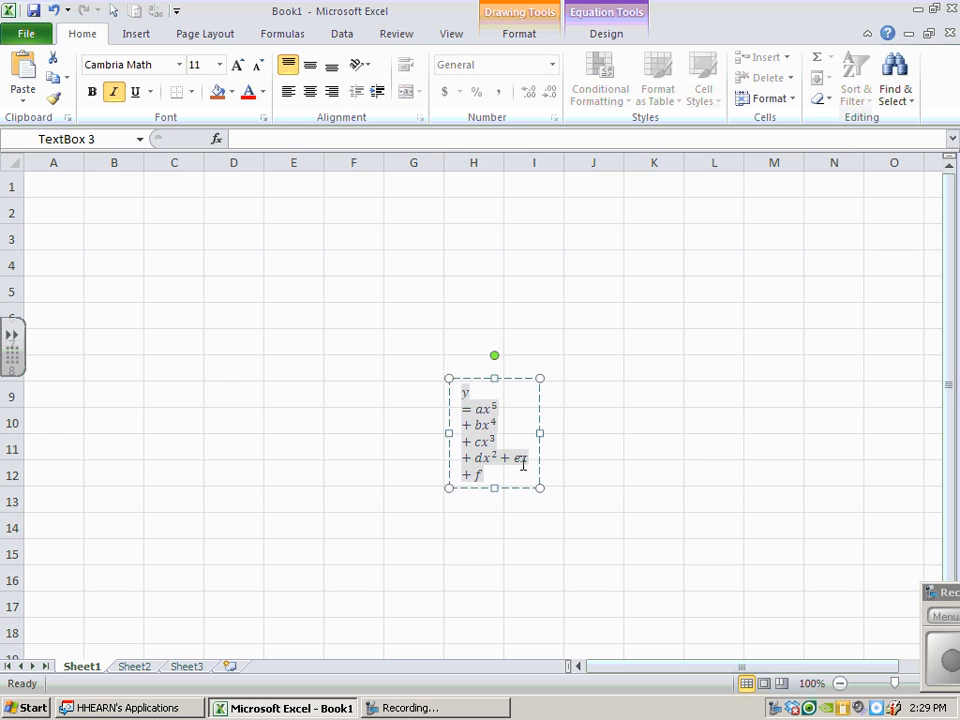
pyautogui.moveTo(540, 433); pyautogui.dragTo(812, 424)
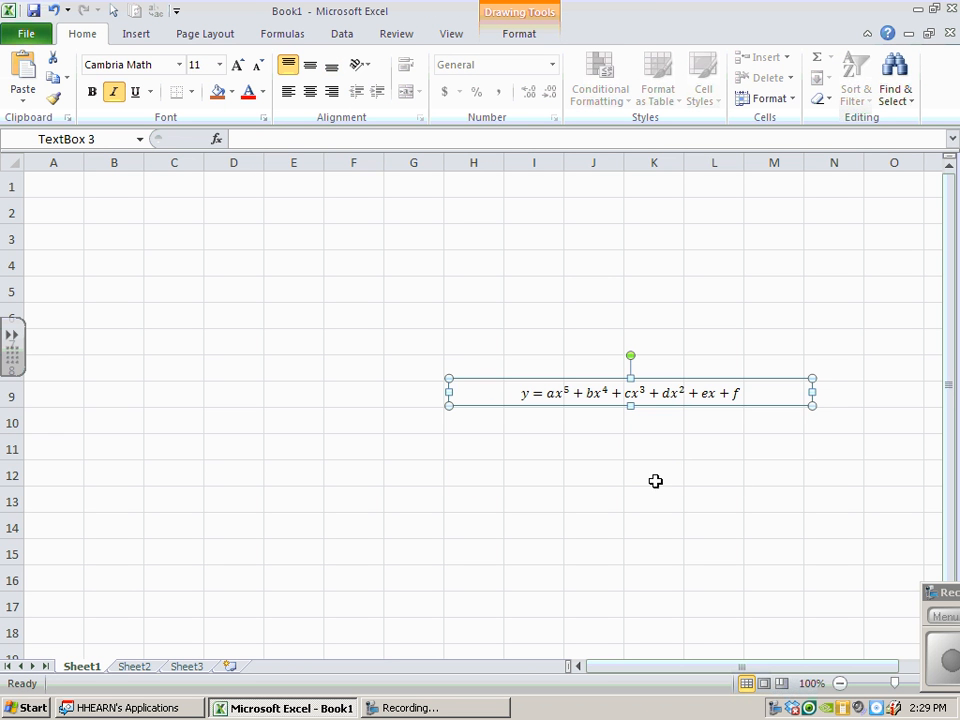
pyautogui.moveTo(691, 380); pyautogui.dragTo(514, 175)
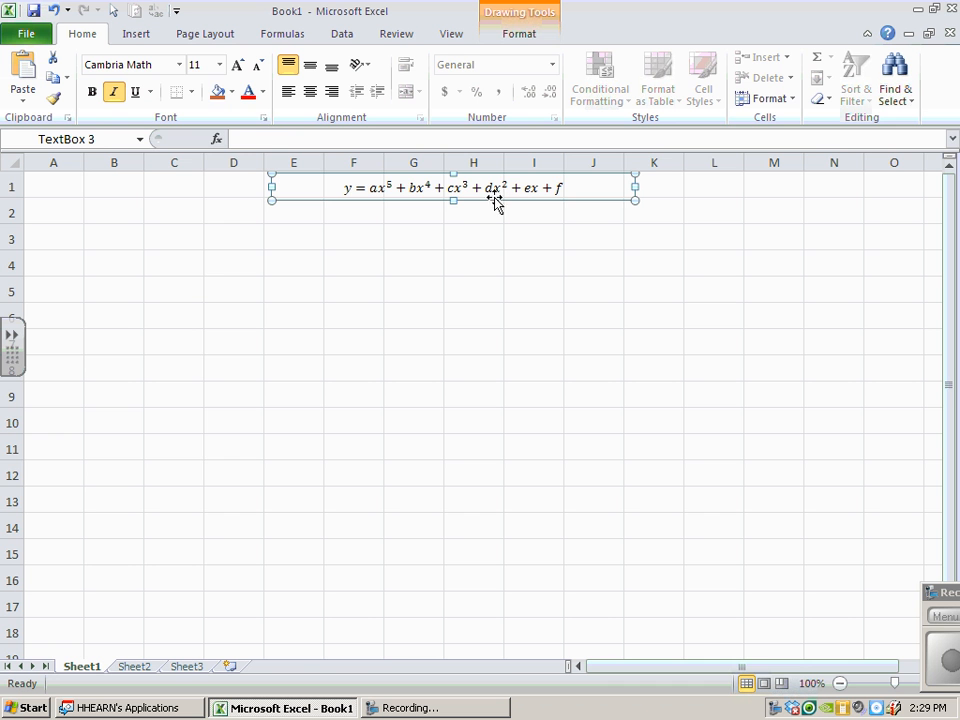
# Step: Set the equation's font size to 28 and widen its box on both sides to span columns C to N
pyautogui.click(220, 66)
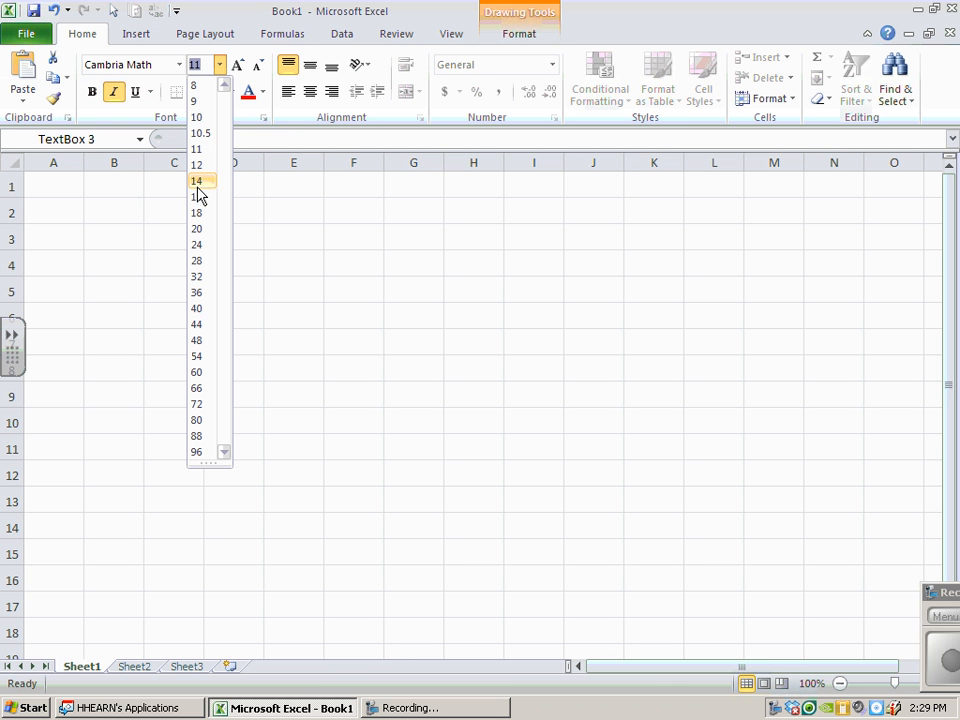
pyautogui.click(197, 260)
pyautogui.moveTo(636, 221); pyautogui.dragTo(842, 221)
pyautogui.moveTo(267, 218); pyautogui.dragTo(152, 216)
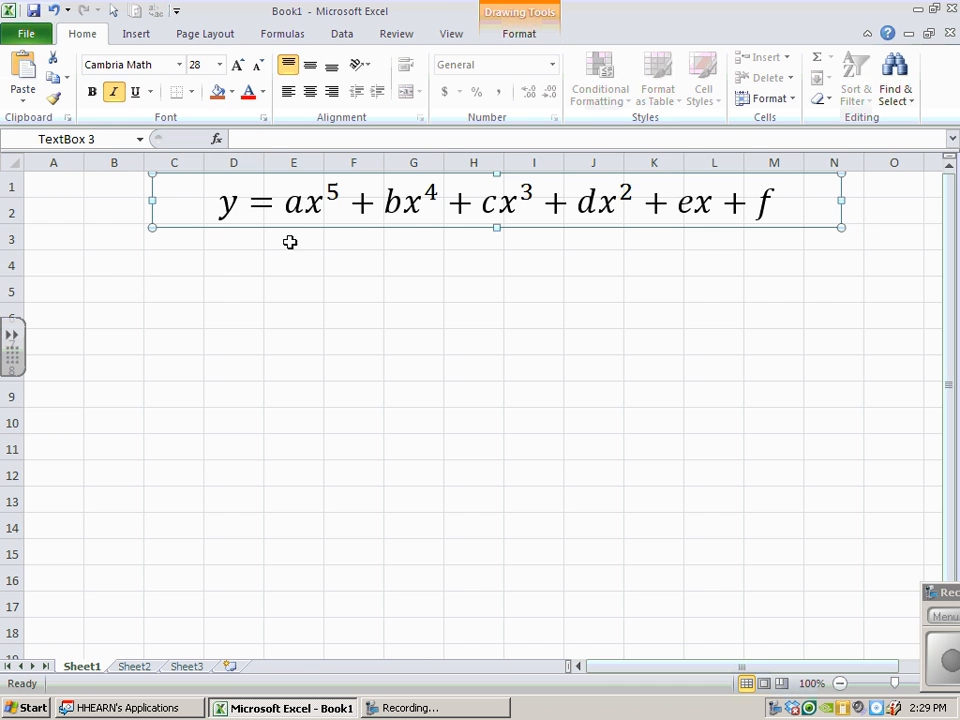
# Step: Increase the height of row 1 so that it holds the whole equation box
pyautogui.click(88, 292)
pyautogui.moveTo(3, 199); pyautogui.dragTo(8, 232)
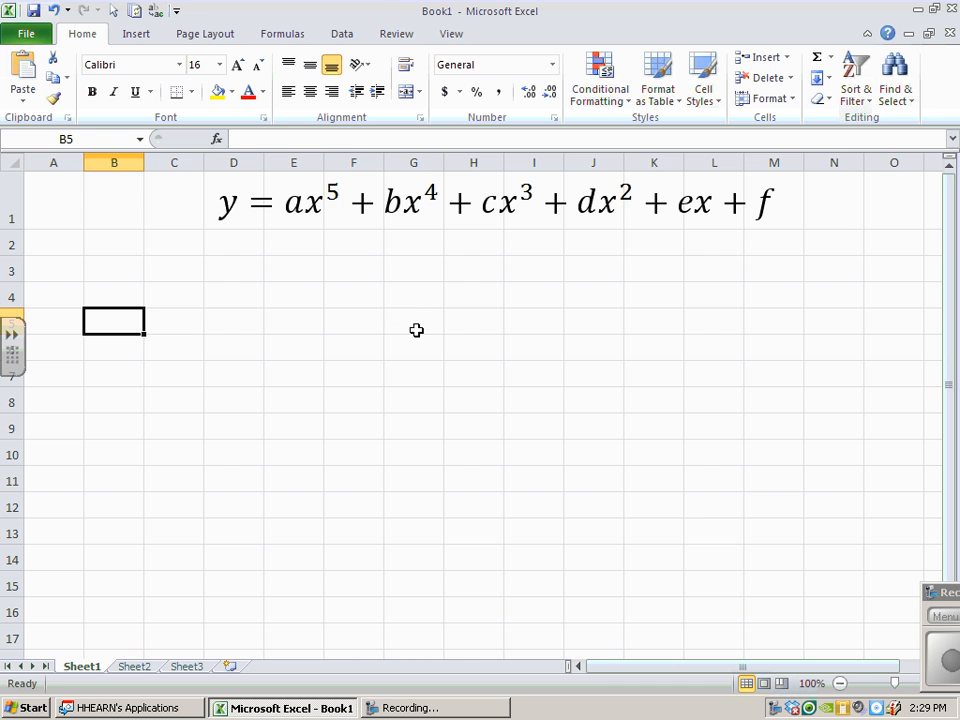
pyautogui.click(296, 225)
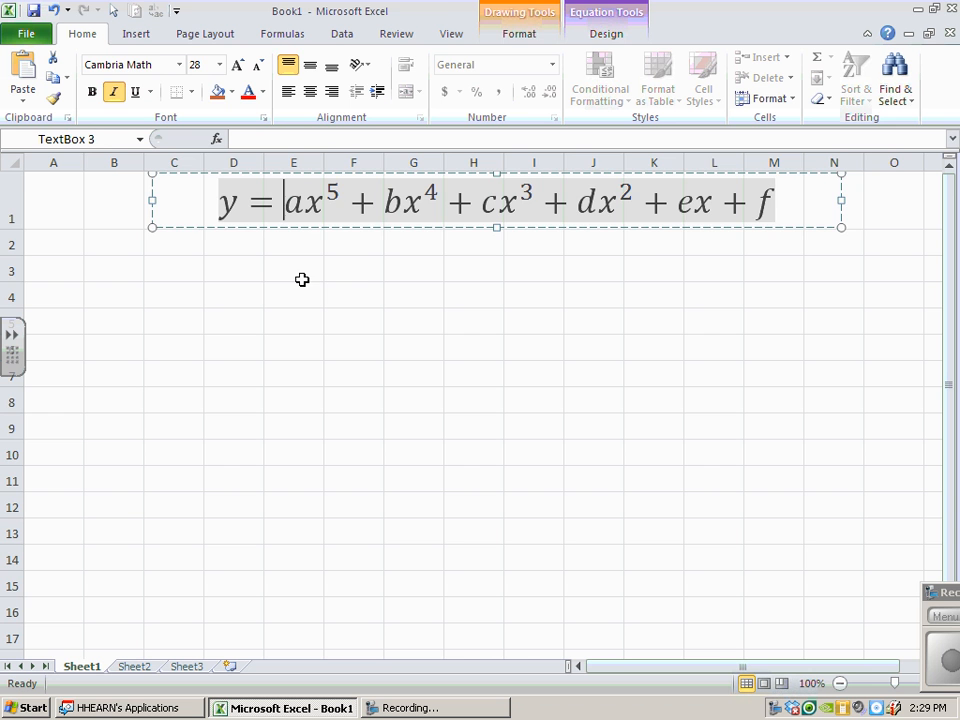
pyautogui.click(302, 279)
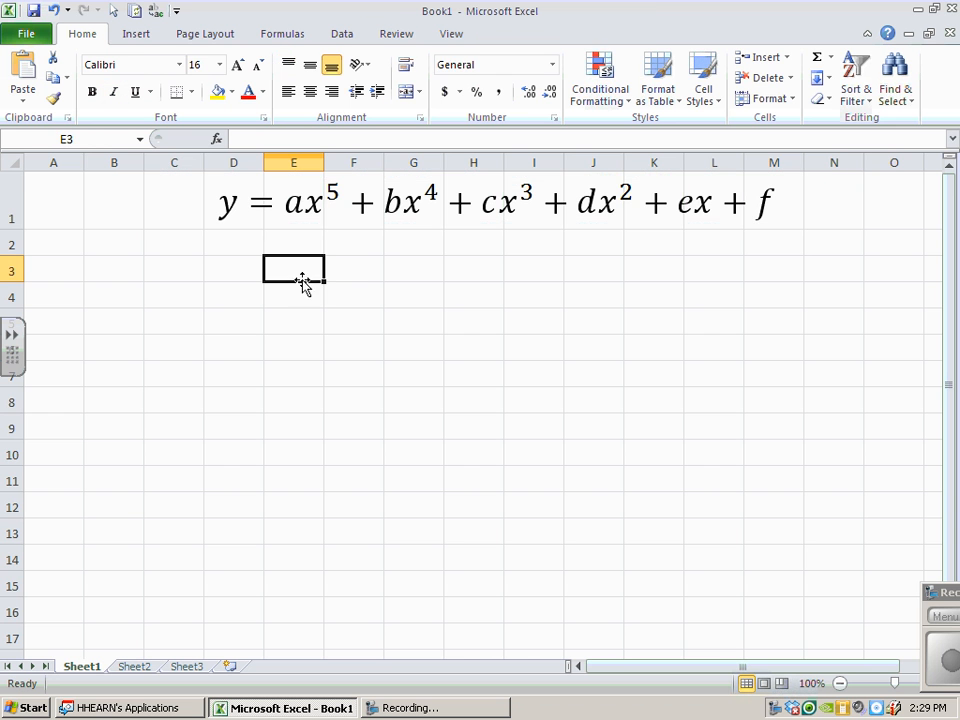
# Step: Enter the lowercase coefficient label "a =" in cell B2
pyautogui.click(122, 243)
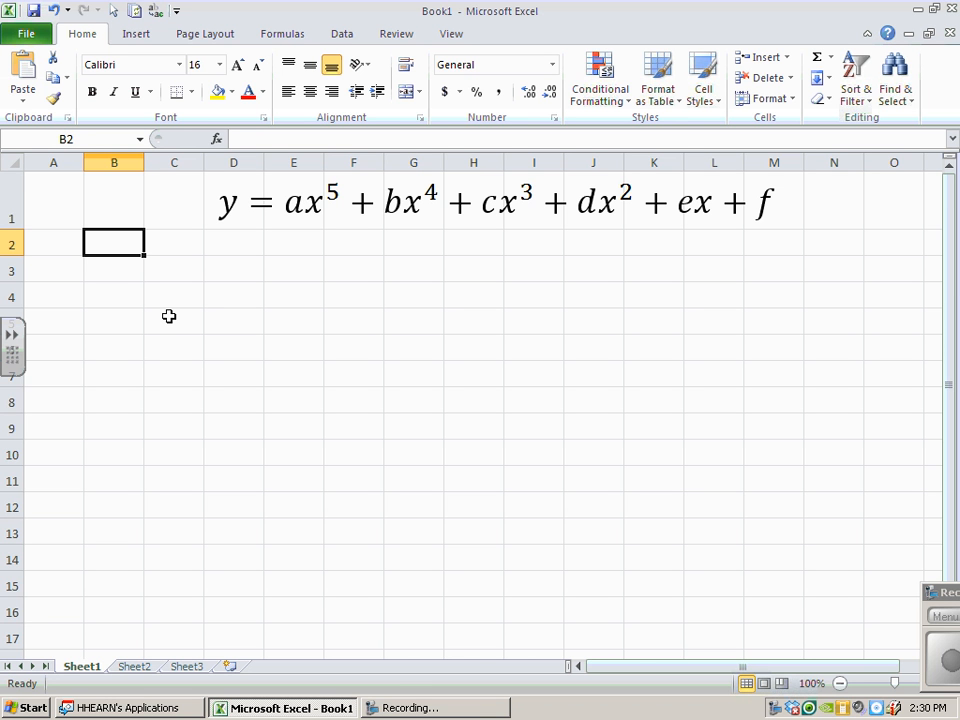
pyautogui.write('A =')
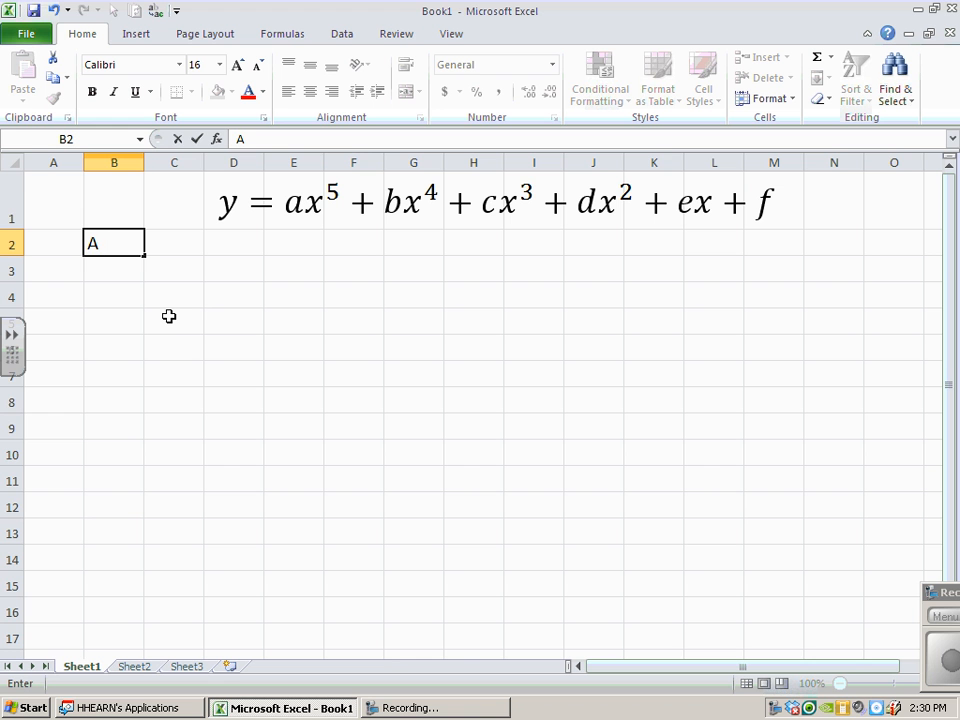
pyautogui.press('BackSpace')
pyautogui.press('BackSpace')
pyautogui.press('BackSpace')
pyautogui.write('A')
pyautogui.press('BackSpace')
pyautogui.write('a =')
pyautogui.press('Return')
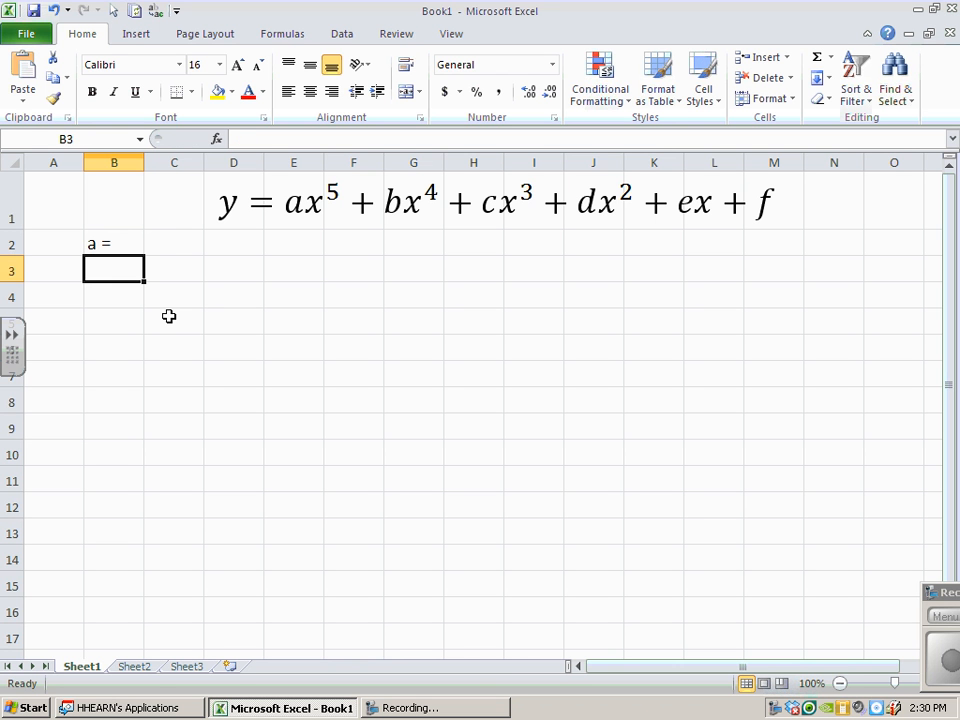
# Step: Enter the coefficient labels "b =", "c =", "d =", "e =" and "f =" in cells B3 to B7
pyautogui.write('b =')
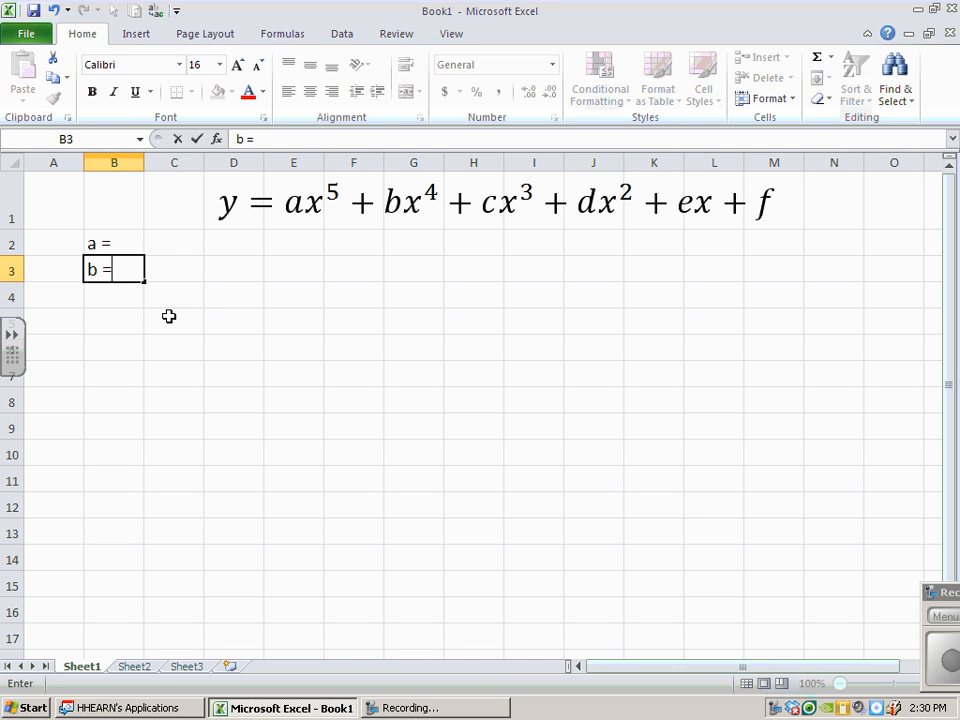
pyautogui.press('Return')
pyautogui.write('c =')
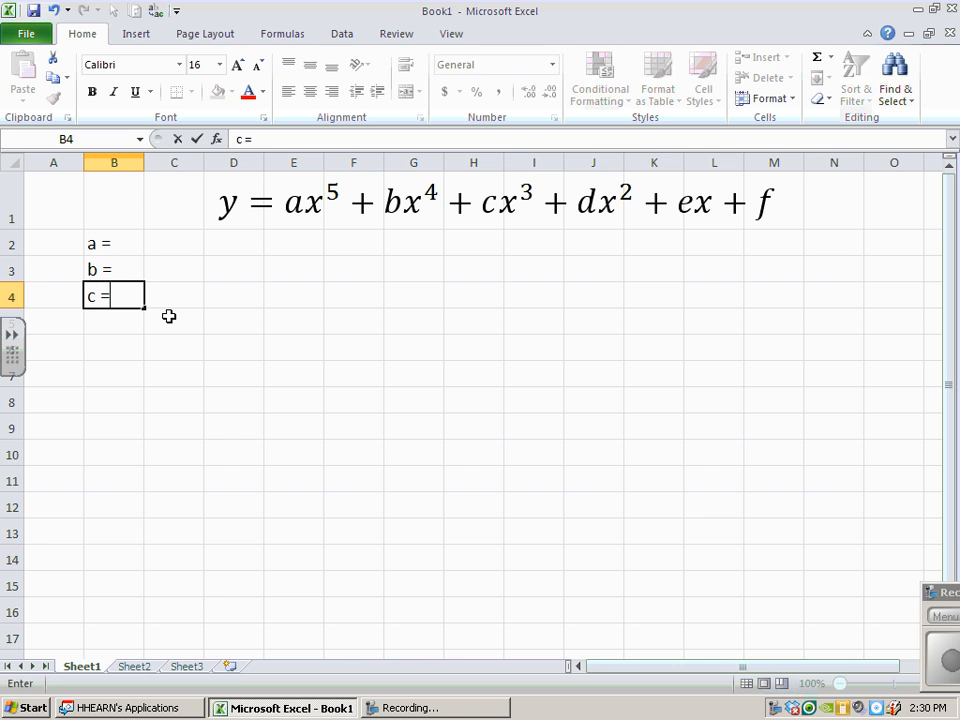
pyautogui.press('Return')
pyautogui.write('d =')
pyautogui.press('Return')
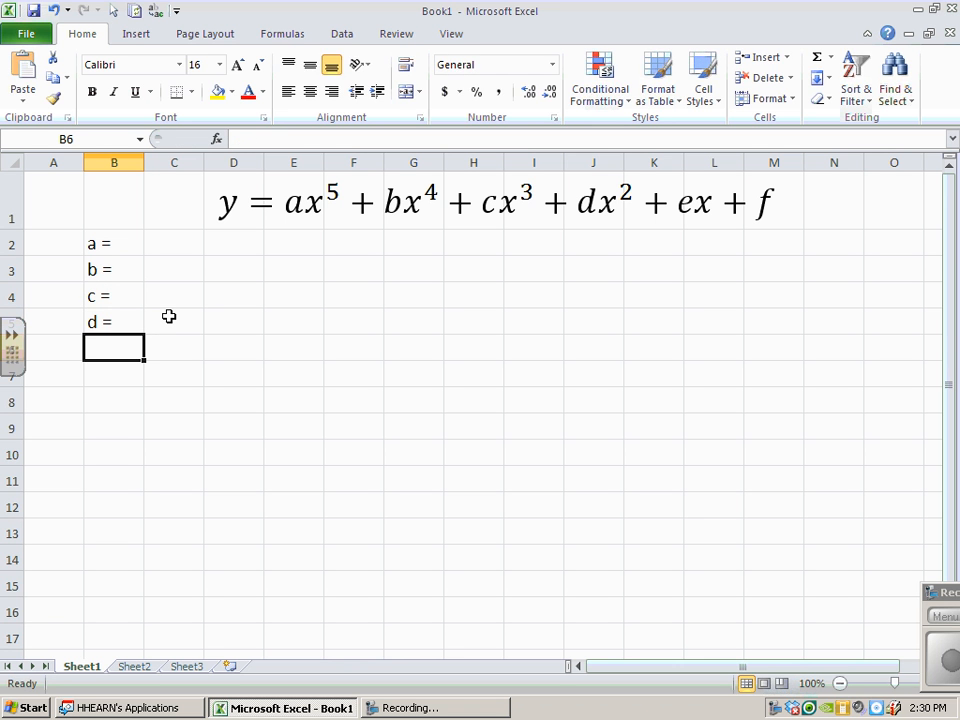
pyautogui.write('e =')
pyautogui.press('Return')
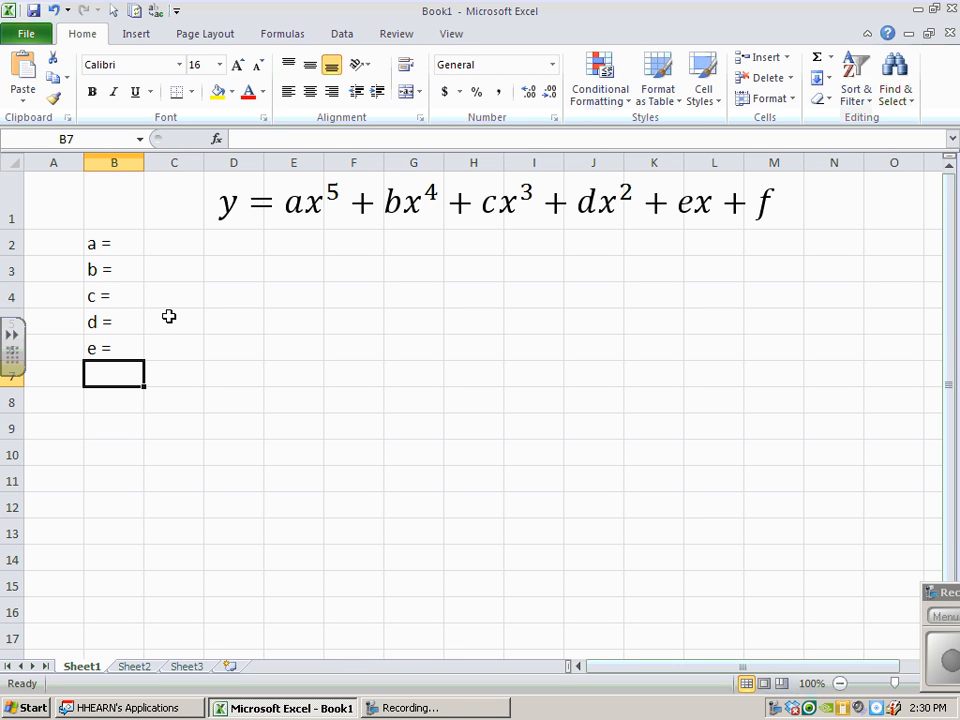
pyautogui.write('f =')
pyautogui.press('Return')
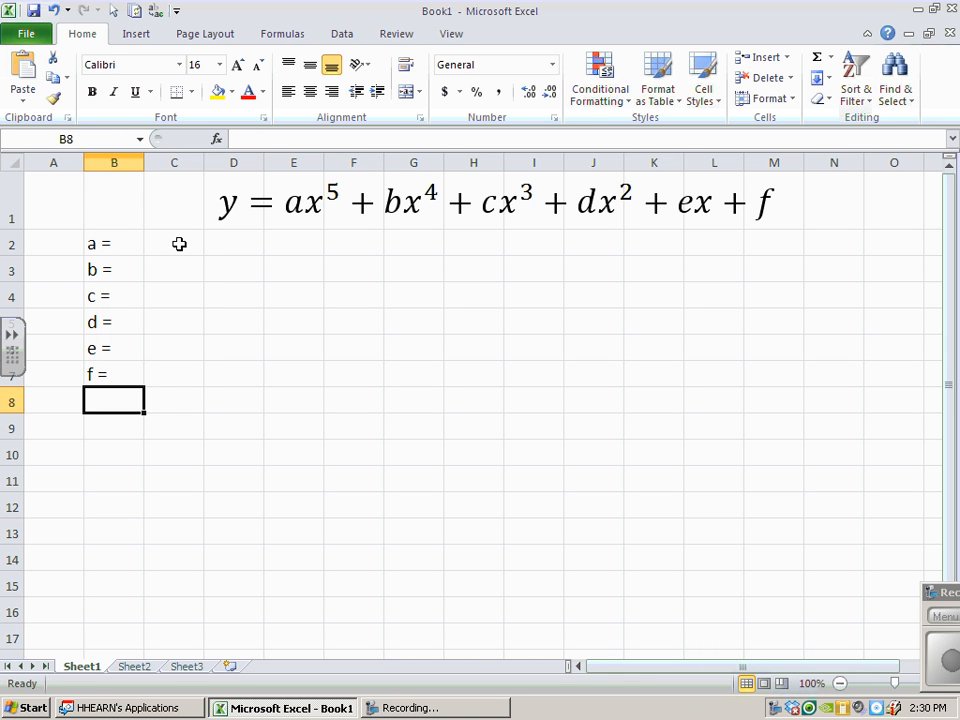
# Step: Enter the values 1, -2 and 1 for coefficients a, b and c in cells C2 to C4
pyautogui.moveTo(180, 242); pyautogui.dragTo(174, 379)
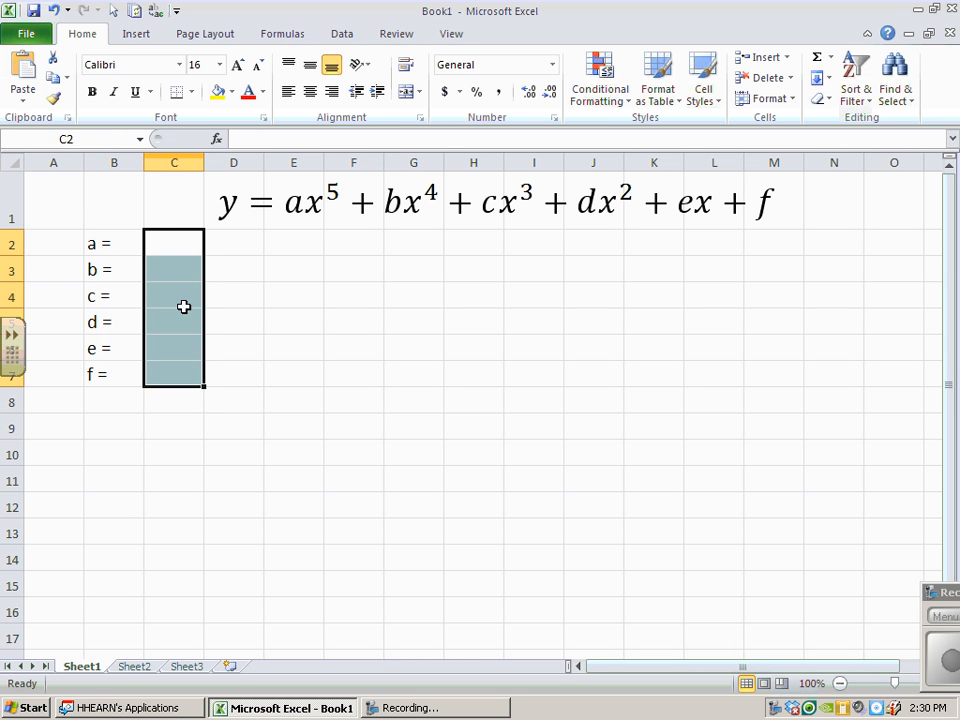
pyautogui.moveTo(174, 240); pyautogui.dragTo(175, 378)
pyautogui.click(171, 245)
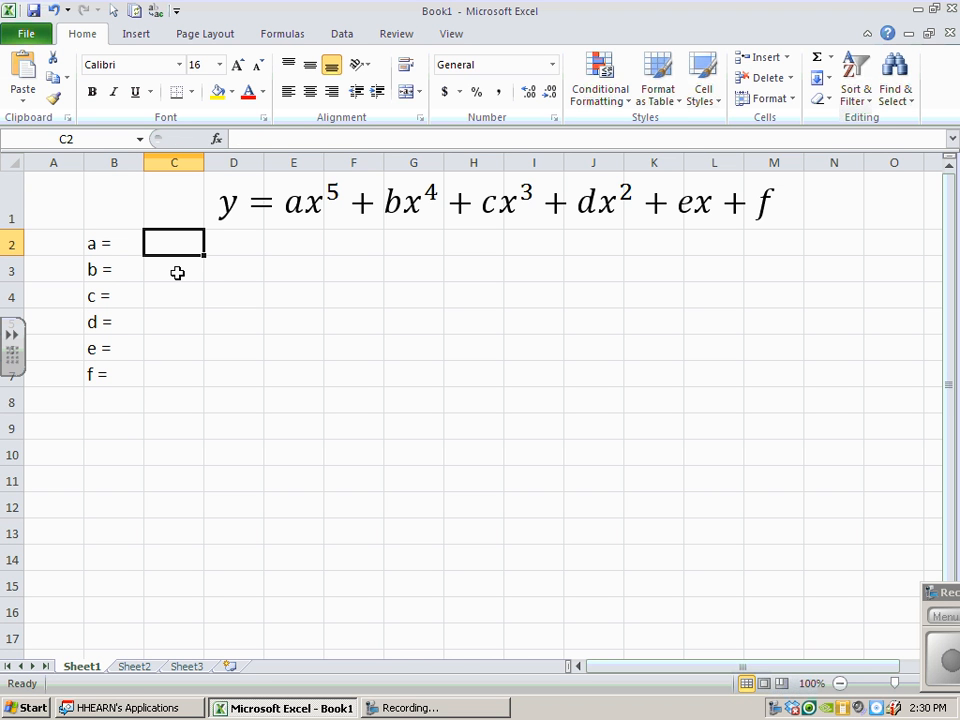
pyautogui.write('1')
pyautogui.press('Return')
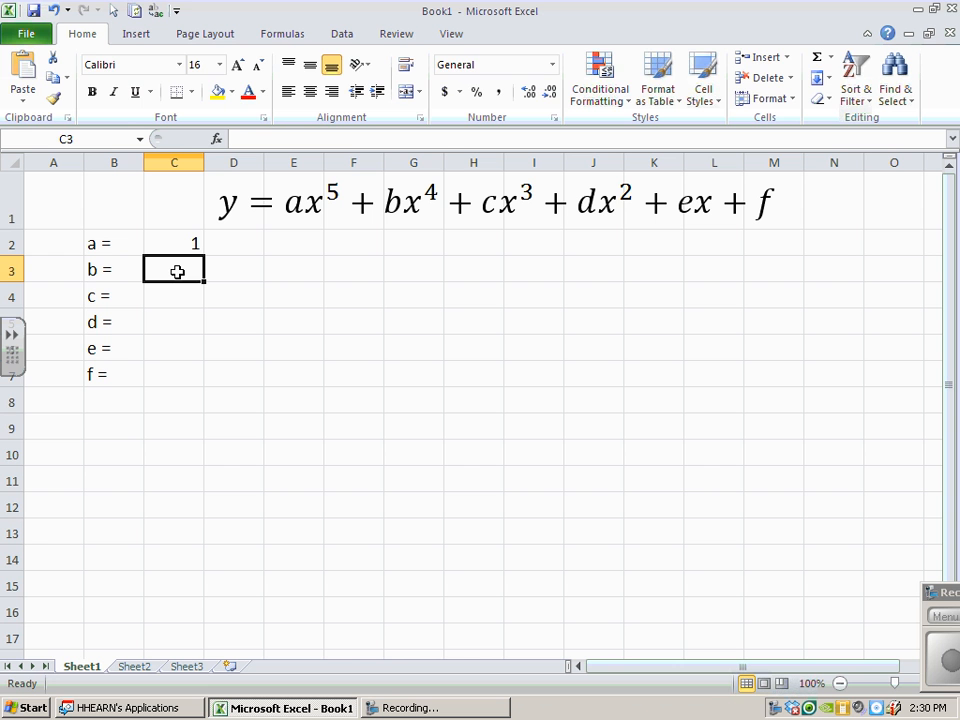
pyautogui.write('-2')
pyautogui.press('Return')
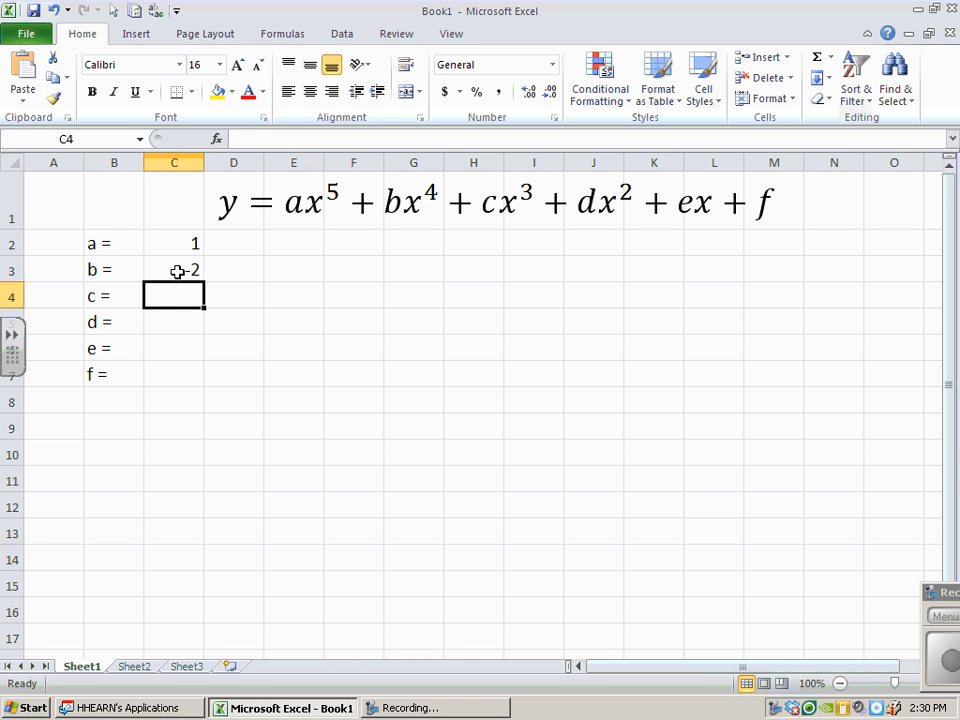
pyautogui.write('1')
pyautogui.press('Return')
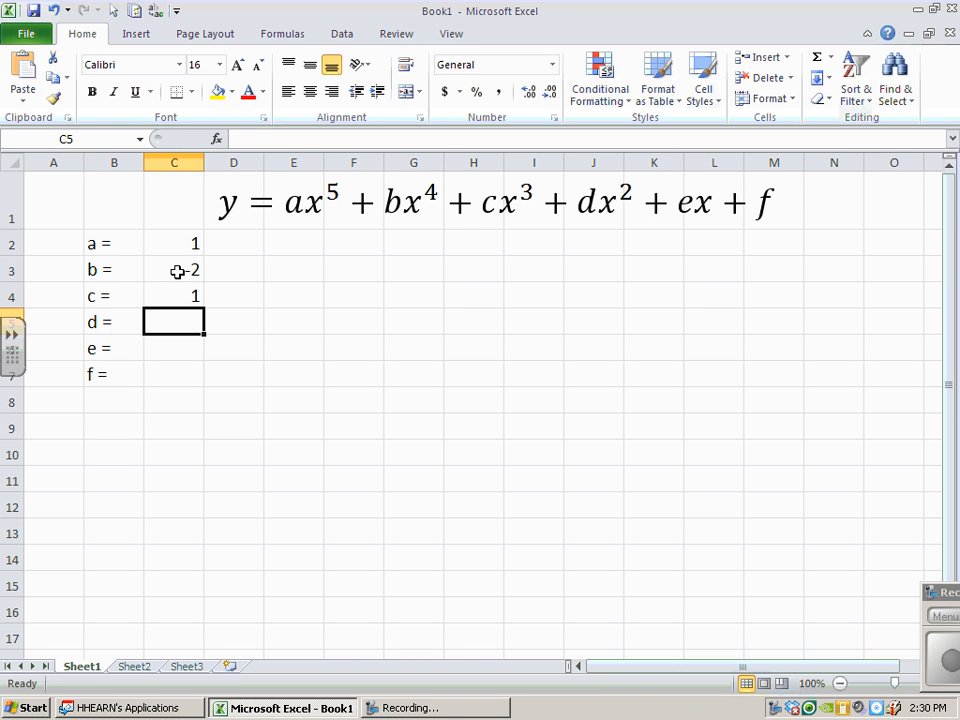
# Step: Enter the values 3, -5 and 9 for coefficients d, e and f in cells C5 to C7
pyautogui.write('3')
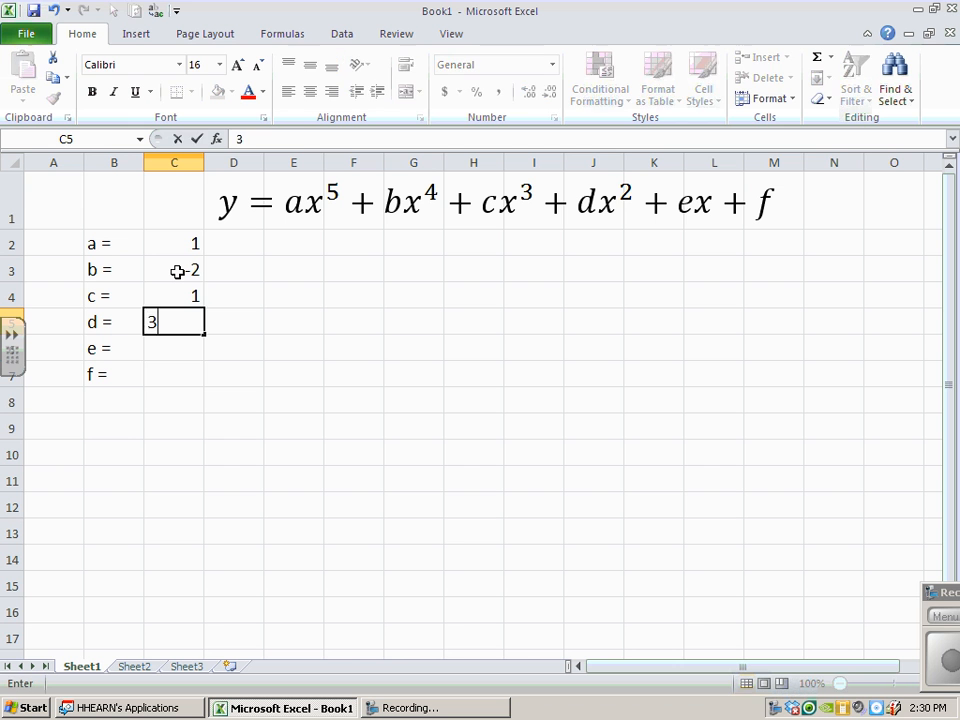
pyautogui.press('Return')
pyautogui.write('-5')
pyautogui.press('Return')
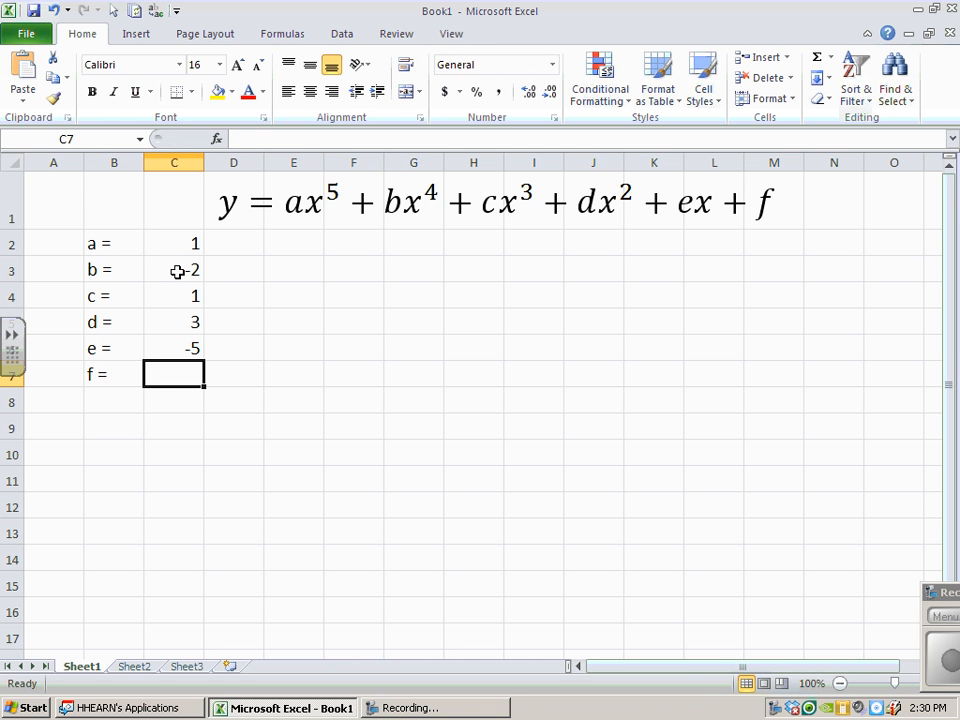
pyautogui.write('9')
pyautogui.press('Return')
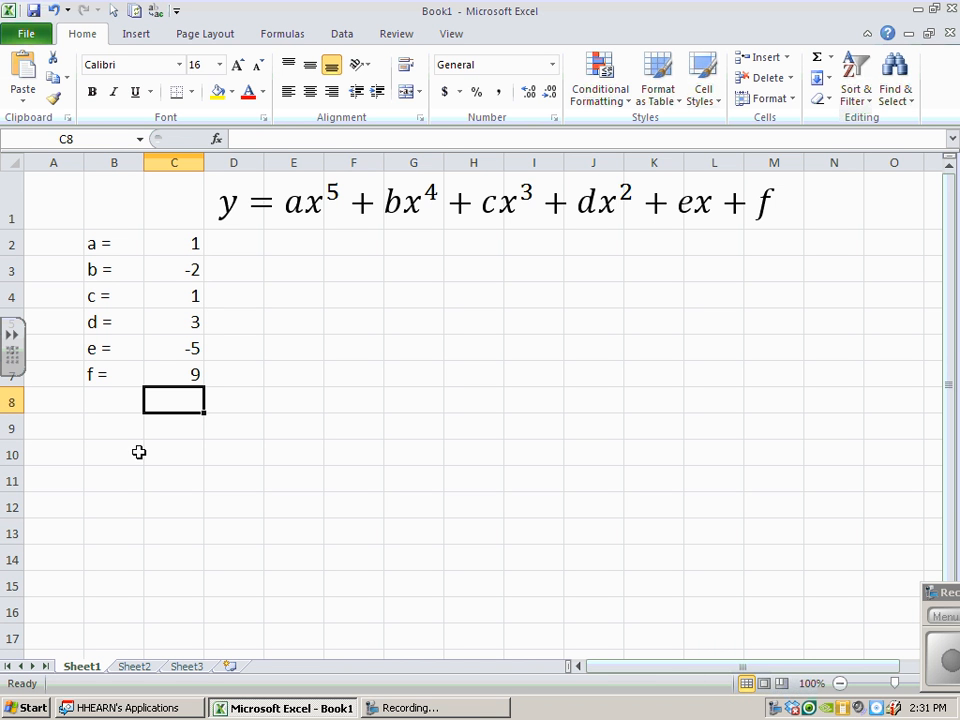
# Step: Enter the labels "x-min =" in B9 and "x-max =" in B10, and widen column B to fit them
pyautogui.click(121, 425)
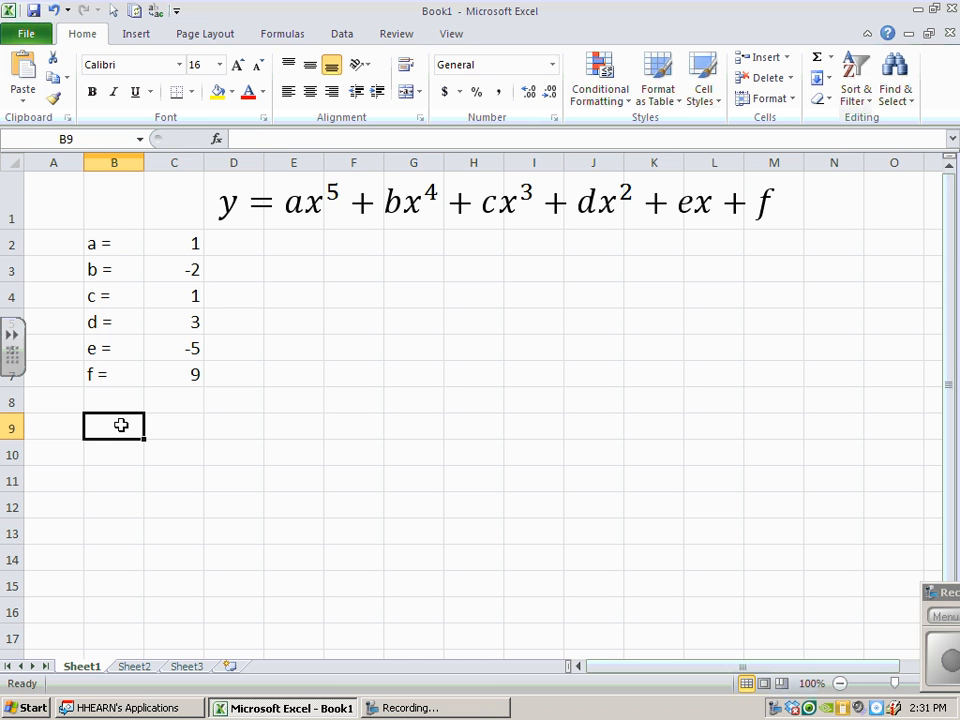
pyautogui.write('x')
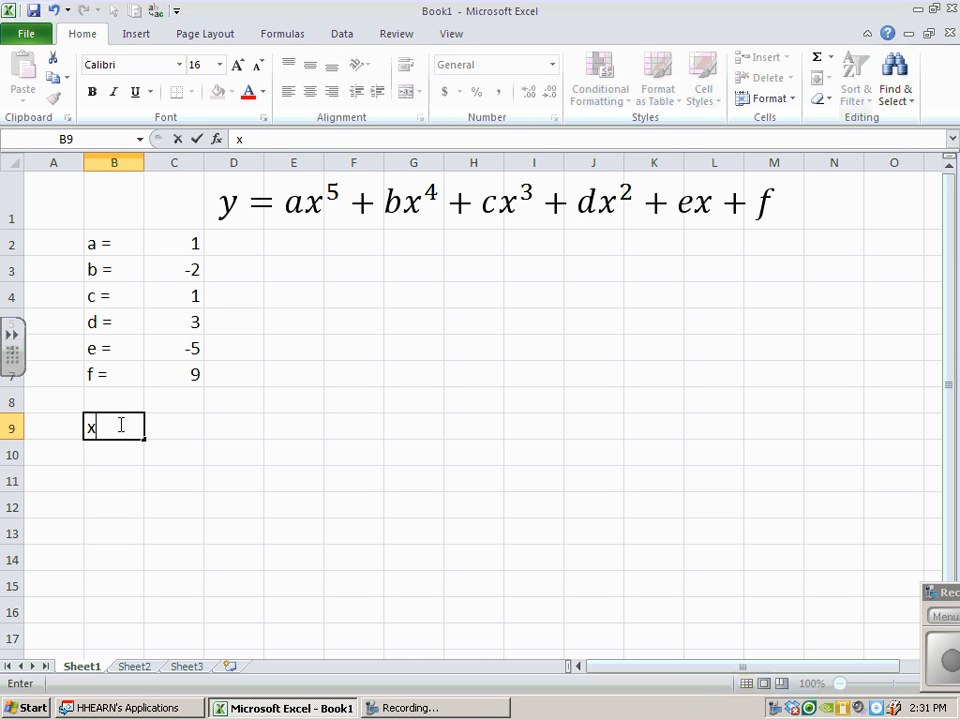
pyautogui.write('-min =')
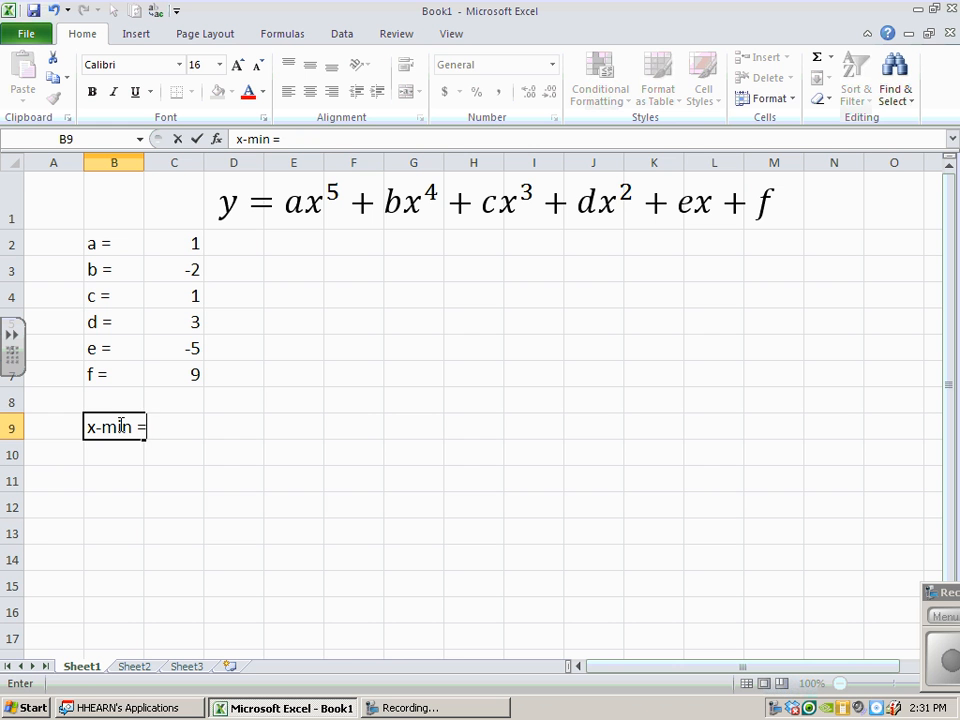
pyautogui.press('Return')
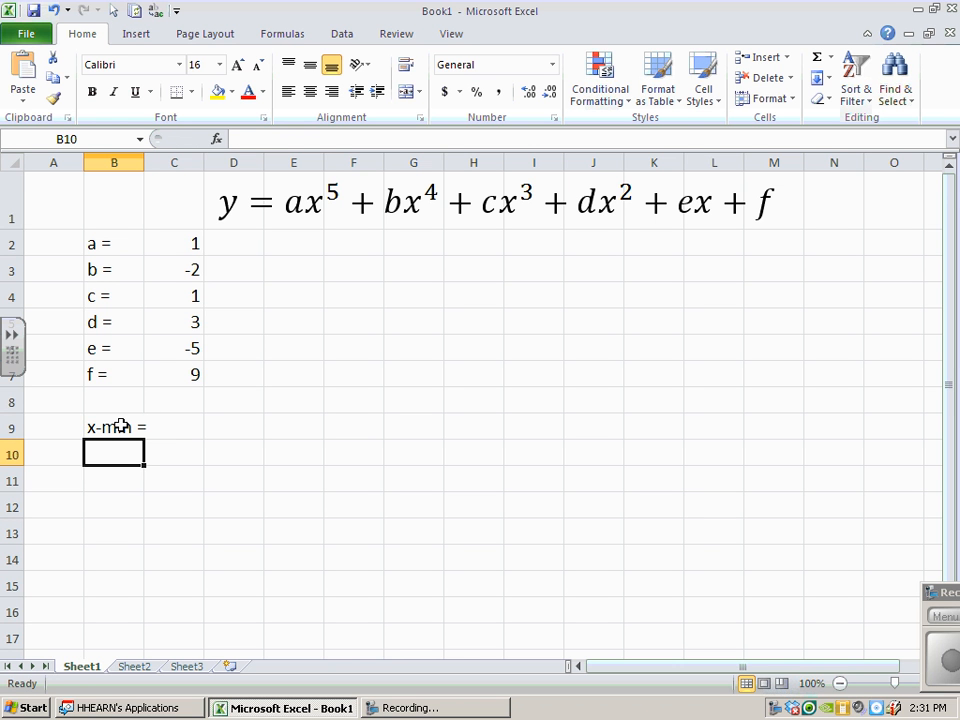
pyautogui.write('x-max =')
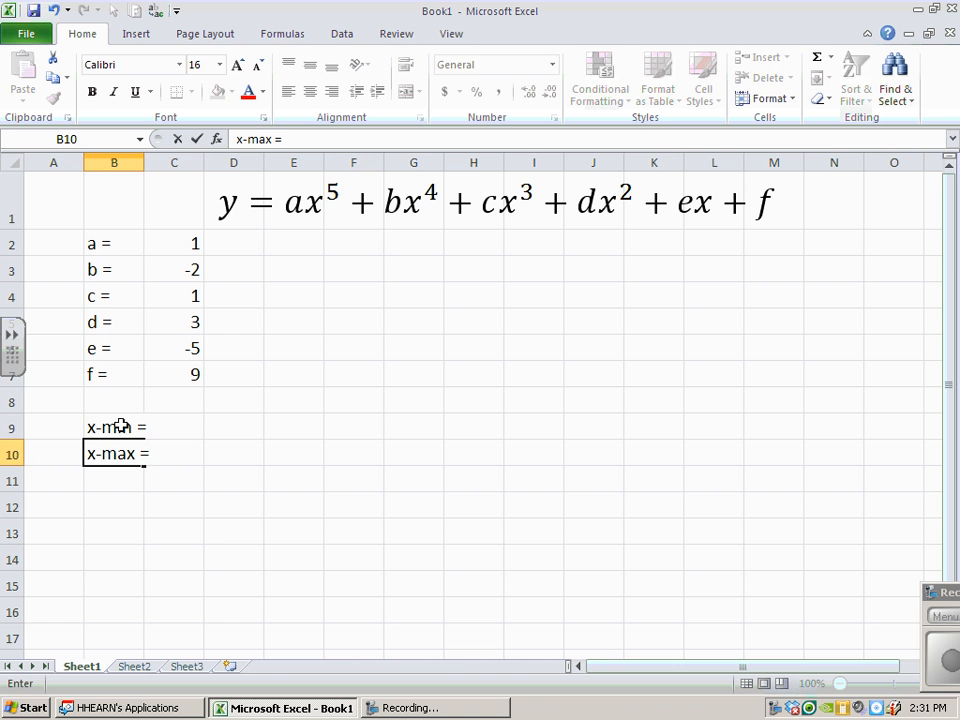
pyautogui.press('Return')
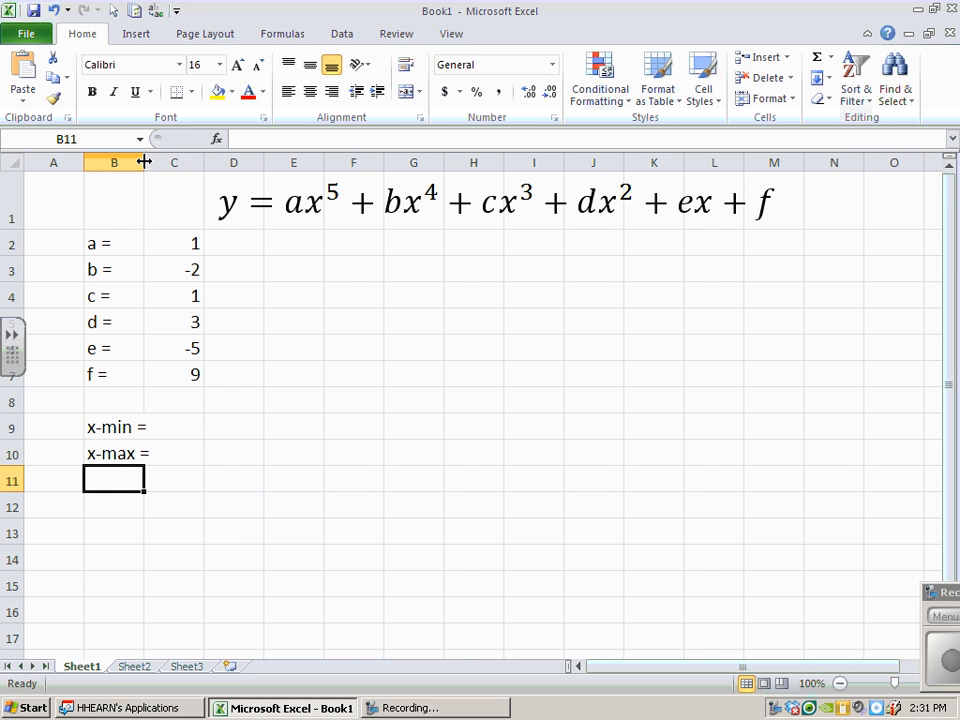
pyautogui.moveTo(144, 162); pyautogui.dragTo(163, 161)
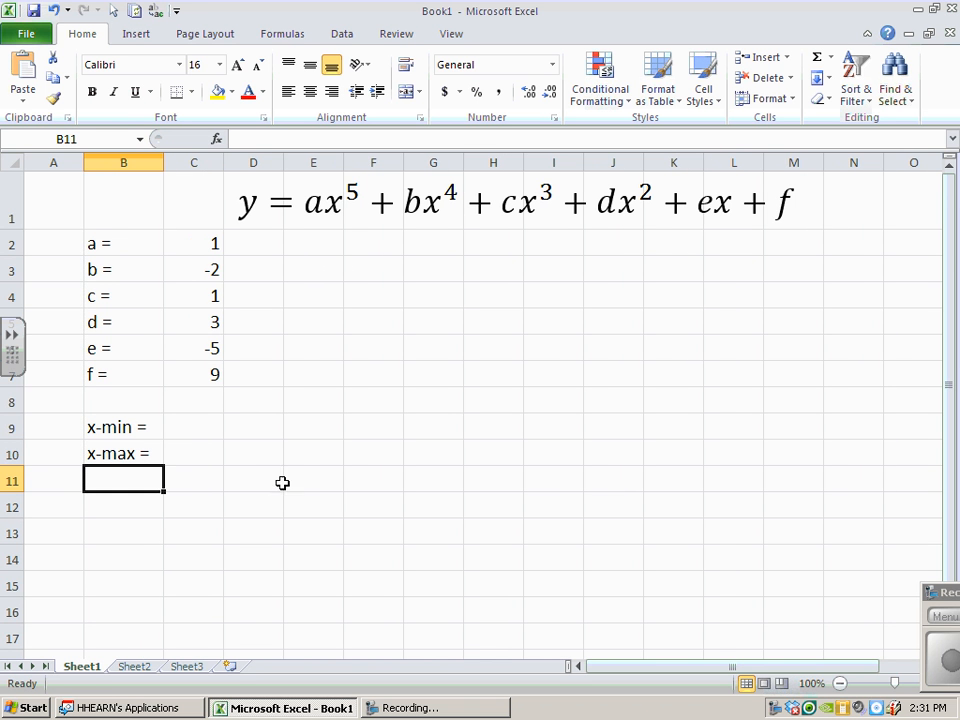
# Step: Enter -3 as the x-min value in C9 and 5 as the x-max value in C10
pyautogui.click(202, 427)
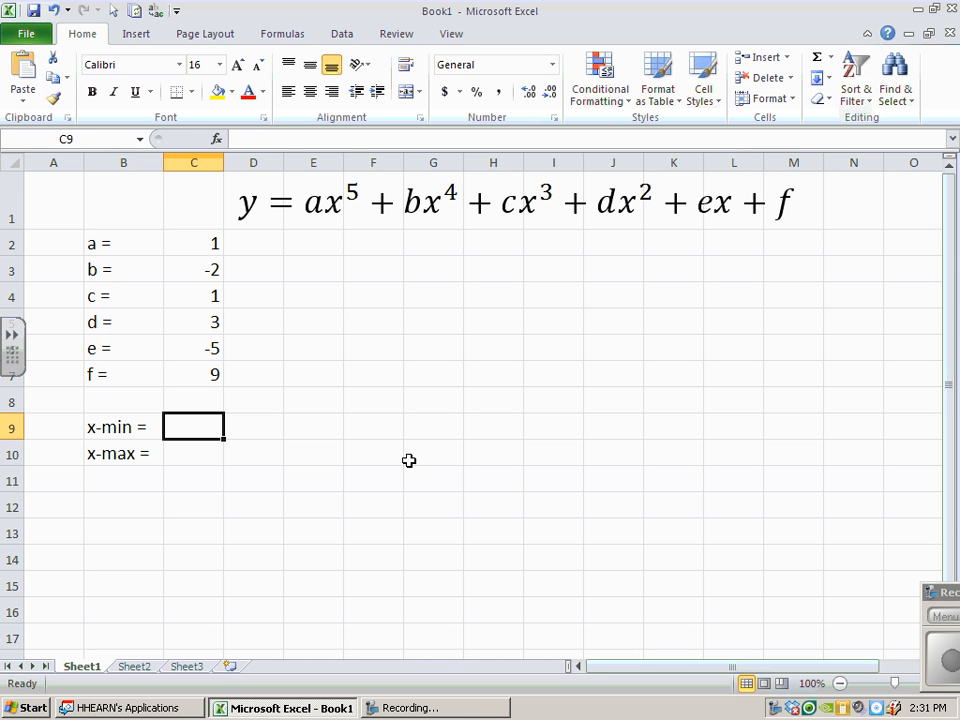
pyautogui.write('-3')
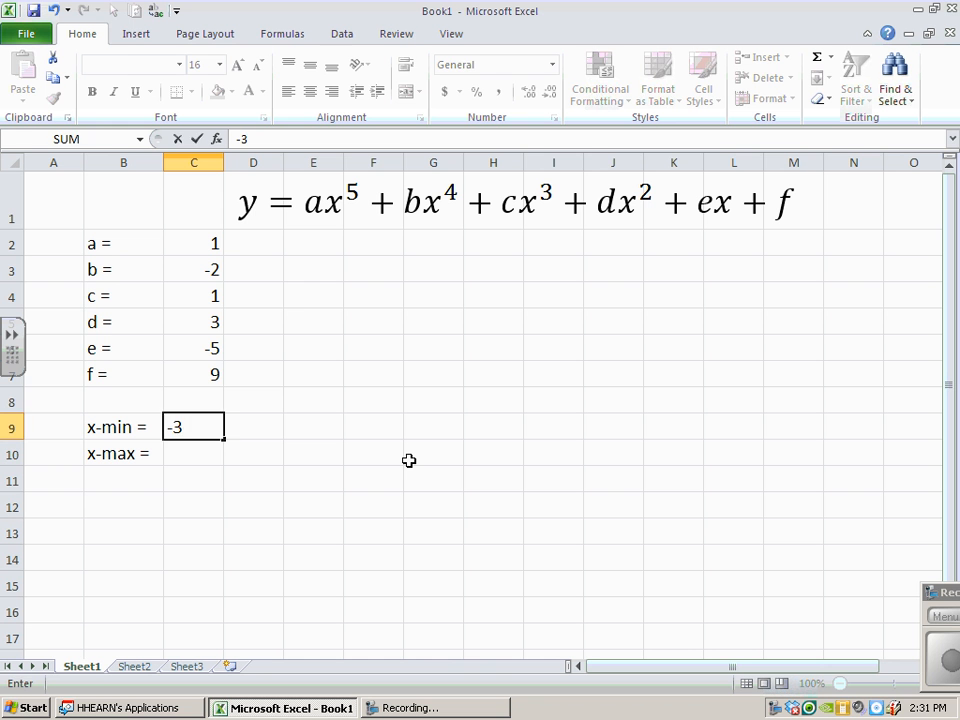
pyautogui.press('Return')
pyautogui.write('5')
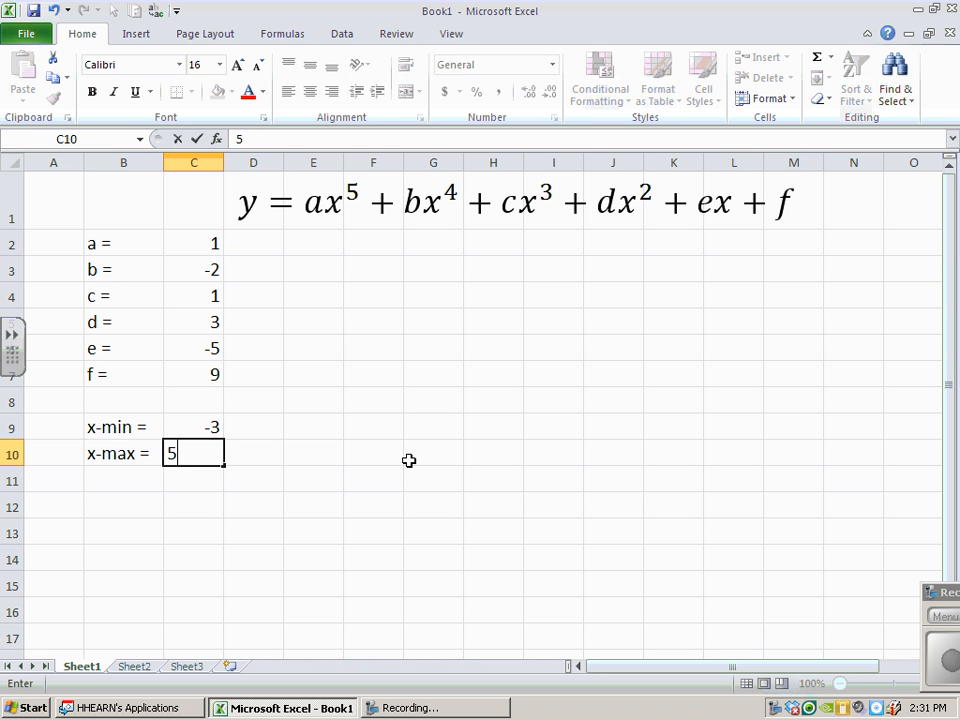
pyautogui.press('Return')
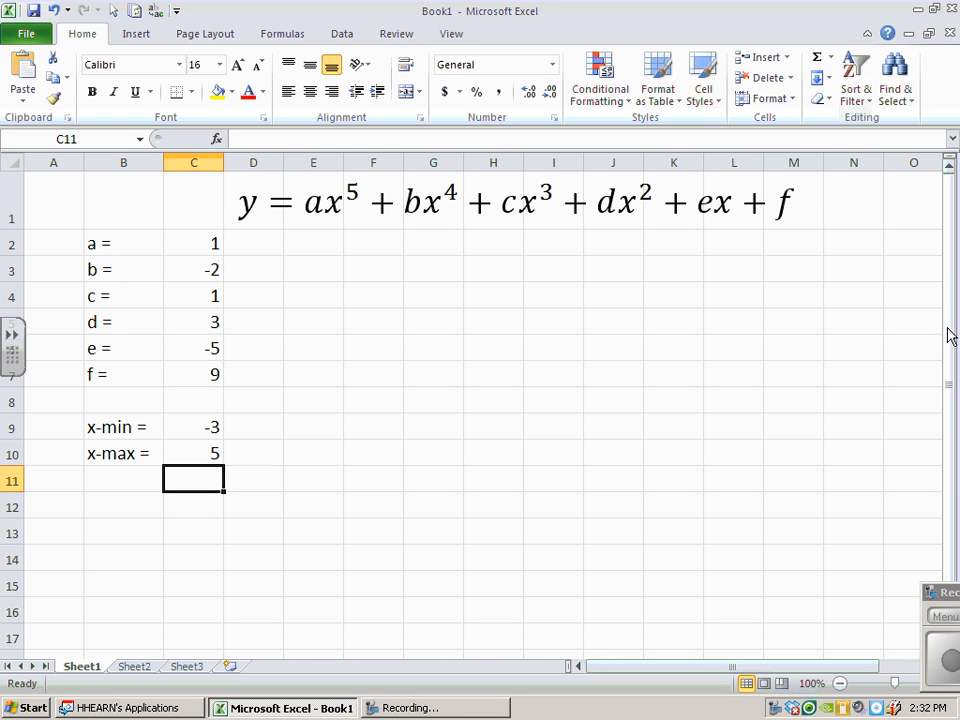
# Step: Enter the formula =C9 in cell A20 to link the first x value to x-min
pyautogui.moveTo(950, 337); pyautogui.dragTo(955, 331)
pyautogui.moveTo(949, 341); pyautogui.dragTo(950, 395)
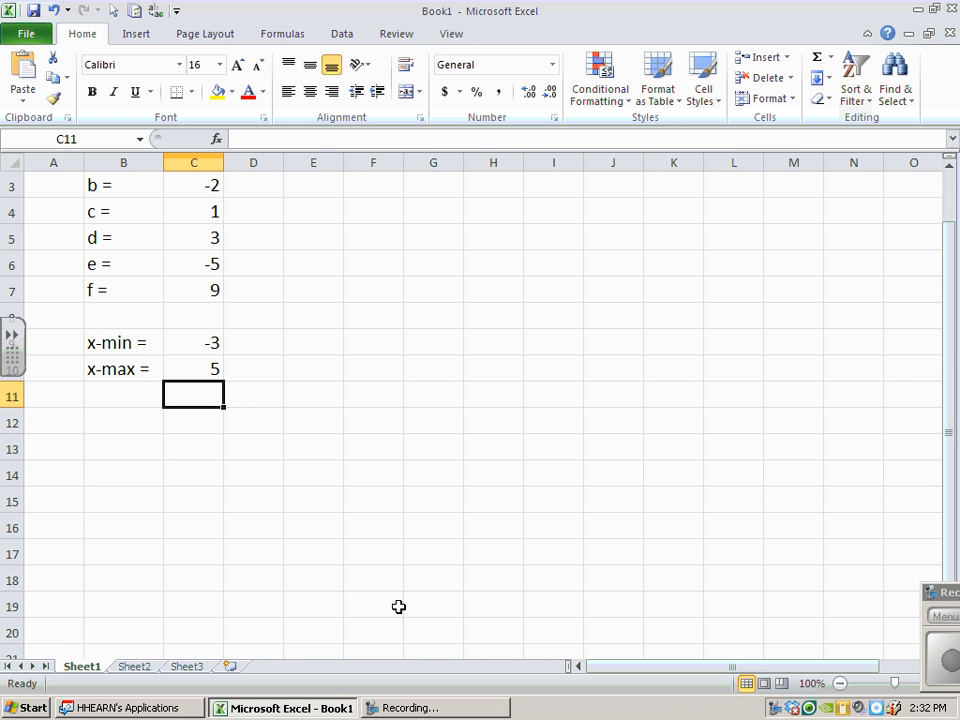
pyautogui.click(60, 631)
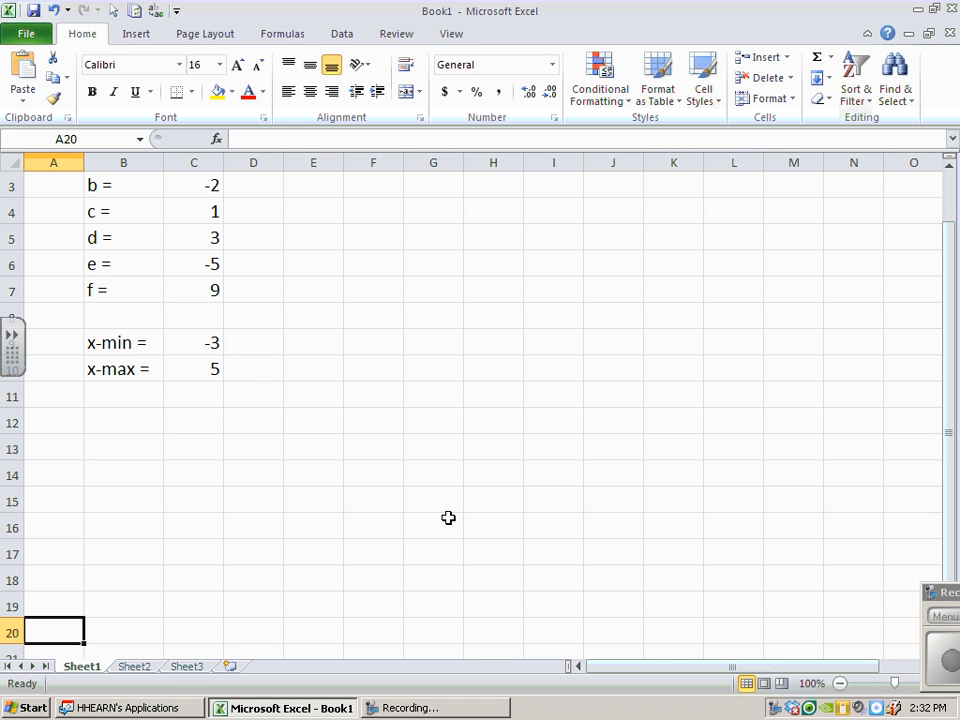
pyautogui.write('=')
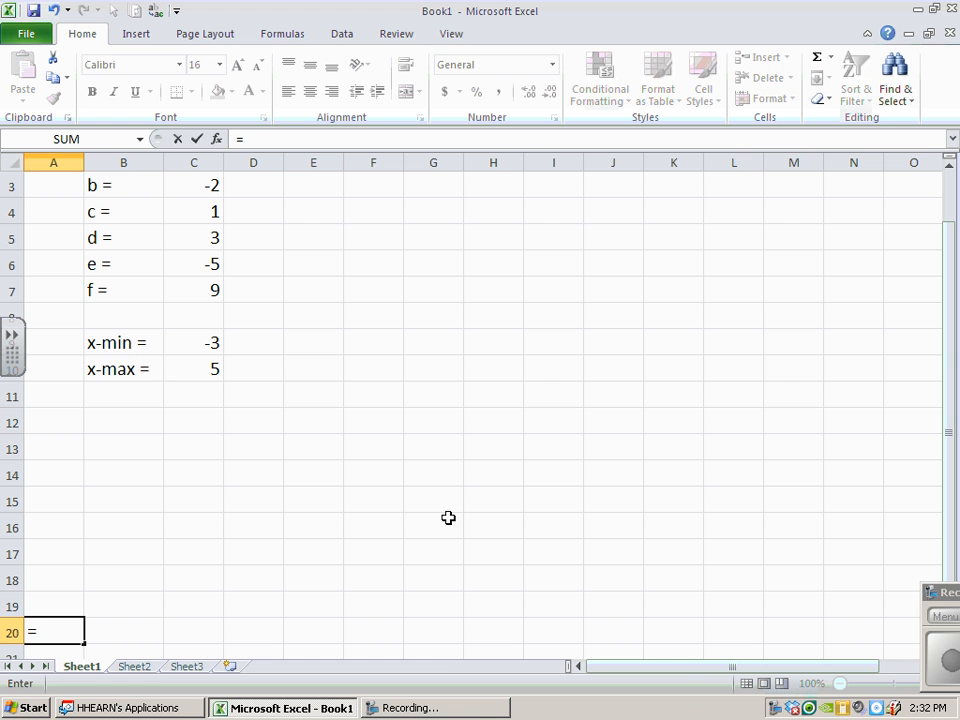
pyautogui.click(210, 343)
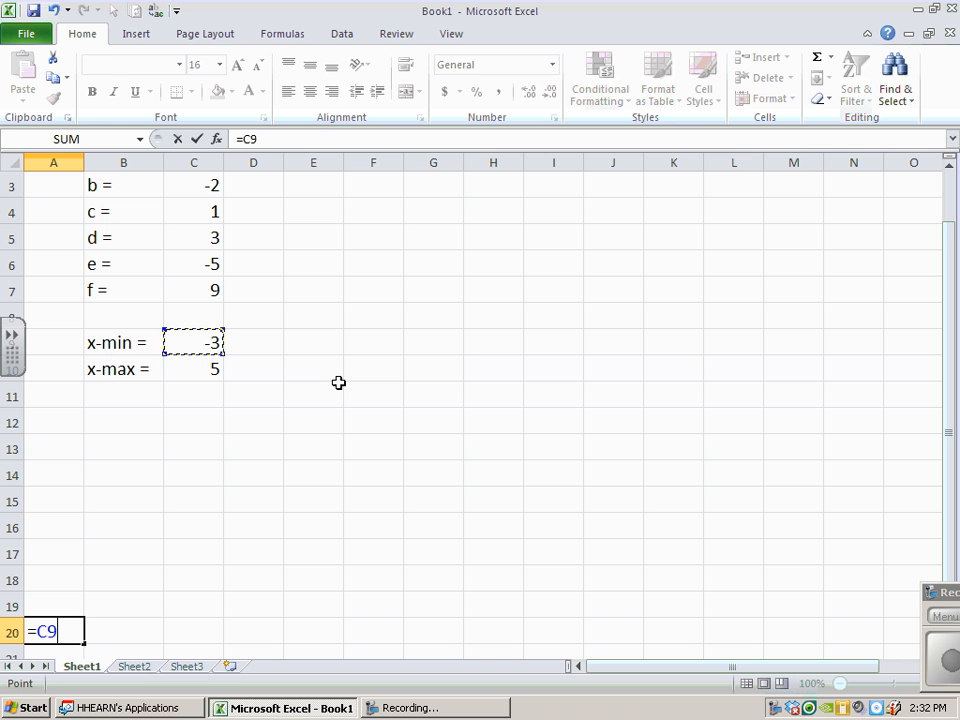
pyautogui.press('Return')
pyautogui.press('Up')
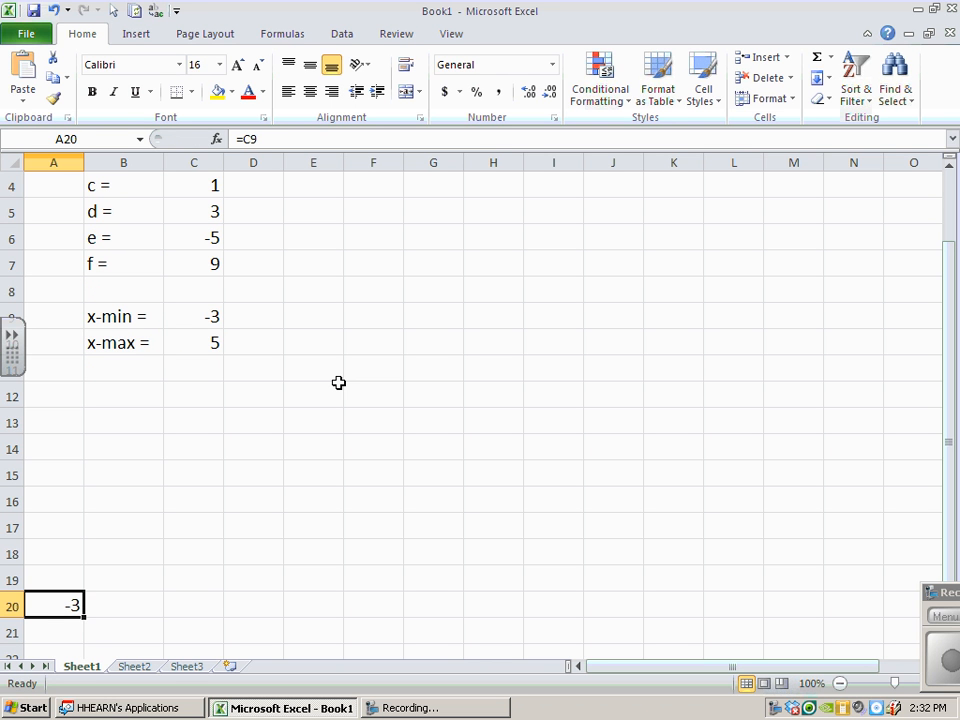
pyautogui.doubleClick(72, 605)
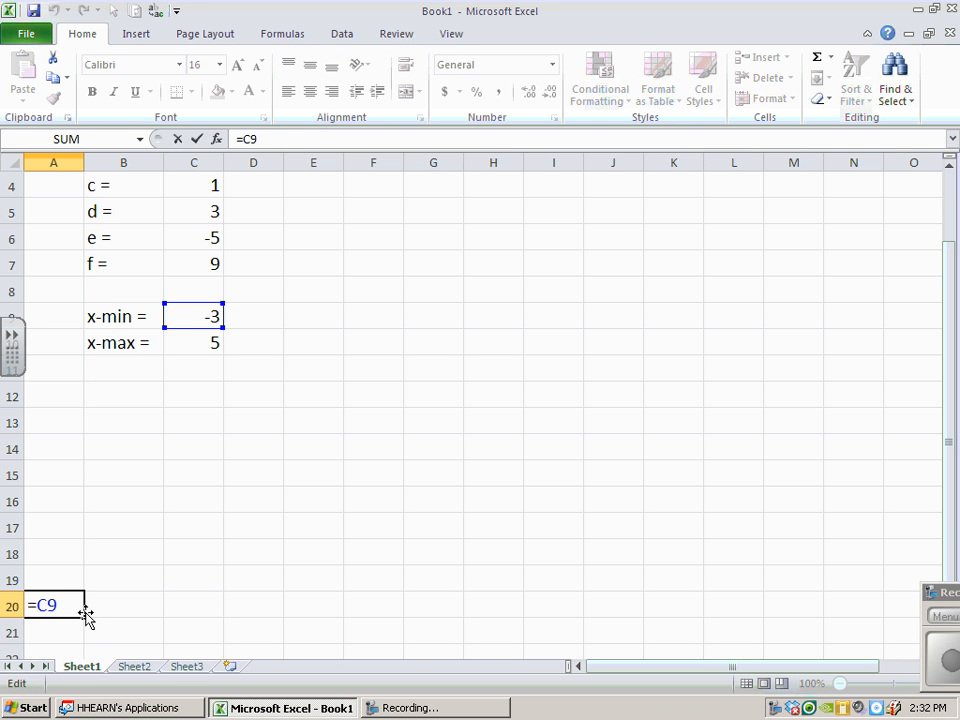
pyautogui.press('Return')
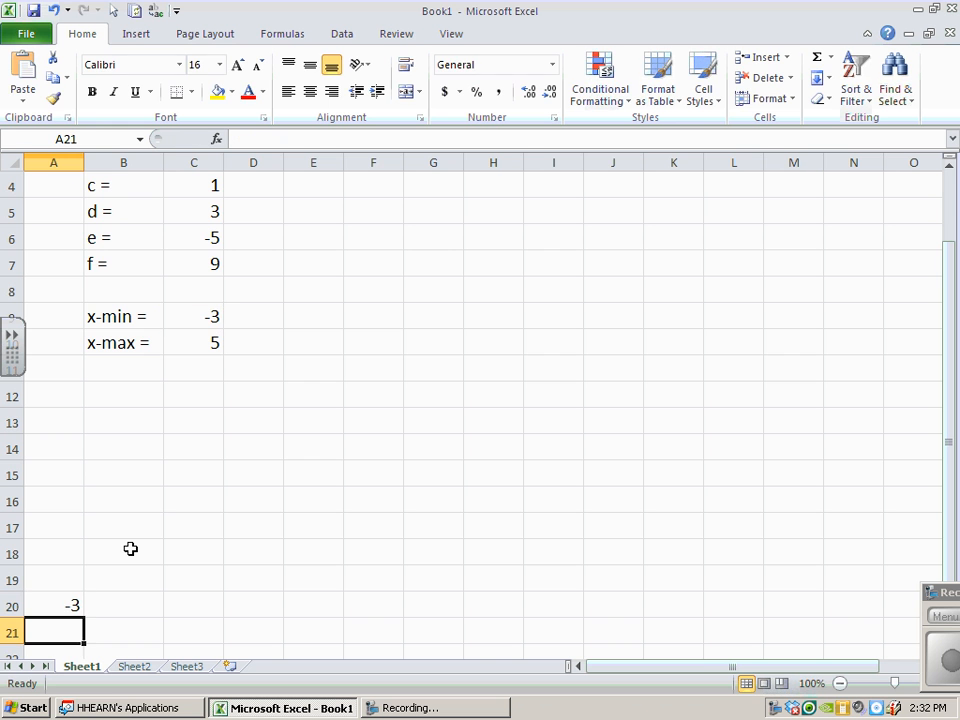
# Step: Test the link in A20 by changing x-min in C9 to -4, restore it to -3, and check the A20 formula
pyautogui.click(213, 315)
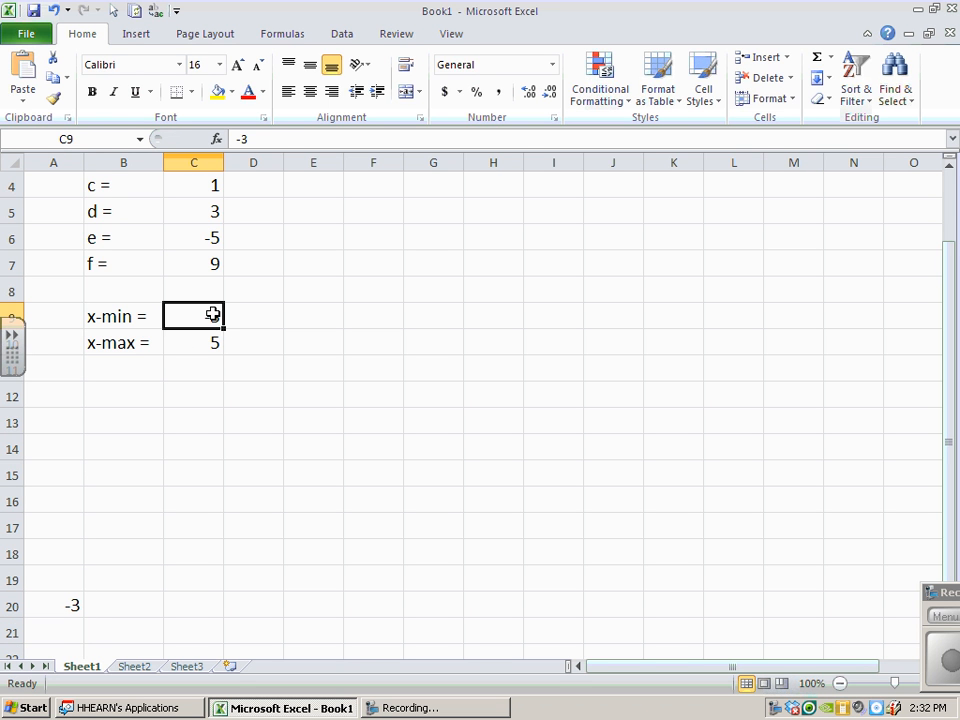
pyautogui.write('-4')
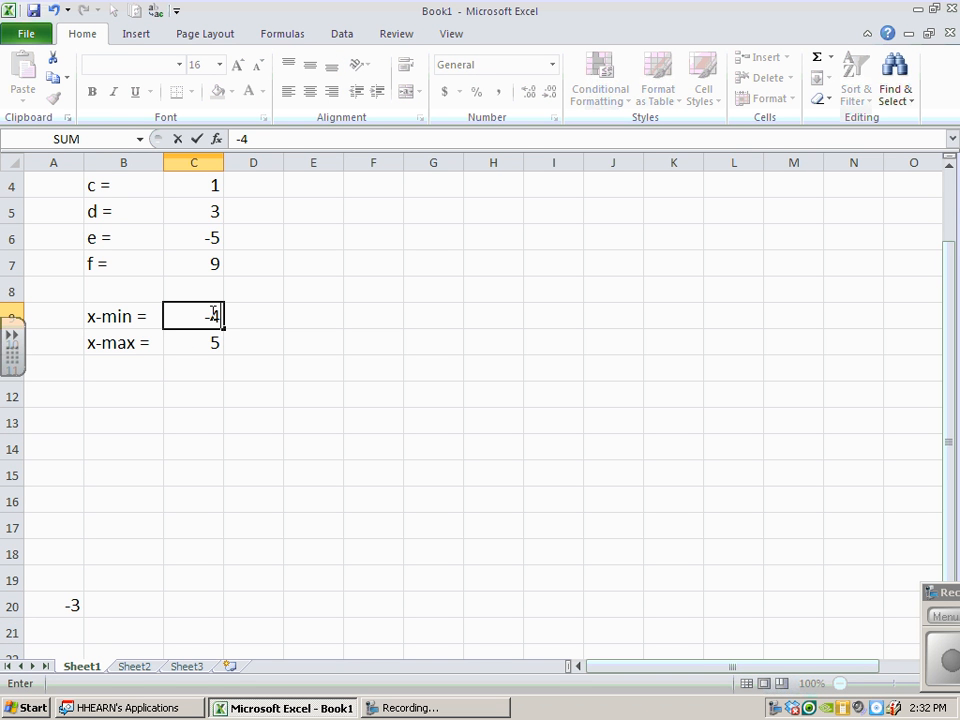
pyautogui.click(75, 606)
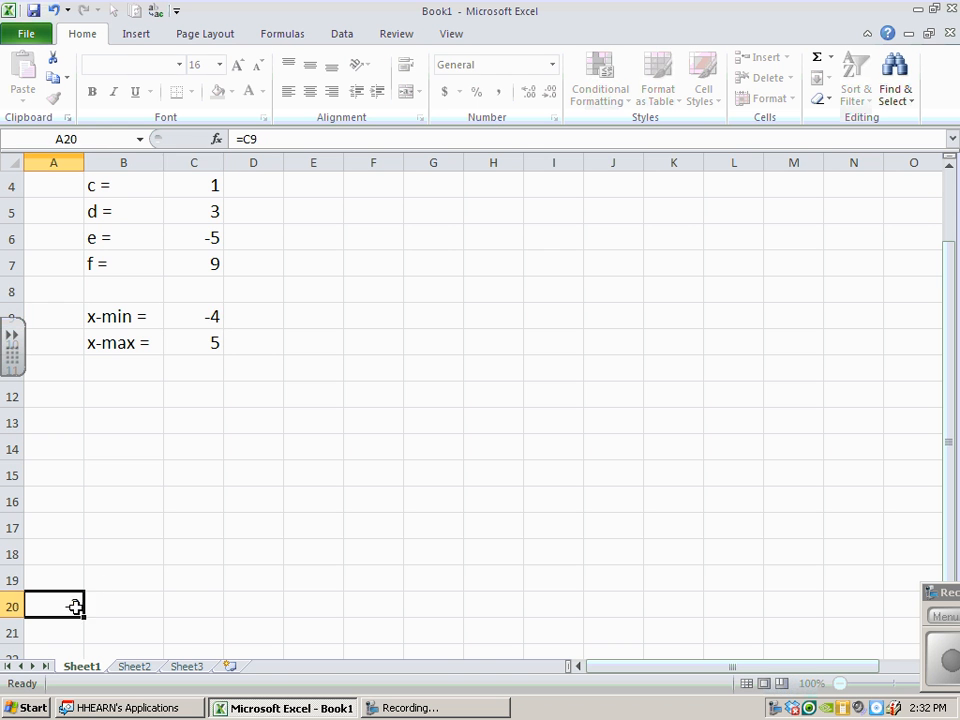
pyautogui.click(211, 315)
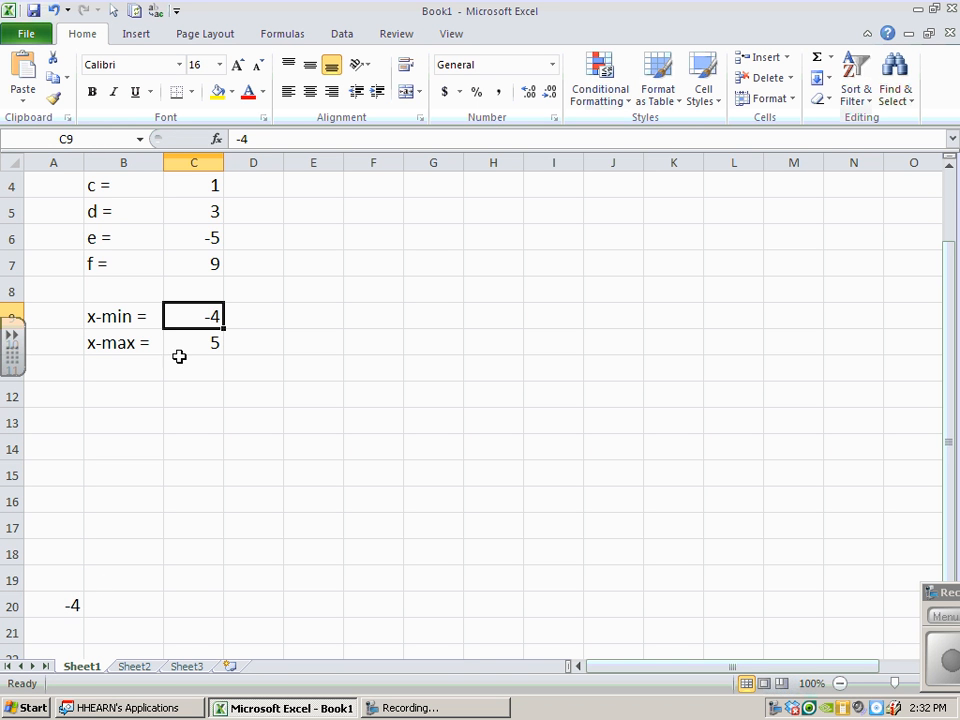
pyautogui.click(62, 606)
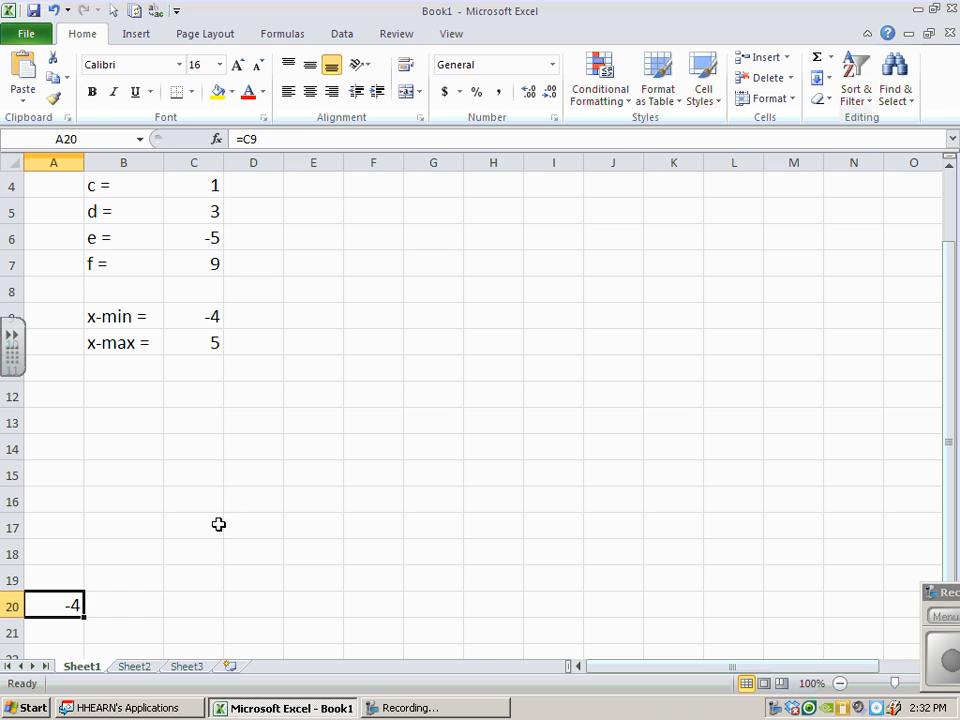
pyautogui.click(211, 315)
pyautogui.write('-3')
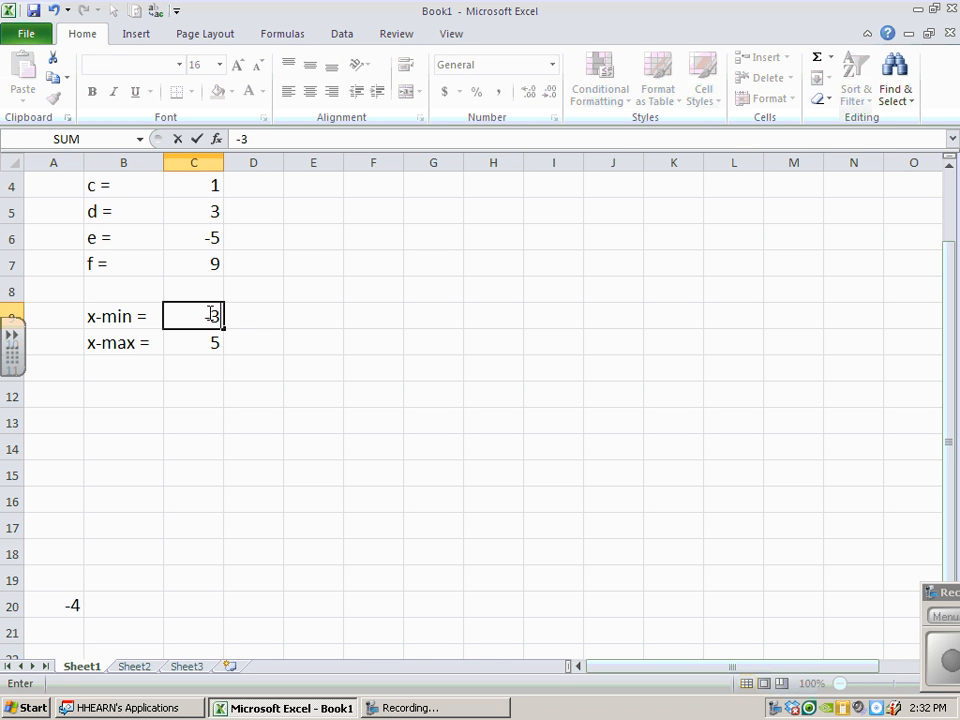
pyautogui.press('Return')
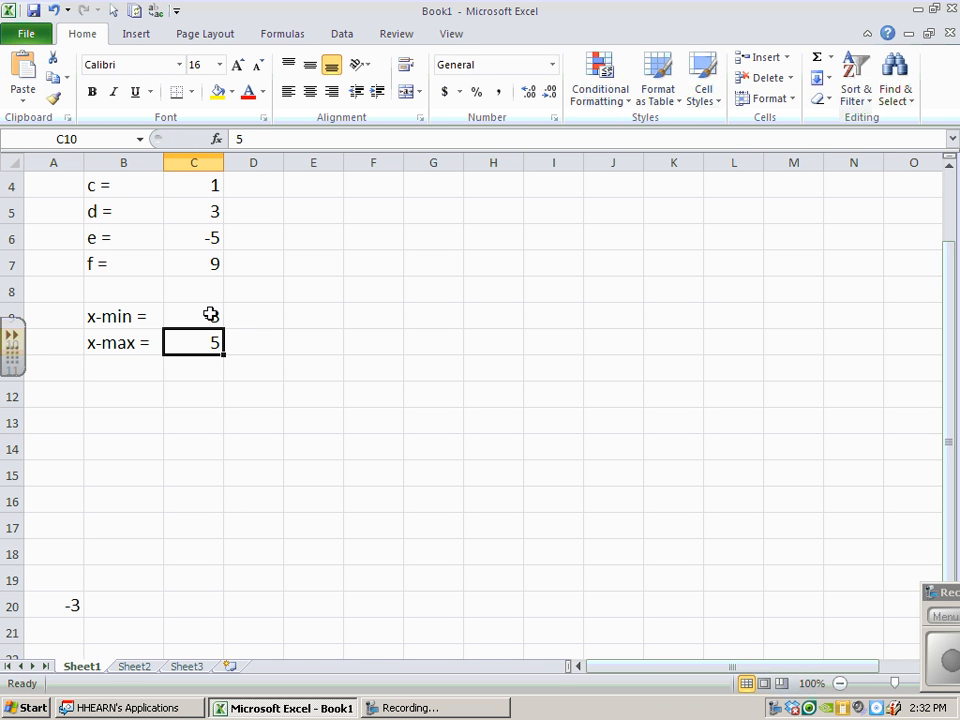
pyautogui.click(71, 604)
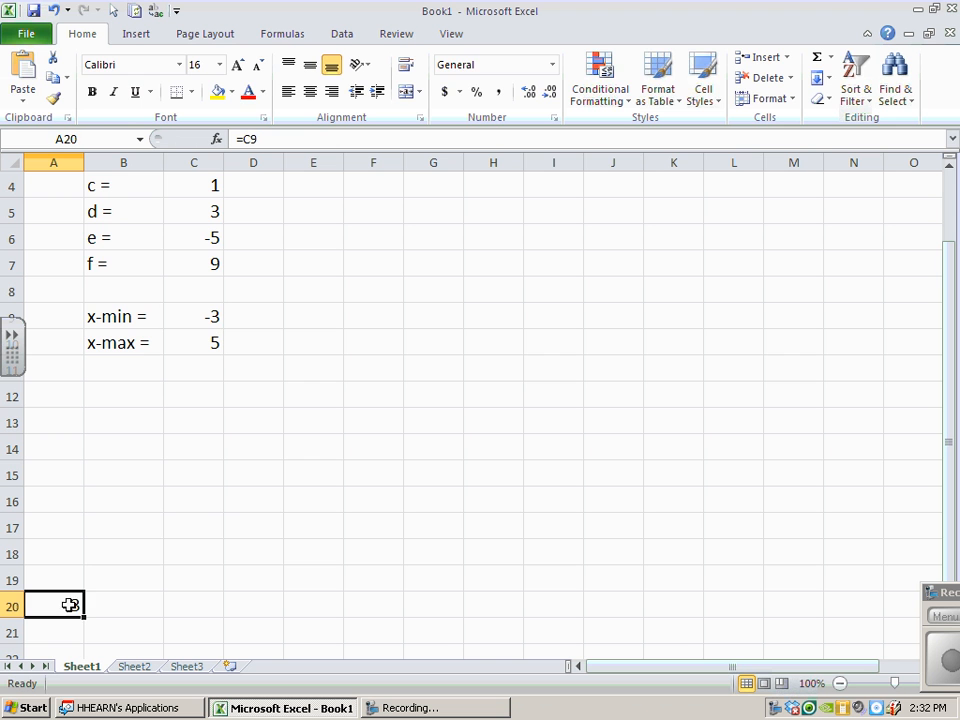
pyautogui.doubleClick(78, 604)
pyautogui.press('Return')
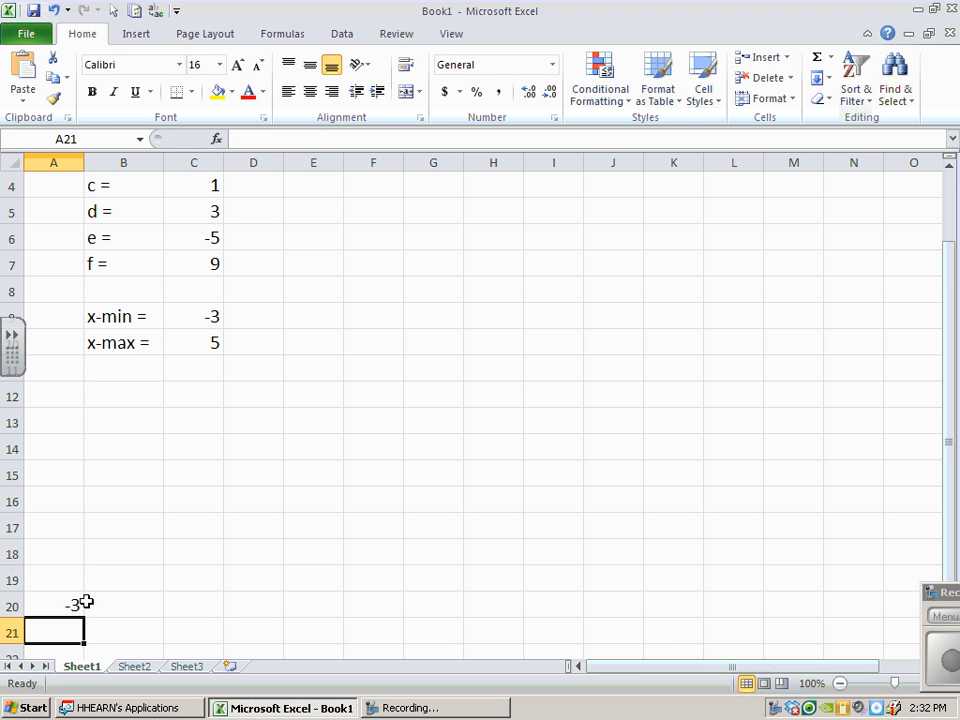
# Step: Shrink the empty rows 11 to 17 to about a quarter of their standard height
pyautogui.click(129, 604)
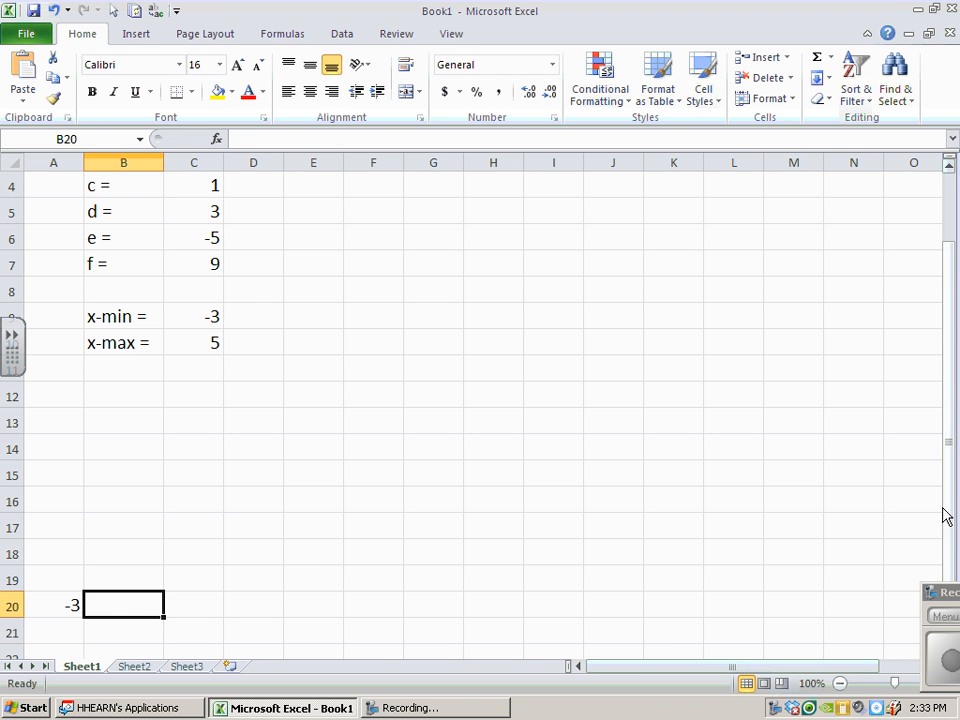
pyautogui.moveTo(948, 513); pyautogui.dragTo(951, 495)
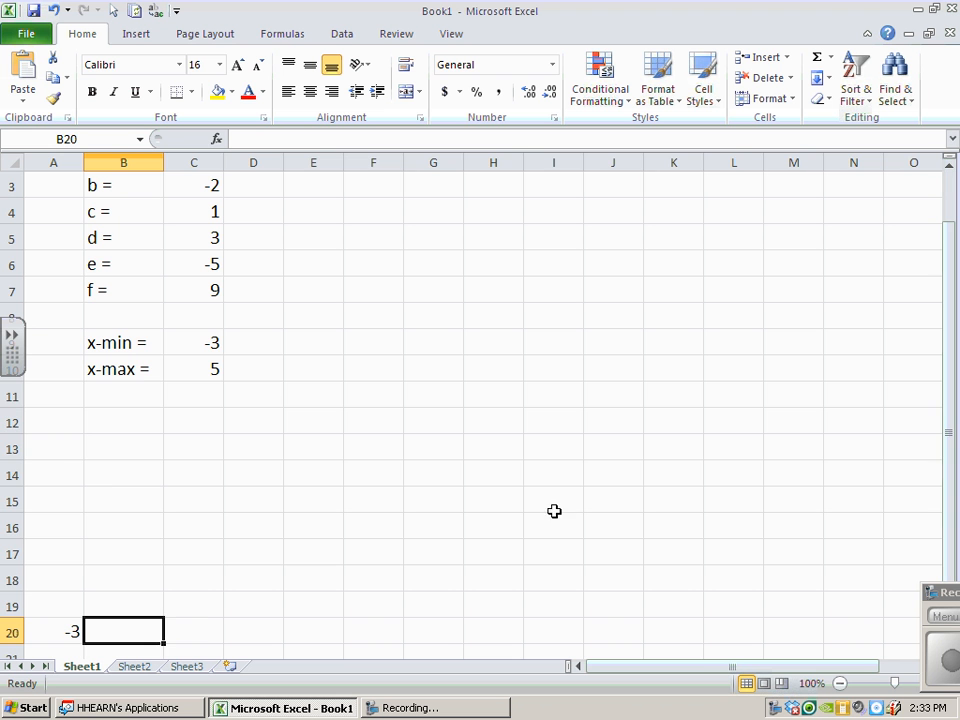
pyautogui.moveTo(11, 396); pyautogui.dragTo(18, 547)
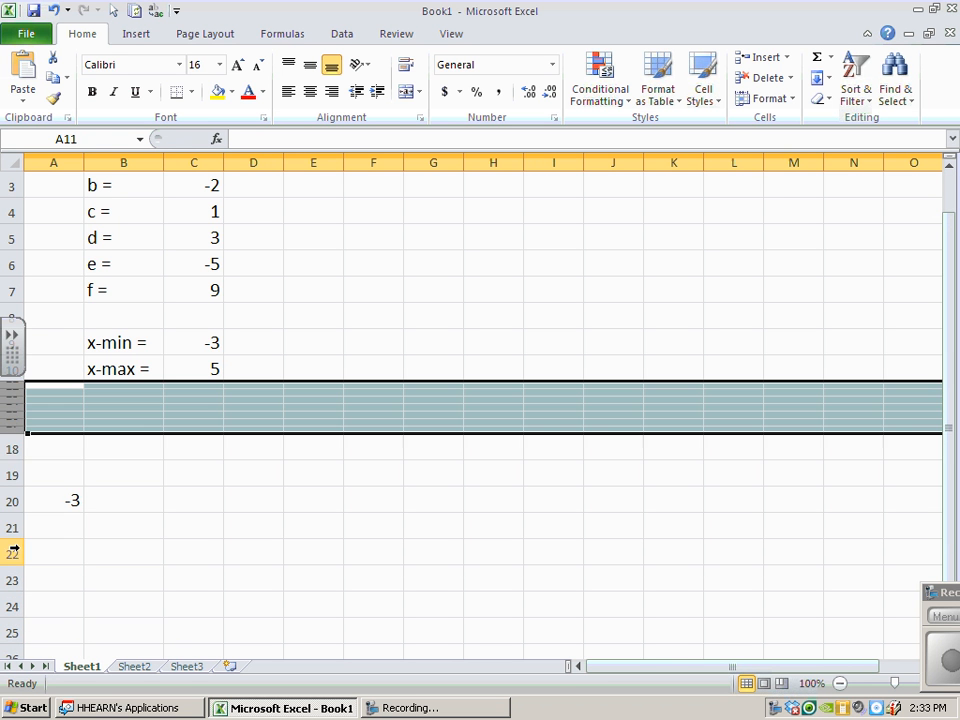
pyautogui.moveTo(954, 445); pyautogui.dragTo(949, 390)
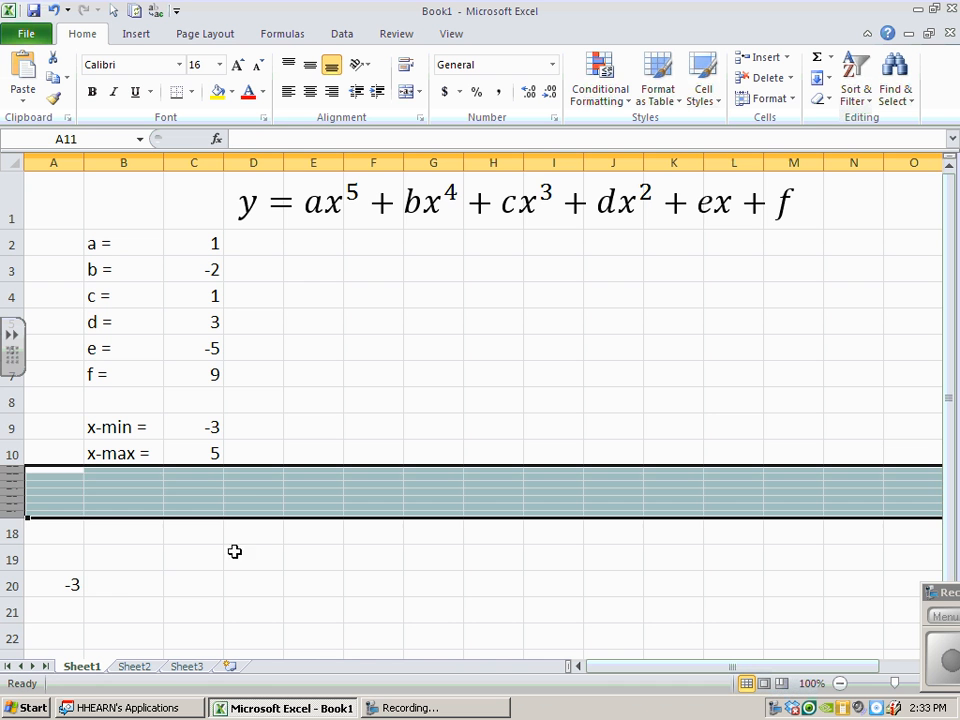
pyautogui.click(123, 588)
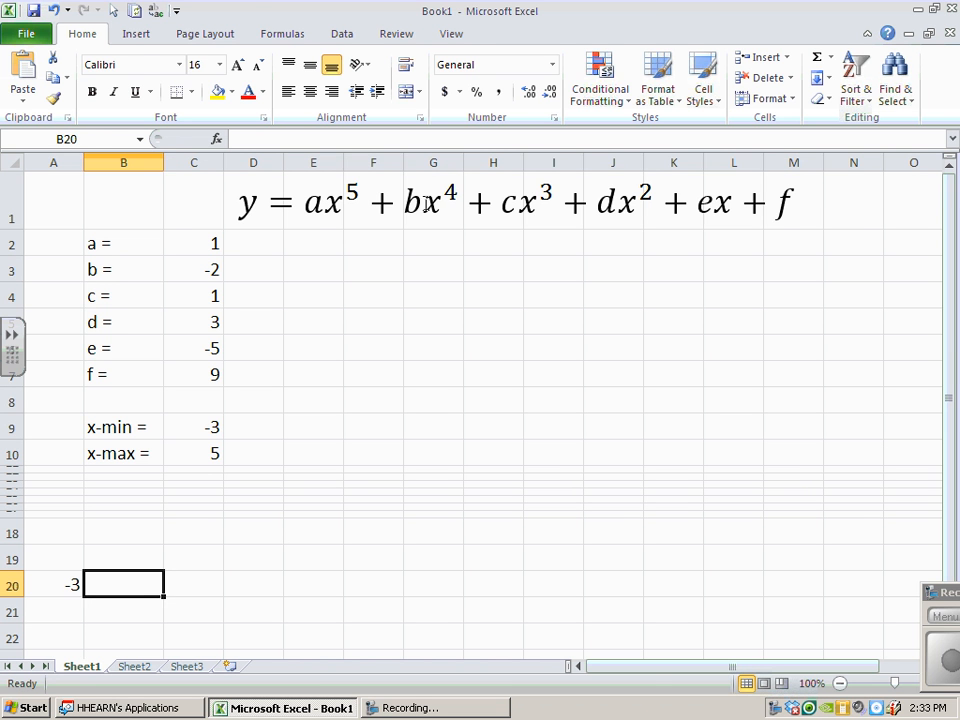
pyautogui.click(352, 205)
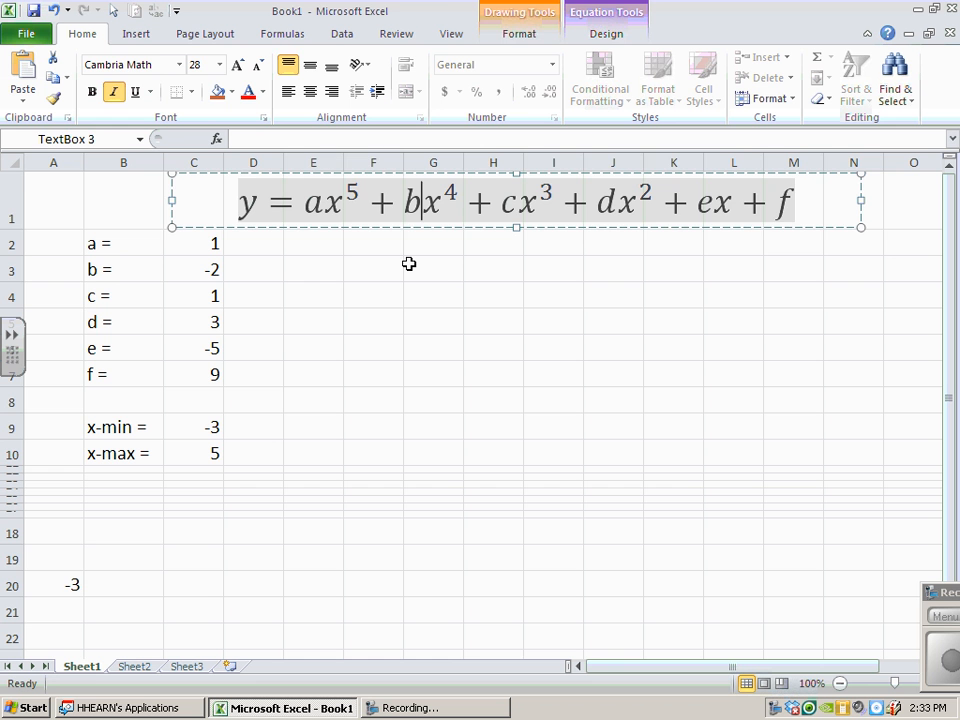
pyautogui.click(397, 271)
pyautogui.click(121, 584)
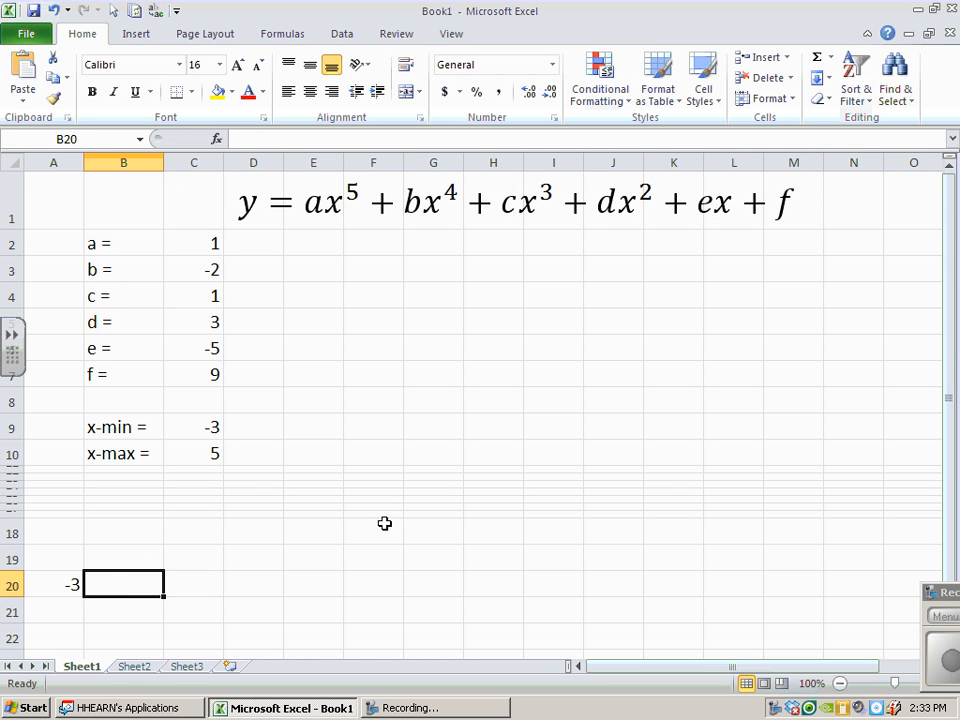
# Step: Label the table columns by entering x in A19 and y in B19
pyautogui.click(54, 559)
pyautogui.write('x')
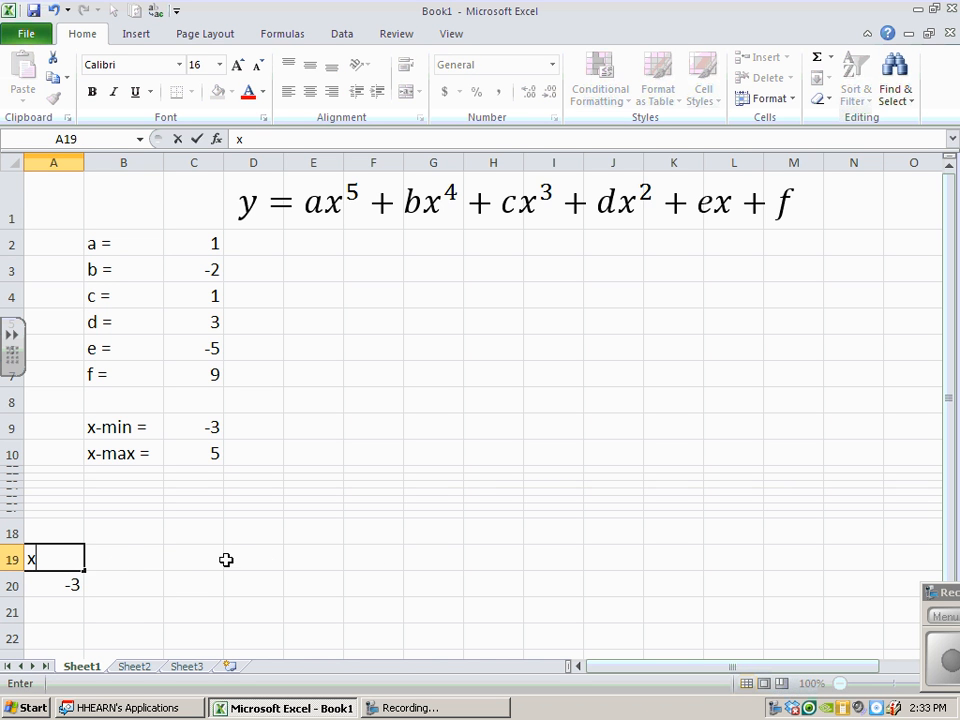
pyautogui.click(128, 556)
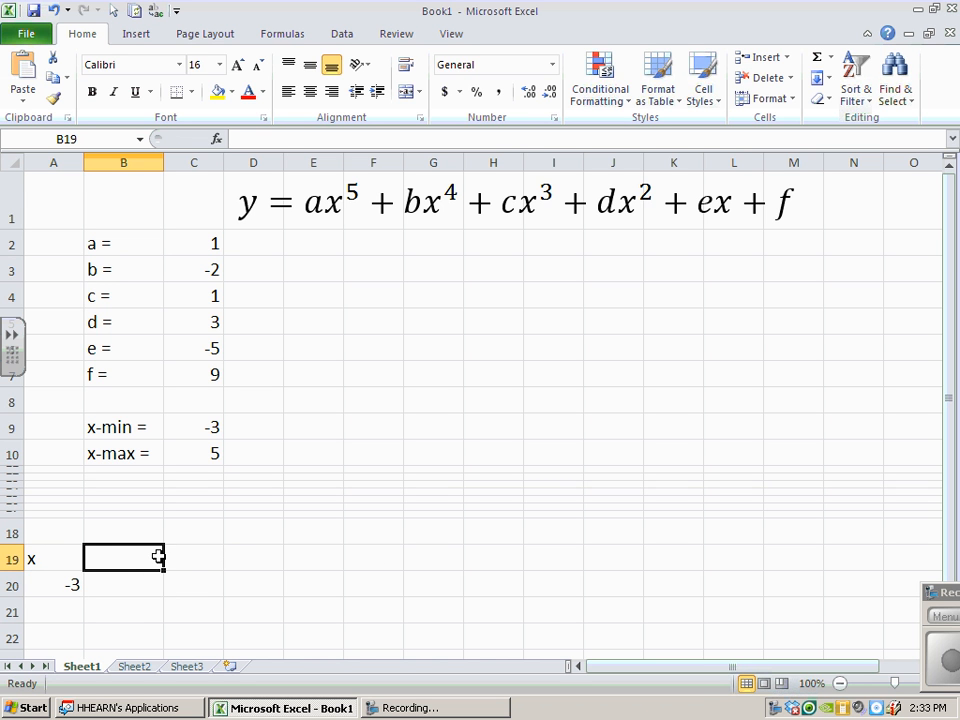
pyautogui.write('y')
# Step: Start the y formula in B20 with the a and b terms, =C2*A20^5+C3*A20^4
pyautogui.click(133, 587)
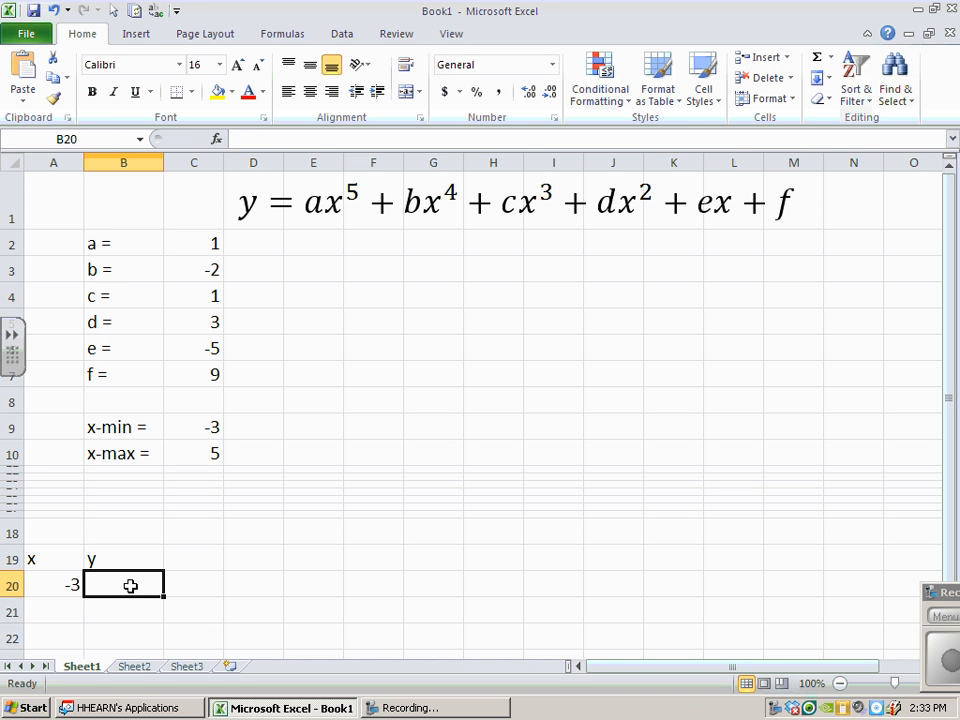
pyautogui.write('=')
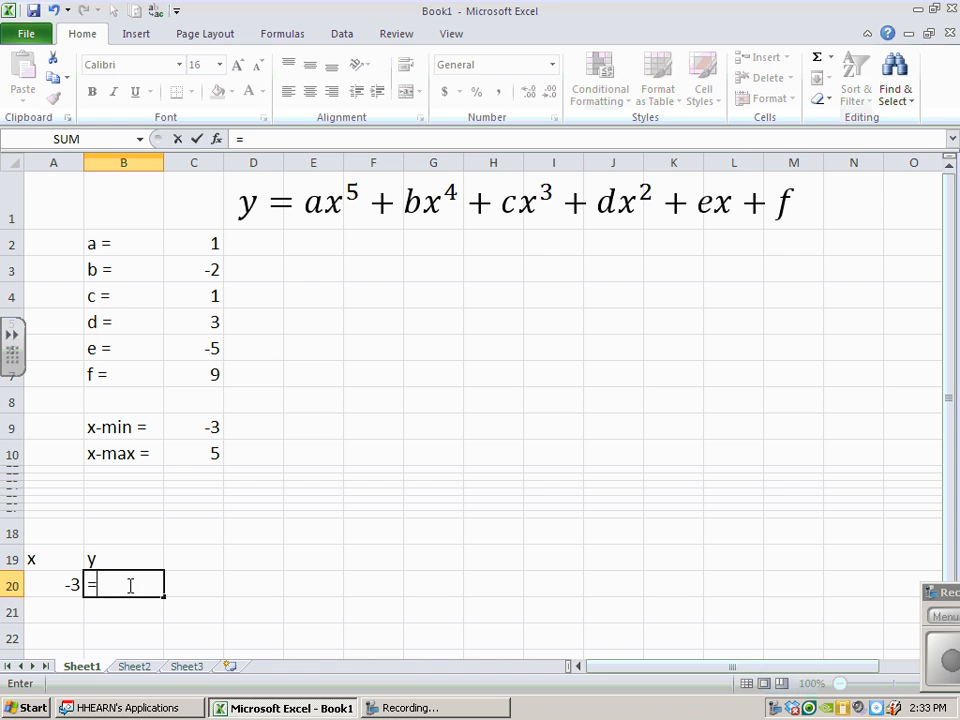
pyautogui.click(199, 243)
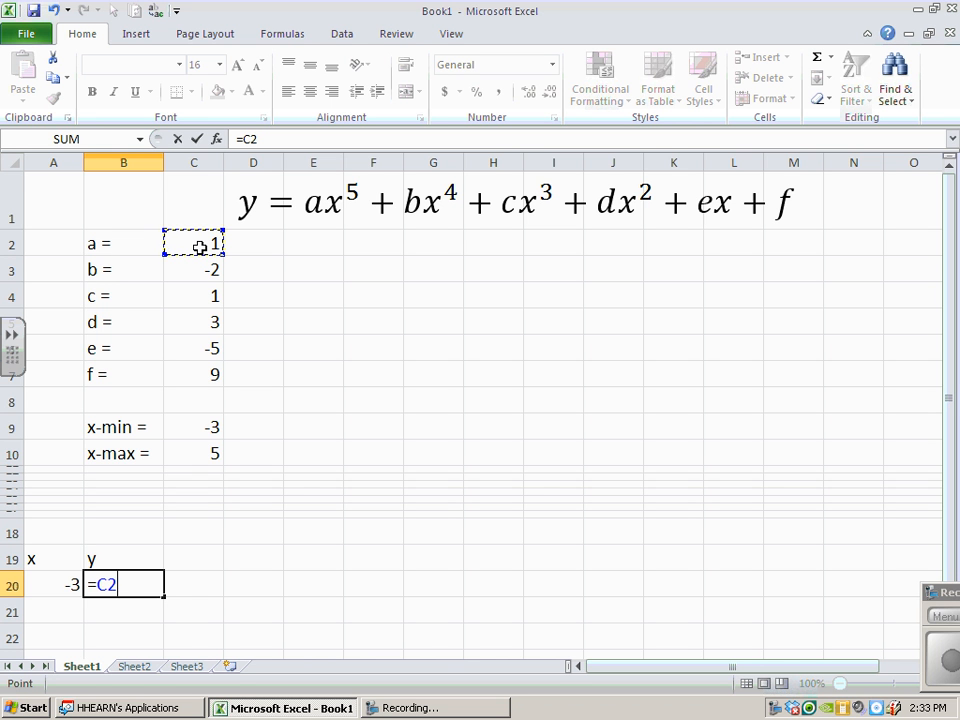
pyautogui.write('*')
pyautogui.click(45, 585)
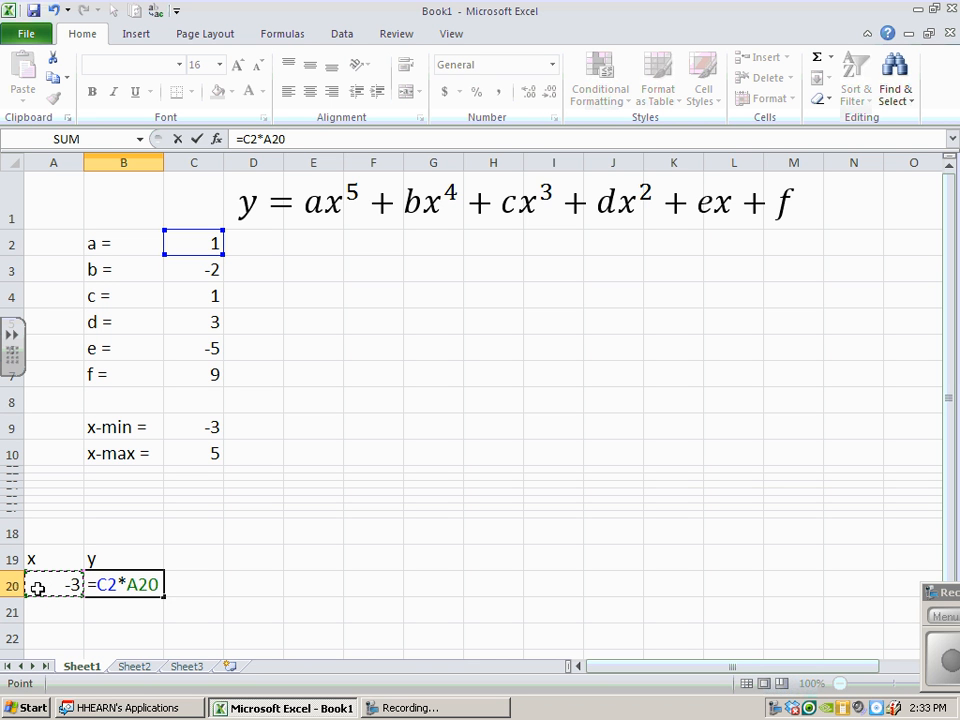
pyautogui.write('^5+')
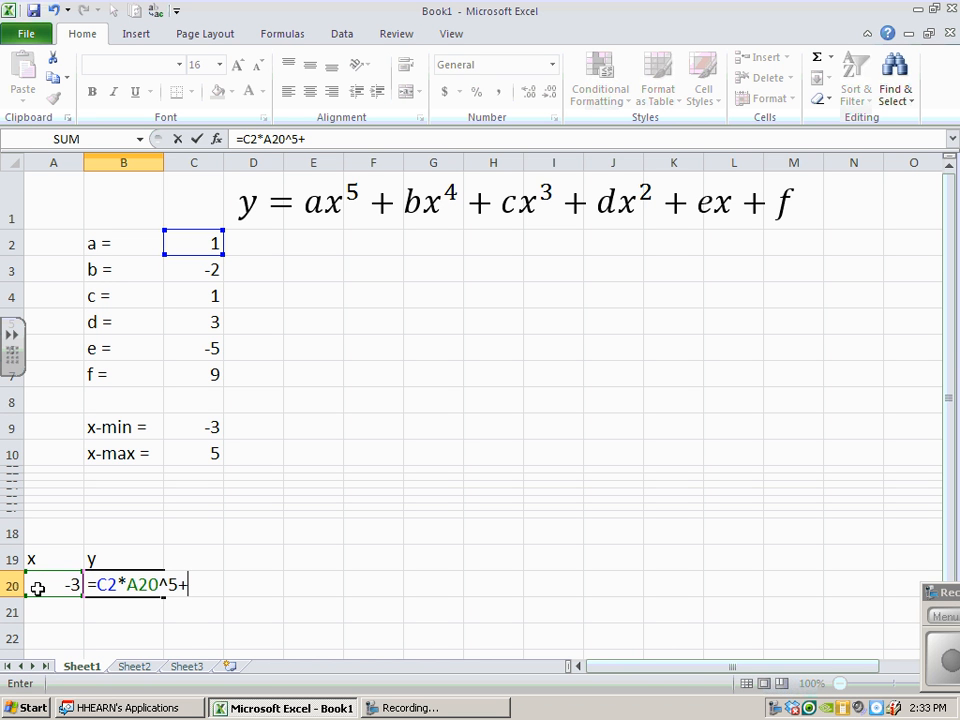
pyautogui.click(206, 271)
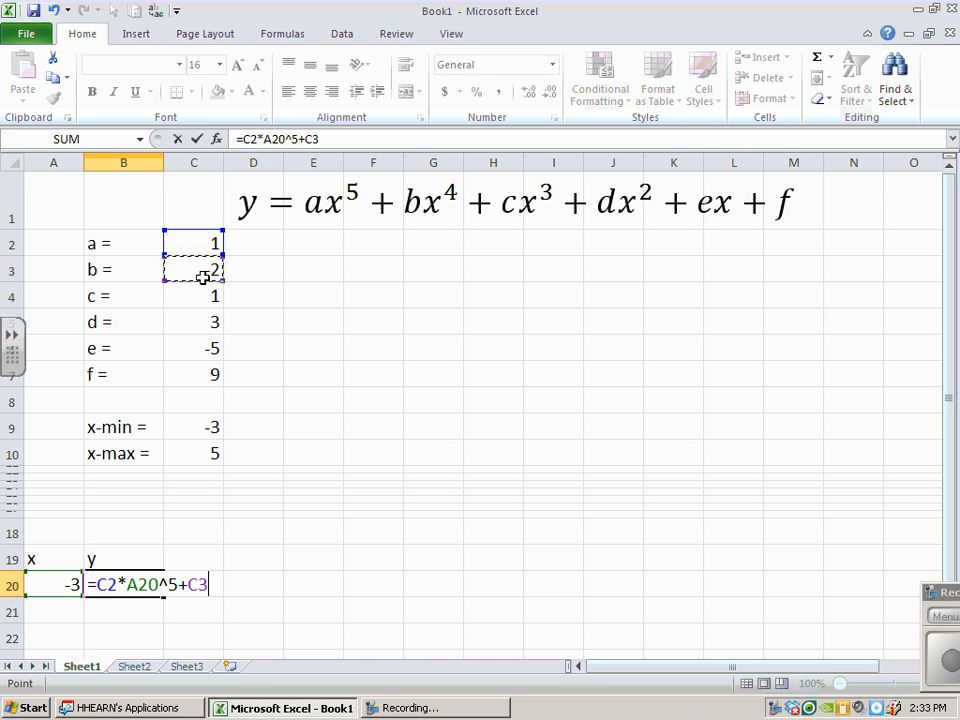
pyautogui.write('*')
pyautogui.click(61, 586)
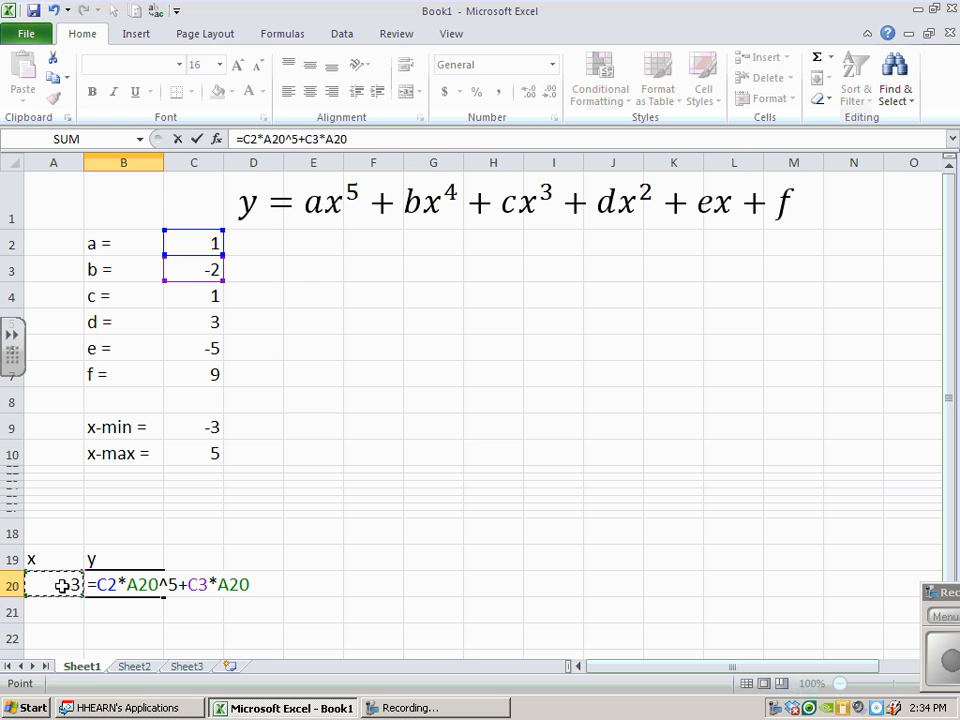
pyautogui.write('^4+')
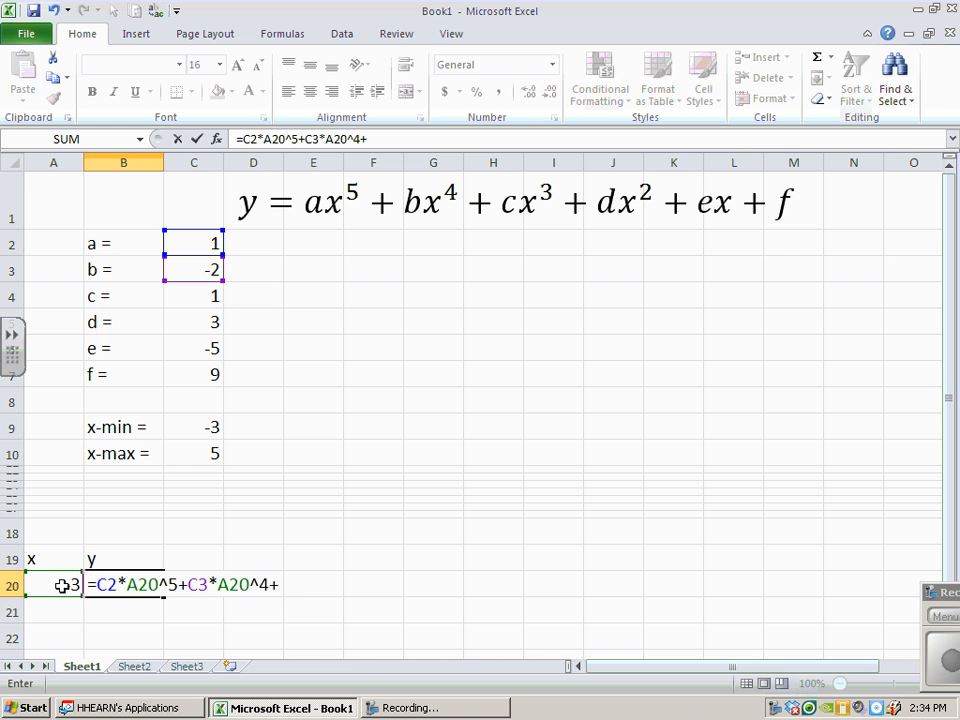
# Step: Extend the B20 formula with the c and d terms, +C4*A20^3+C5*A20^2
pyautogui.click(200, 298)
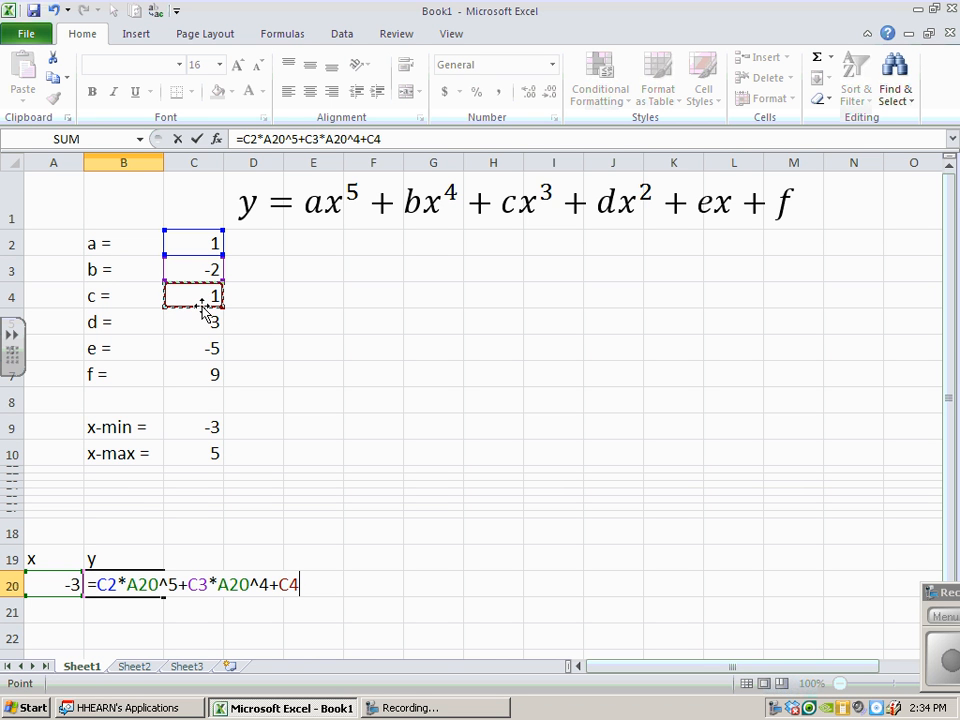
pyautogui.write('*')
pyautogui.click(54, 583)
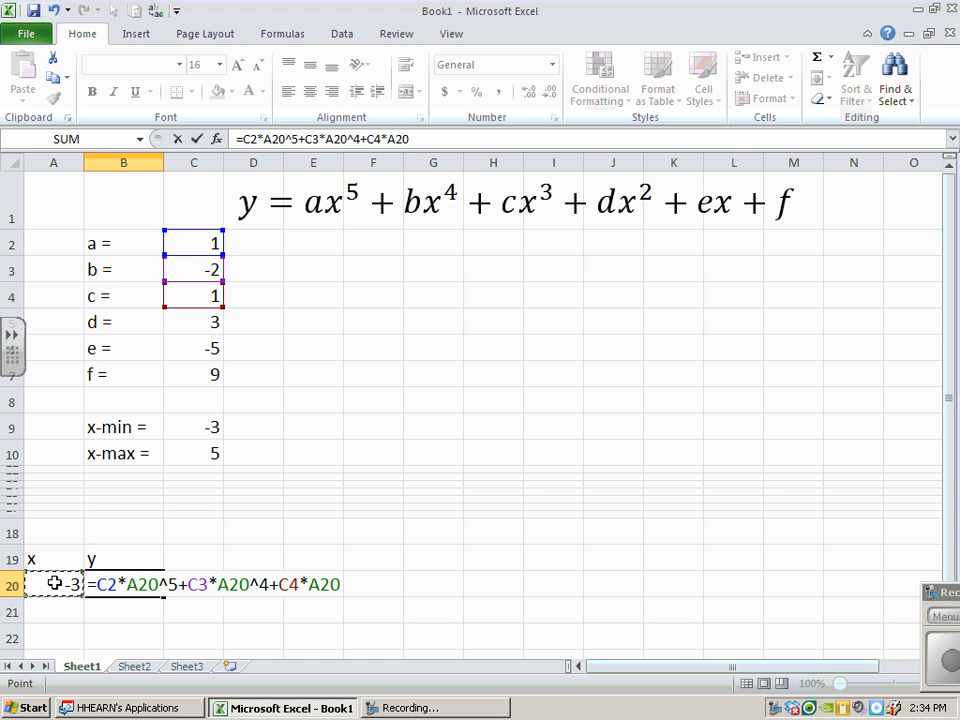
pyautogui.write('^')
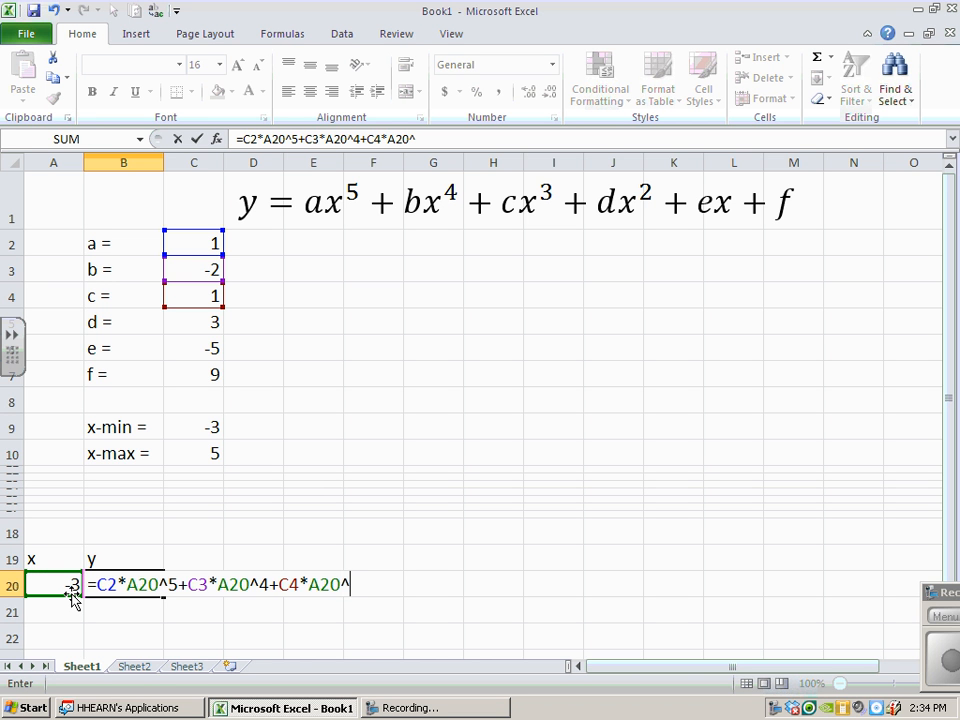
pyautogui.write('3+')
pyautogui.click(210, 322)
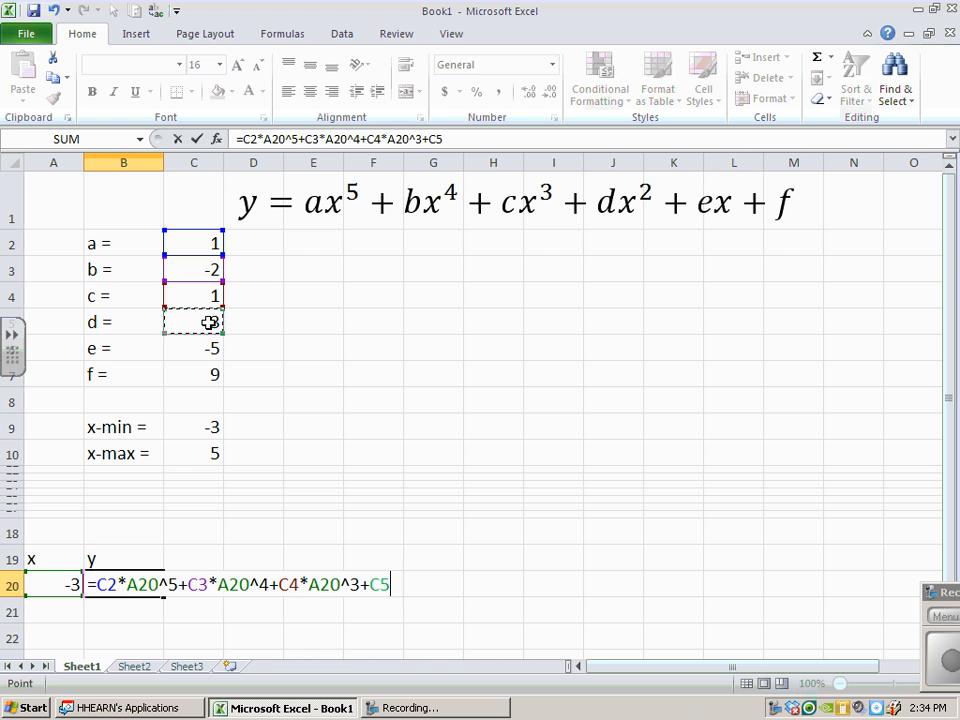
pyautogui.write('*')
pyautogui.click(50, 587)
pyautogui.write('^')
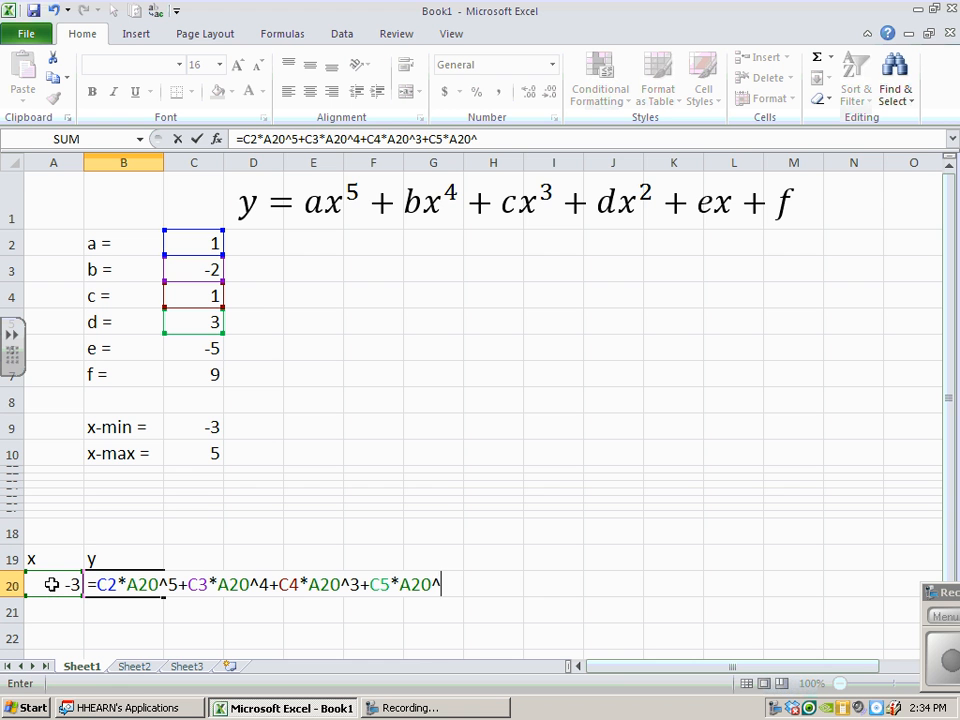
pyautogui.write('2+')
# Step: Complete the B20 formula with the e term and the constant, C6*A20+C7
pyautogui.click(201, 346)
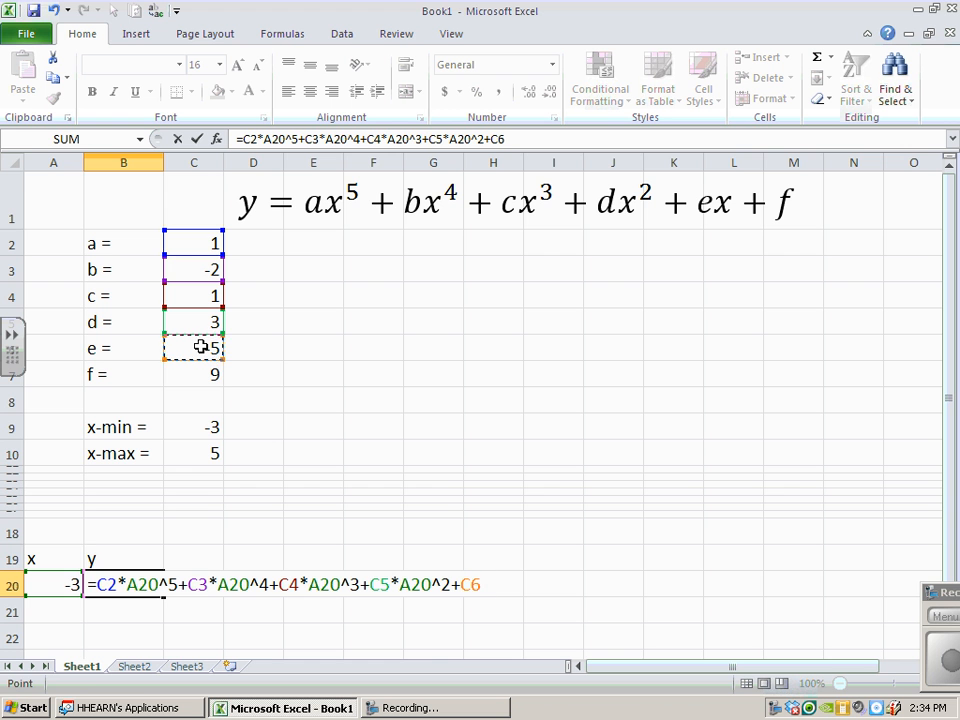
pyautogui.write('*')
pyautogui.click(58, 584)
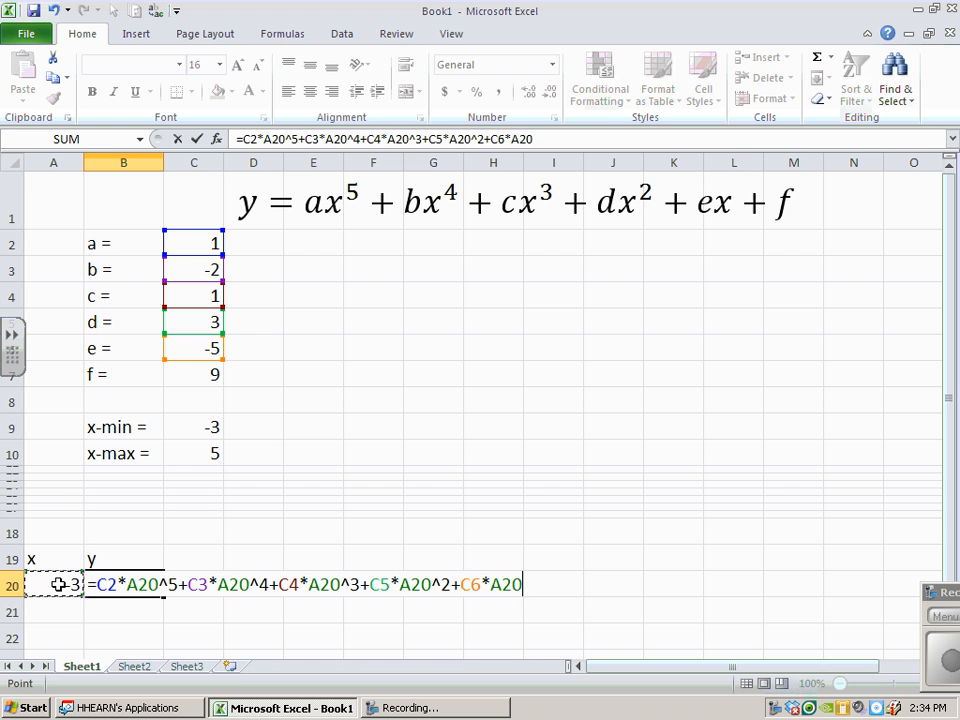
pyautogui.write('+')
pyautogui.click(206, 372)
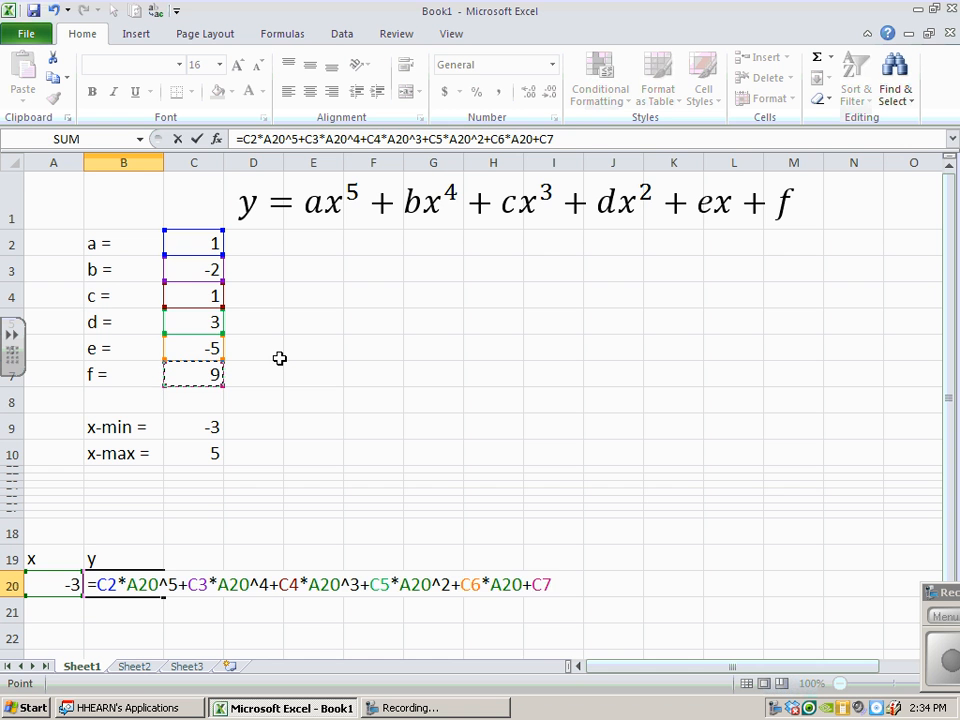
pyautogui.press('Return')
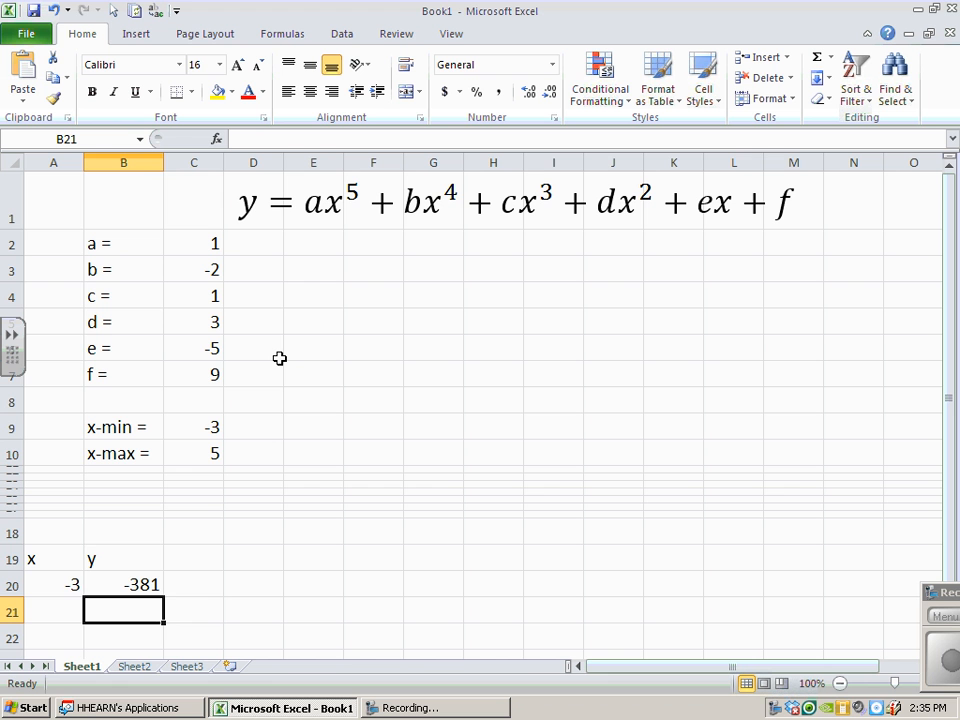
# Step: Label A18 as "incr =" and enter the increment formula =(C10-C9)/10000 in B18
pyautogui.click(60, 532)
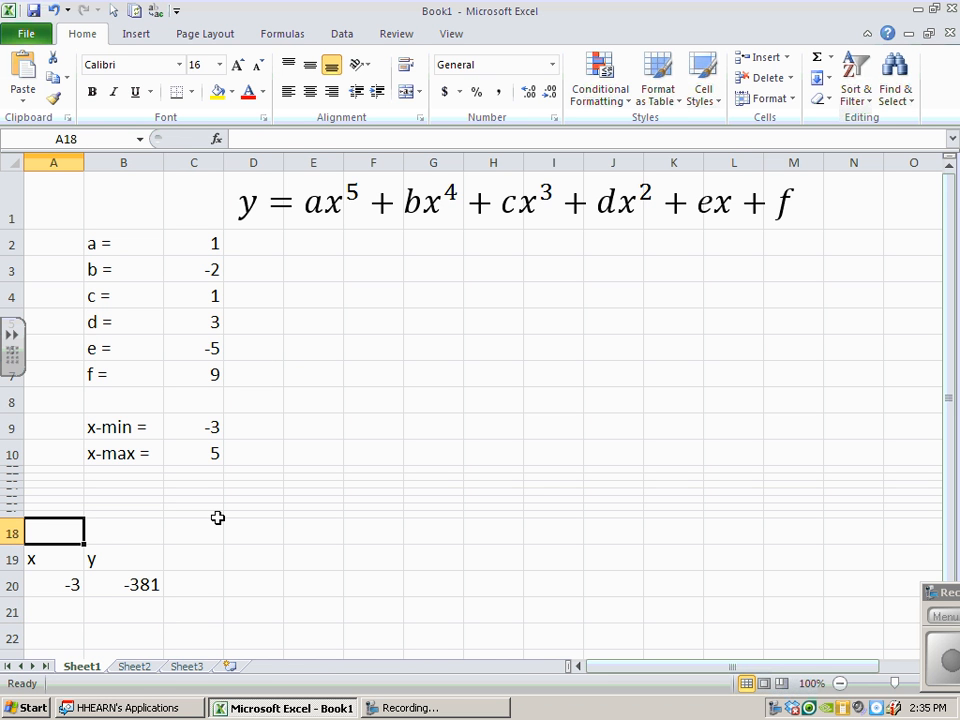
pyautogui.write('incr')
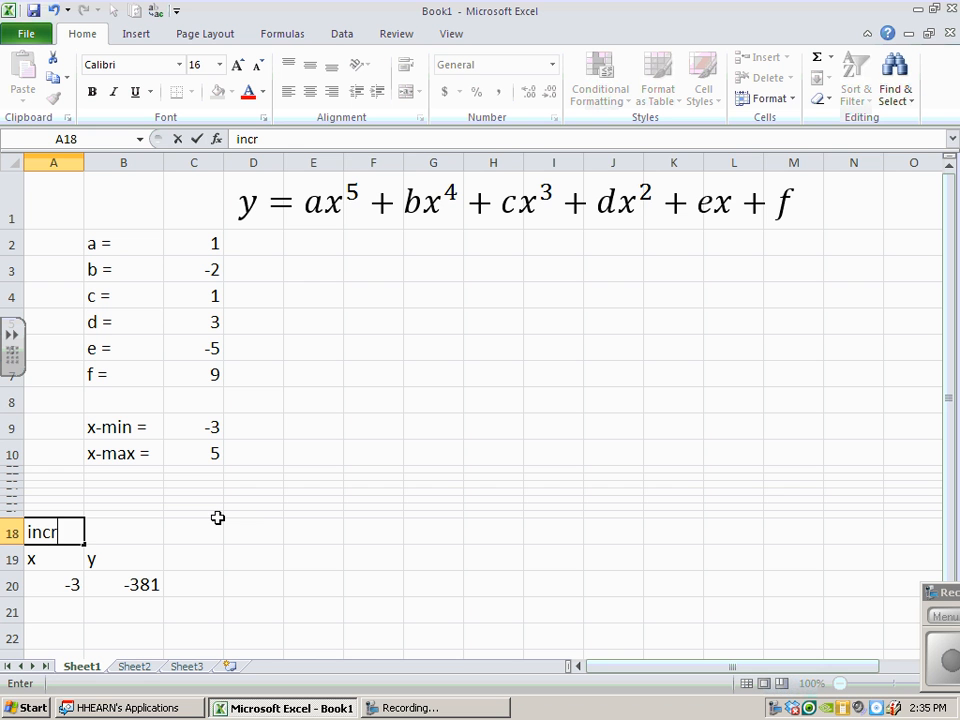
pyautogui.write(' =')
pyautogui.click(132, 537)
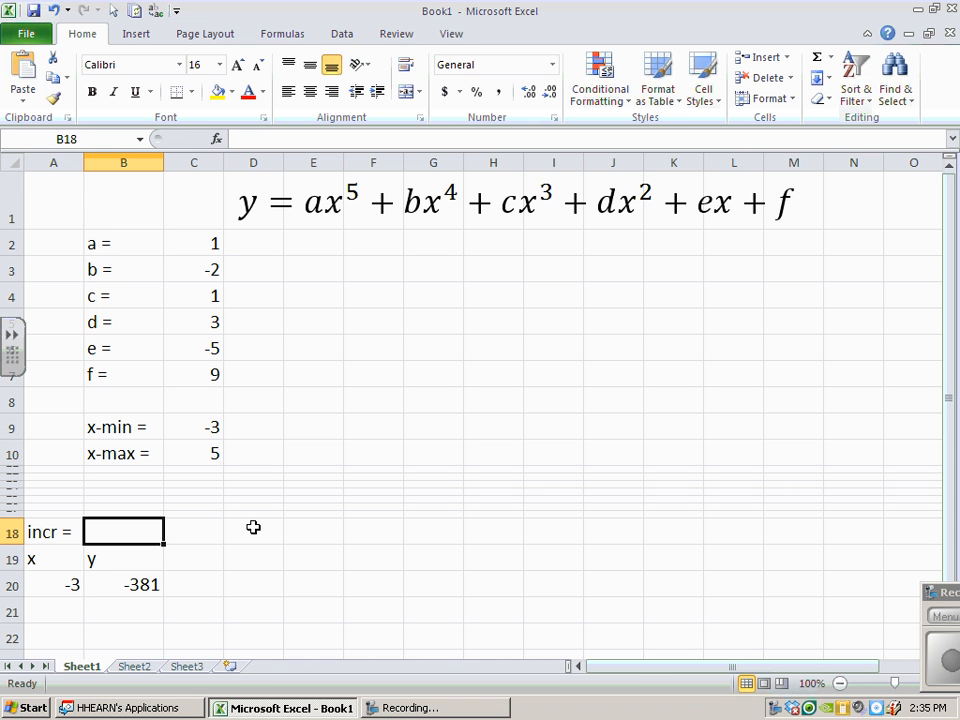
pyautogui.write('=')
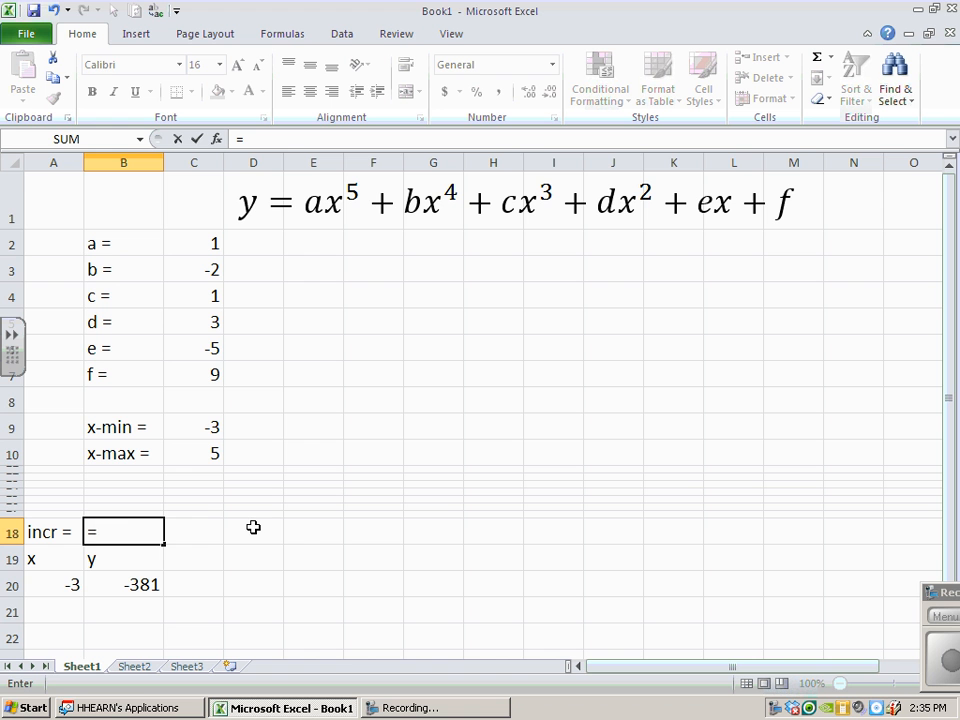
pyautogui.write('(')
pyautogui.click(210, 454)
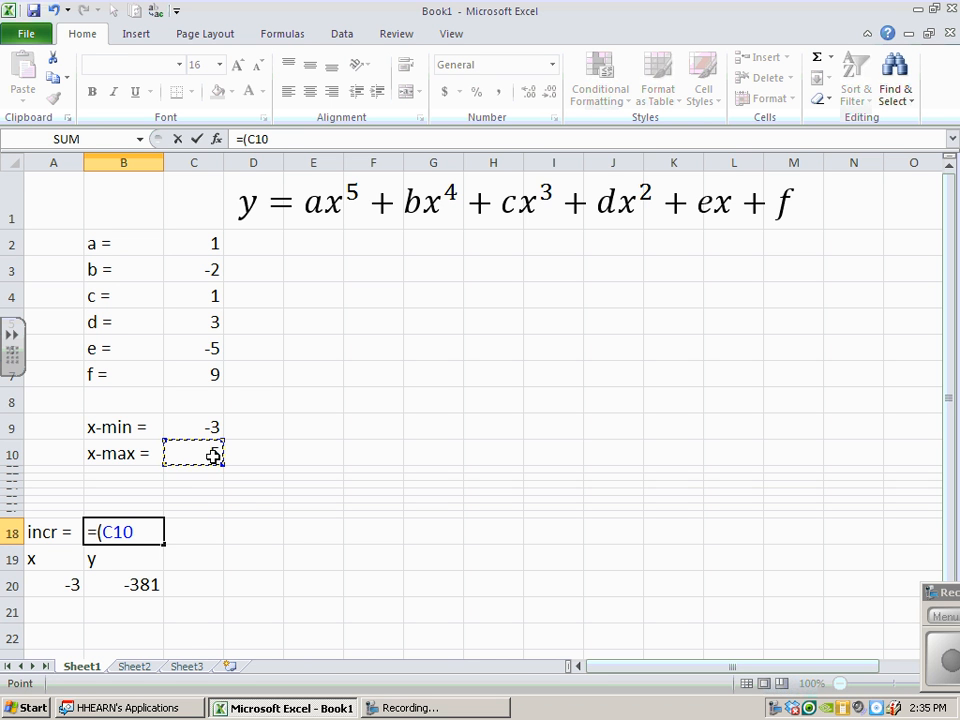
pyautogui.write('-')
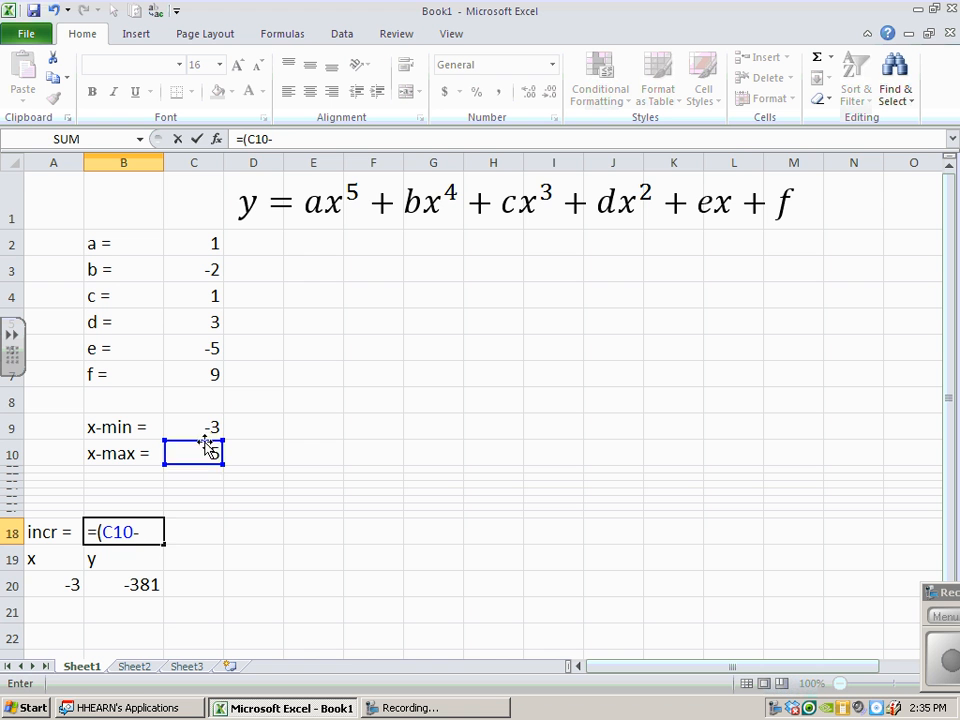
pyautogui.click(205, 428)
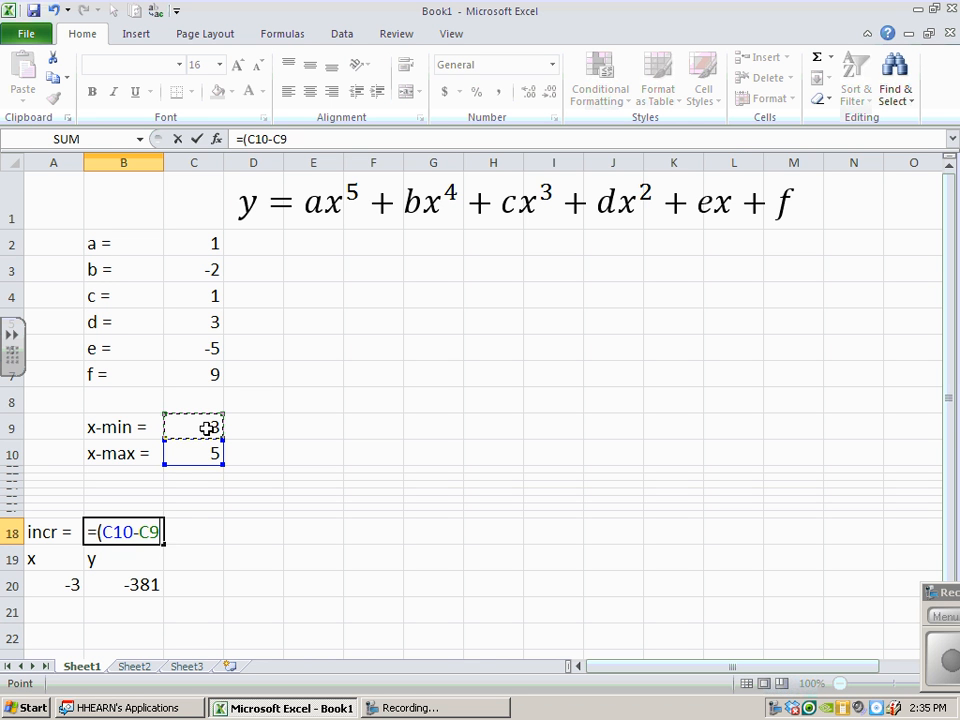
pyautogui.write(')/1')
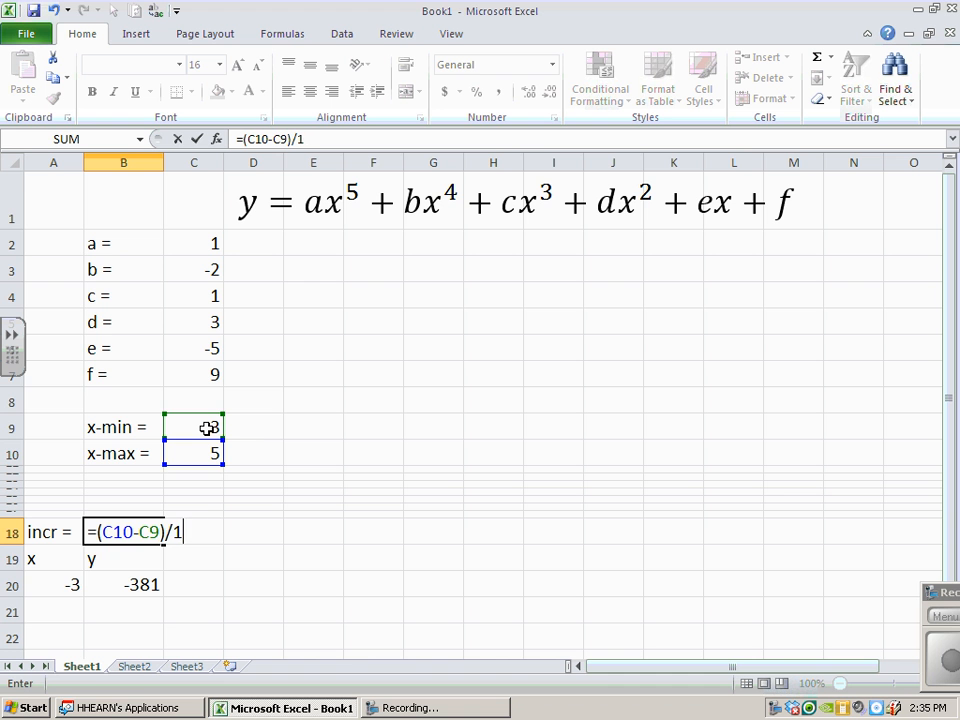
pyautogui.write('0000')
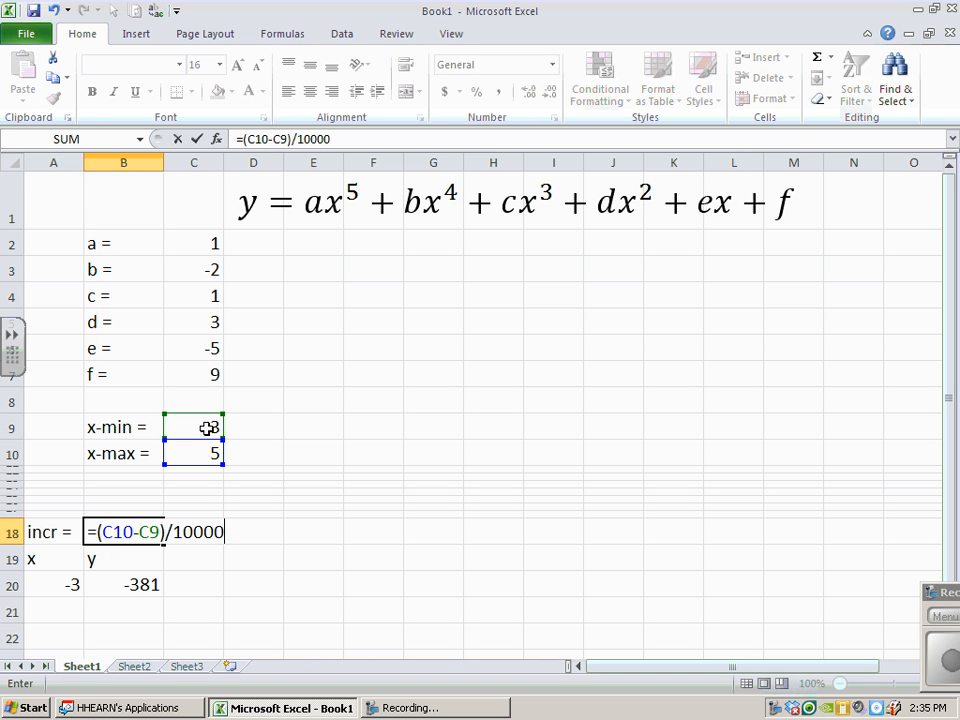
pyautogui.press('Return')
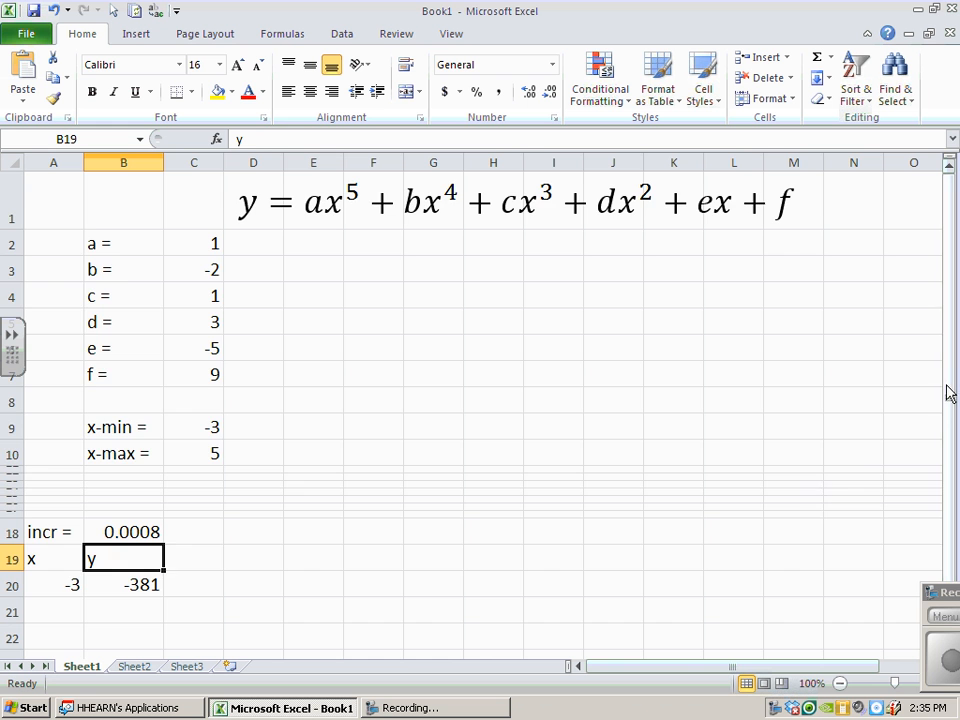
# Step: Test the increment and y formulas by changing x-min in C9 to -4, and restore it to -3
pyautogui.moveTo(949, 390)
pyautogui.mouseDown()
pyautogui.moveTo(949, 407)
pyautogui.moveTo(943, 386)
pyautogui.mouseUp()
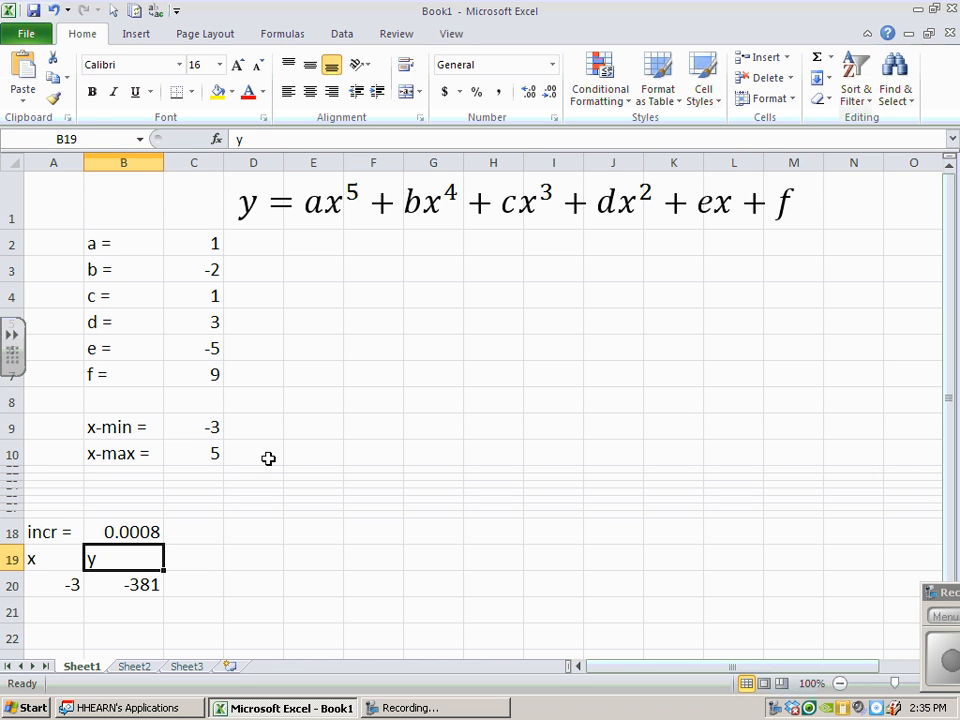
pyautogui.click(211, 428)
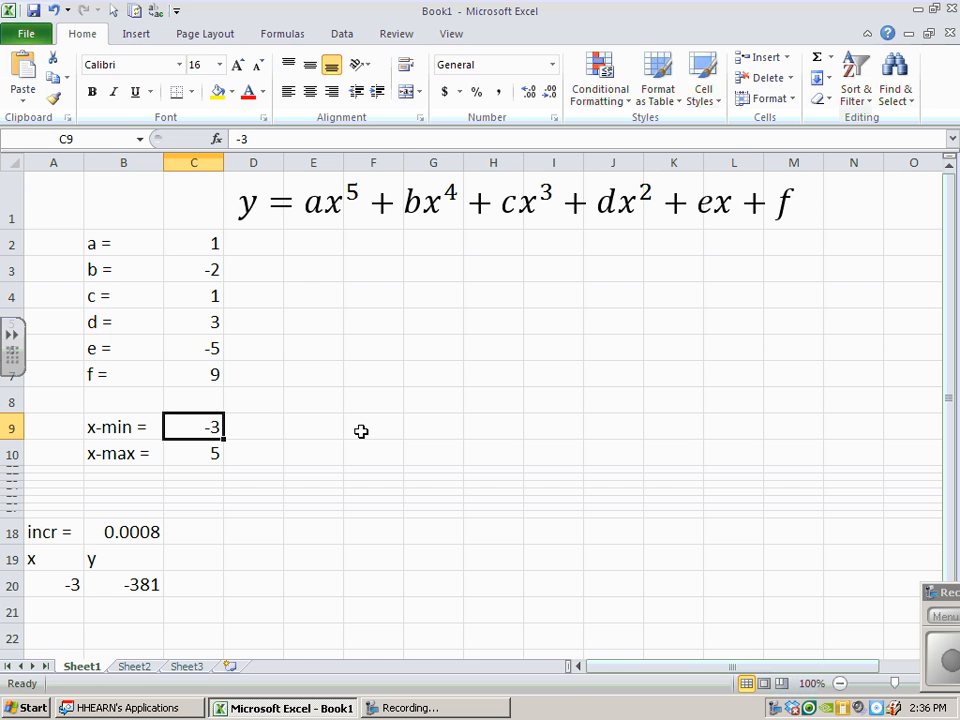
pyautogui.write('-4')
pyautogui.press('Return')
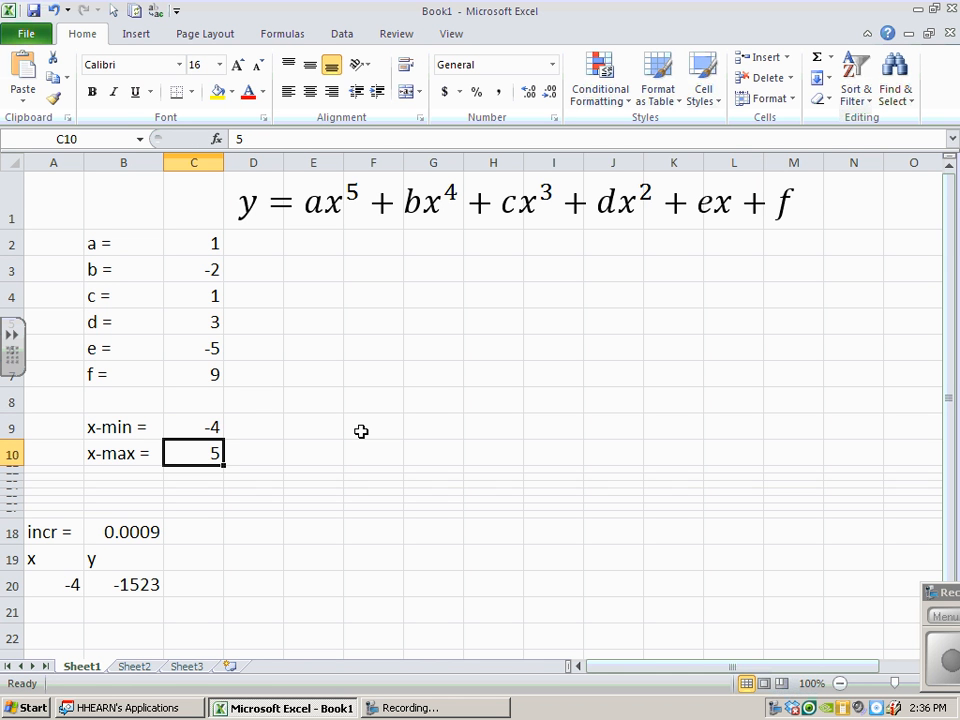
pyautogui.click(210, 427)
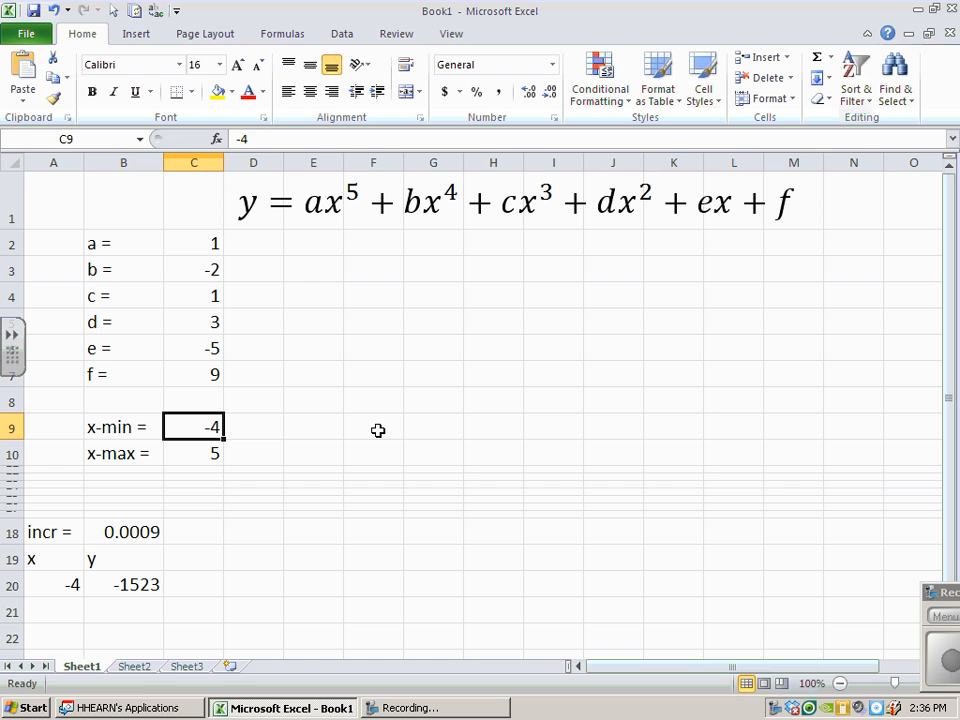
pyautogui.write('-3')
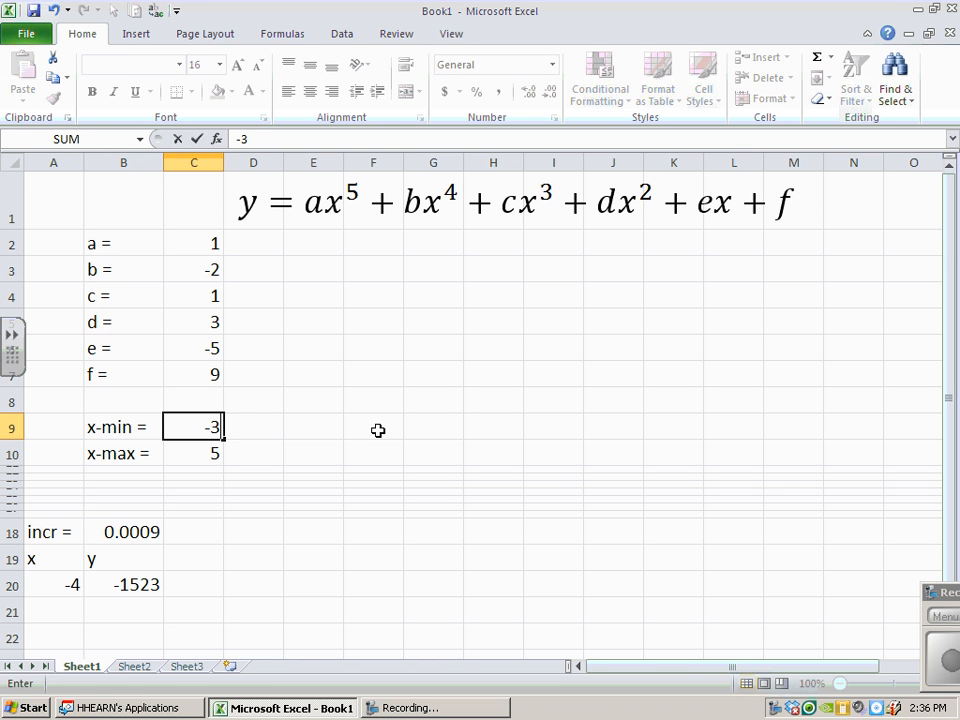
pyautogui.press('Return')
# Step: Enter the formula =A20+B$18 in A21 for the second x value, and widen column A to show its decimals
pyautogui.click(73, 611)
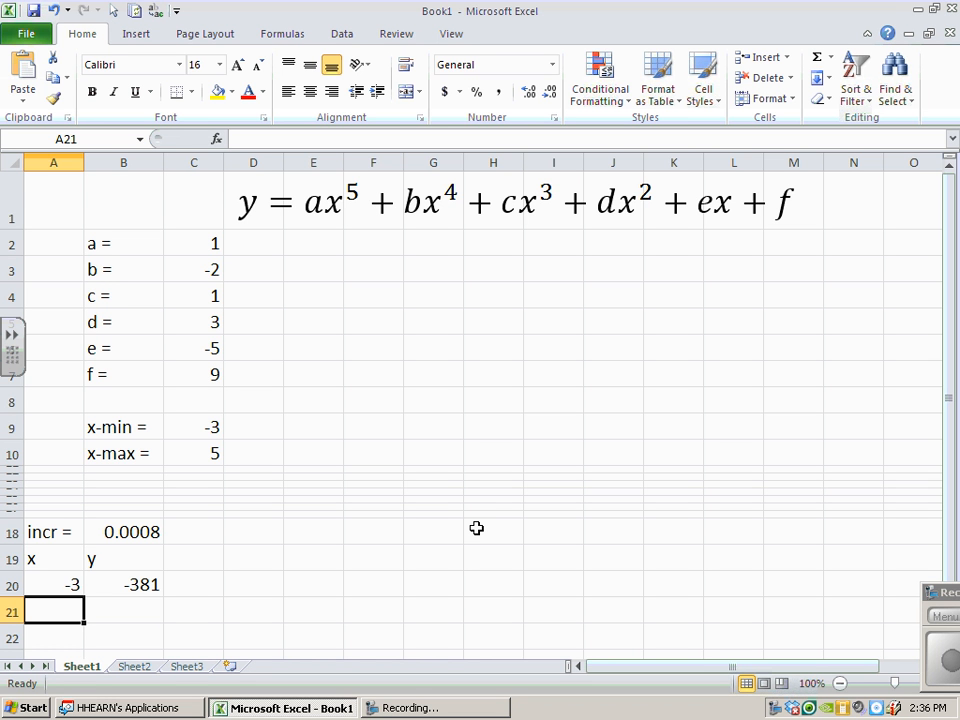
pyautogui.write('=')
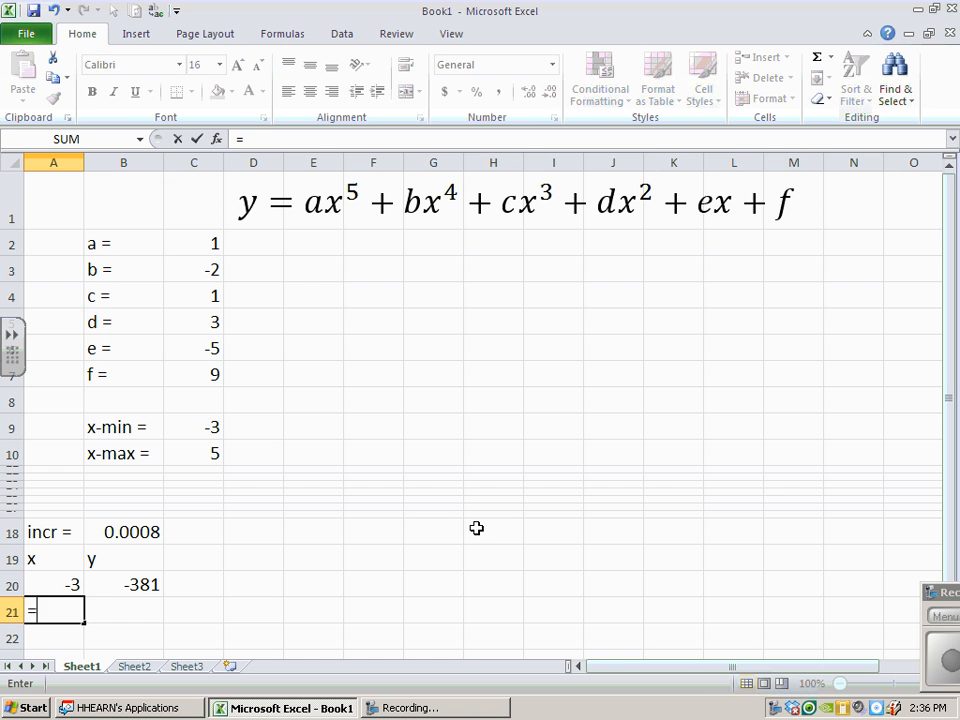
pyautogui.click(67, 584)
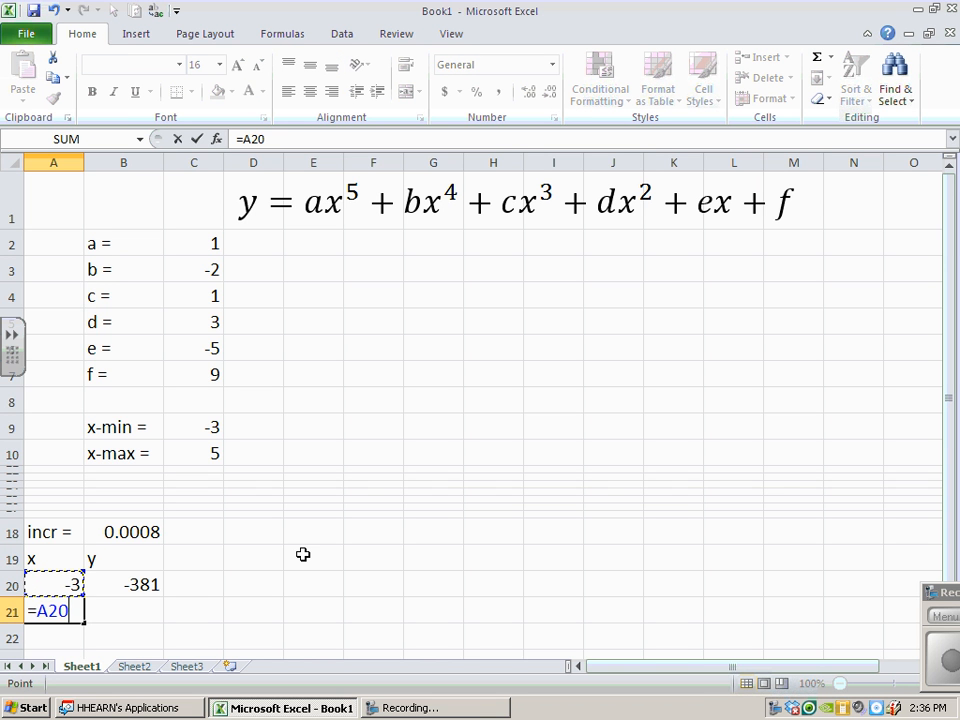
pyautogui.write('+')
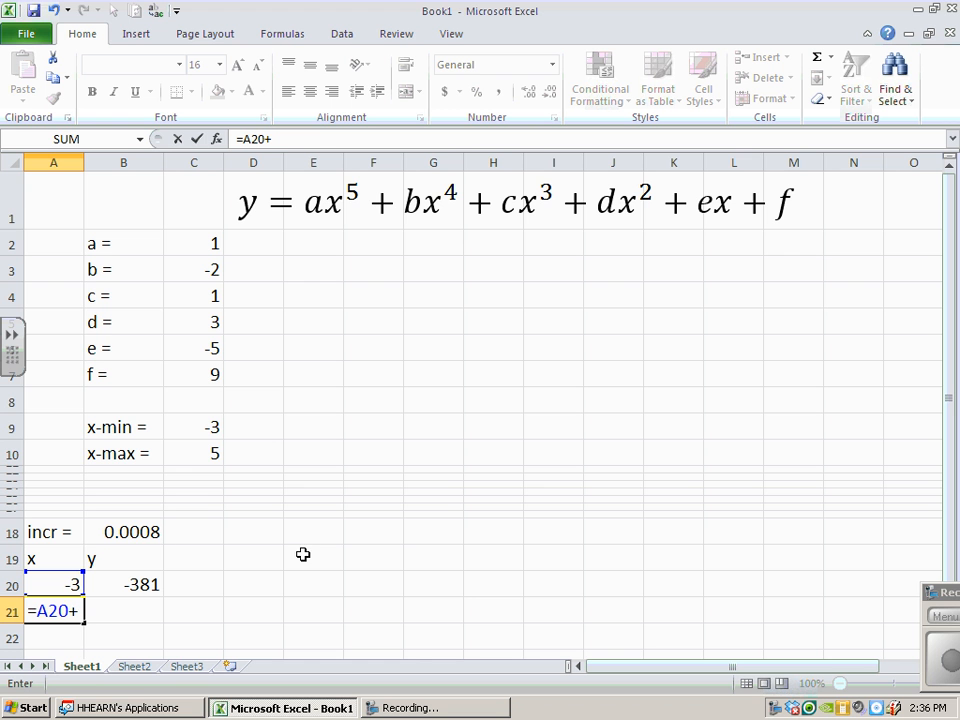
pyautogui.click(145, 533)
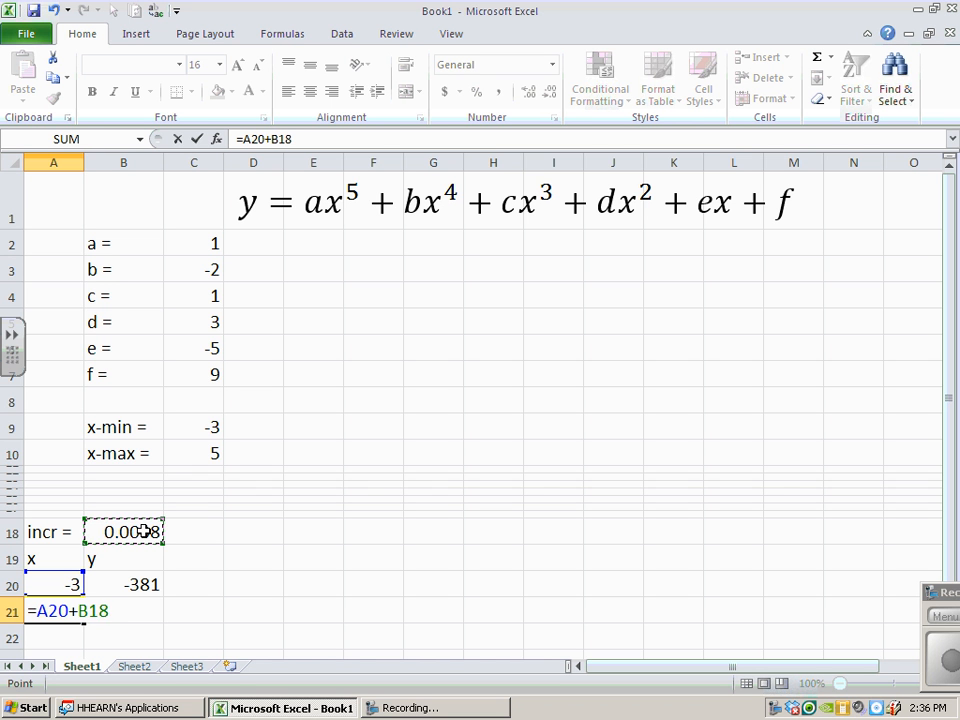
pyautogui.click(90, 611)
pyautogui.write('$')
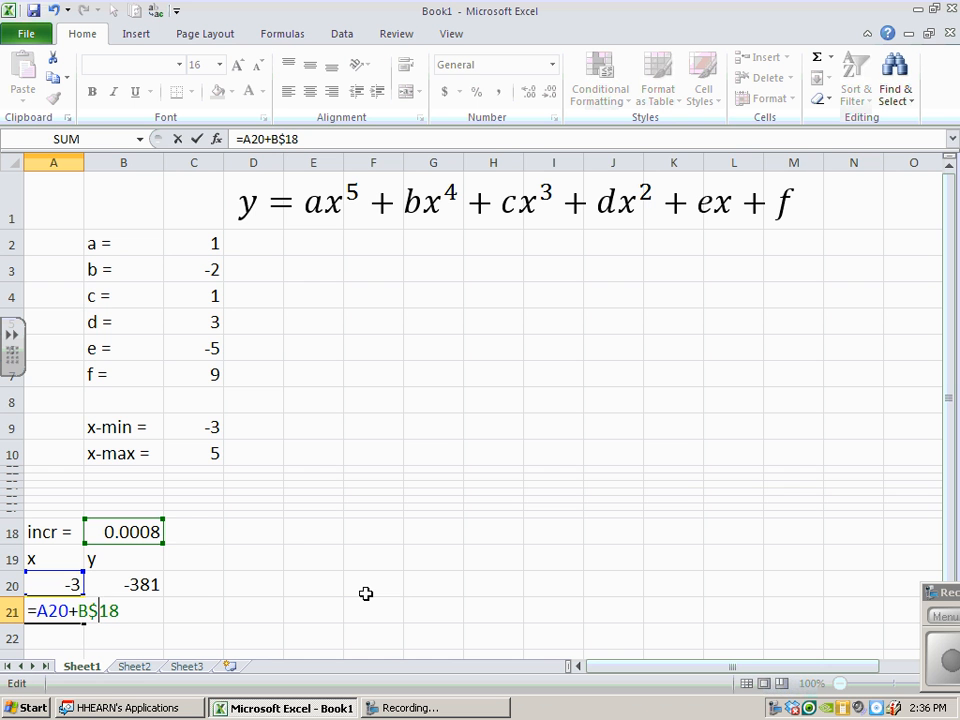
pyautogui.press('Return')
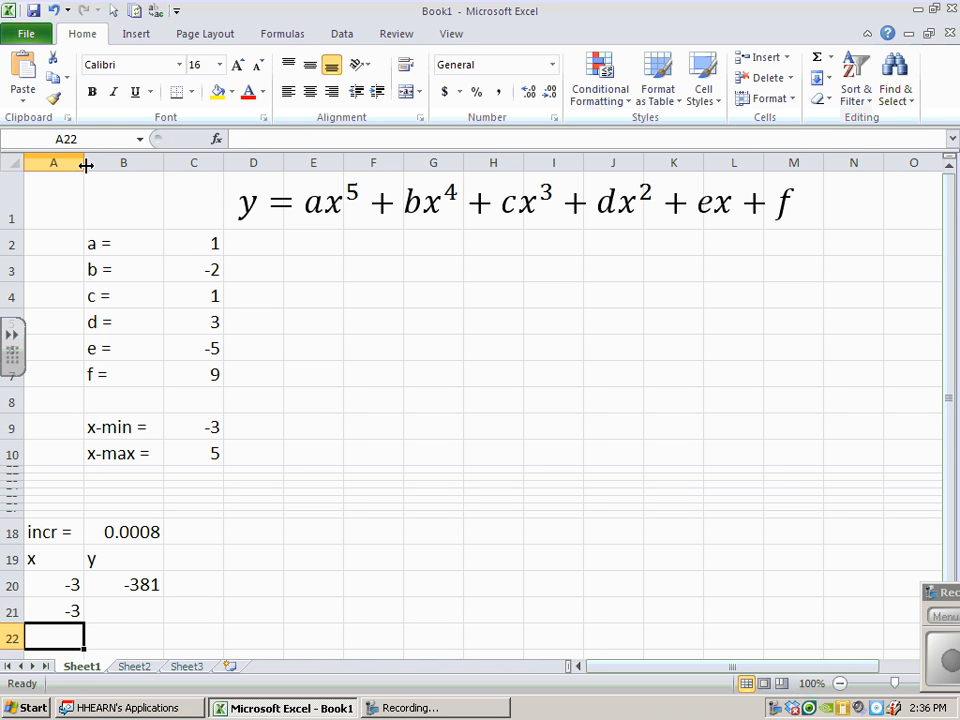
pyautogui.moveTo(86, 165); pyautogui.dragTo(151, 165)
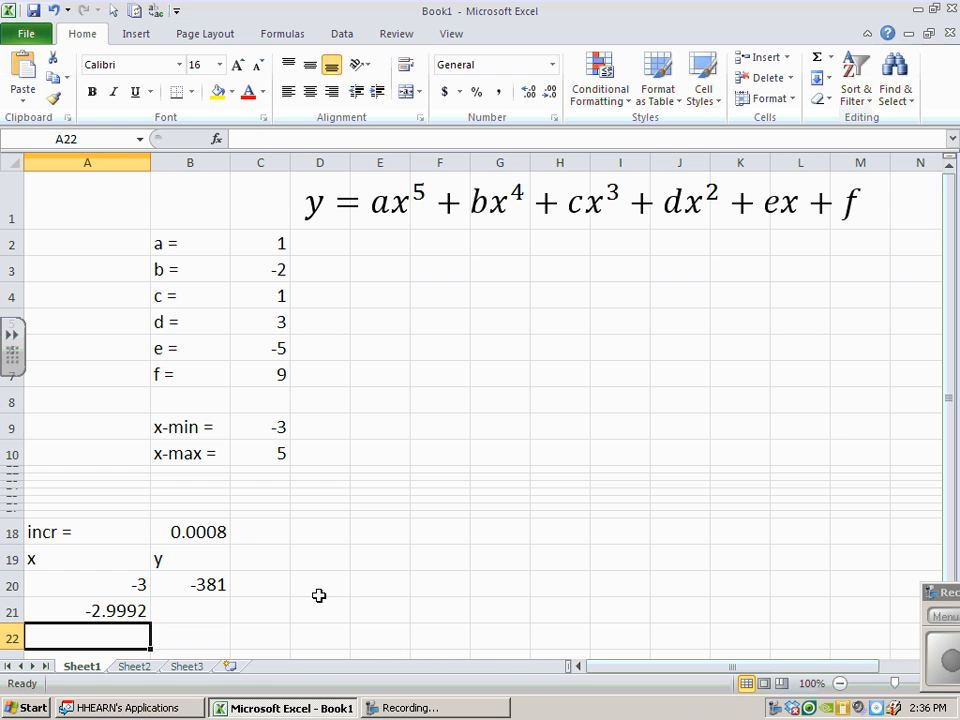
# Step: Review the A21 formula and fill it down through A23
pyautogui.moveTo(954, 489); pyautogui.dragTo(951, 540)
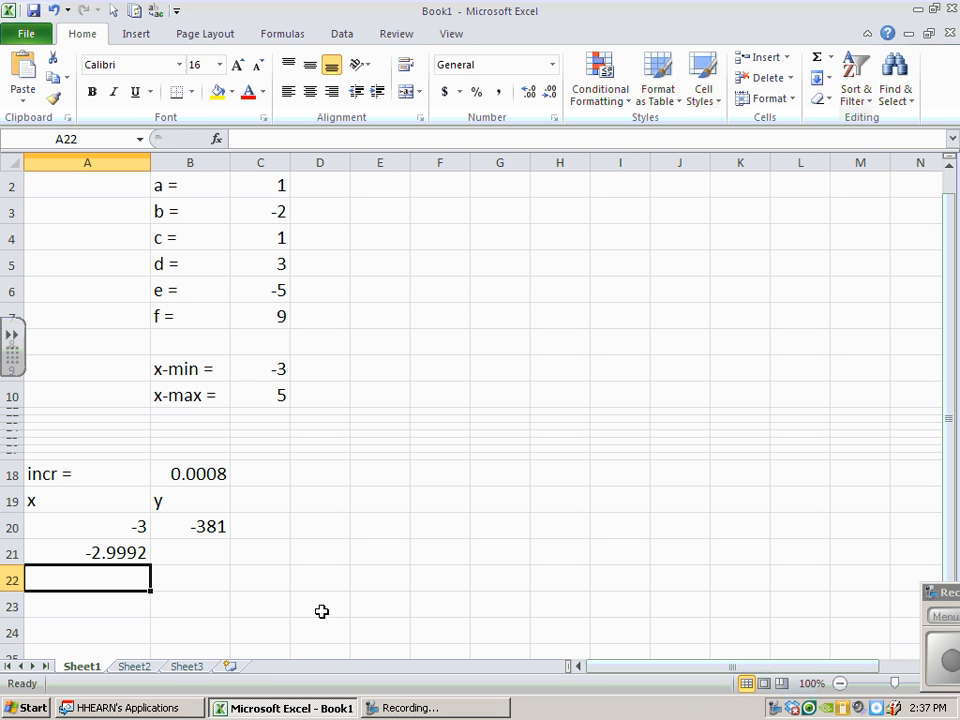
pyautogui.click(123, 551)
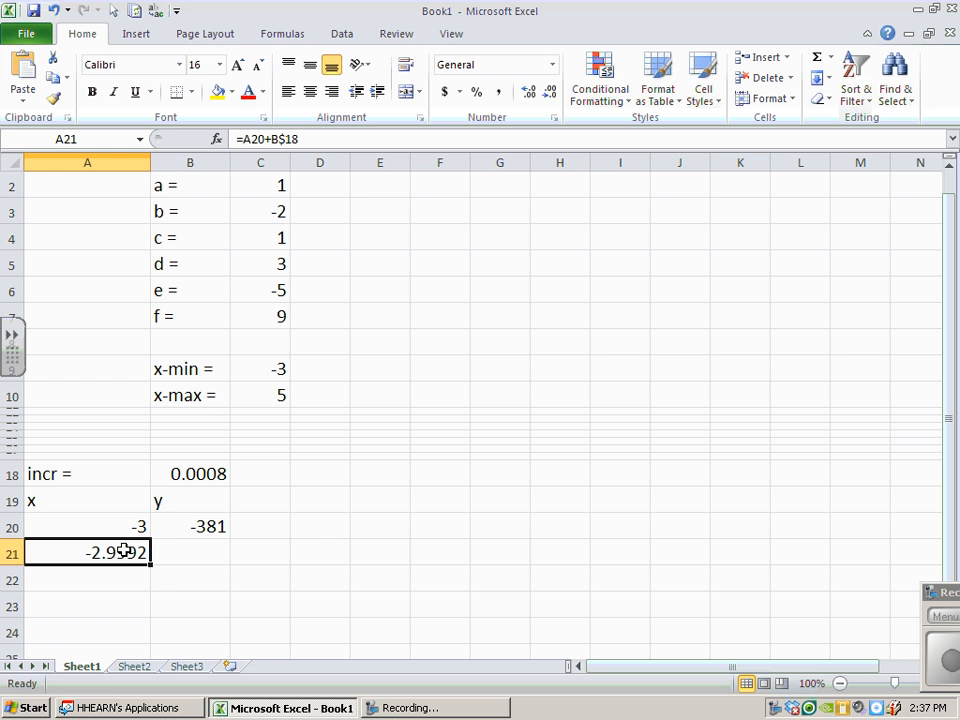
pyautogui.doubleClick(123, 551)
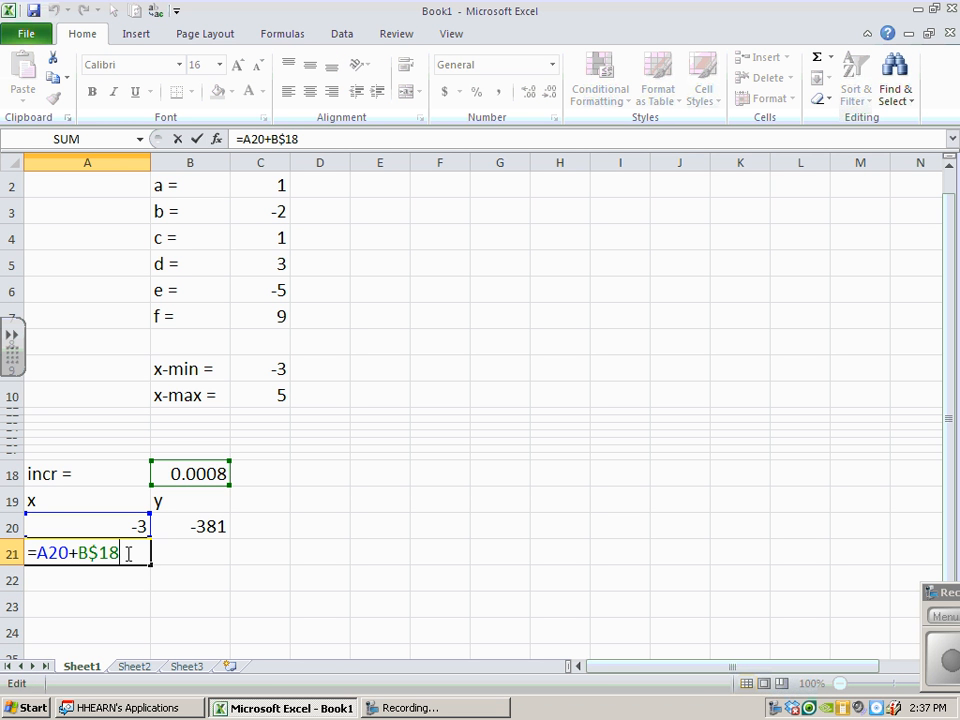
pyautogui.press('Return')
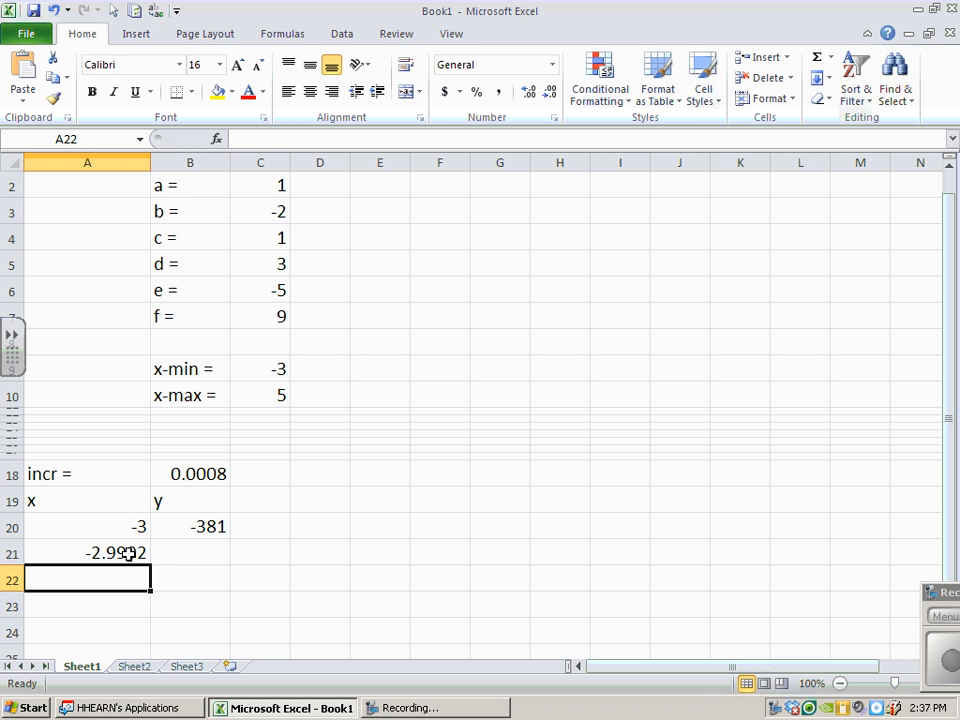
pyautogui.click(128, 553)
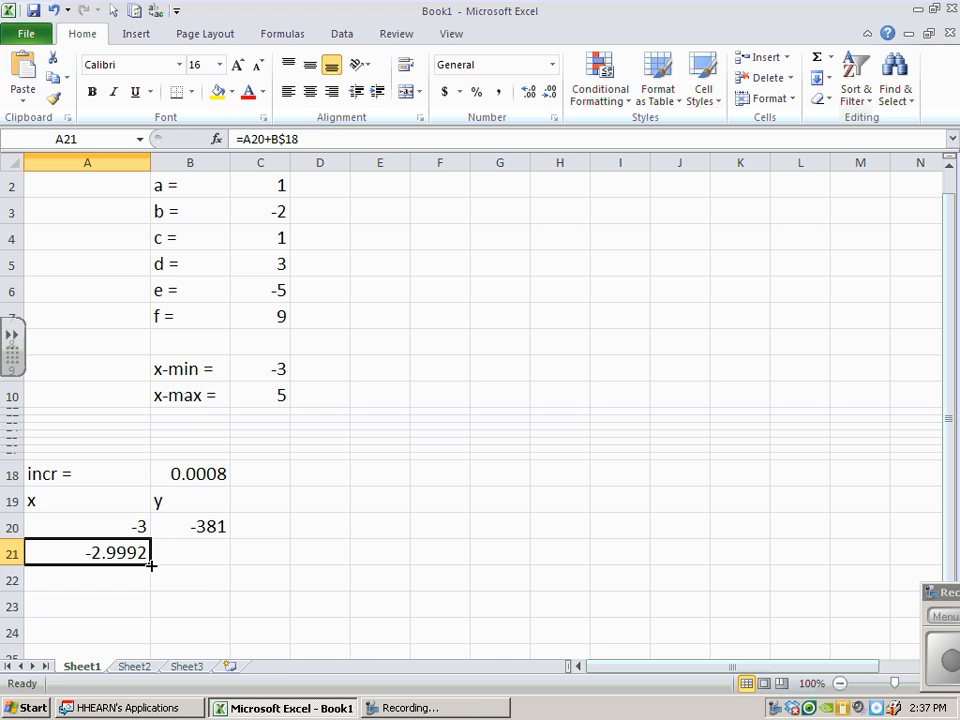
pyautogui.moveTo(150, 565); pyautogui.dragTo(146, 622)
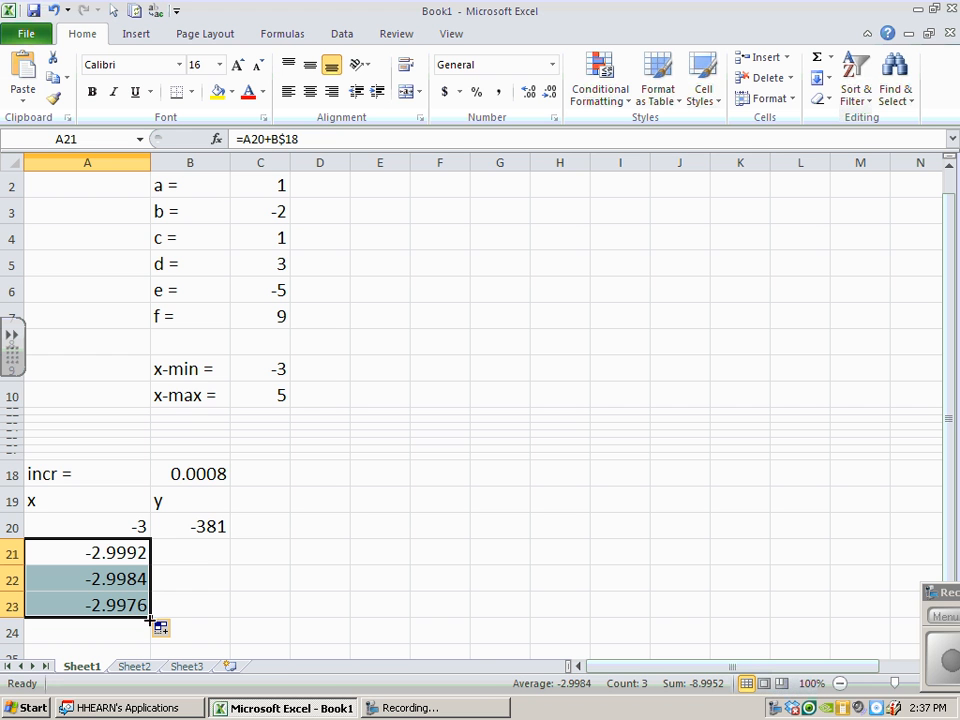
pyautogui.moveTo(152, 617); pyautogui.dragTo(152, 617)
pyautogui.click(131, 606)
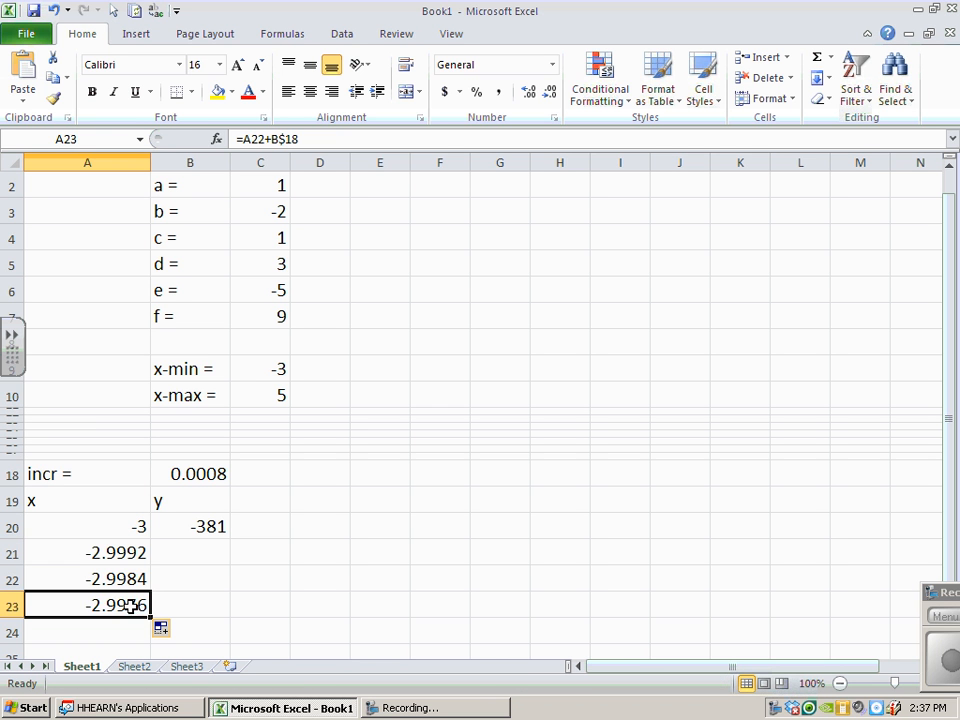
# Step: Extend the x-value formula from A23 down column A through row 10120
pyautogui.moveTo(151, 617); pyautogui.dragTo(146, 713)
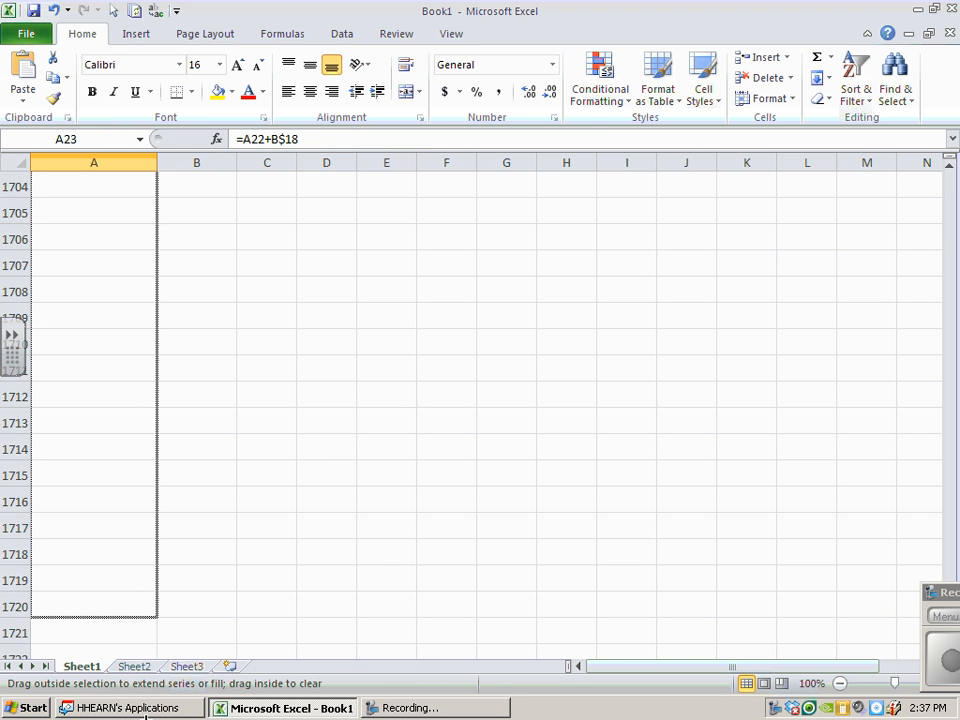
pyautogui.moveTo(146, 712)
pyautogui.mouseDown()
pyautogui.moveTo(138, 531)
pyautogui.moveTo(156, 581)
pyautogui.moveTo(157, 706)
pyautogui.mouseUp()
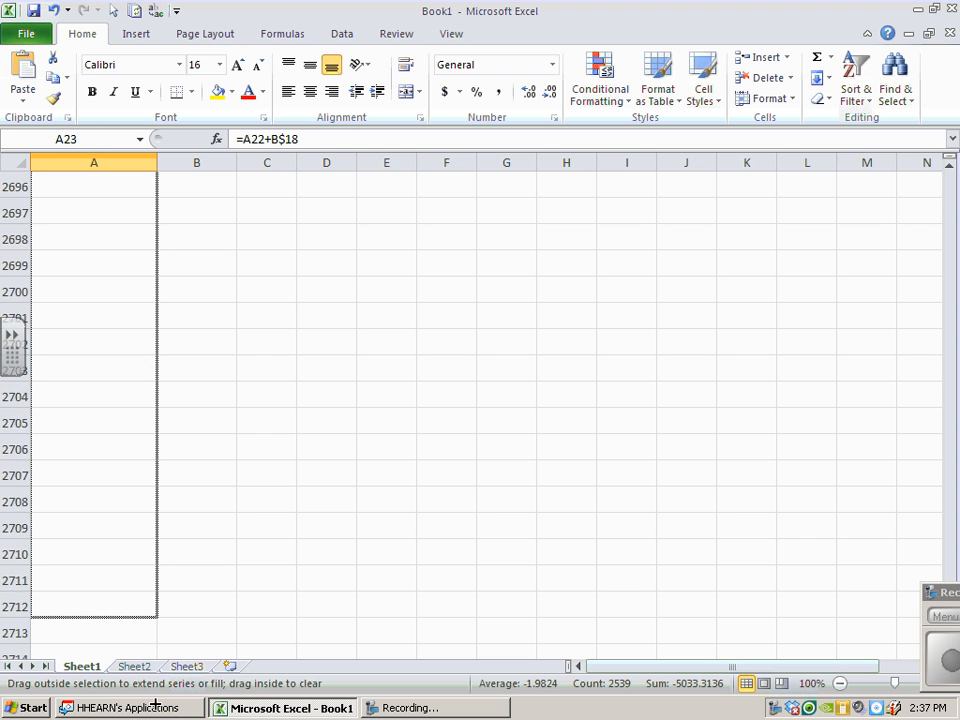
pyautogui.moveTo(155, 706); pyautogui.dragTo(154, 711)
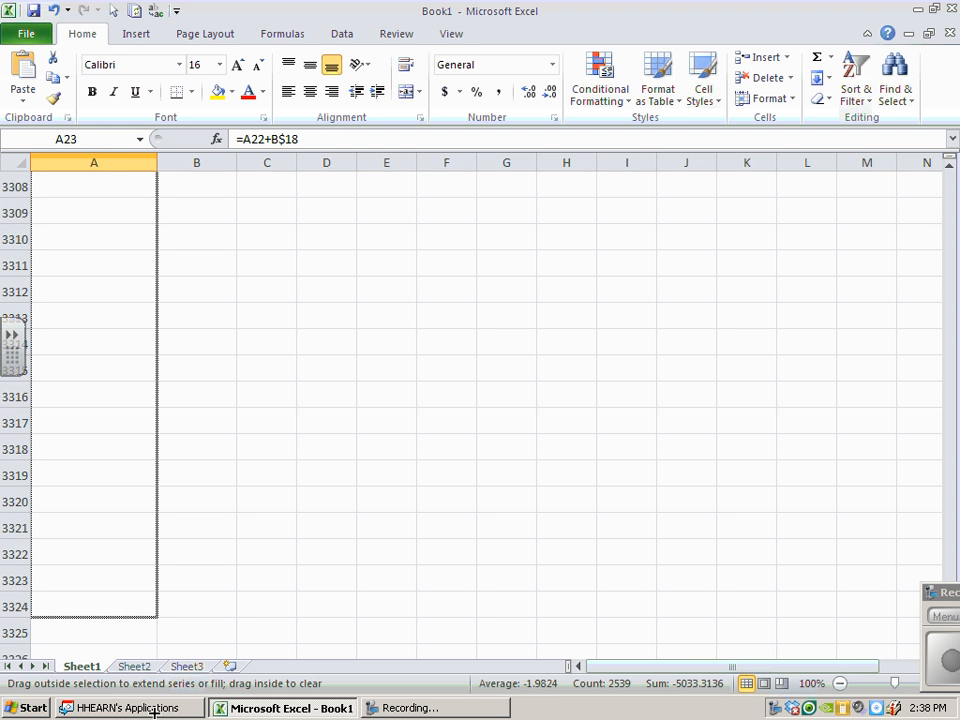
pyautogui.moveTo(154, 711); pyautogui.dragTo(154, 711)
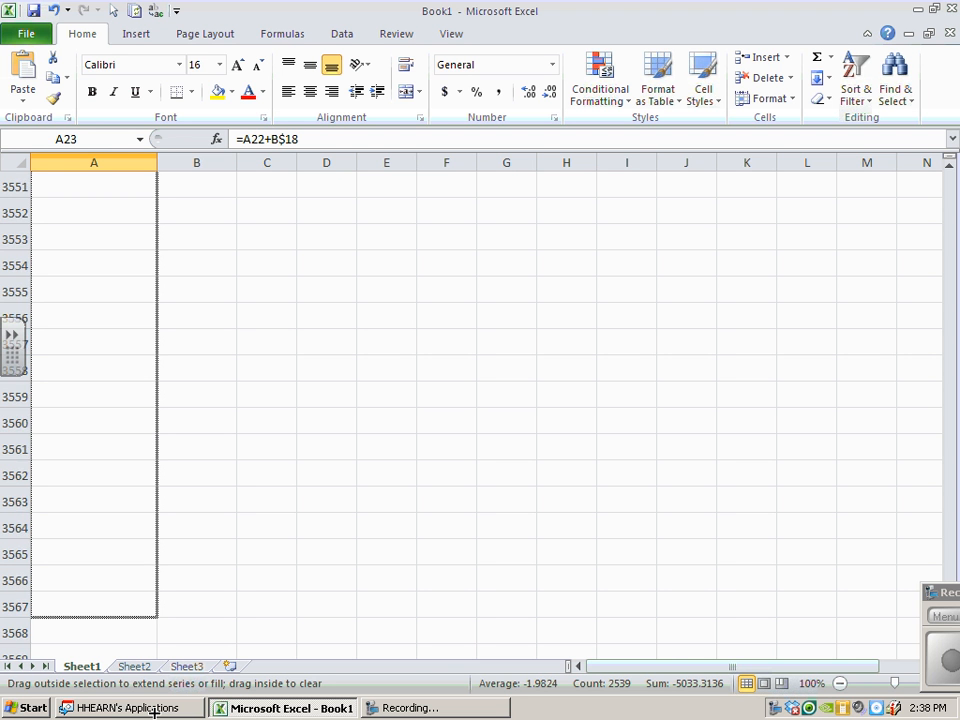
pyautogui.moveTo(154, 711); pyautogui.dragTo(153, 716)
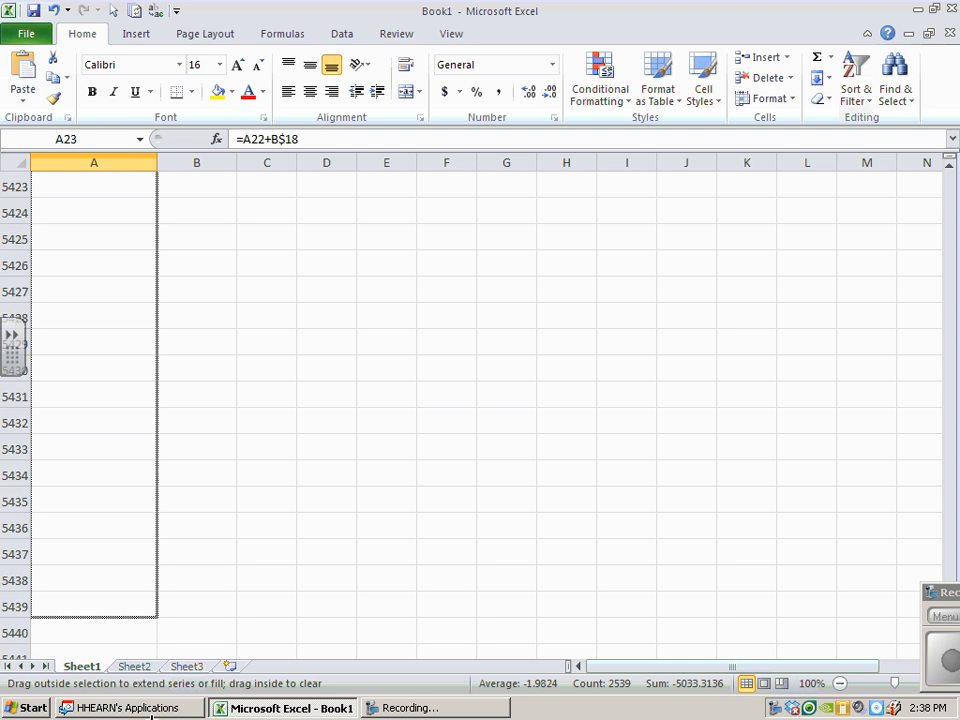
pyautogui.moveTo(151, 716); pyautogui.dragTo(153, 700)
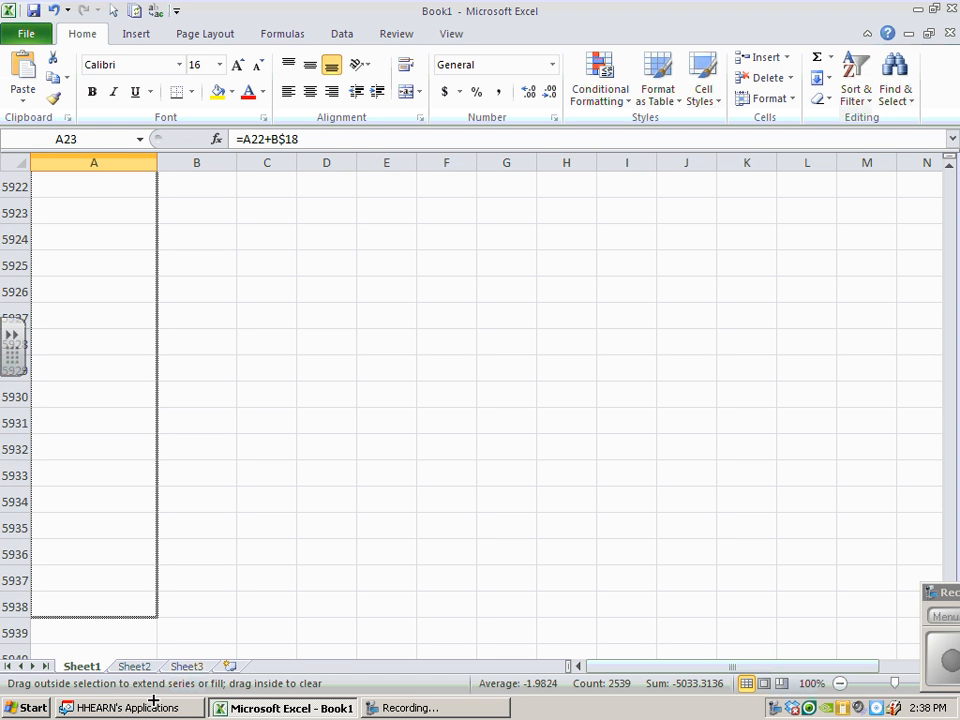
pyautogui.moveTo(153, 700); pyautogui.dragTo(153, 703)
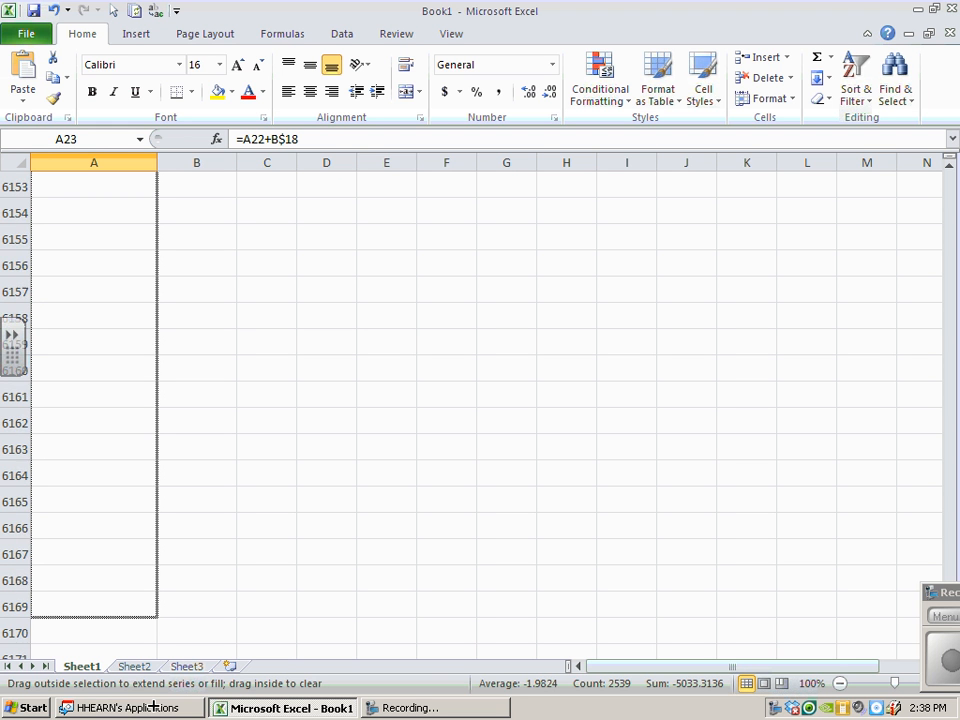
pyautogui.moveTo(153, 707); pyautogui.dragTo(153, 712)
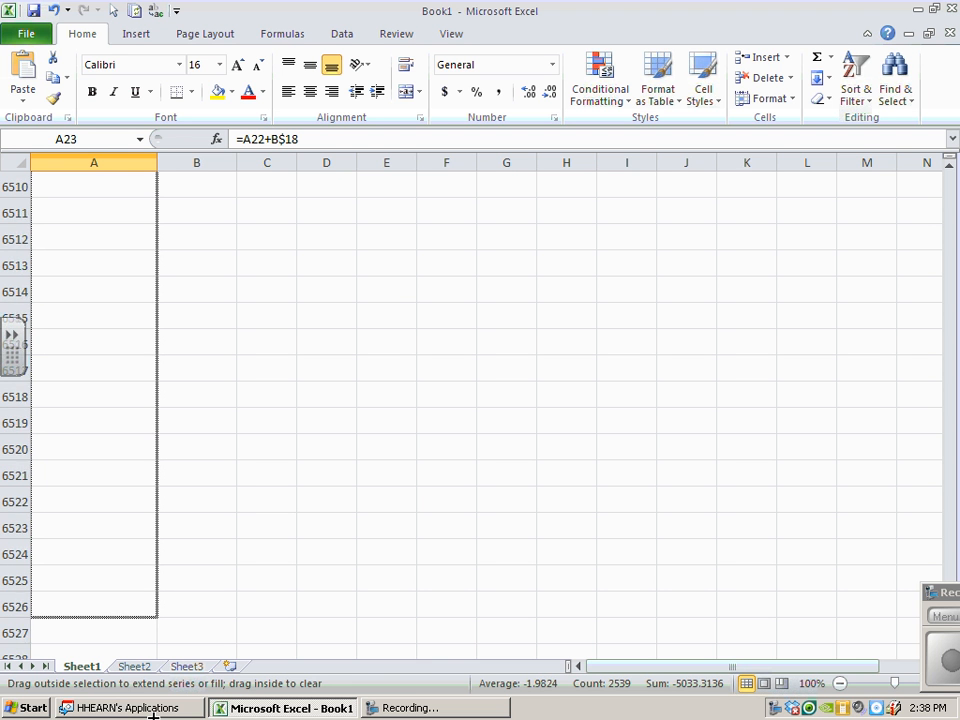
pyautogui.moveTo(153, 712); pyautogui.dragTo(153, 712)
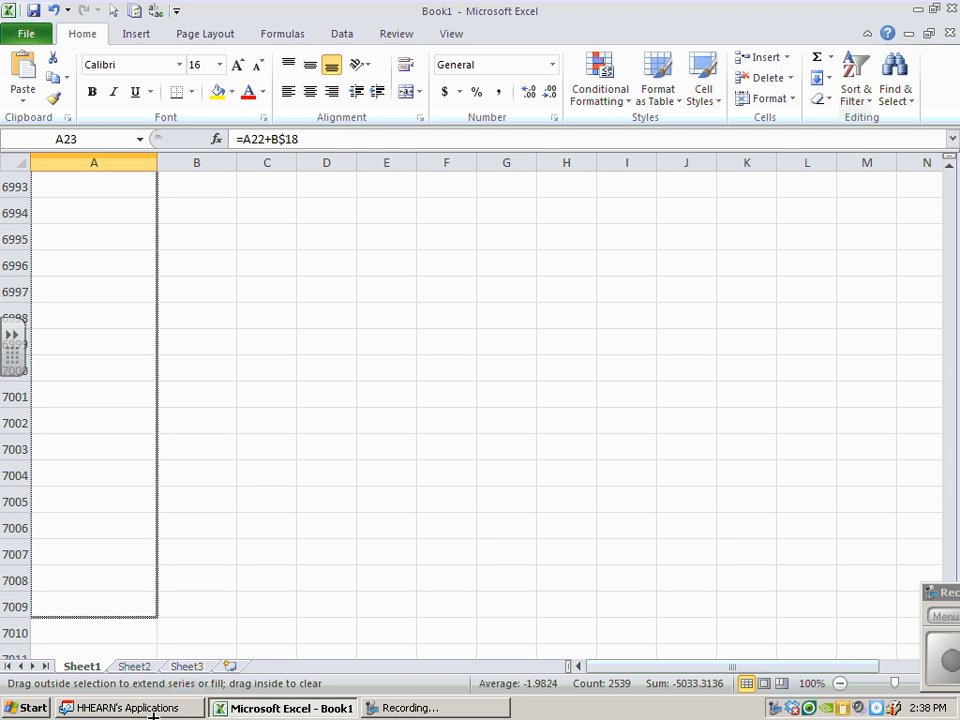
pyautogui.moveTo(153, 712); pyautogui.dragTo(153, 712)
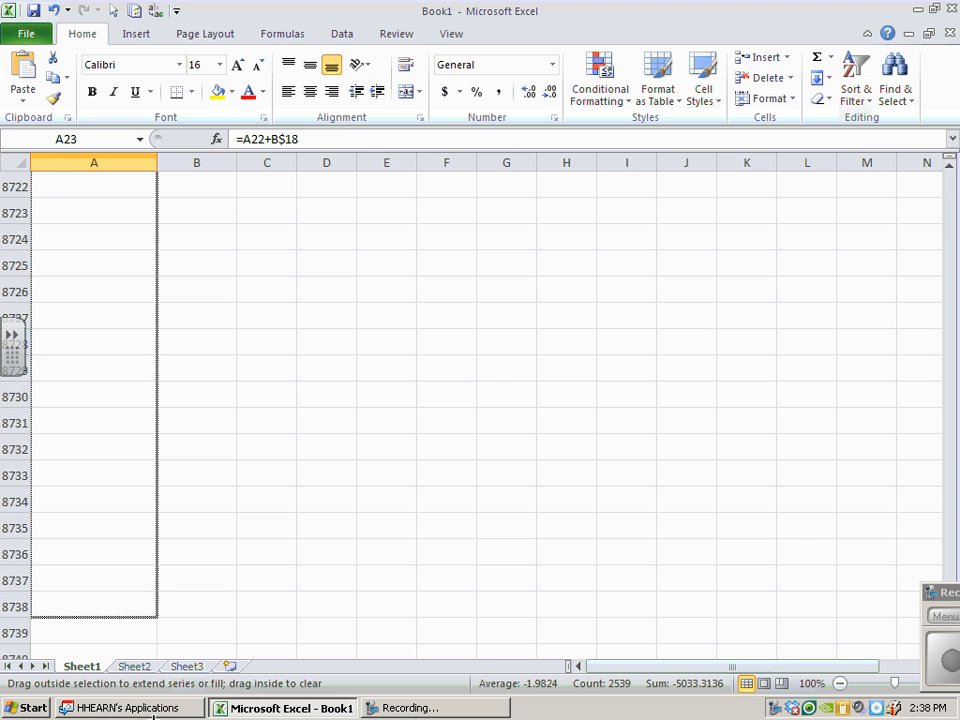
pyautogui.moveTo(153, 714)
pyautogui.mouseDown()
pyautogui.moveTo(176, 506)
pyautogui.moveTo(161, 131)
pyautogui.moveTo(144, 251)
pyautogui.mouseUp()
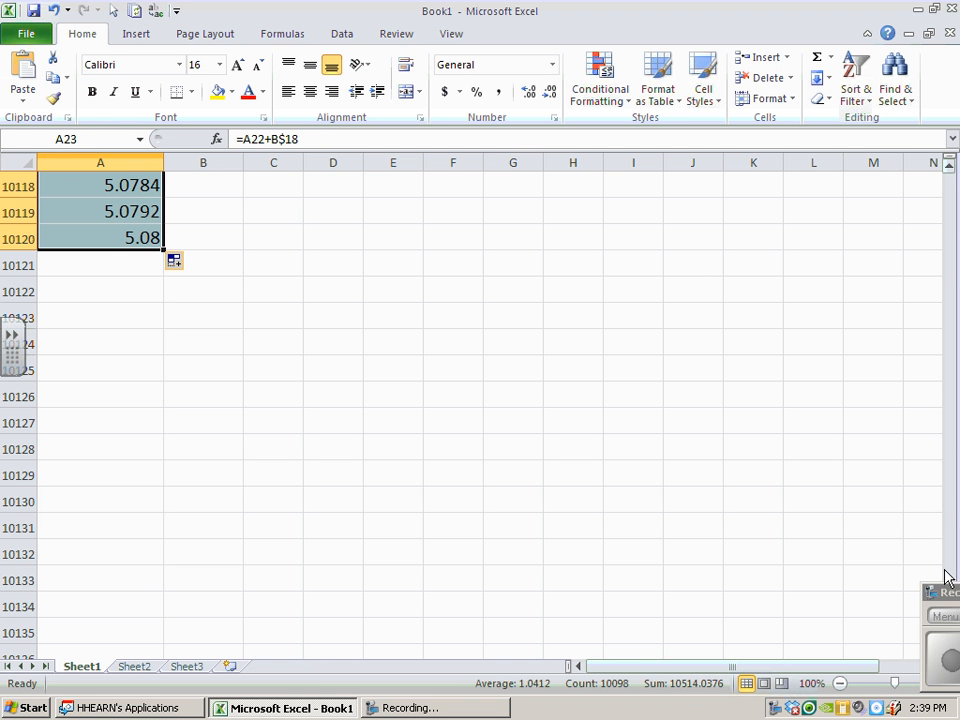
# Step: Clear the surplus x values beyond x-max in A10021:A10120, and check the formula in A10020
pyautogui.moveTo(110, 246); pyautogui.dragTo(105, 424)
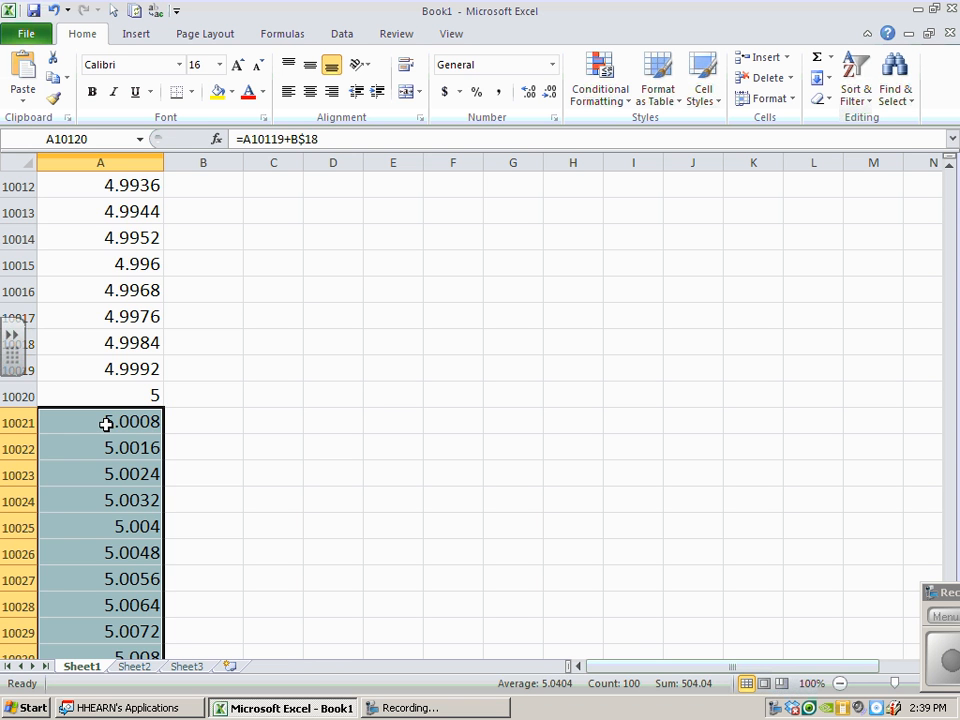
pyautogui.press('Delete')
pyautogui.click(333, 395)
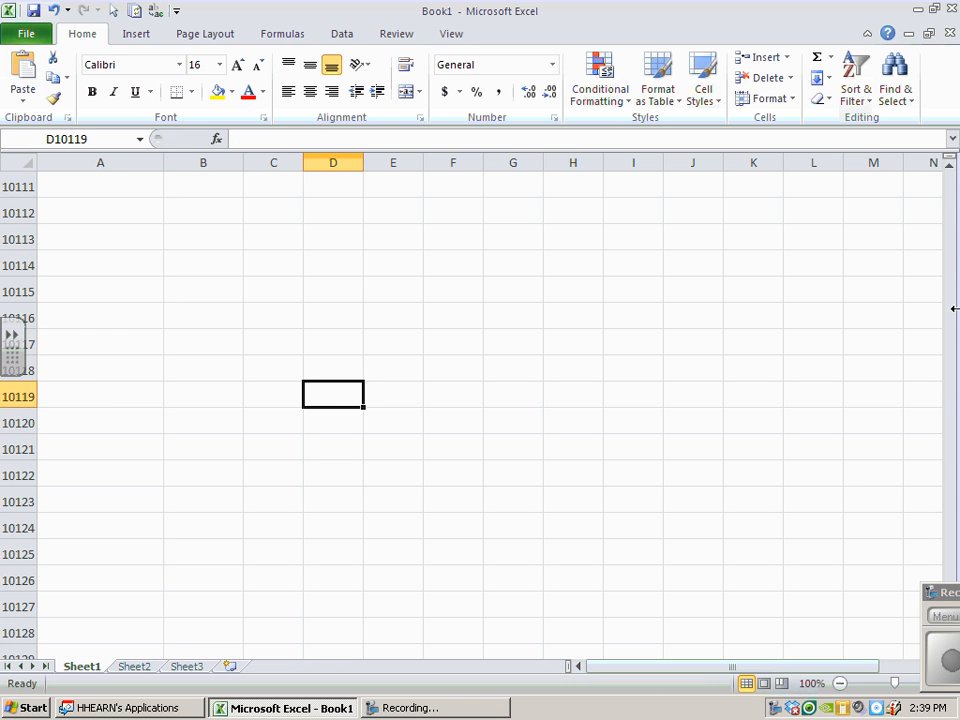
pyautogui.moveTo(949, 167); pyautogui.dragTo(950, 172)
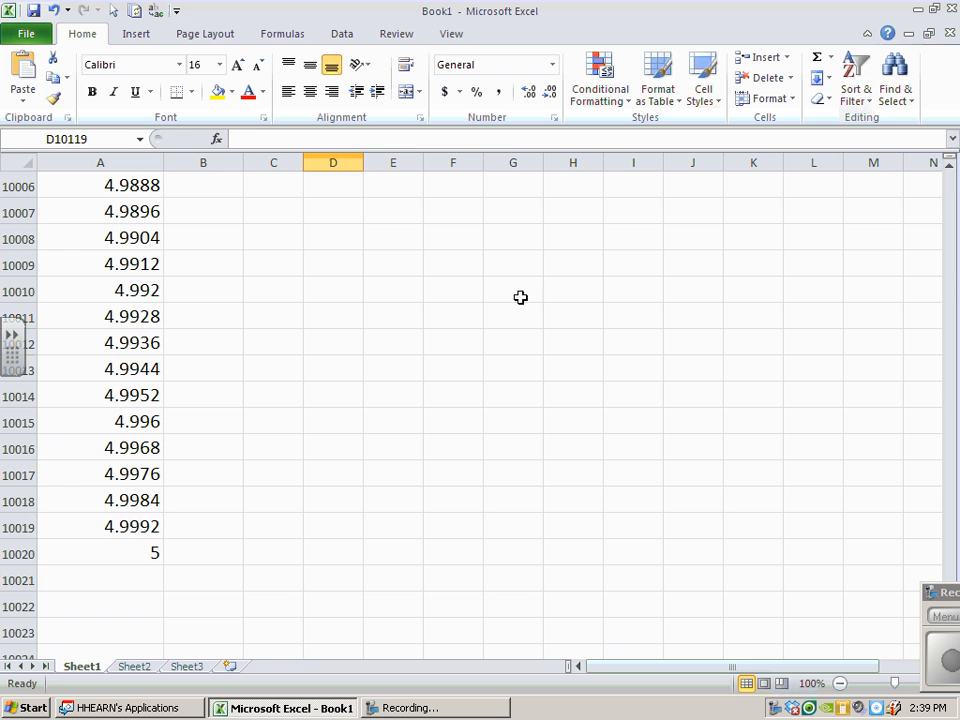
pyautogui.click(153, 553)
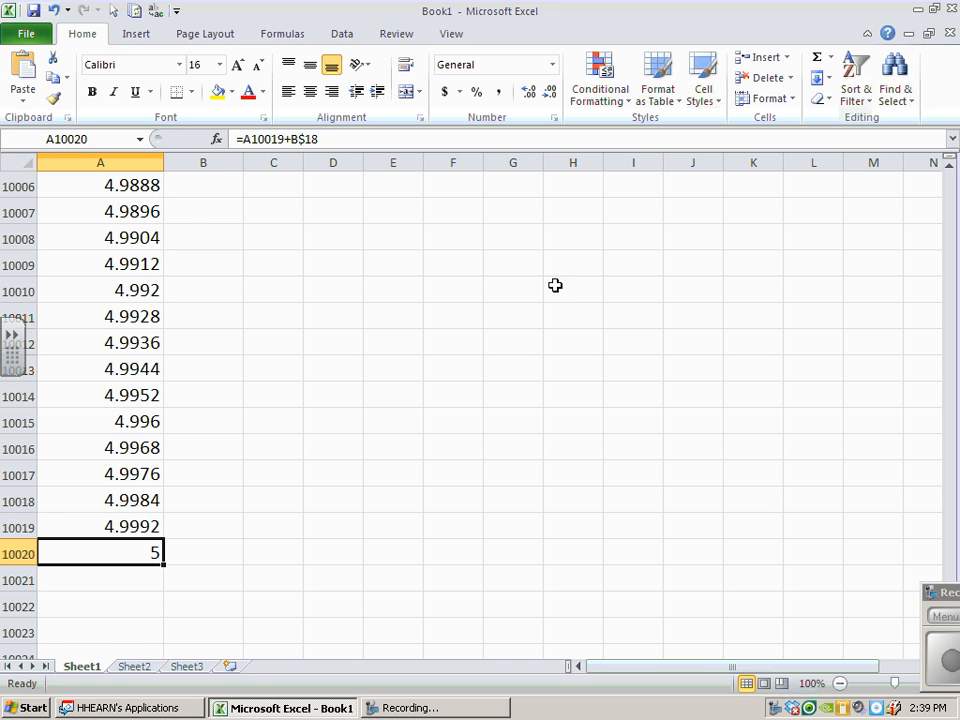
# Step: Return to cell A1 of the sheet and review the y formula in B20
pyautogui.moveTo(429, 208); pyautogui.dragTo(484, 5)
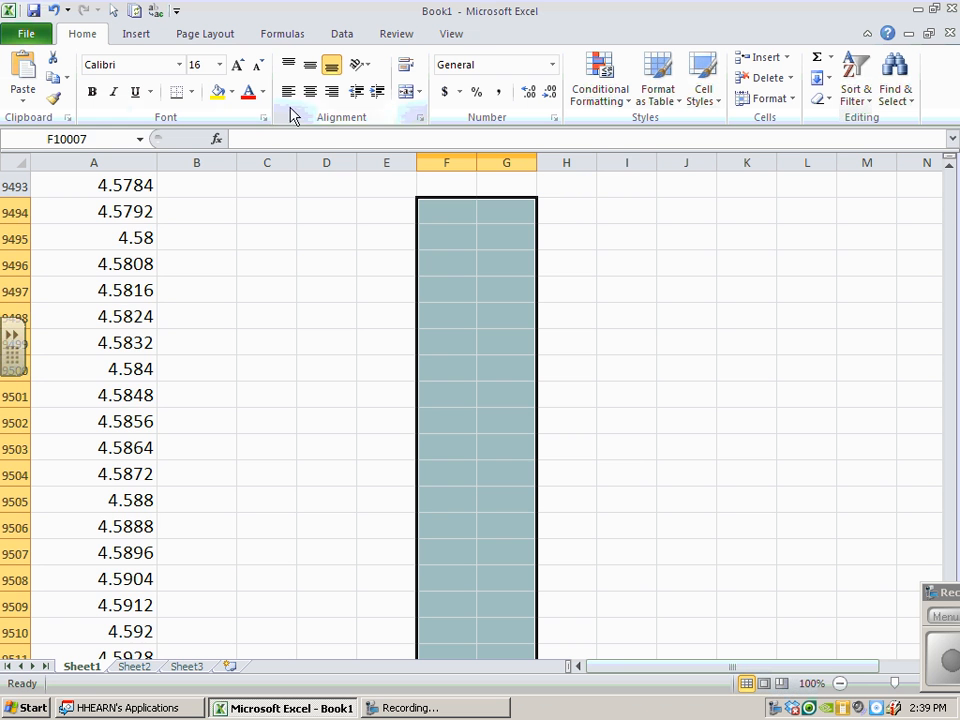
pyautogui.click(100, 138)
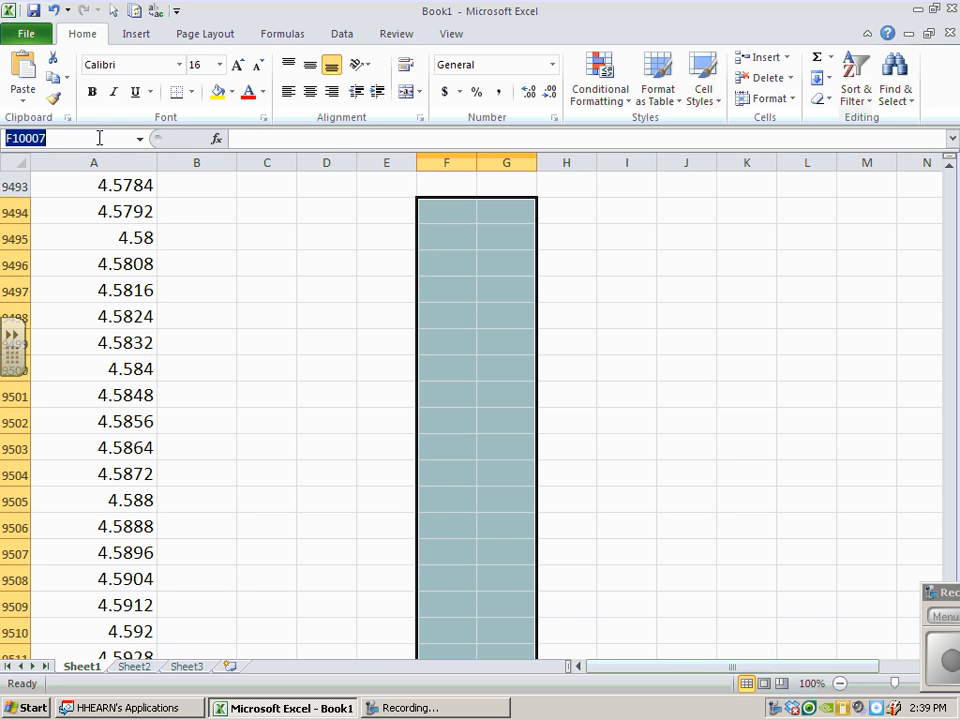
pyautogui.write('a1')
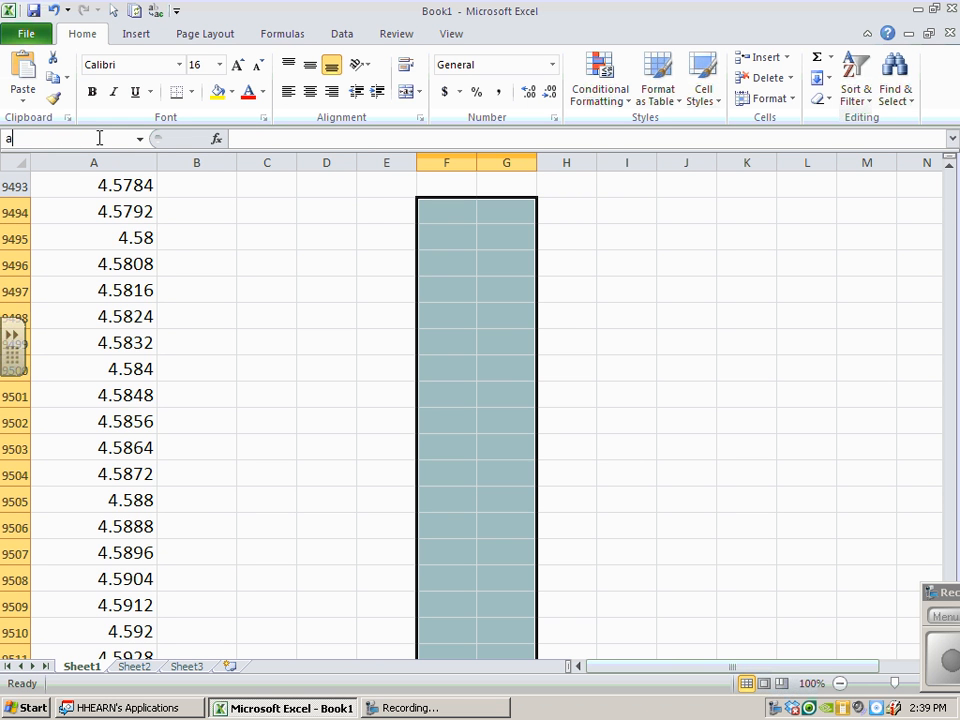
pyautogui.press('Return')
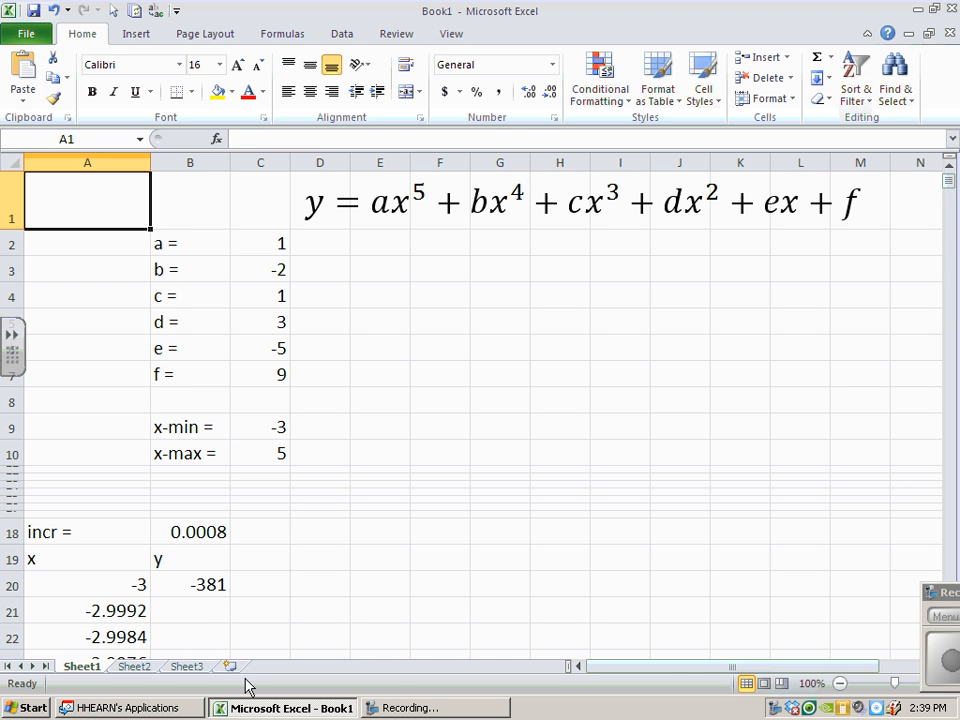
pyautogui.click(210, 584)
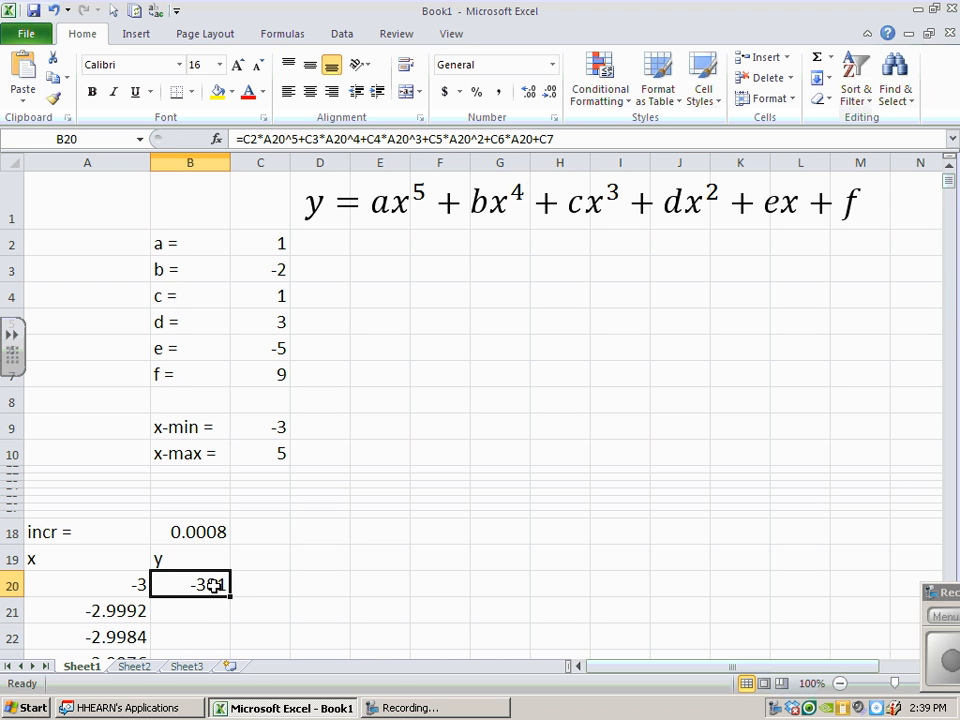
# Step: Lock the coefficient rows in the B20 formula so it reads =C$2*A20^5+C$3*A20^4+C$4*A20^3+C$5*A20^2+C$6*A20+C$7
pyautogui.doubleClick(212, 585)
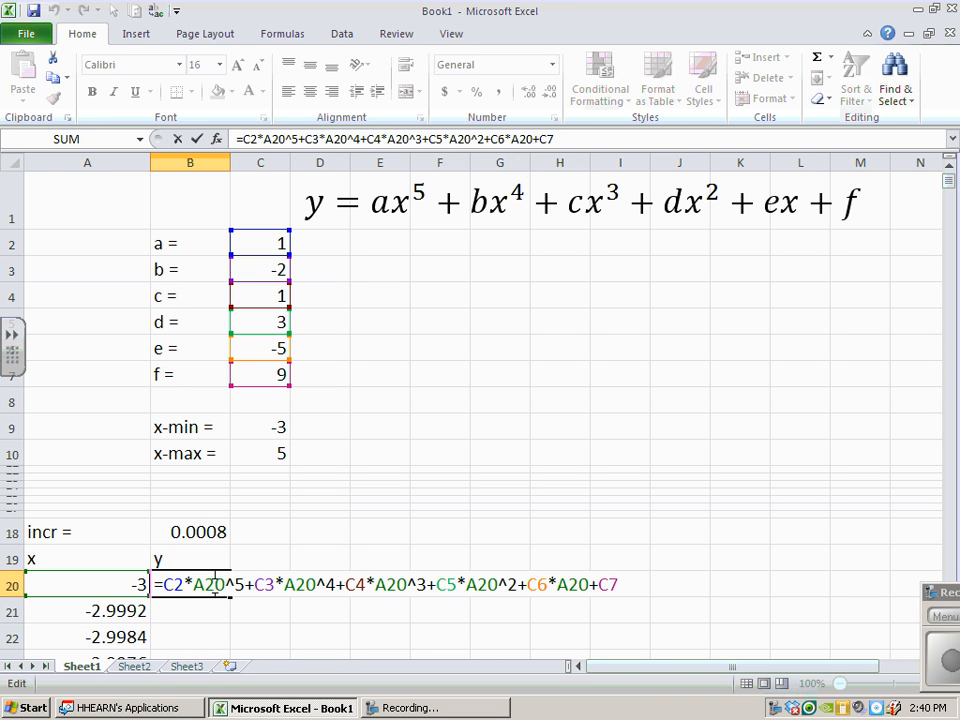
pyautogui.click(170, 584)
pyautogui.write('$')
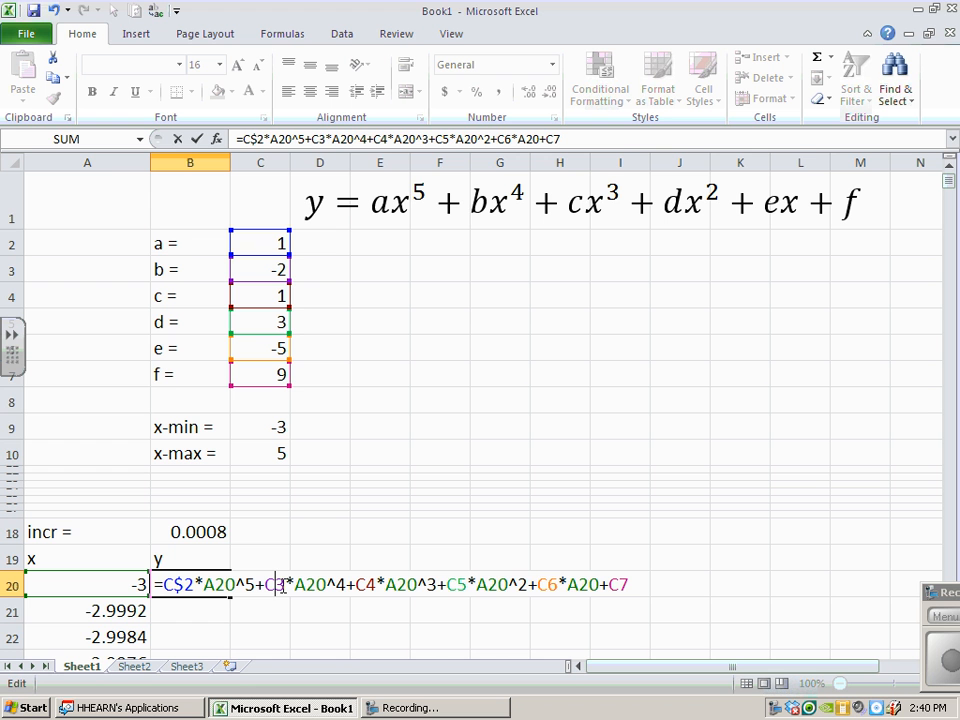
pyautogui.write('$')
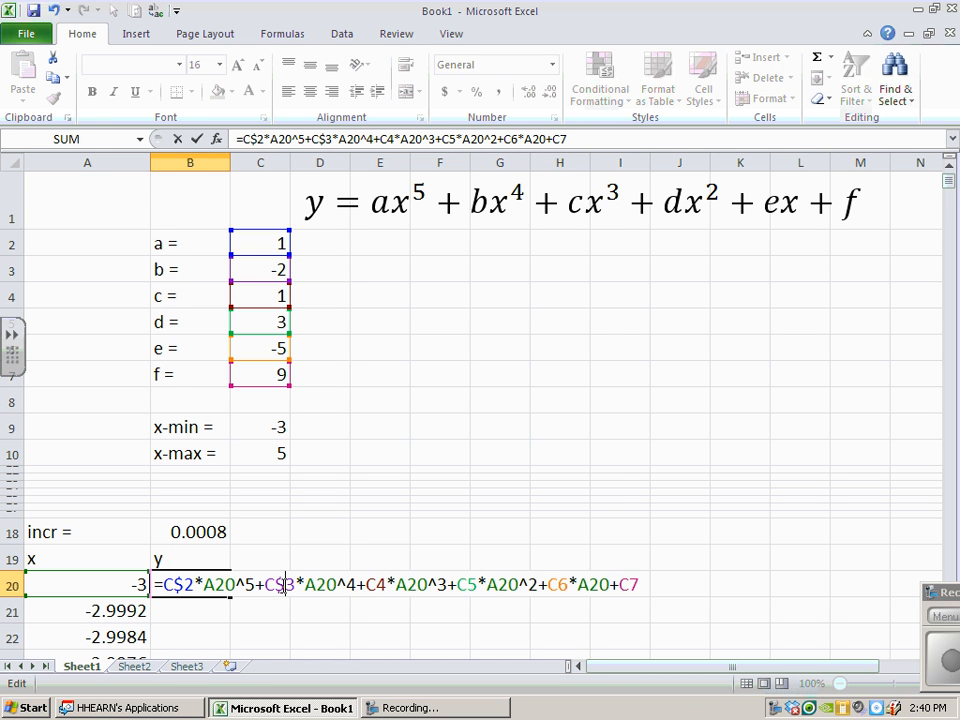
pyautogui.click(374, 584)
pyautogui.write('$')
pyautogui.click(477, 584)
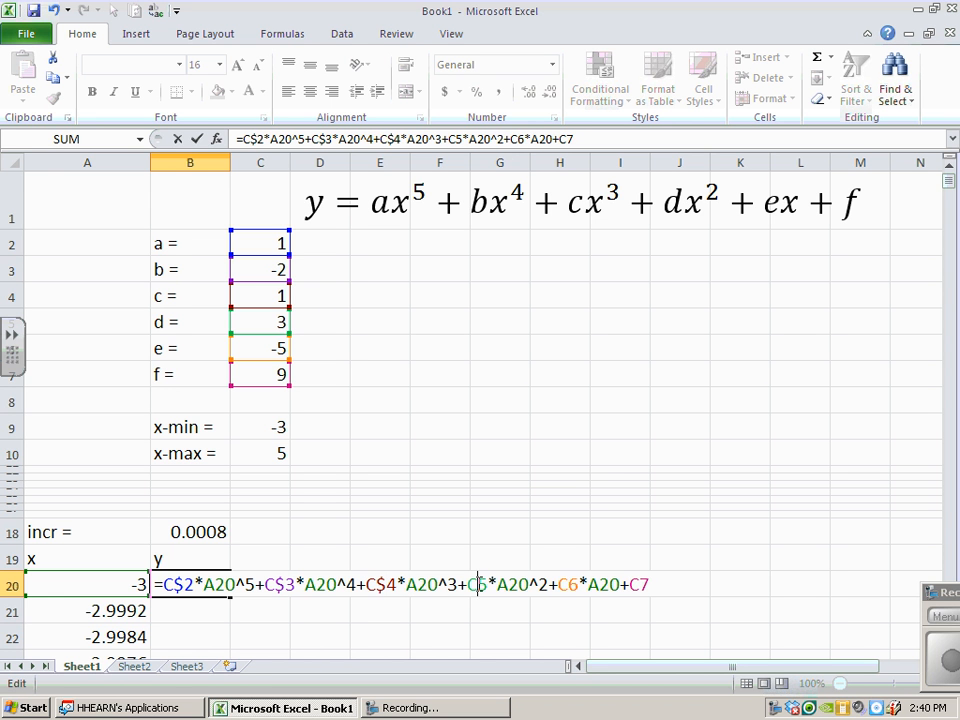
pyautogui.write('$')
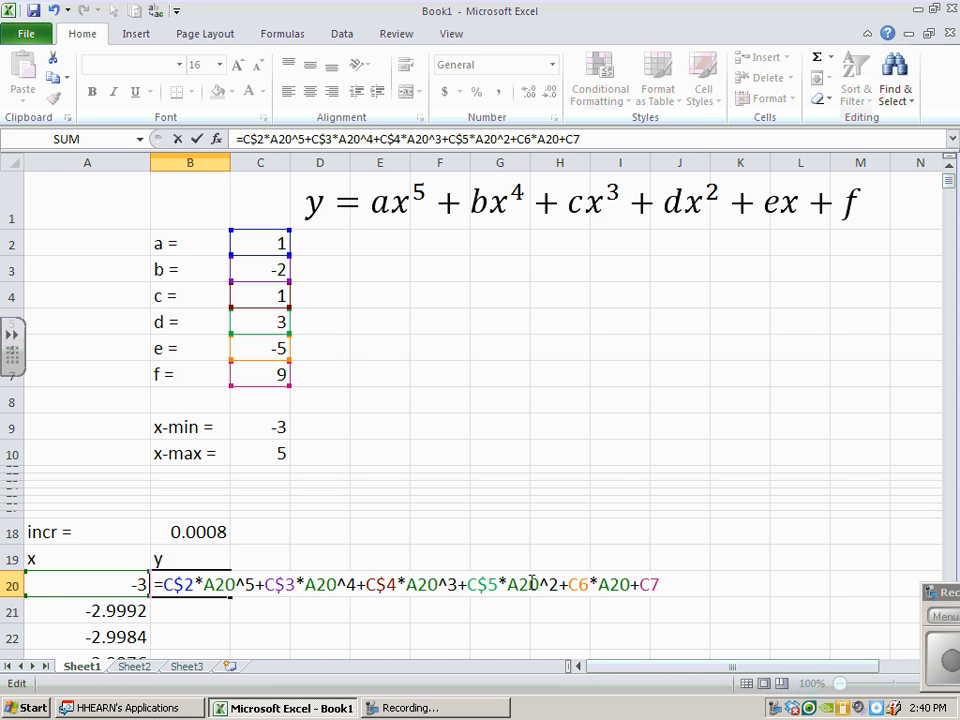
pyautogui.click(578, 584)
pyautogui.write('$')
pyautogui.click(661, 584)
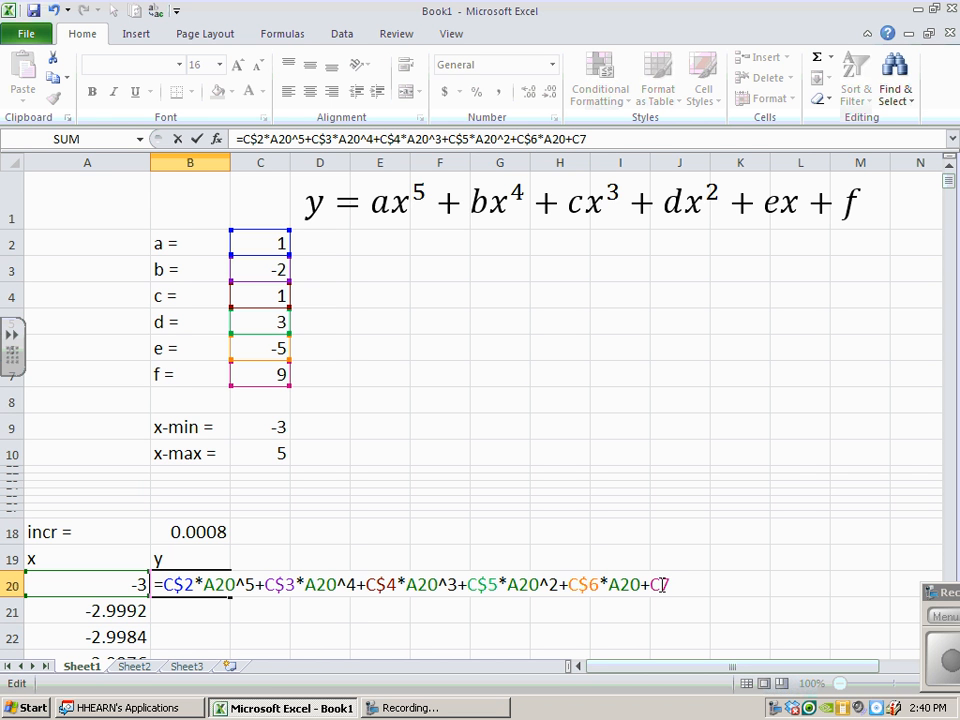
pyautogui.write('$')
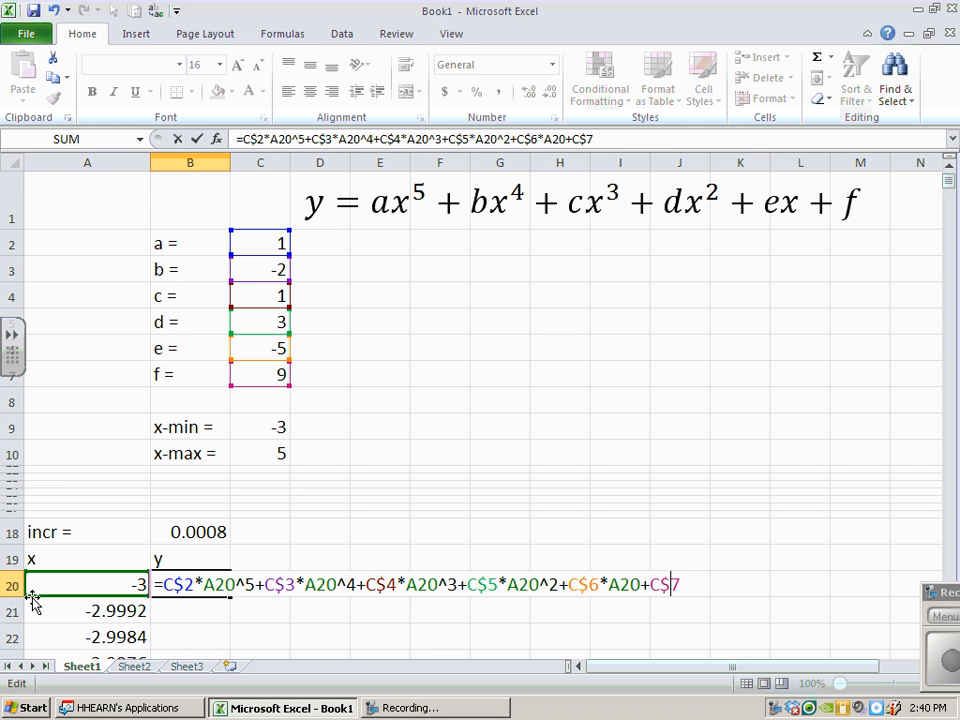
pyautogui.press('Return')
# Step: Fill the y formula from B20 down column B through row 10020, alongside all the x values
pyautogui.click(201, 585)
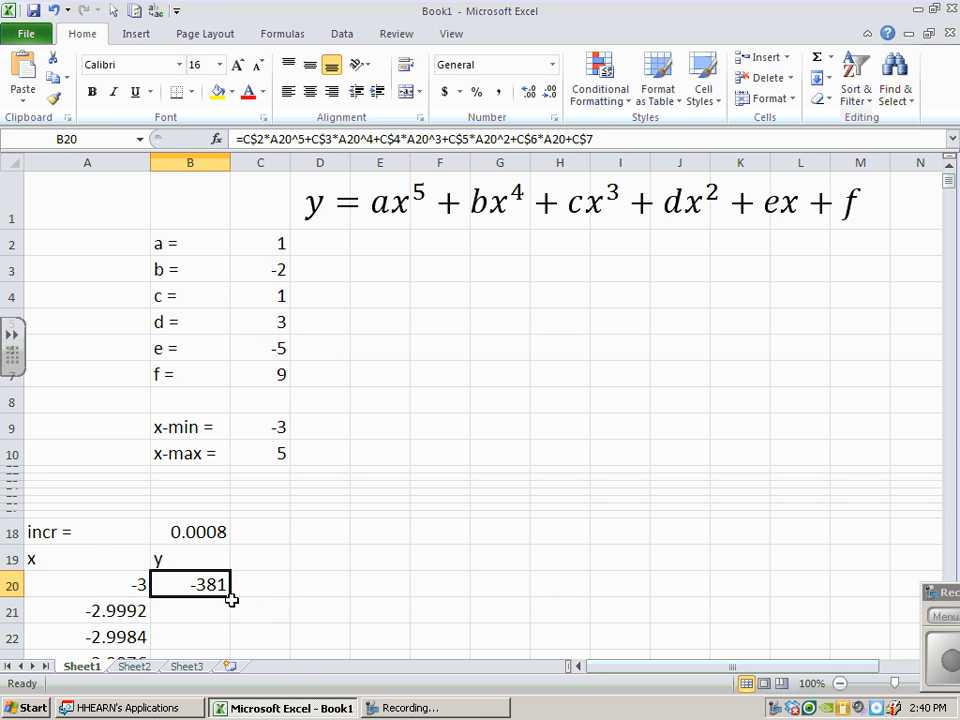
pyautogui.moveTo(231, 598); pyautogui.dragTo(229, 566)
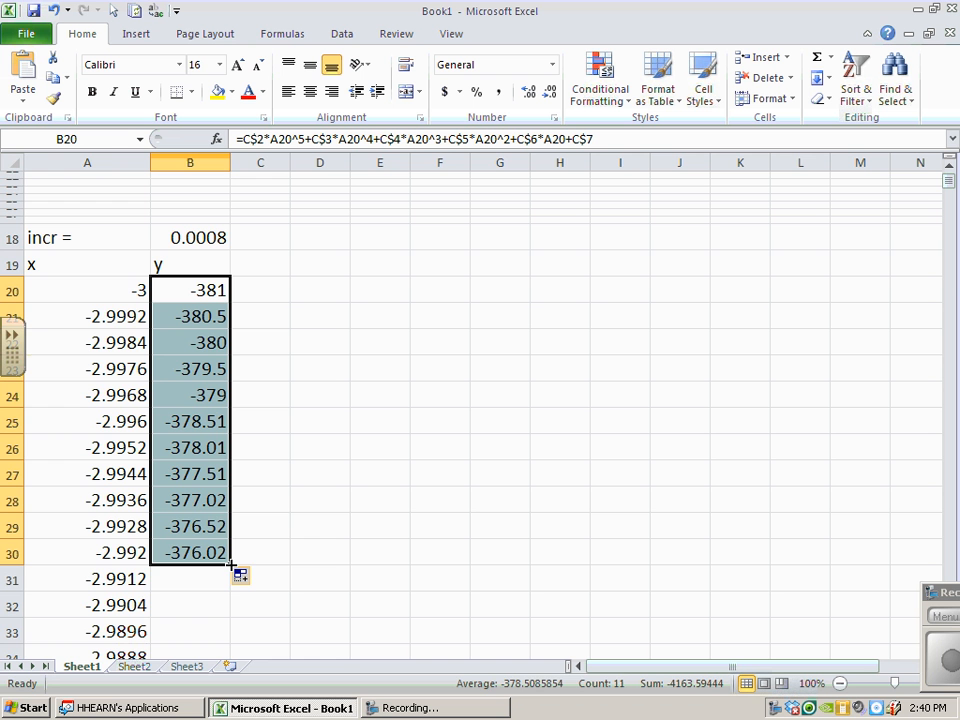
pyautogui.doubleClick(230, 565)
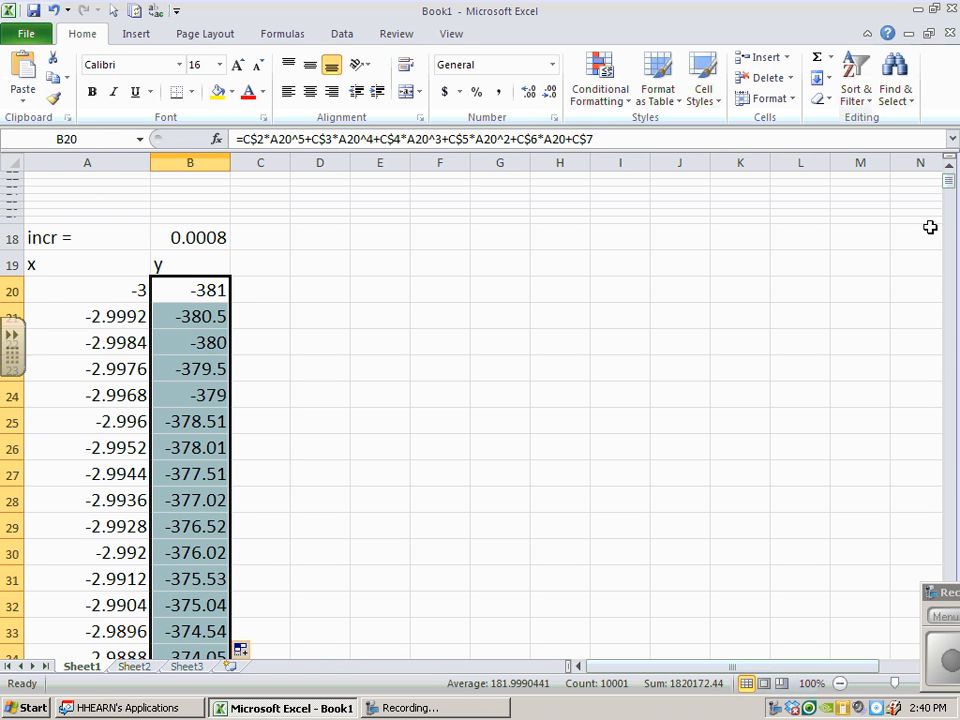
pyautogui.moveTo(950, 190)
pyautogui.mouseDown()
pyautogui.moveTo(948, 650)
pyautogui.moveTo(950, 184)
pyautogui.mouseUp()
pyautogui.click(265, 561)
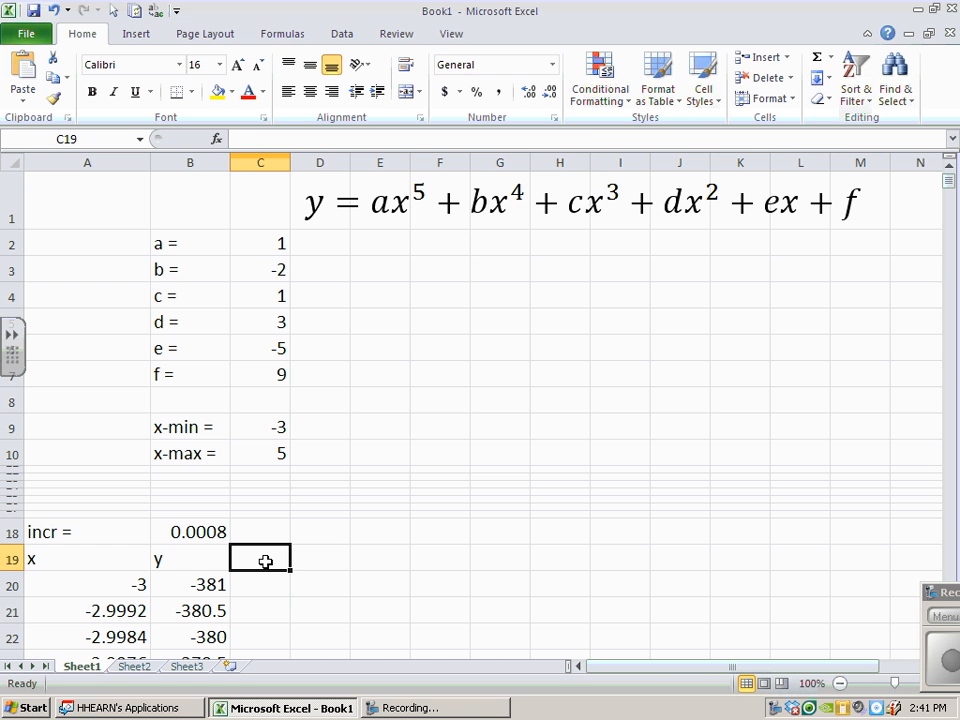
# Step: Insert a basic 2-D line chart of the y values in B20:B495 and place it beneath the equation, clear of the coefficients
pyautogui.click(205, 583)
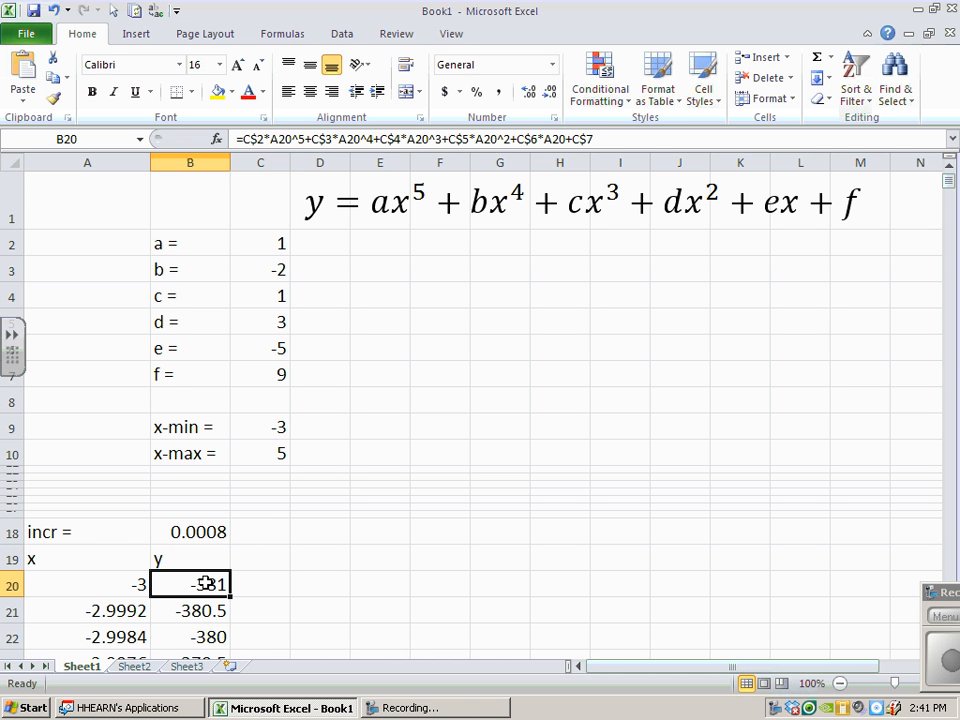
pyautogui.moveTo(205, 583); pyautogui.dragTo(192, 714)
pyautogui.moveTo(192, 712); pyautogui.dragTo(211, 501)
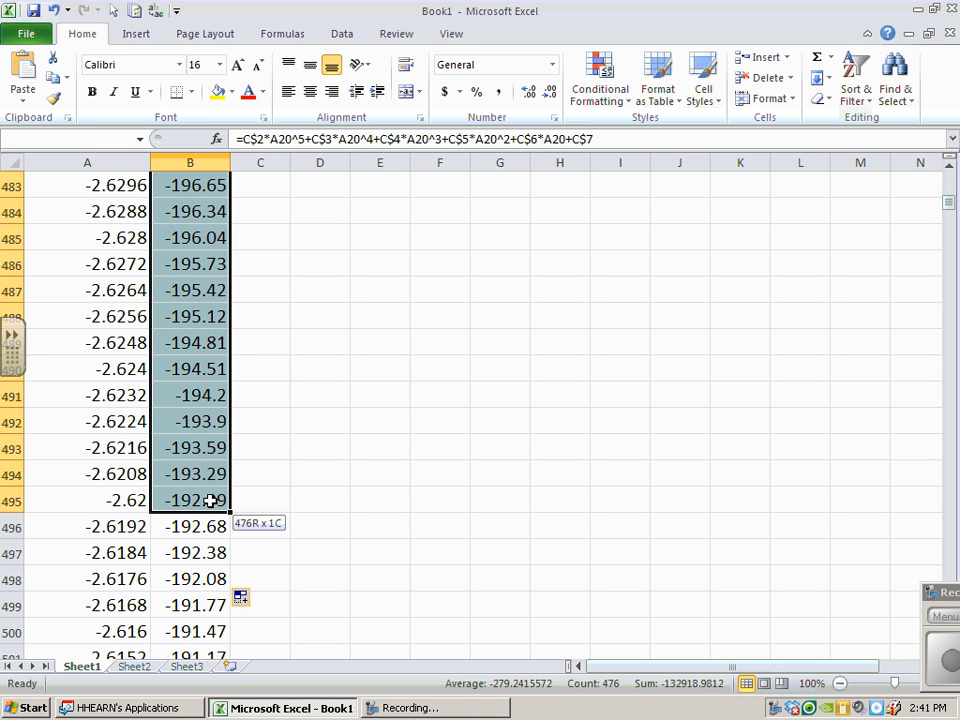
pyautogui.moveTo(211, 501); pyautogui.dragTo(211, 501)
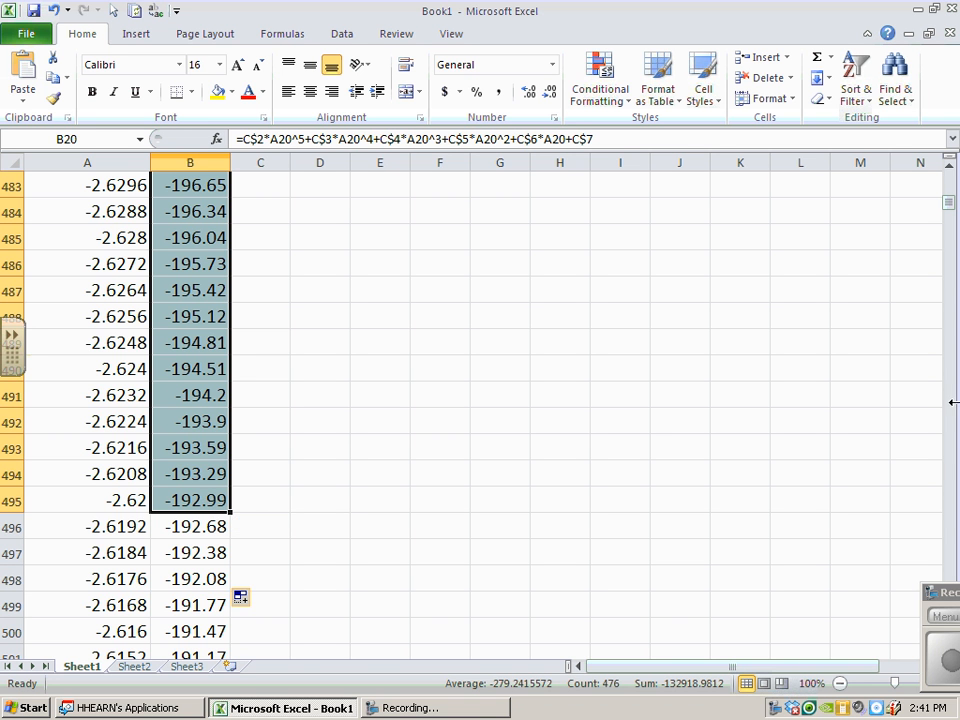
pyautogui.moveTo(948, 203); pyautogui.dragTo(951, 180)
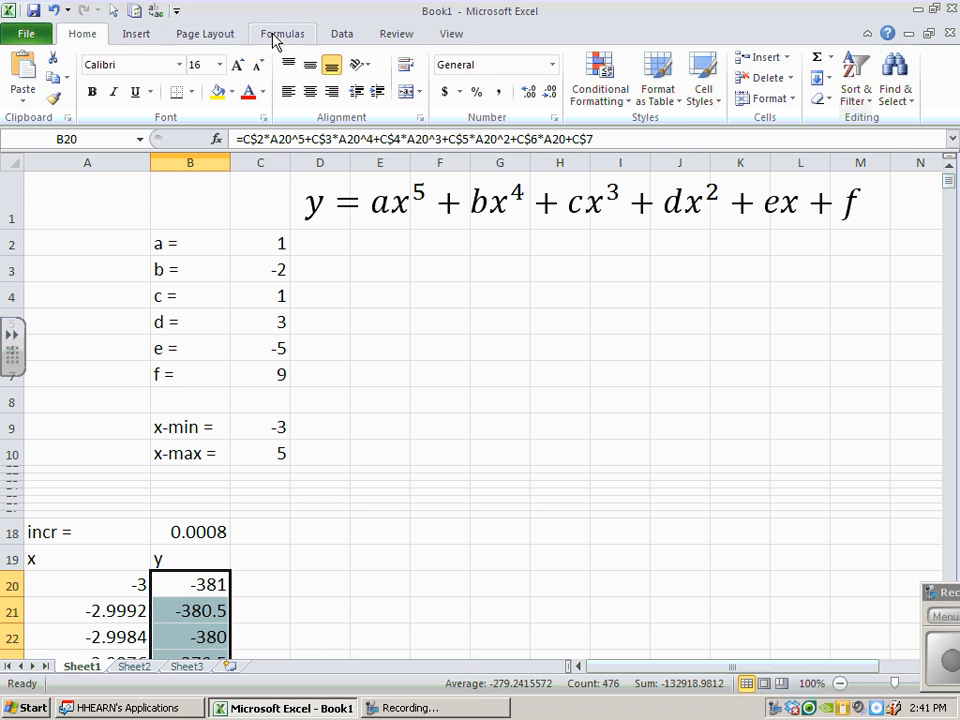
pyautogui.click(140, 38)
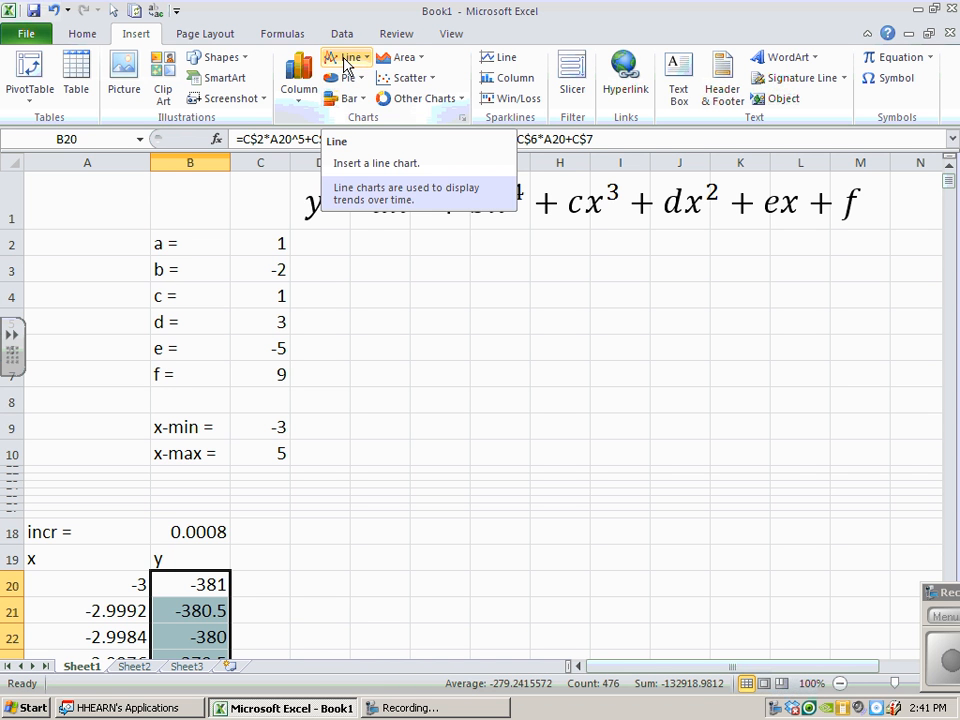
pyautogui.click(346, 60)
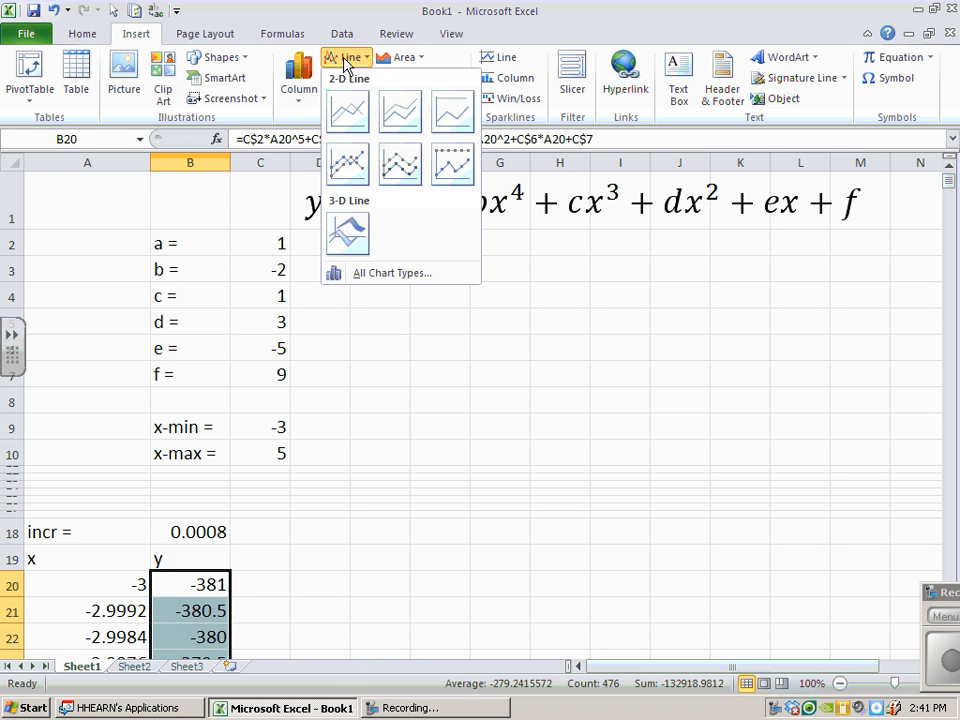
pyautogui.click(350, 115)
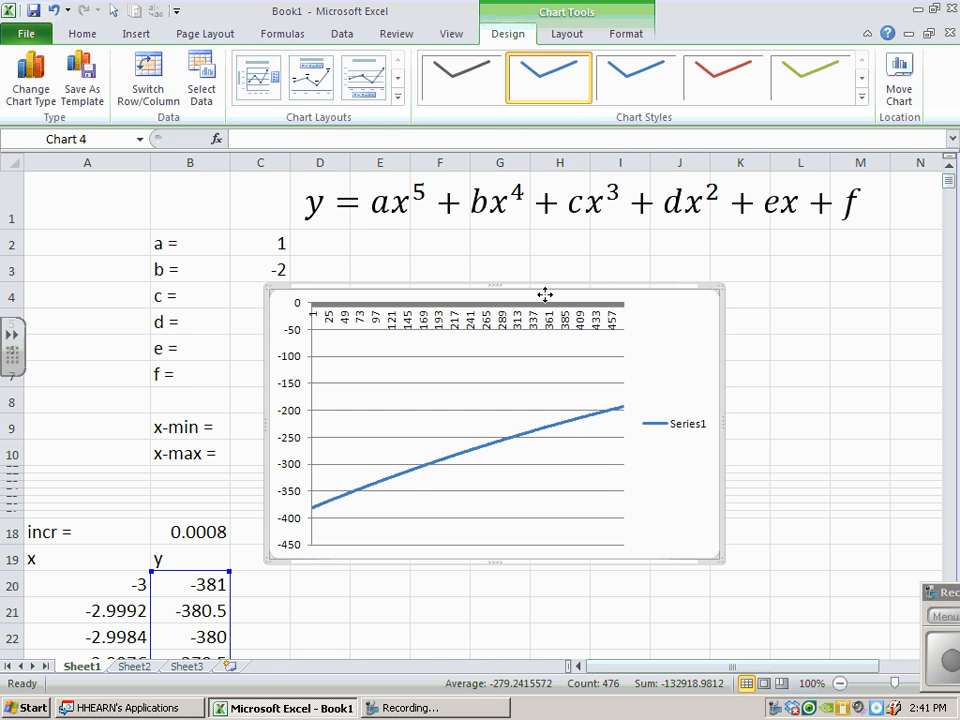
pyautogui.moveTo(544, 294); pyautogui.dragTo(611, 248)
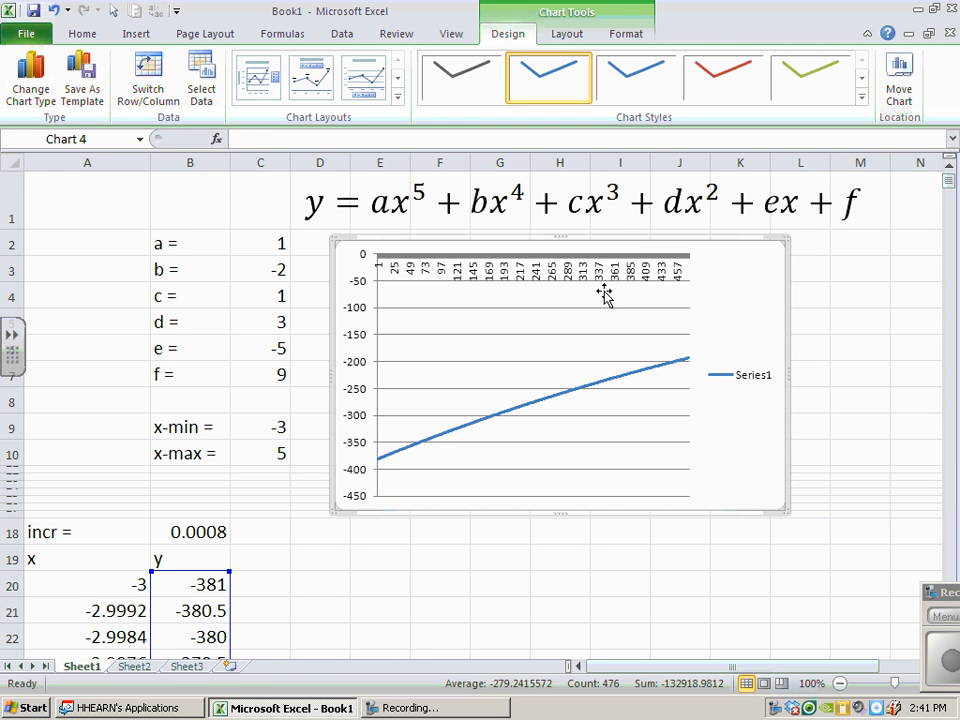
# Step: Extend the chart's data range to =Sheet1!$B$20:$B$10020 so it plots every y value
pyautogui.rightClick(516, 326)
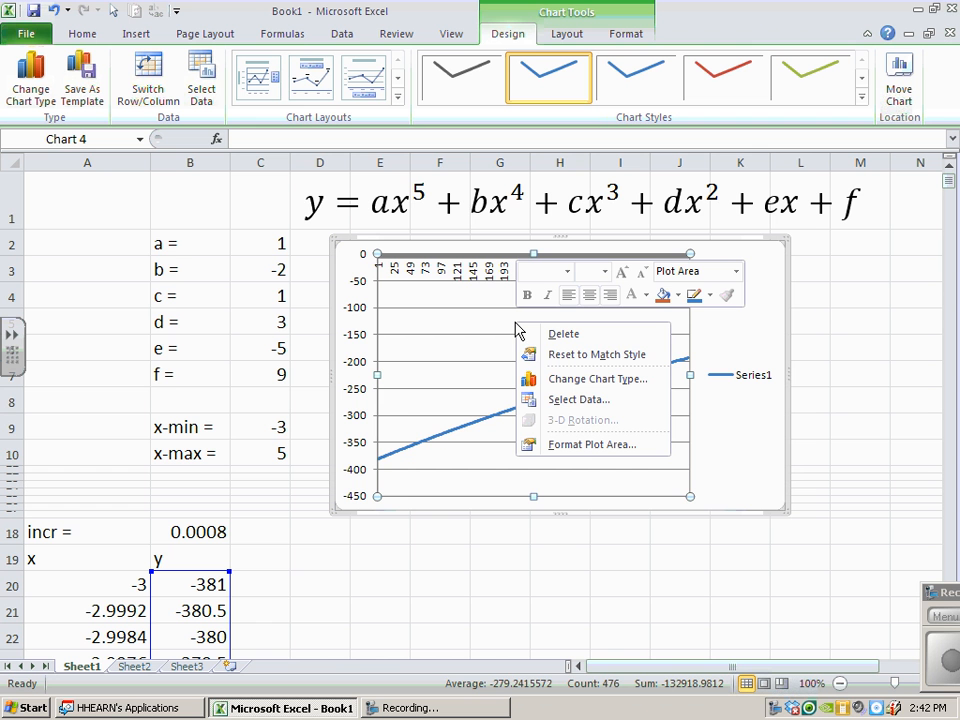
pyautogui.click(568, 402)
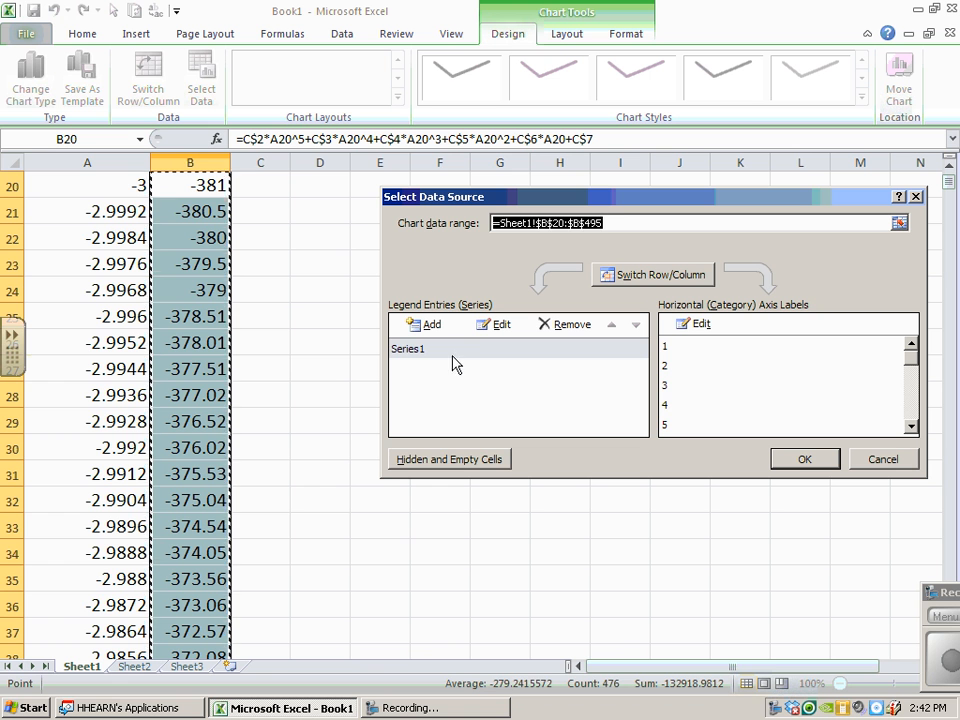
pyautogui.click(618, 222)
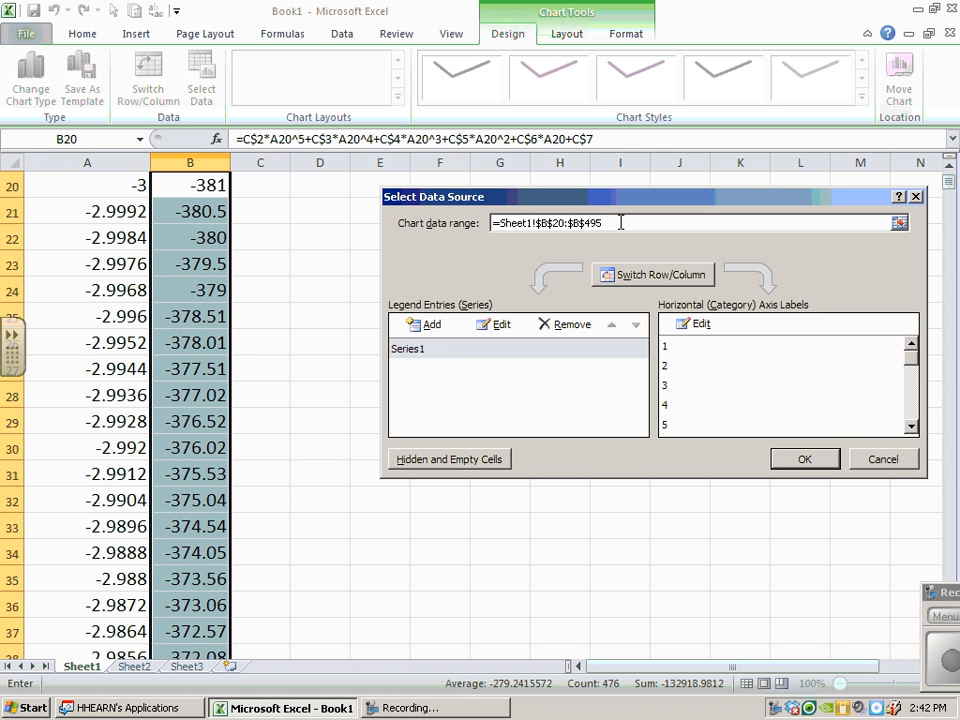
pyautogui.moveTo(605, 222); pyautogui.dragTo(586, 222)
pyautogui.write('10020')
pyautogui.click(796, 461)
pyautogui.moveTo(947, 180); pyautogui.dragTo(952, 187)
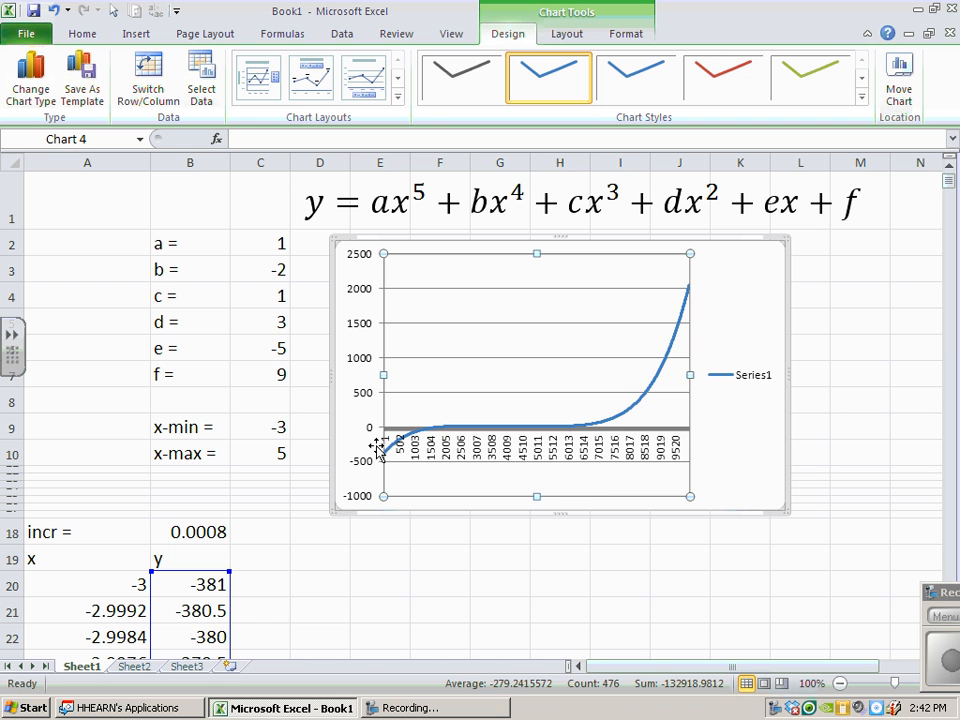
# Step: Try to set the chart's horizontal axis labels to the x values in =Sheet1!$A$20:$A$10020
pyautogui.rightClick(500, 343)
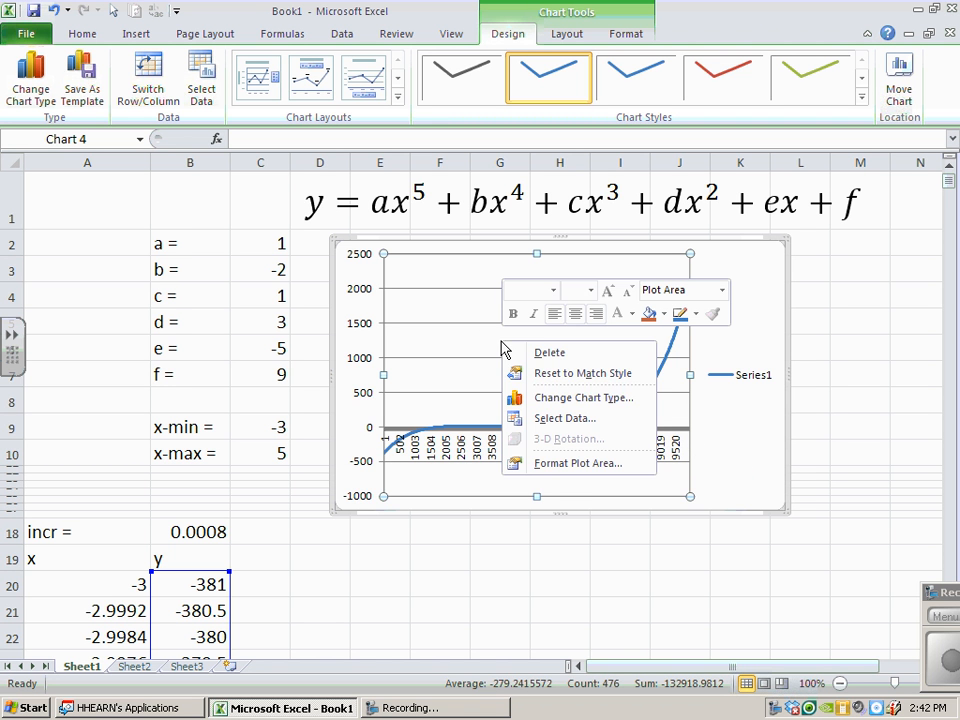
pyautogui.click(563, 418)
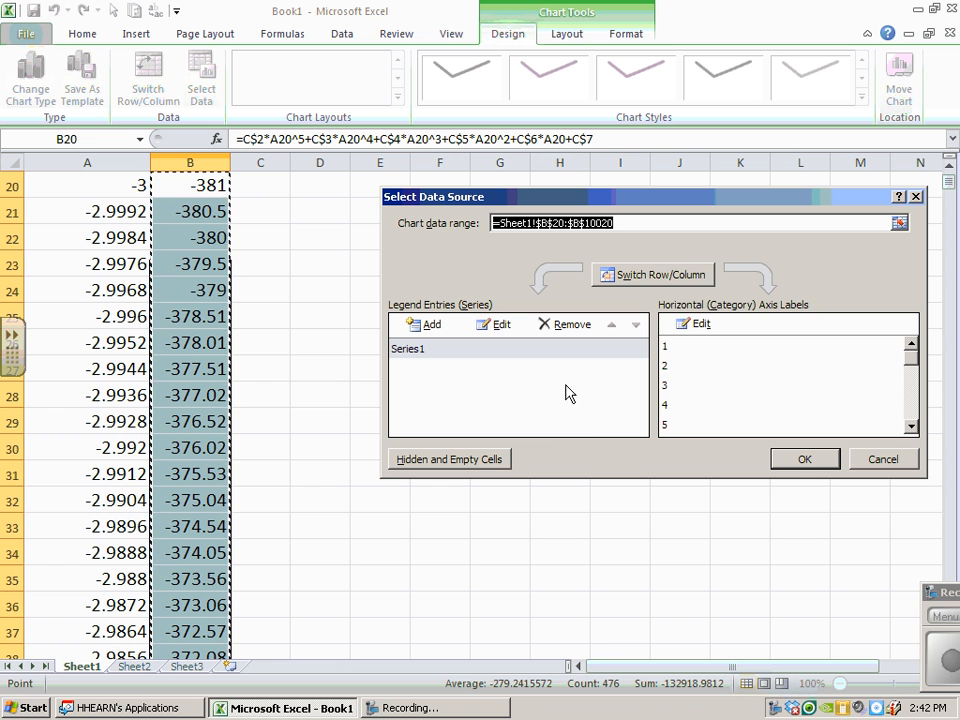
pyautogui.click(695, 349)
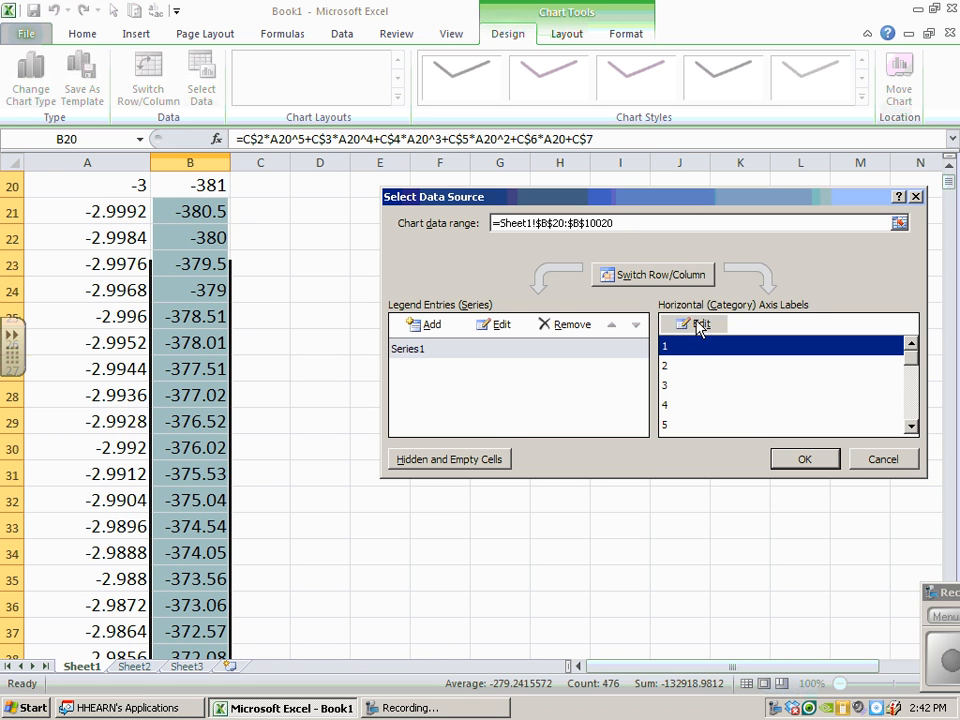
pyautogui.click(700, 326)
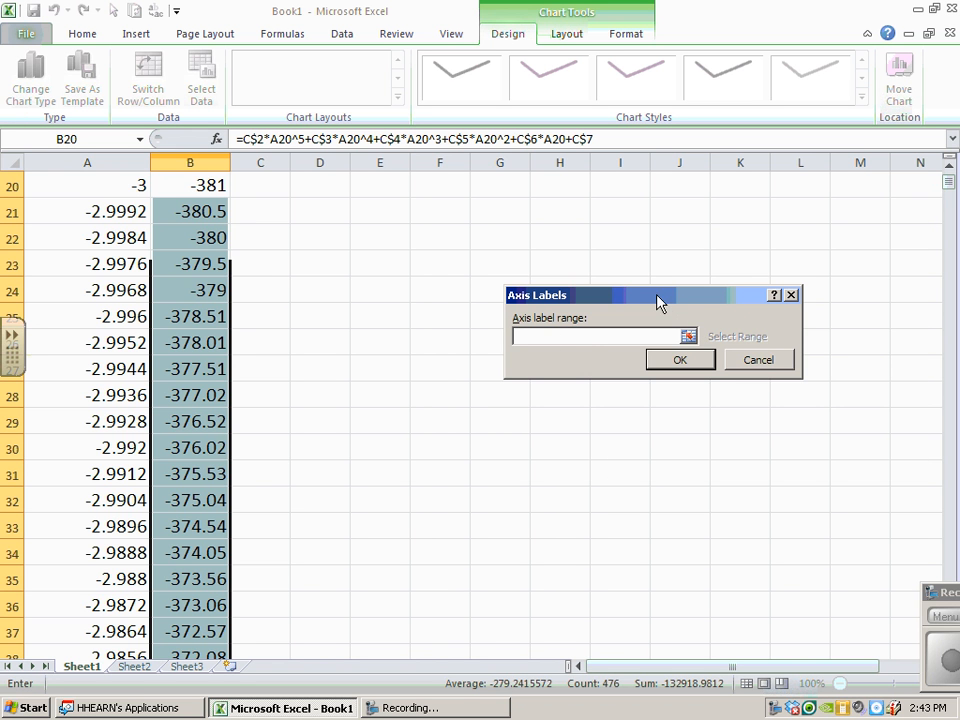
pyautogui.moveTo(84, 186); pyautogui.dragTo(95, 447)
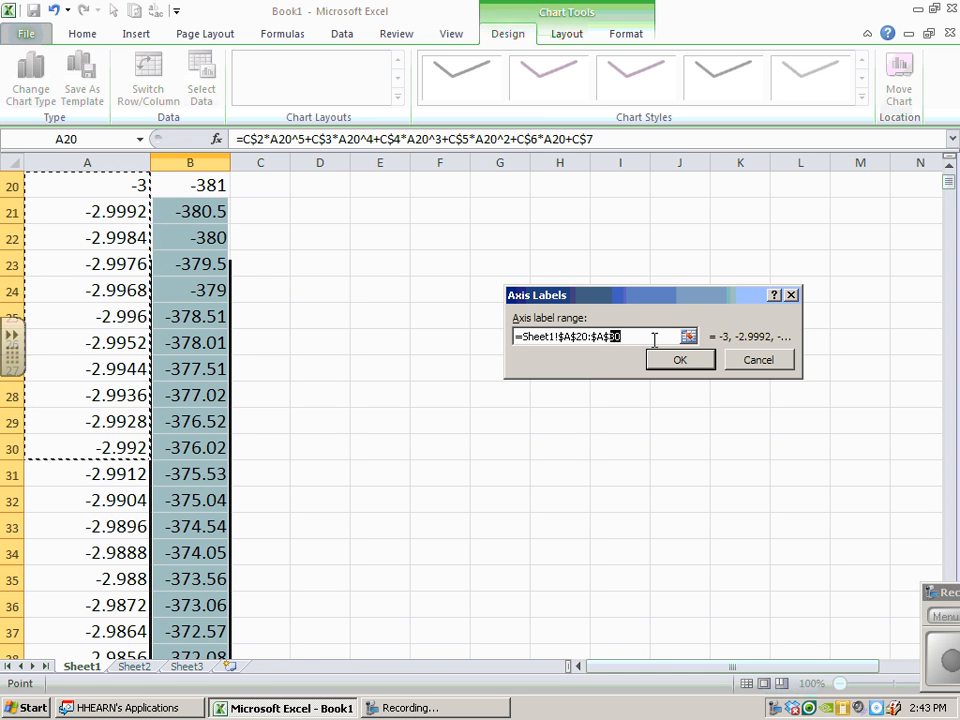
pyautogui.write('10020')
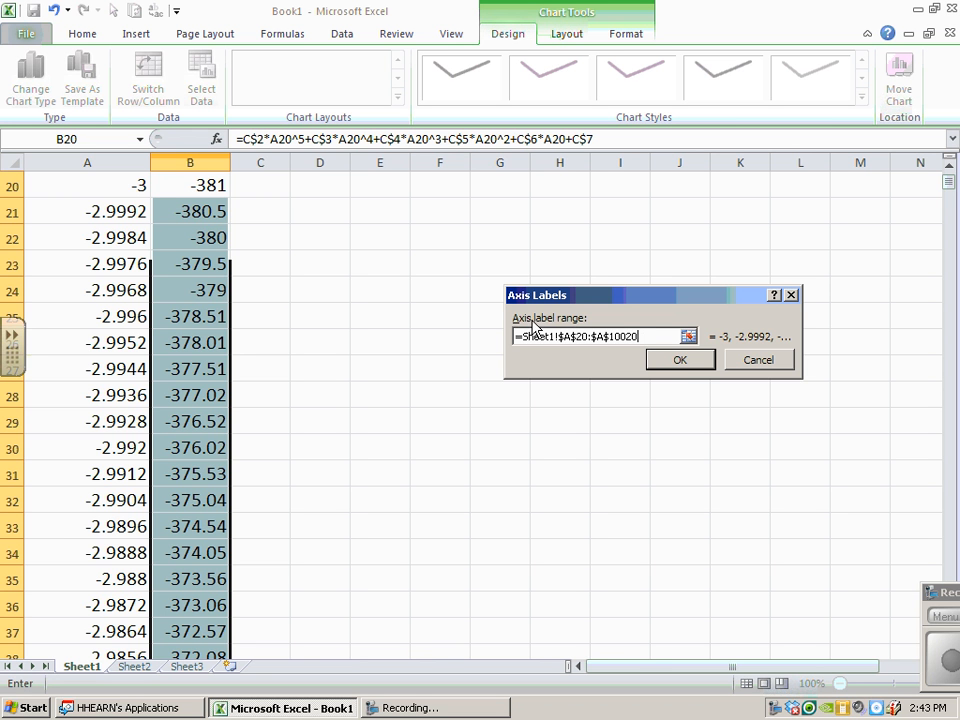
pyautogui.click(679, 361)
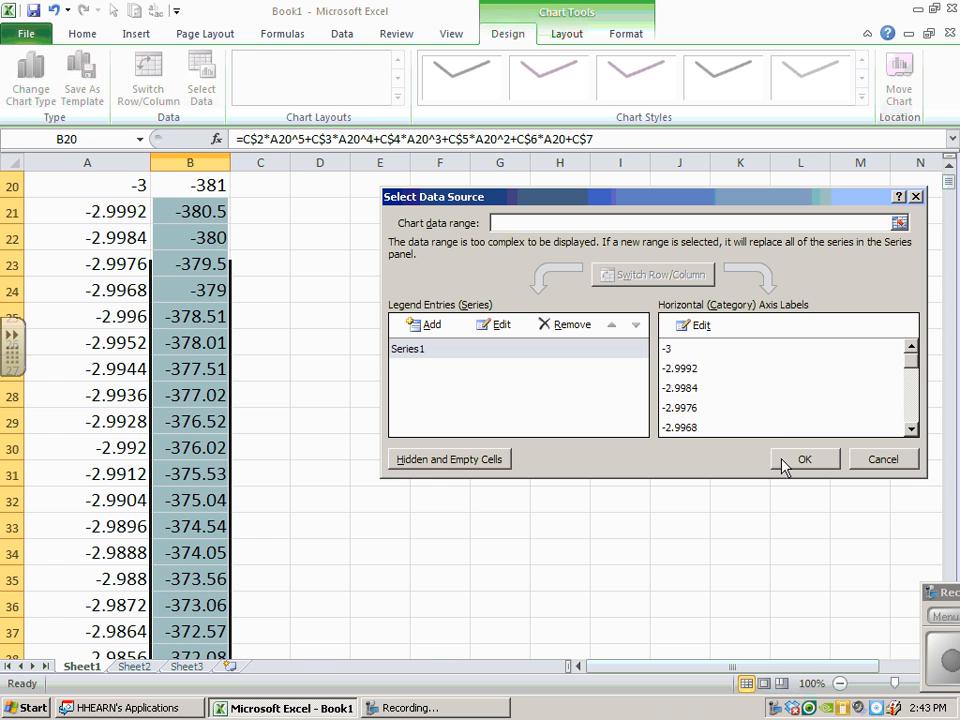
pyautogui.moveTo(911, 362); pyautogui.dragTo(912, 402)
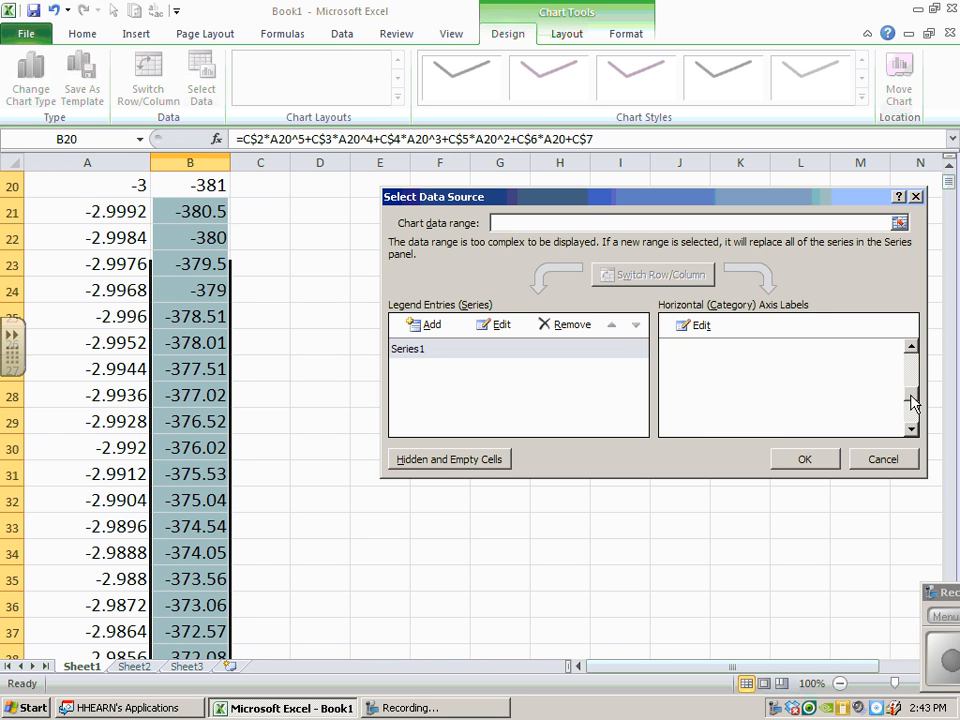
pyautogui.click(808, 459)
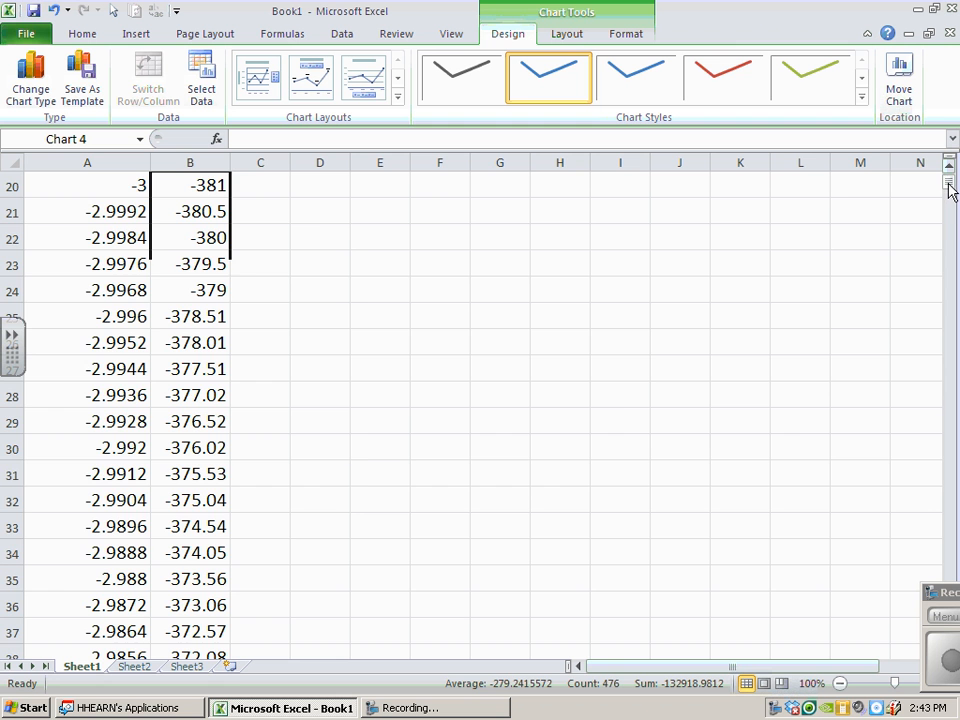
pyautogui.moveTo(949, 188); pyautogui.dragTo(951, 182)
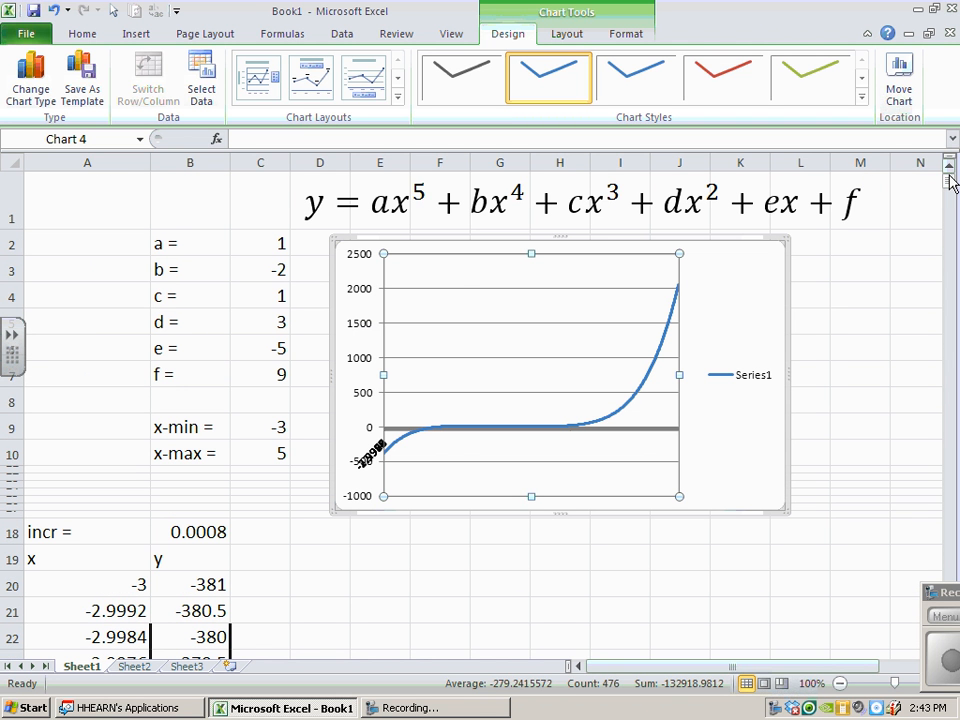
# Step: Set the interval between tick marks on the chart's horizontal axis to 1000
pyautogui.rightClick(643, 440)
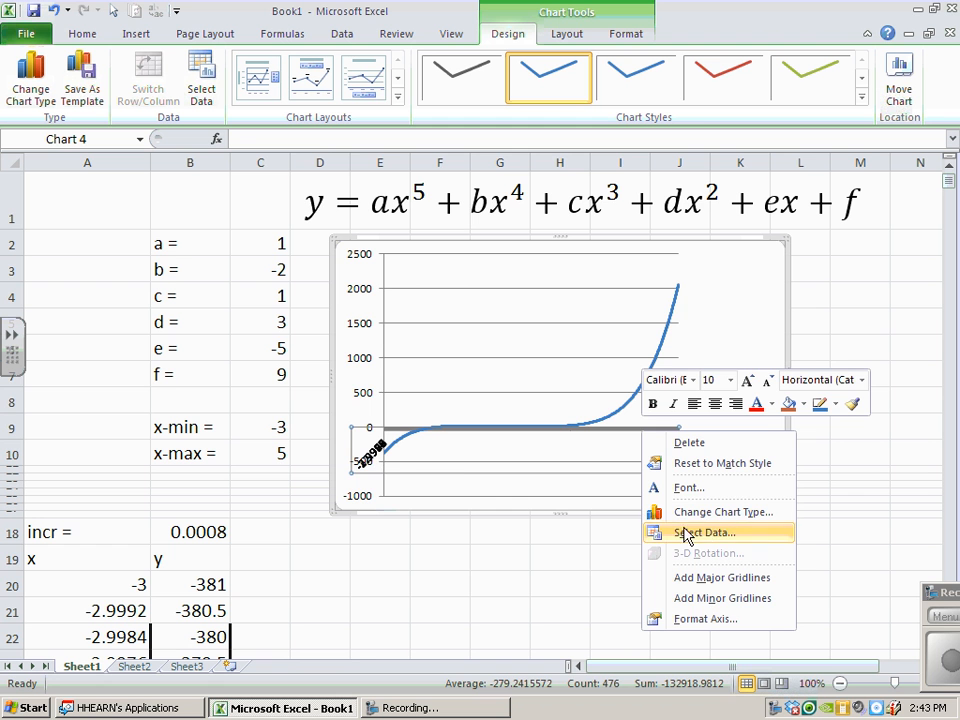
pyautogui.click(703, 620)
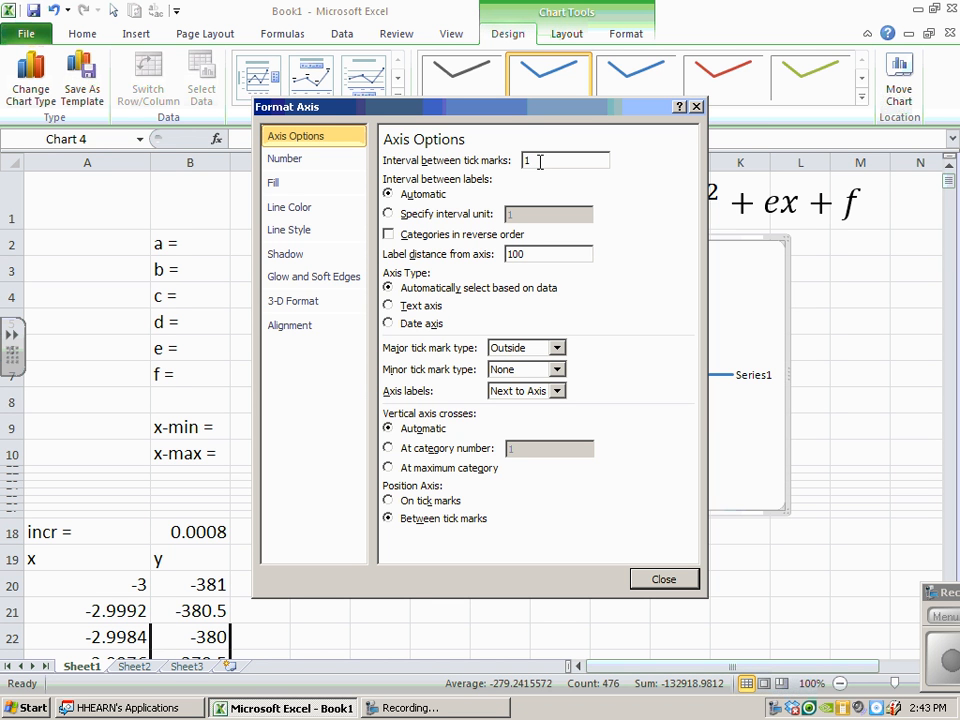
pyautogui.moveTo(538, 160); pyautogui.dragTo(523, 160)
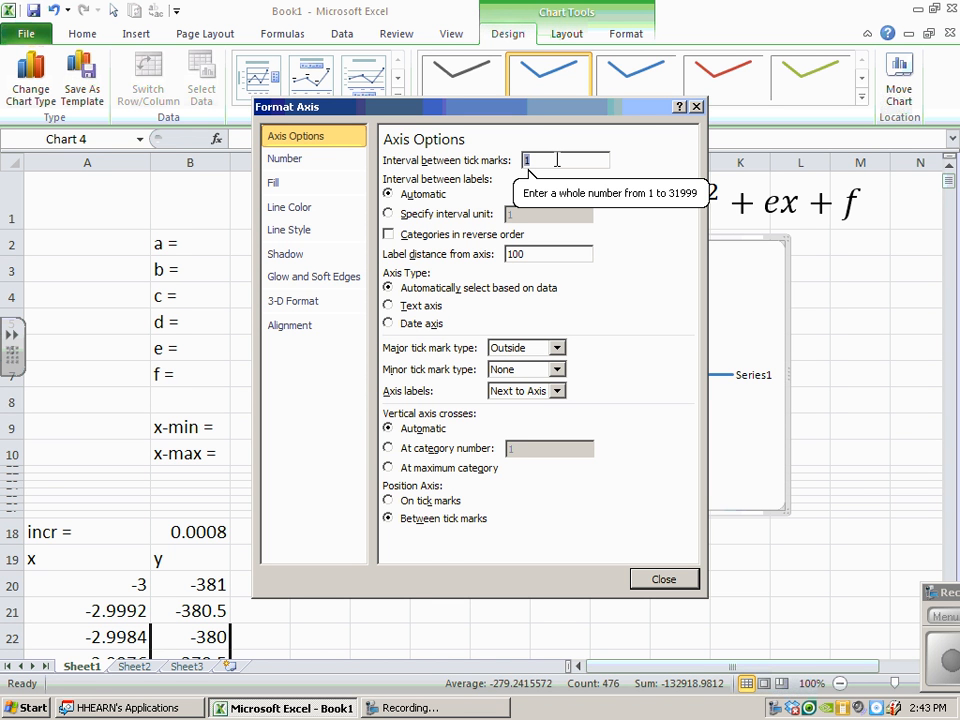
pyautogui.write('1')
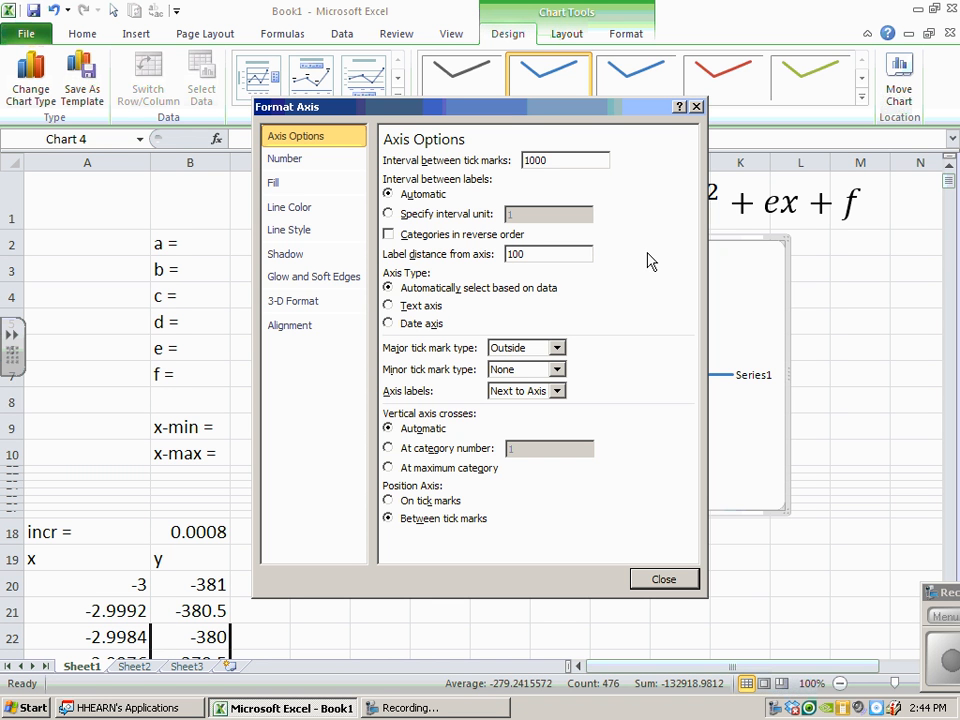
pyautogui.click(663, 581)
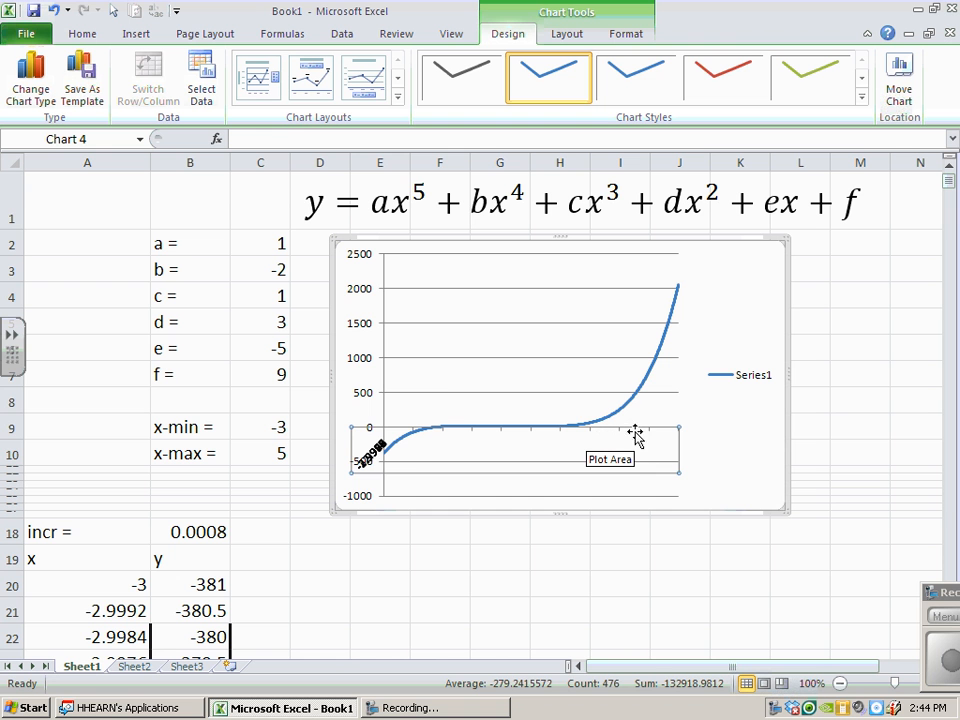
# Step: Specify an interval unit of 1000 between the labels on the chart's horizontal axis
pyautogui.rightClick(378, 450)
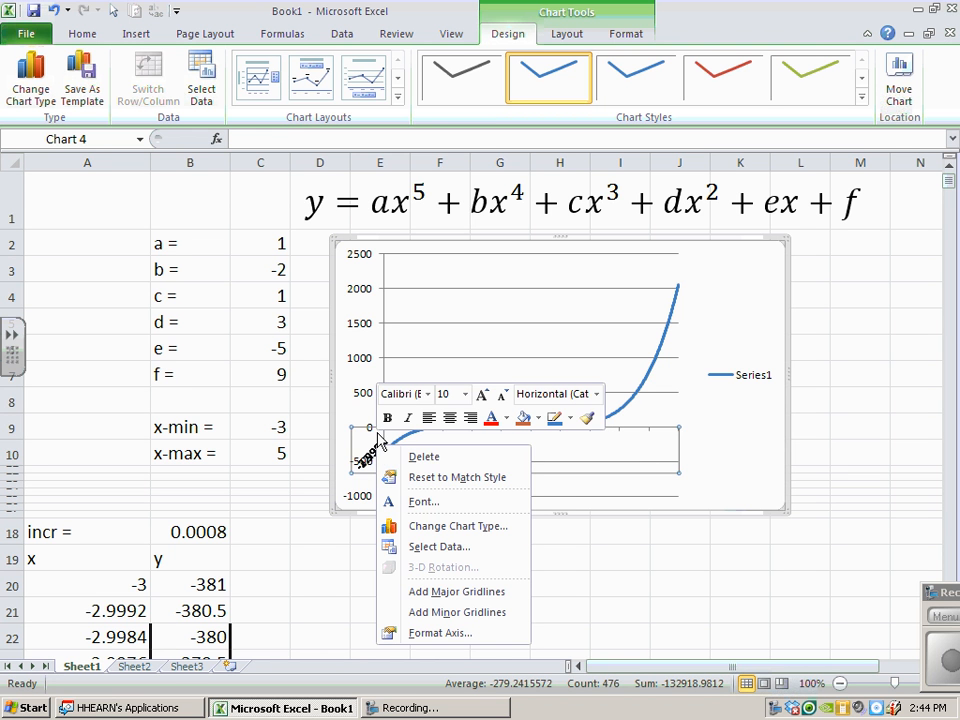
pyautogui.click(443, 634)
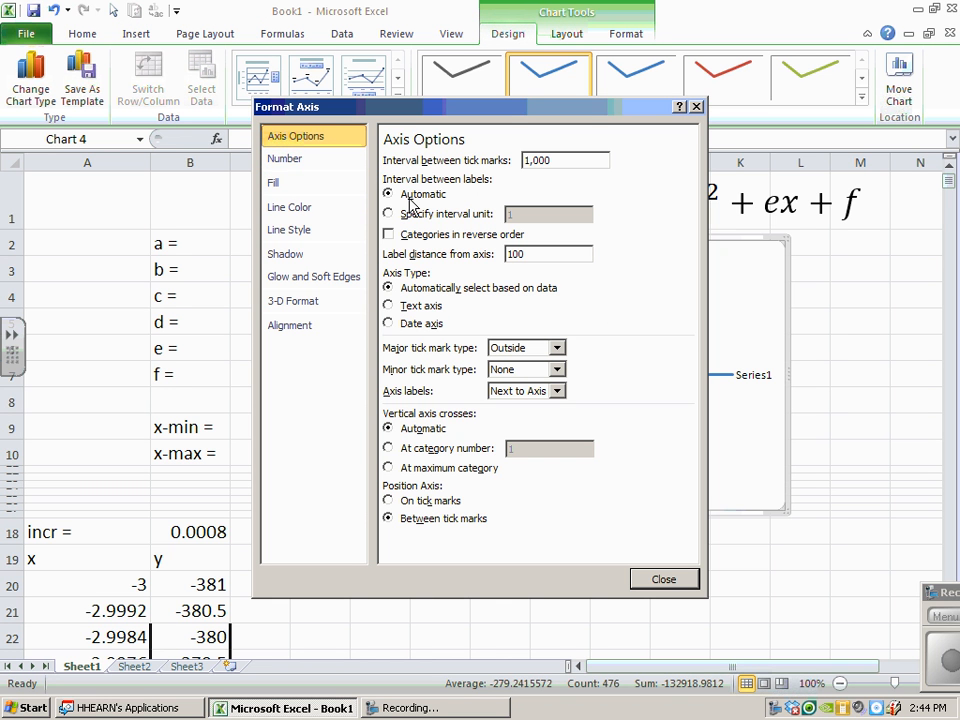
pyautogui.click(389, 214)
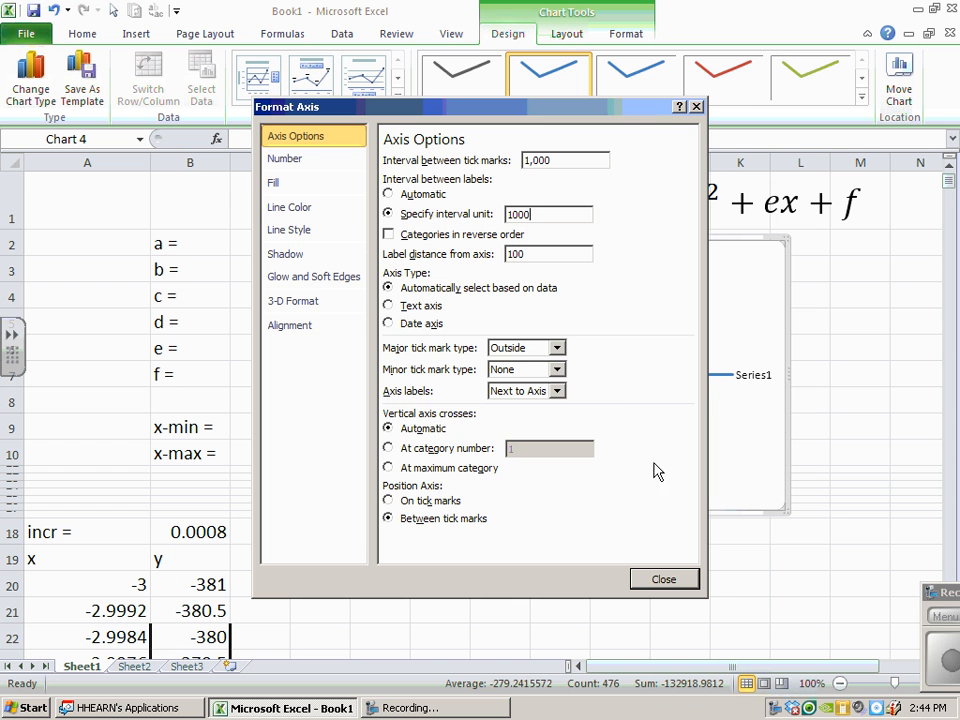
pyautogui.click(662, 583)
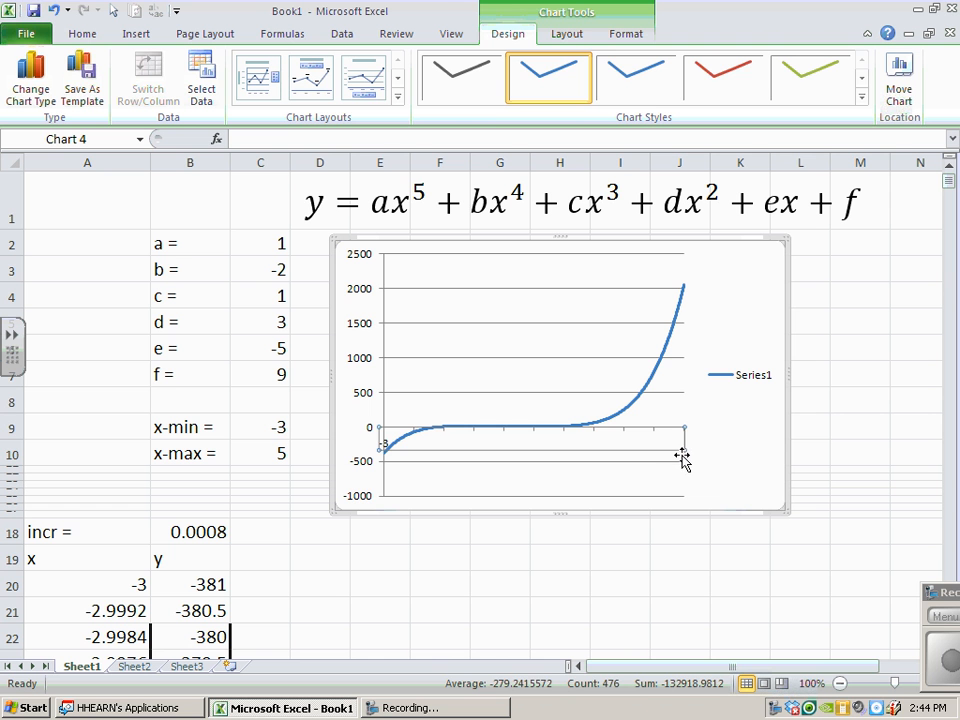
pyautogui.click(868, 377)
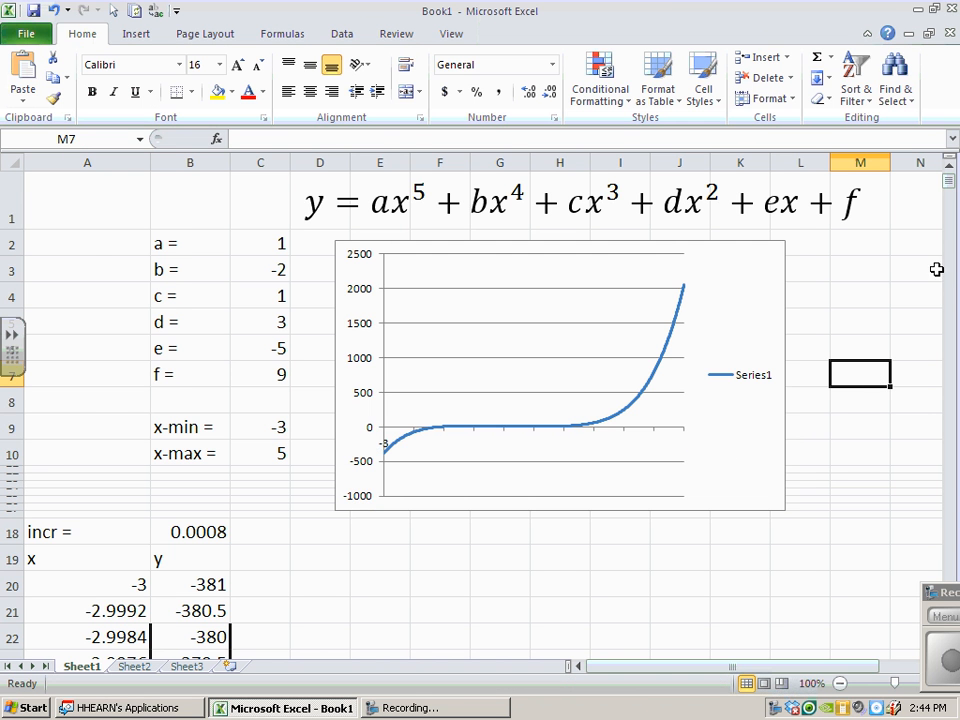
# Step: Correct the chart's horizontal axis label range to =Sheet1!$A$20:$A$10020 so the labels cover every x value
pyautogui.moveTo(952, 186); pyautogui.dragTo(951, 184)
pyautogui.rightClick(538, 351)
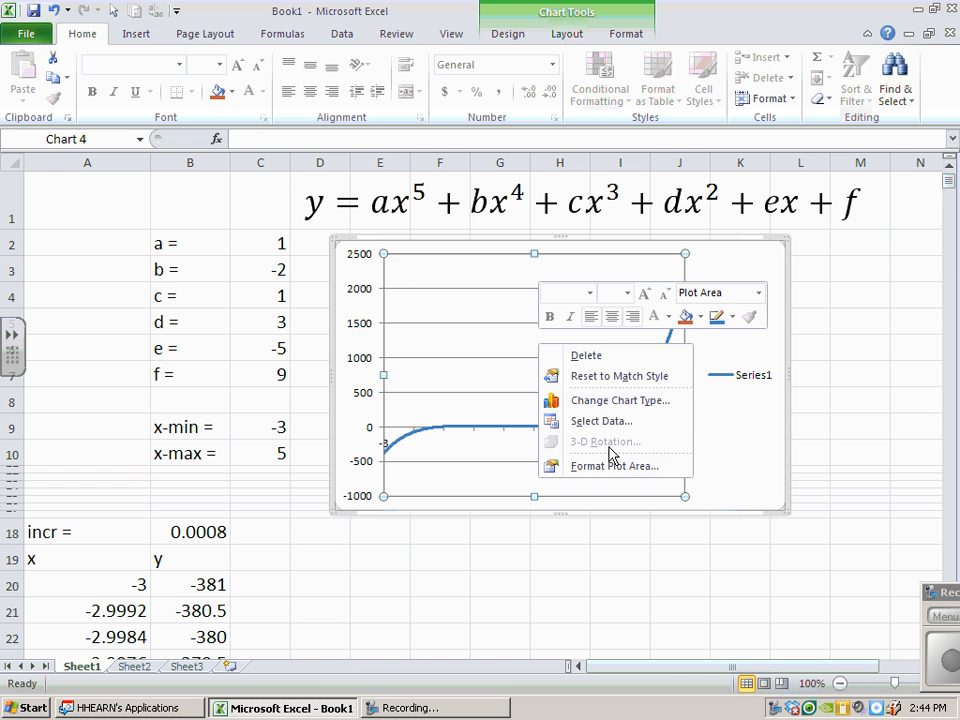
pyautogui.click(605, 422)
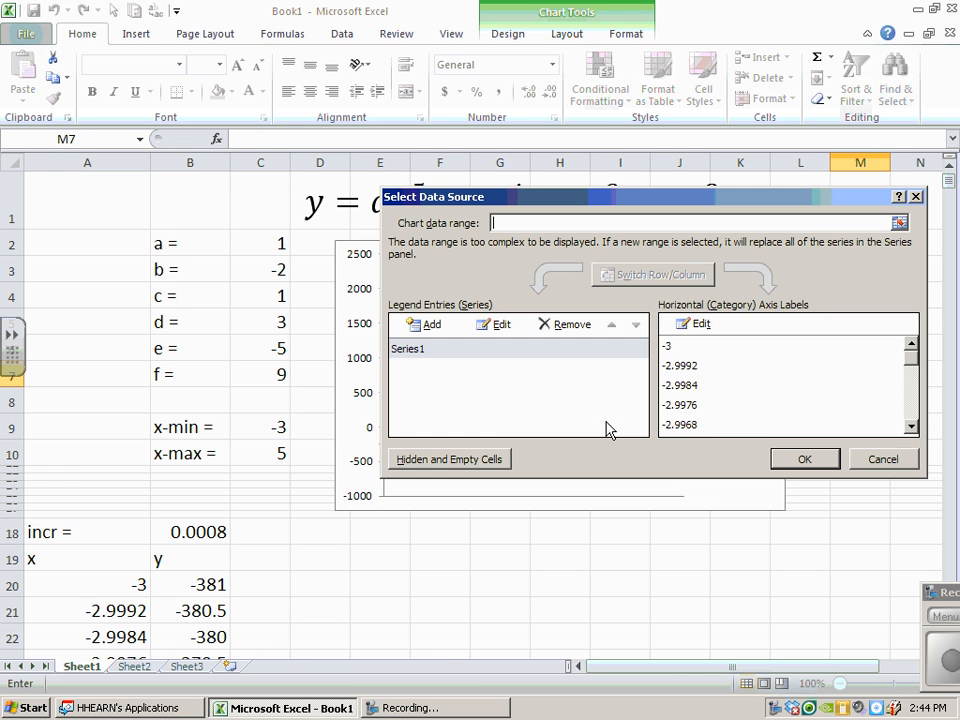
pyautogui.click(423, 352)
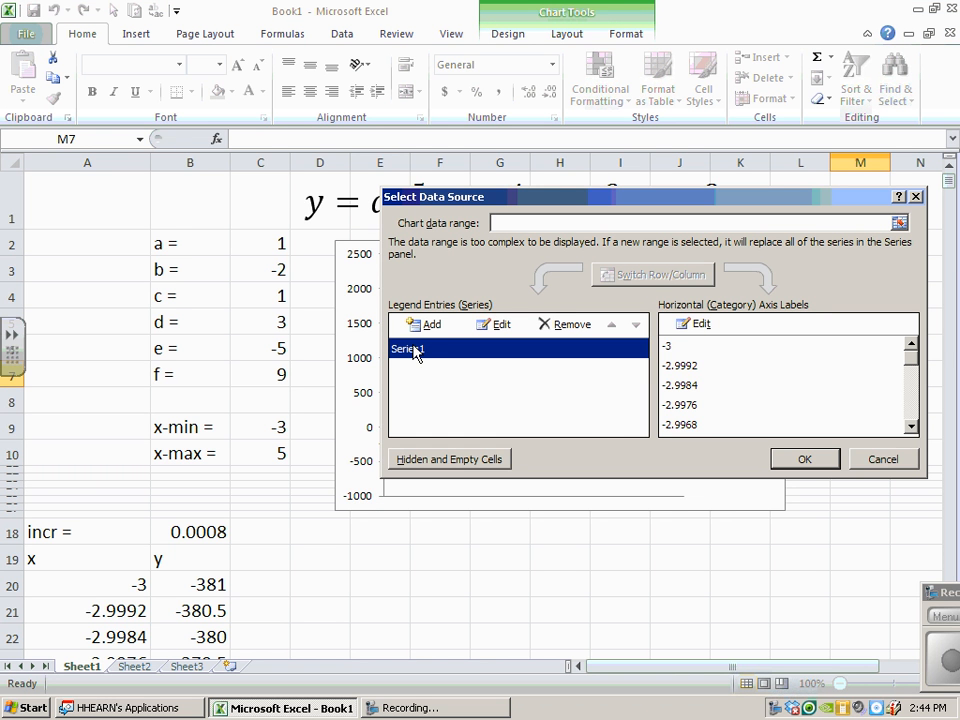
pyautogui.click(690, 345)
pyautogui.click(700, 323)
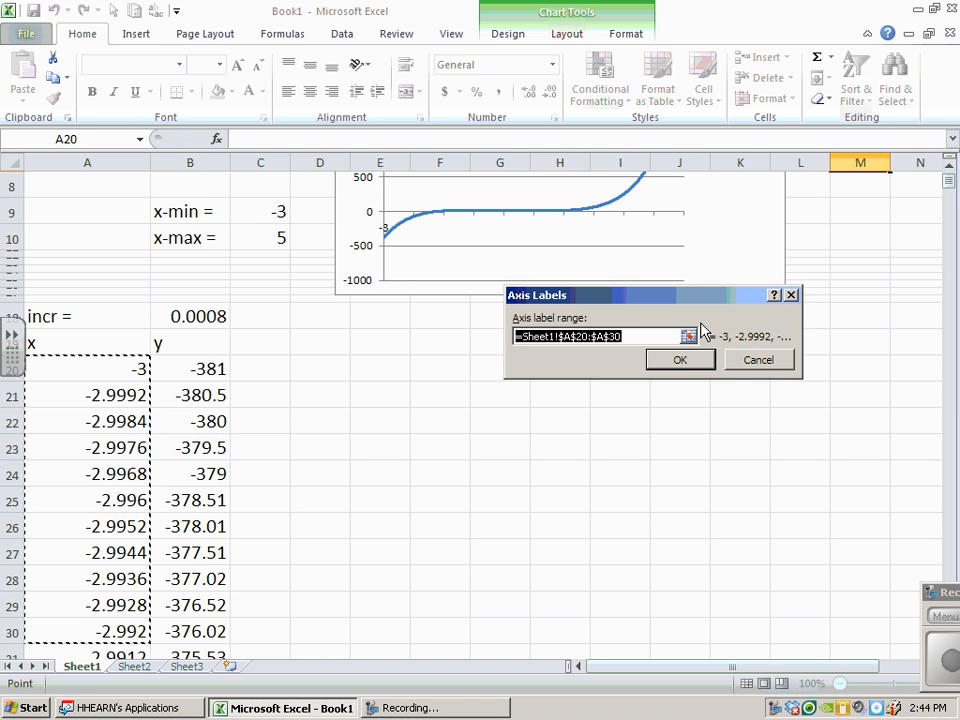
pyautogui.click(627, 336)
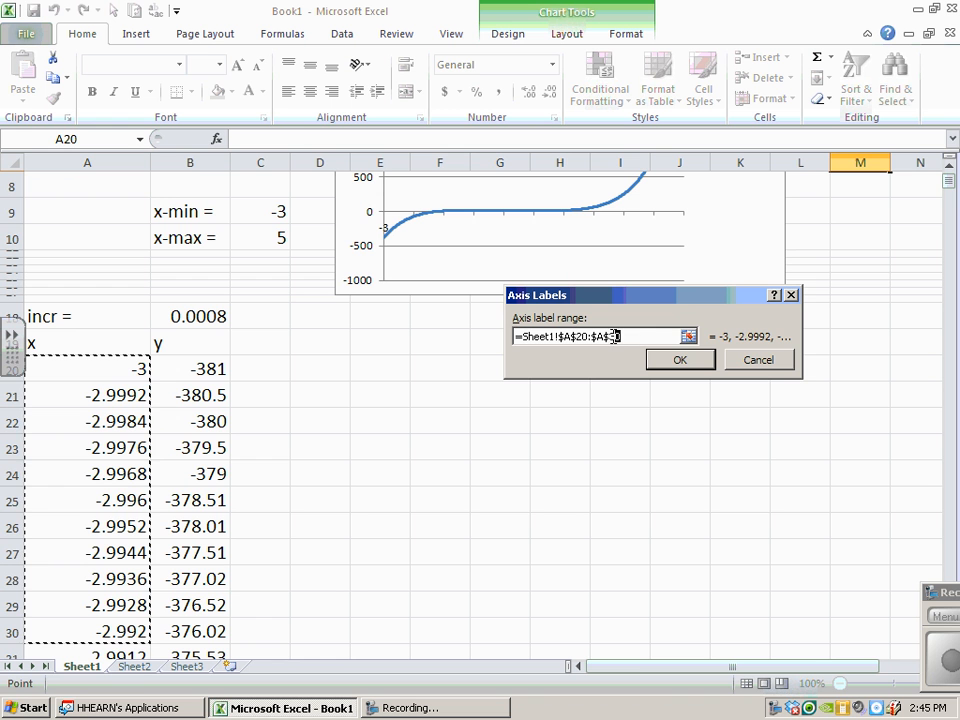
pyautogui.moveTo(613, 337); pyautogui.dragTo(606, 337)
pyautogui.write('10020')
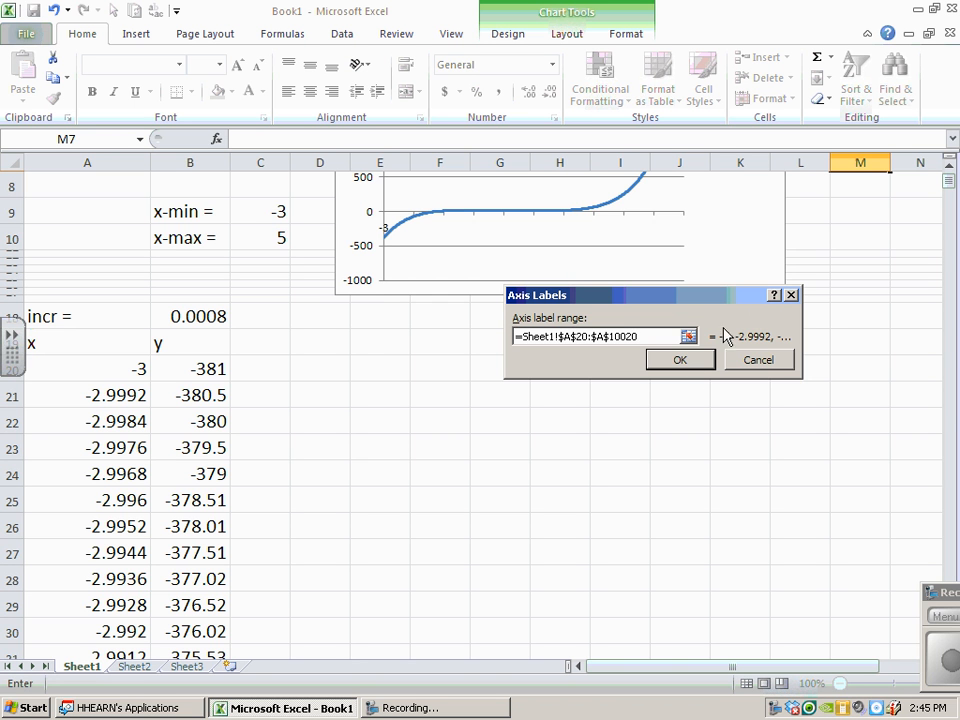
pyautogui.click(679, 360)
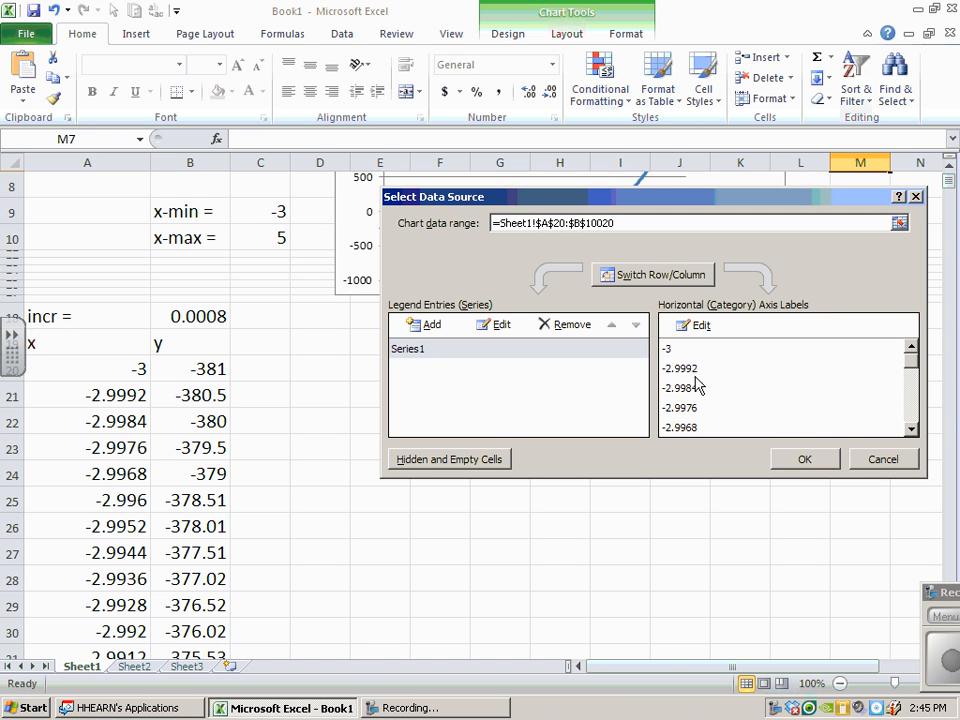
pyautogui.click(803, 461)
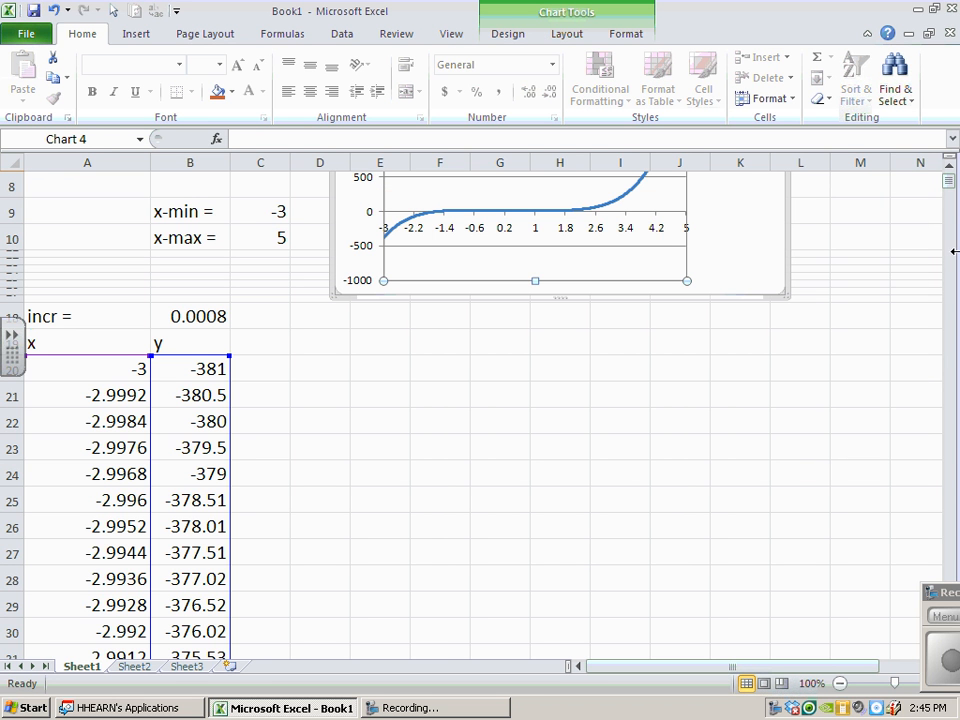
pyautogui.click(949, 168)
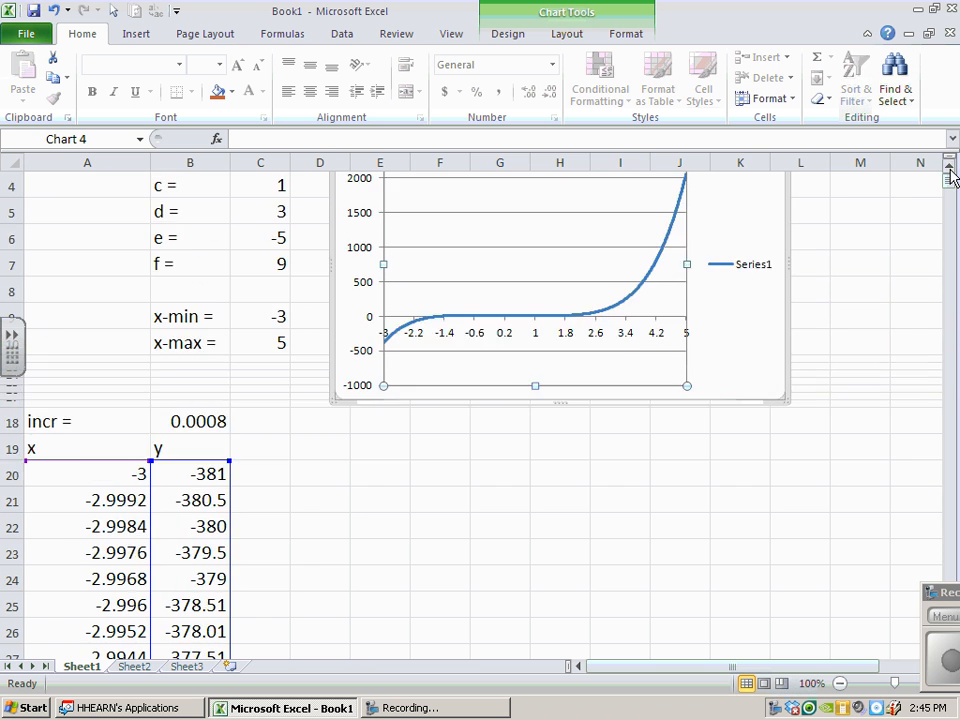
pyautogui.click(949, 168)
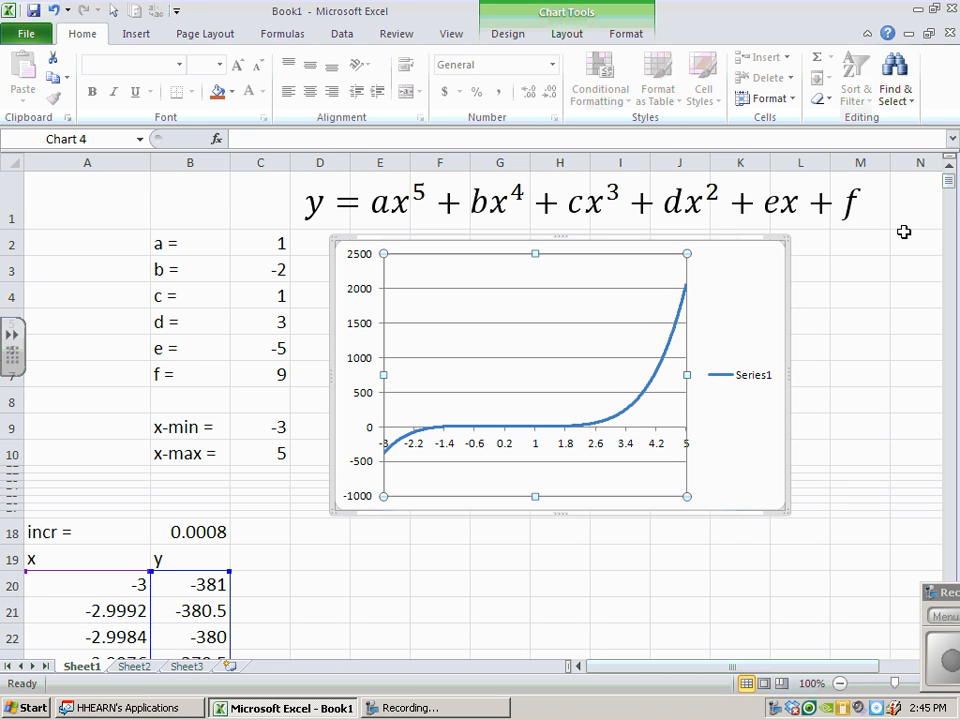
pyautogui.click(849, 358)
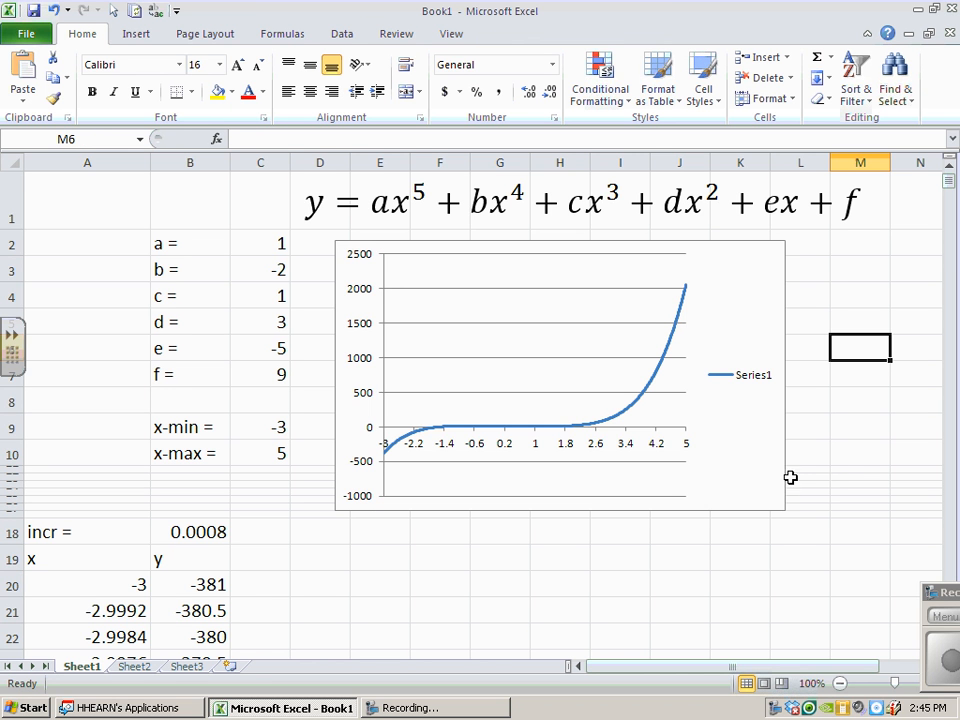
# Step: Change coefficient a in C2 to 3 to test how the chart responds
pyautogui.click(286, 249)
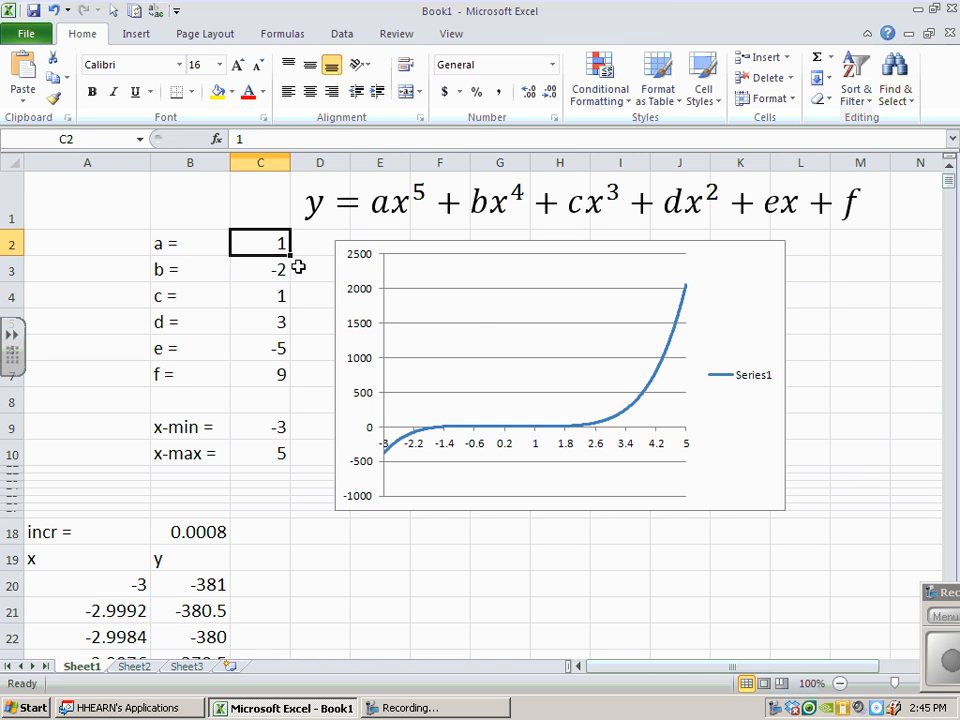
pyautogui.write('3')
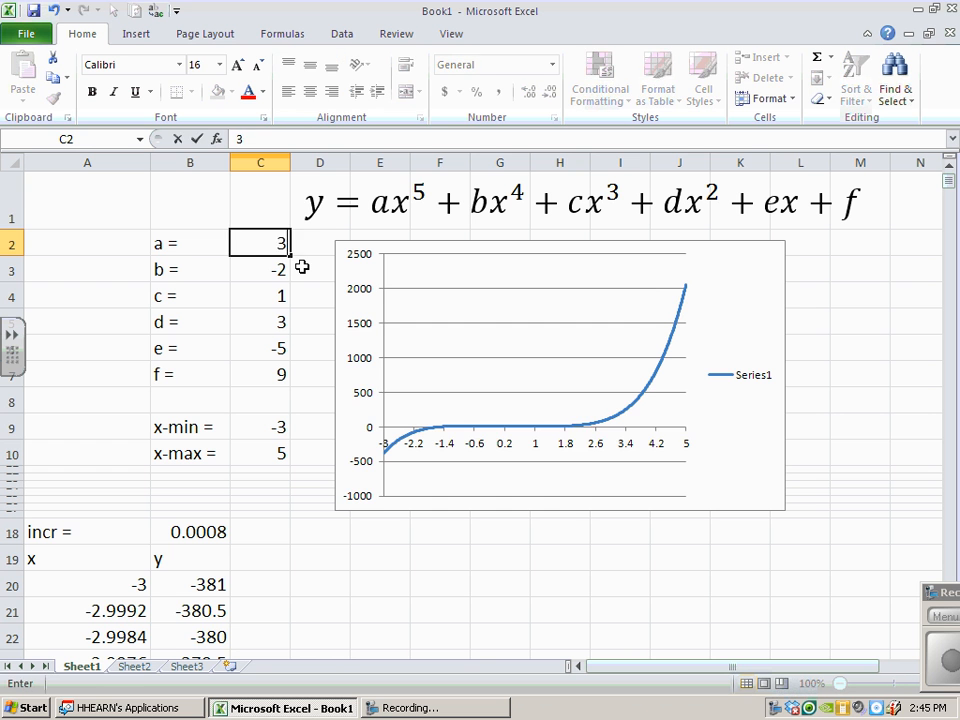
pyautogui.press('Return')
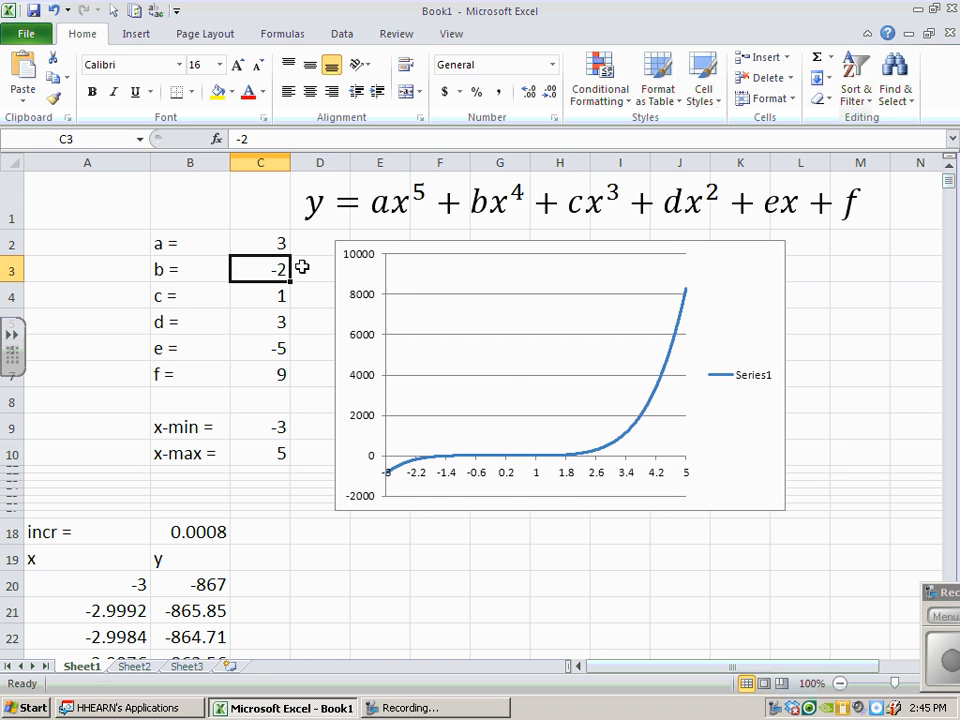
# Step: Test the chart with coefficient f in C7 set to 1000000, and restore f to 9
pyautogui.click(268, 375)
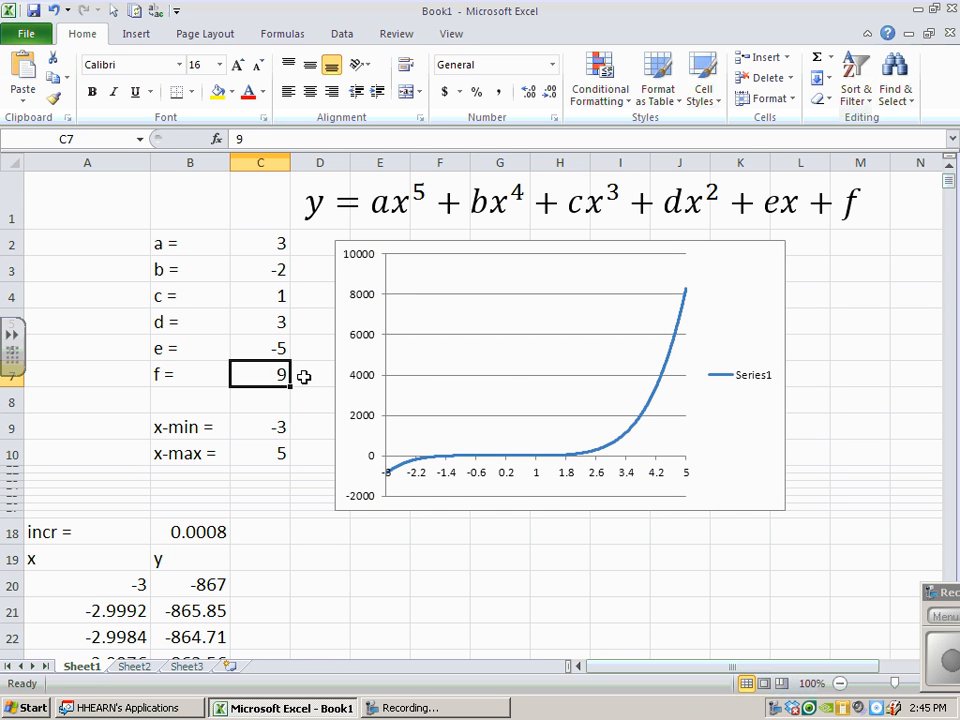
pyautogui.write('1000000')
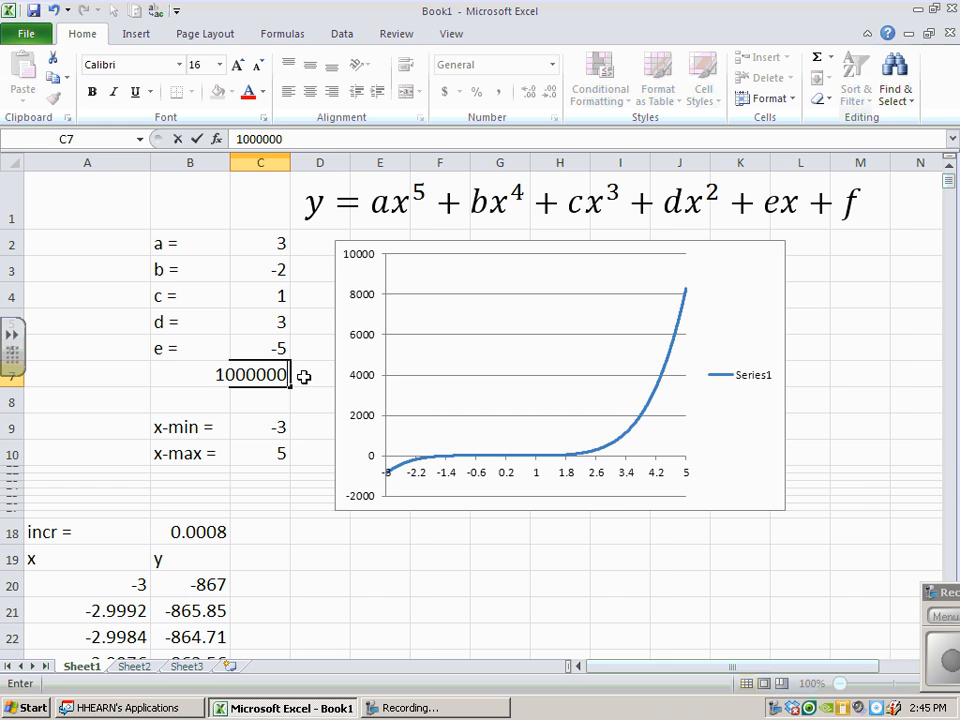
pyautogui.press('Return')
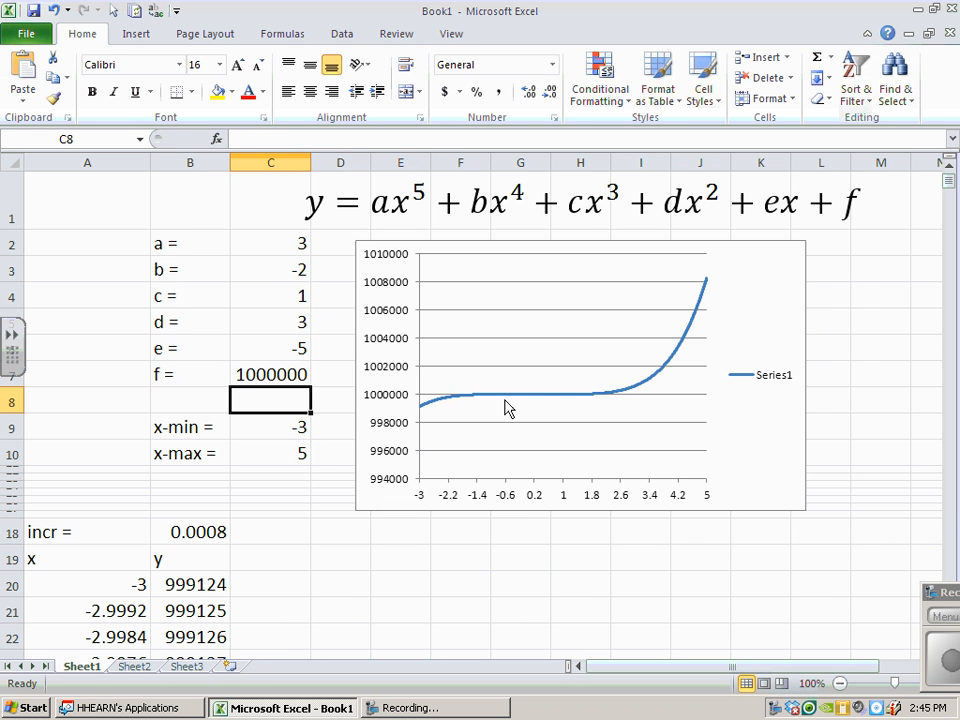
pyautogui.click(288, 372)
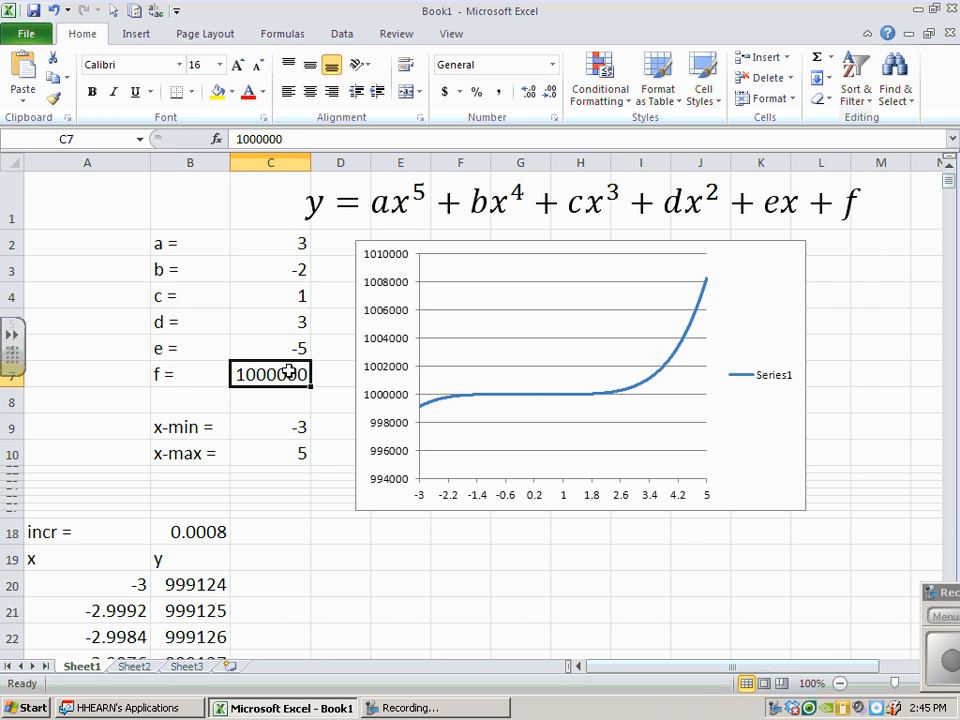
pyautogui.write('9')
pyautogui.click(301, 243)
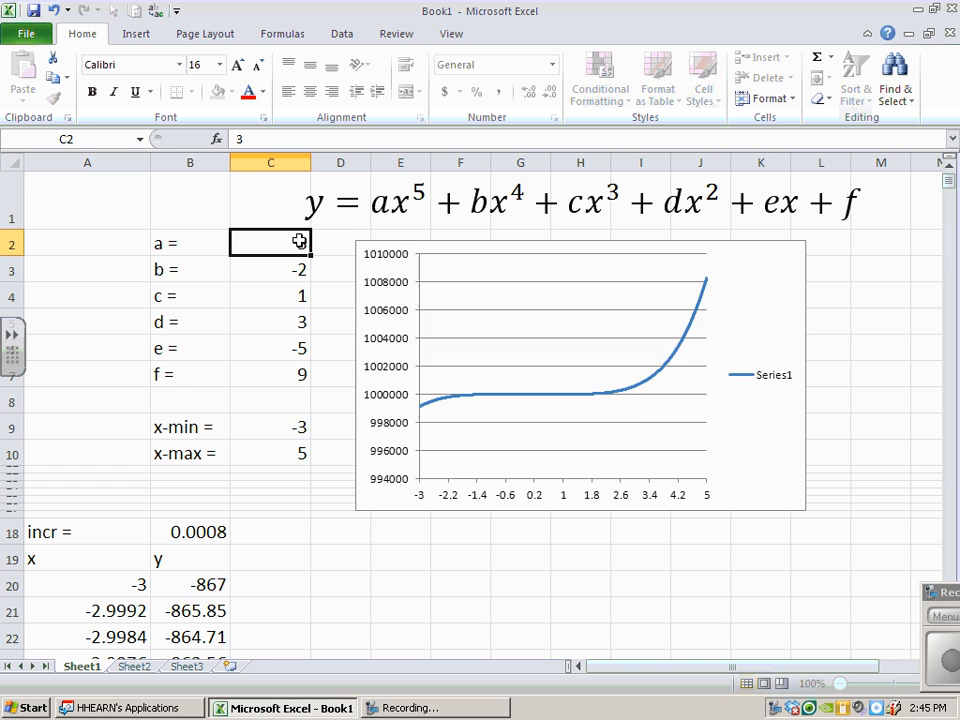
# Step: Narrow the plotted x range by setting x-max in C10 to 2 and x-min in C9 to -1.5
pyautogui.click(306, 431)
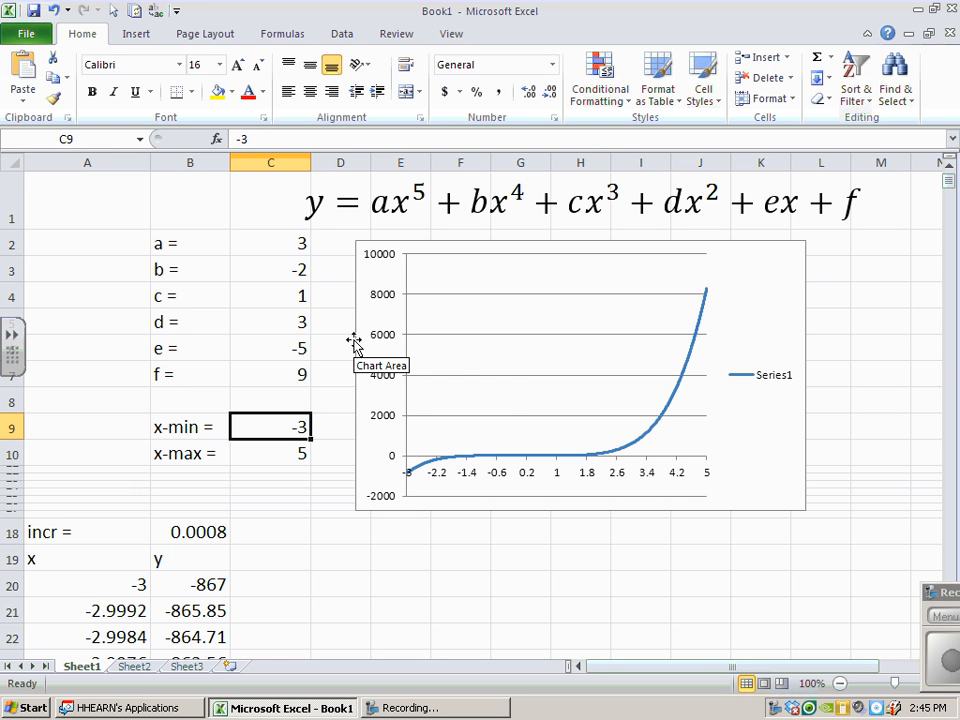
pyautogui.press('Down')
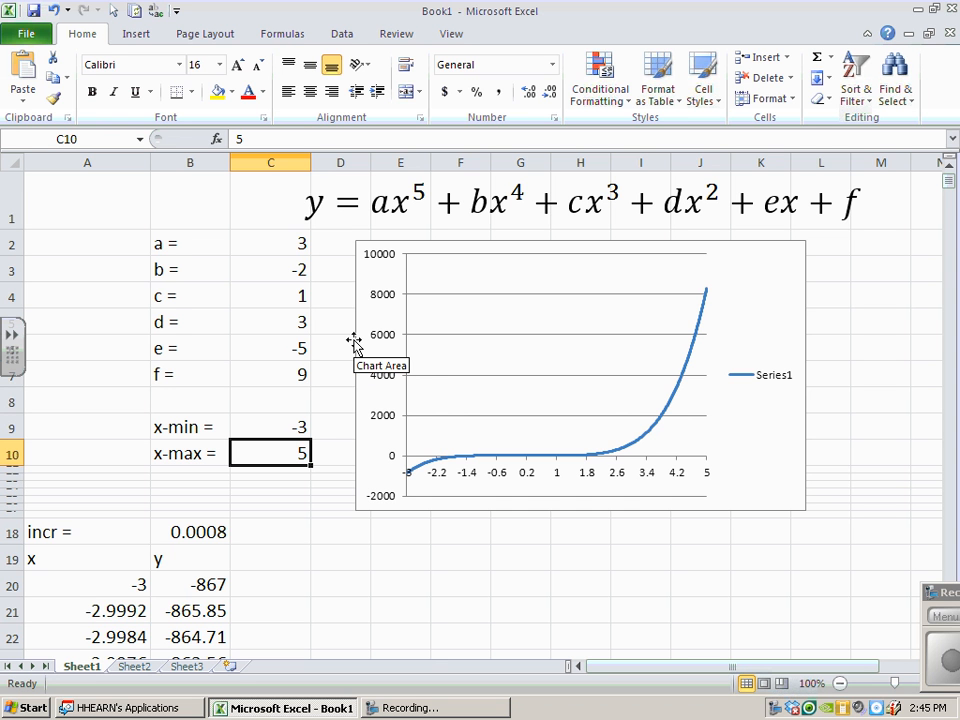
pyautogui.write('2')
pyautogui.press('Return')
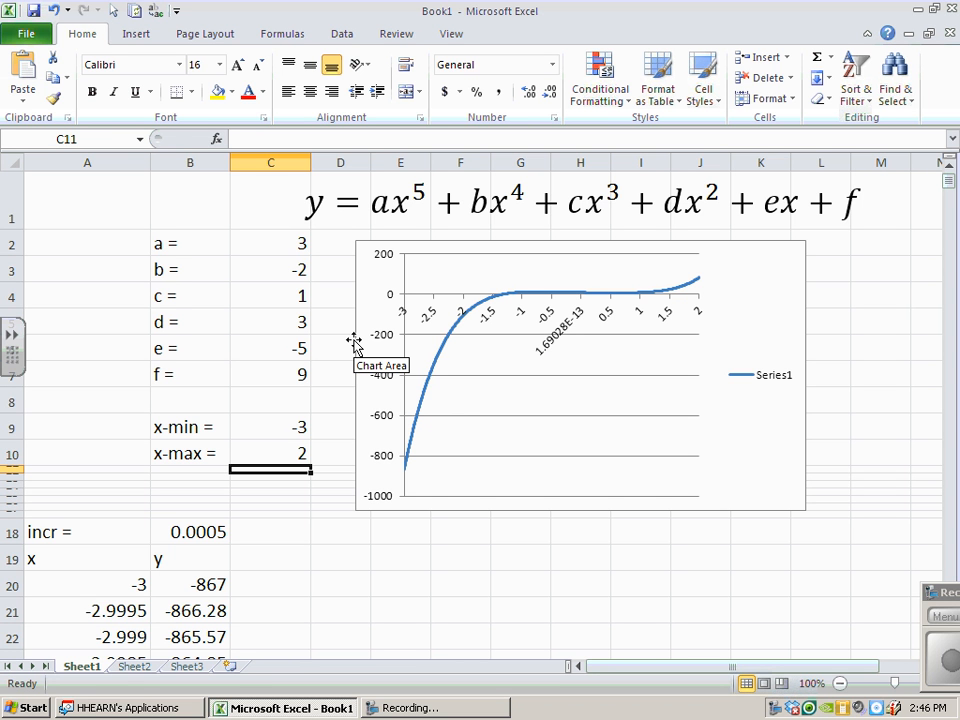
pyautogui.click(303, 427)
pyautogui.write('-')
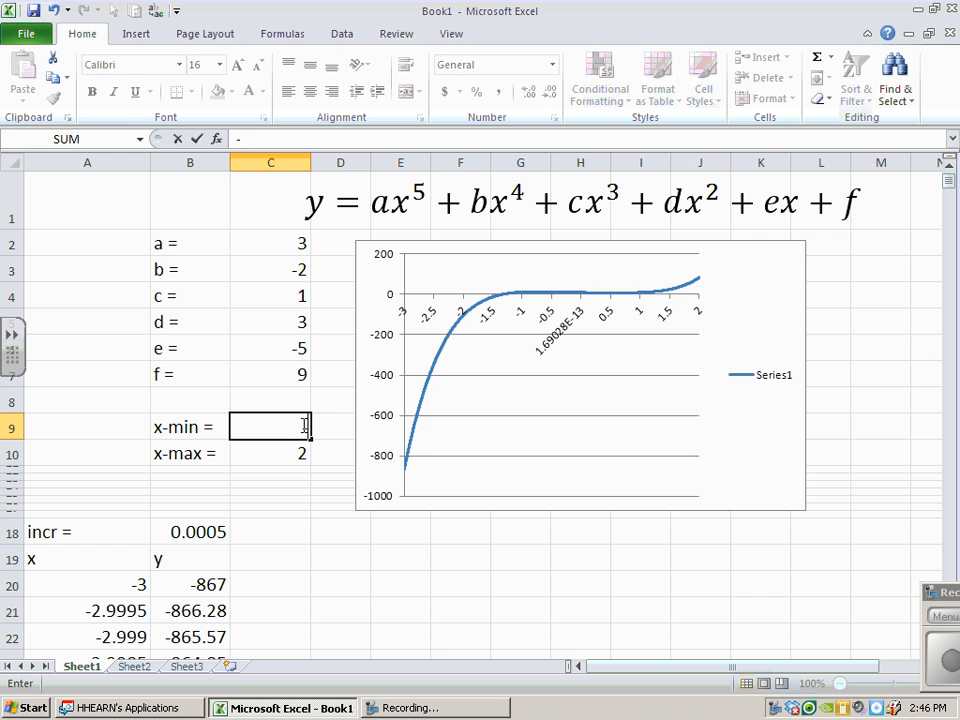
pyautogui.write('1.5')
pyautogui.press('Return')
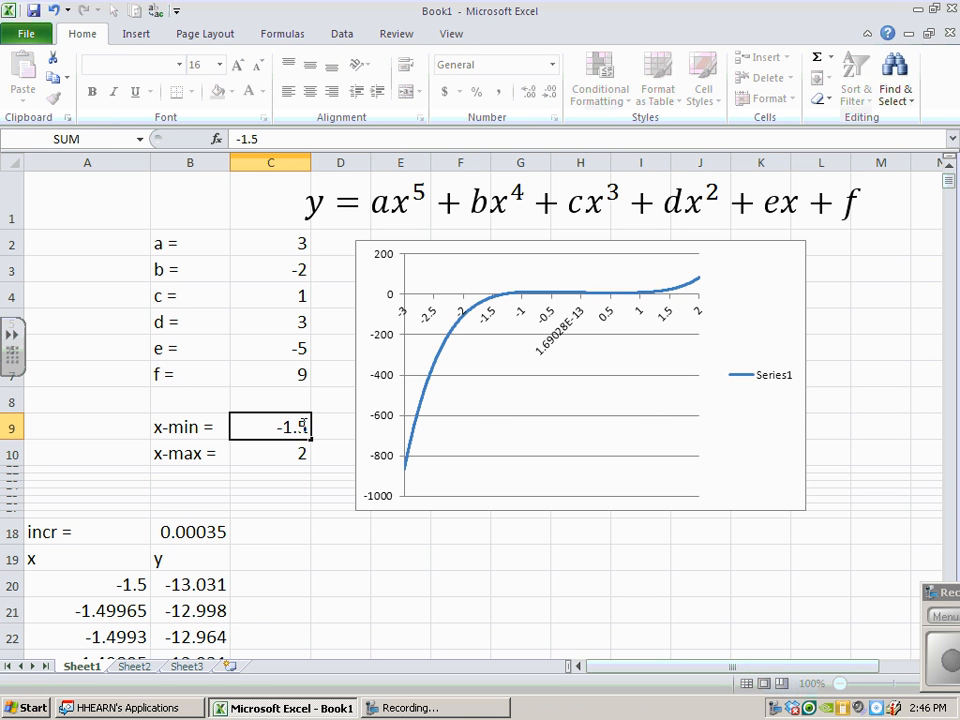
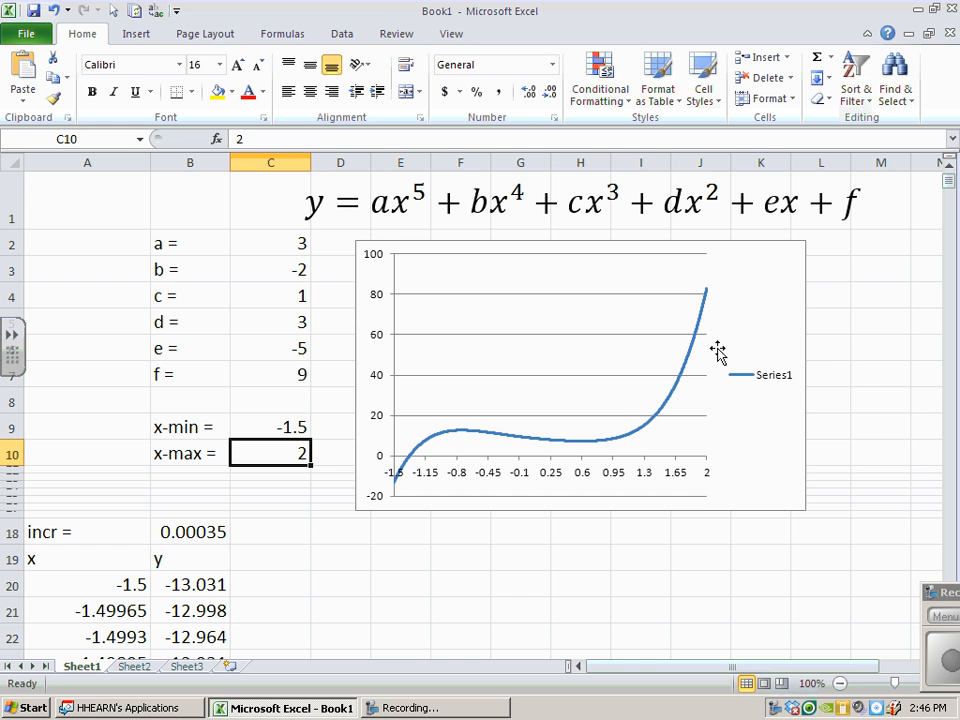
# Step: Delete the Series1 legend from the polynomial chart
pyautogui.rightClick(758, 378)
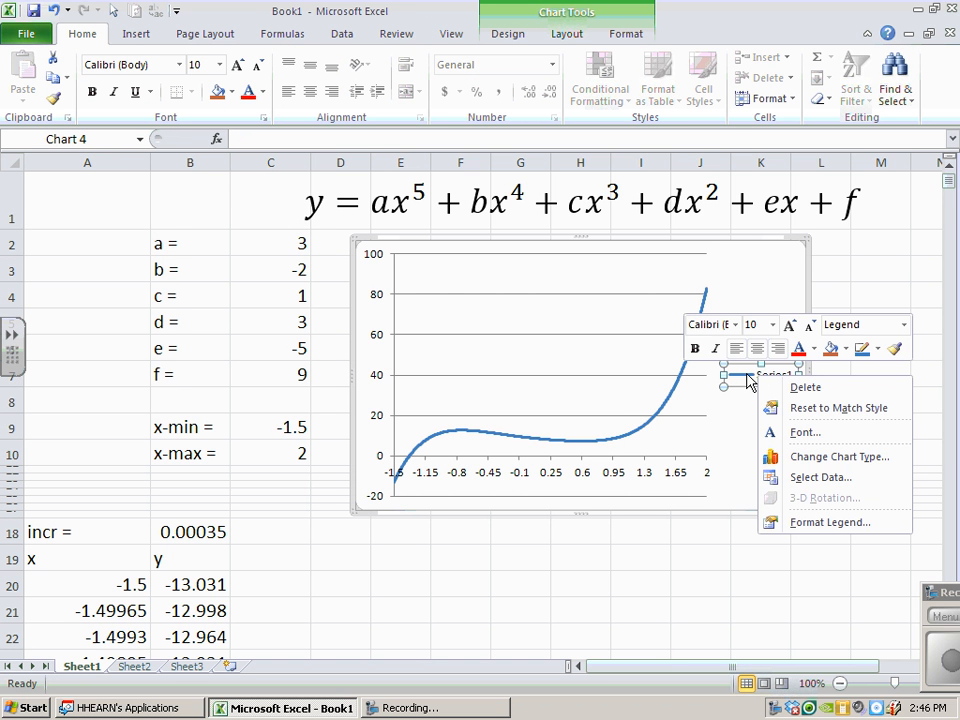
pyautogui.click(768, 387)
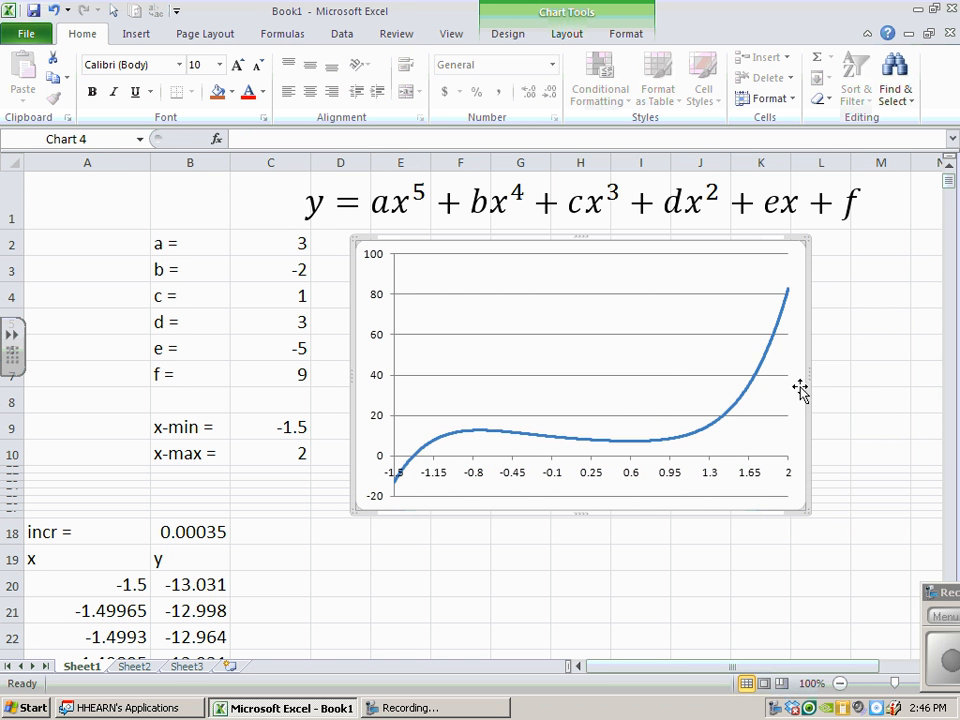
pyautogui.click(886, 324)
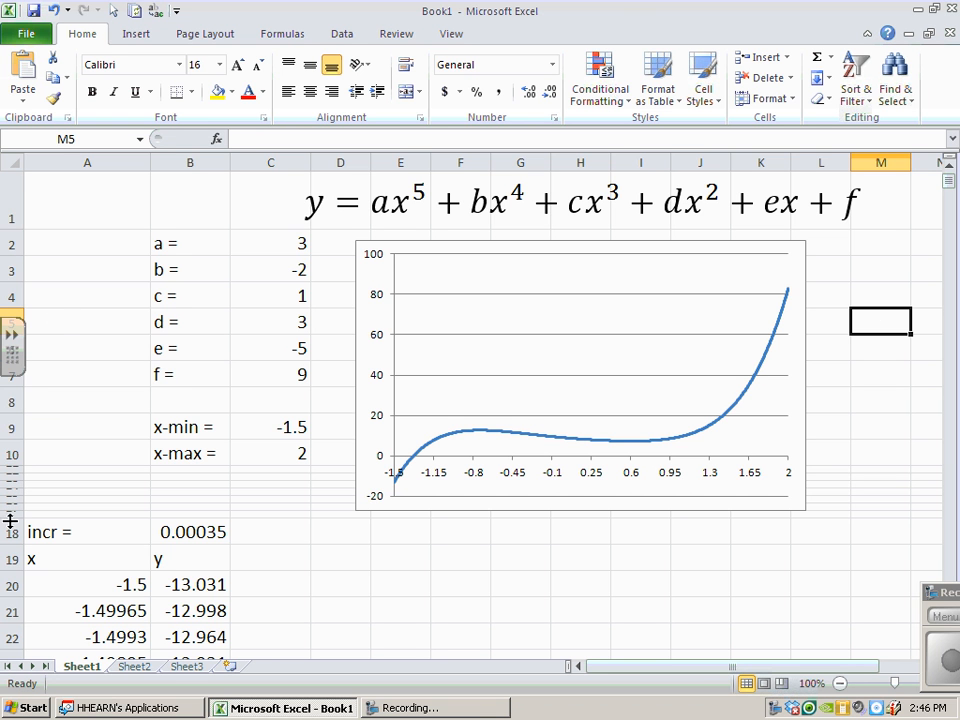
# Step: Increase the height of rows 10 through 18 together so the compressed rows are tall enough for entries
pyautogui.moveTo(10, 453); pyautogui.dragTo(10, 532)
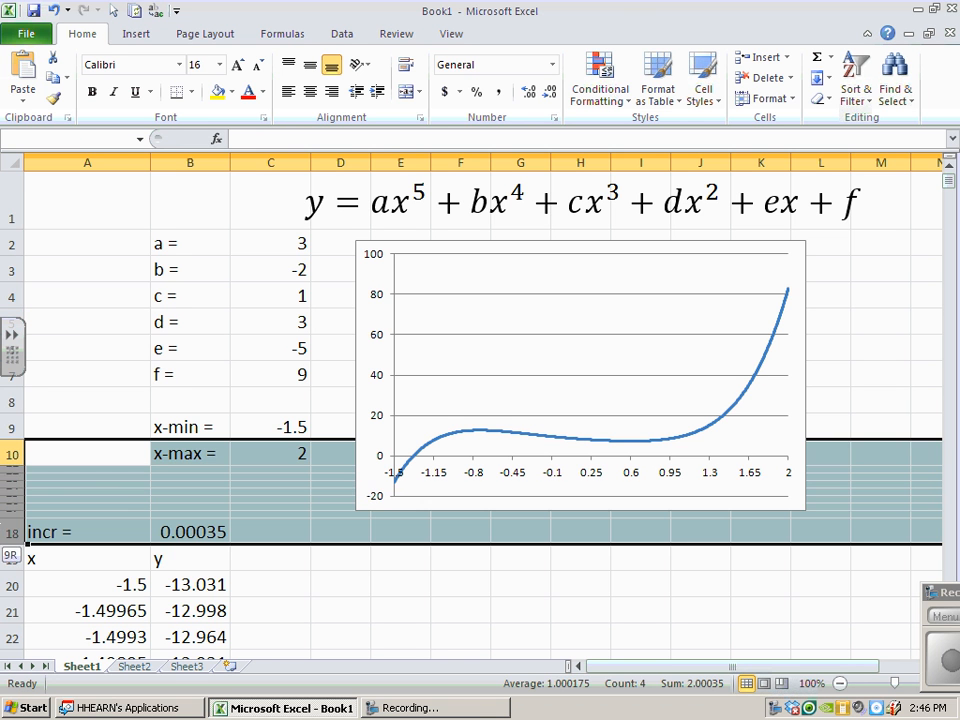
pyautogui.moveTo(10, 482); pyautogui.dragTo(10, 482)
pyautogui.click(189, 488)
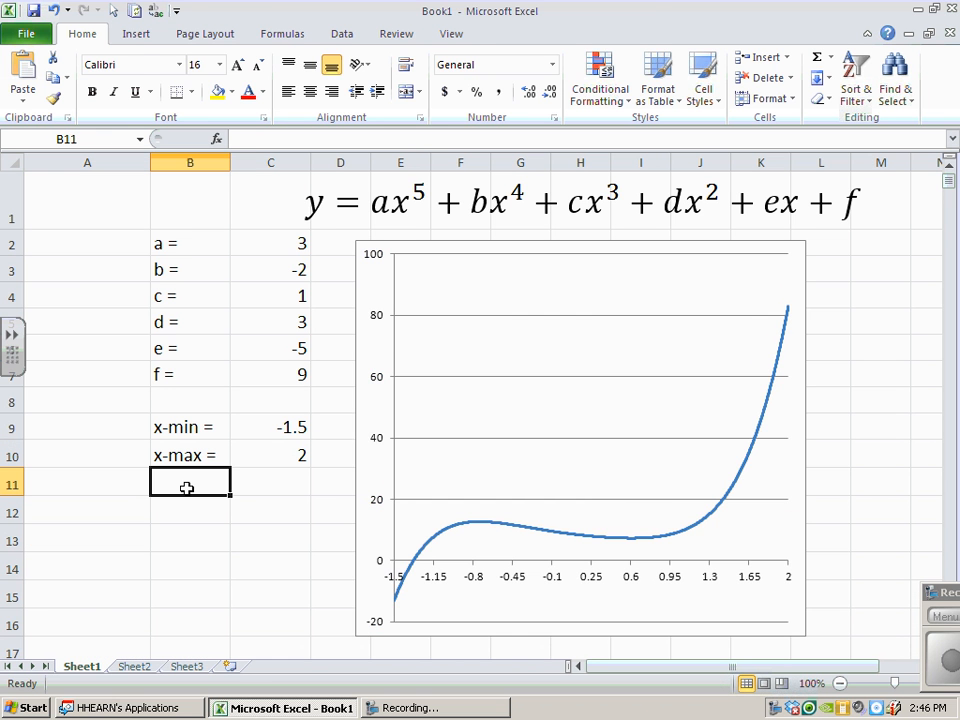
# Step: Move the chart slightly up beneath the equation and widen it so it extends into column M
pyautogui.click(809, 440)
pyautogui.moveTo(808, 435)
pyautogui.mouseDown()
pyautogui.moveTo(851, 429)
pyautogui.moveTo(810, 433)
pyautogui.mouseUp()
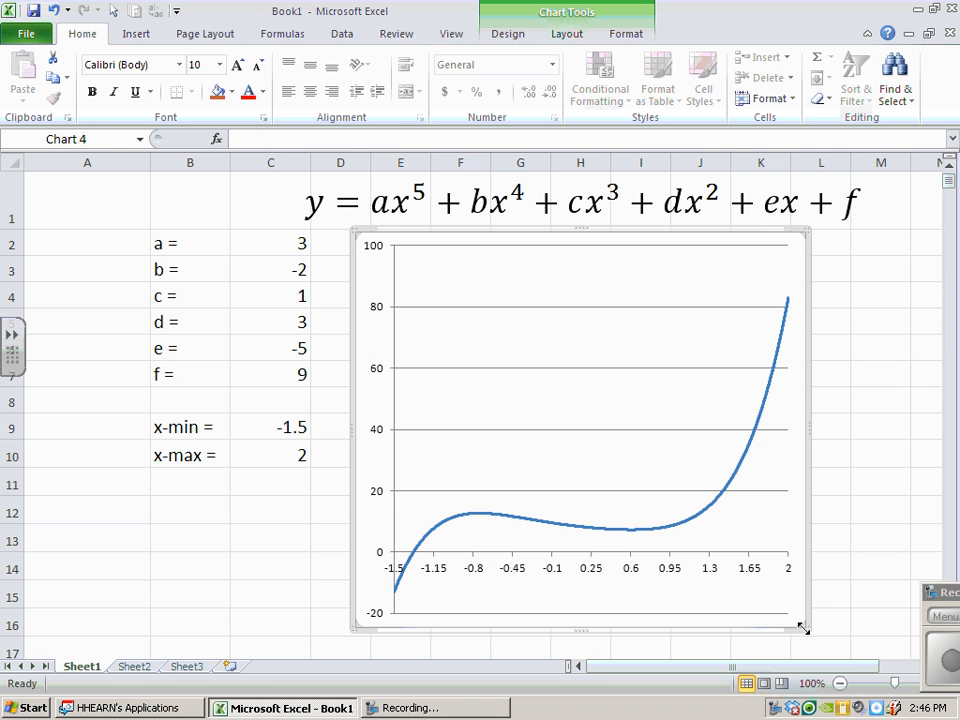
pyautogui.moveTo(806, 626); pyautogui.dragTo(866, 608)
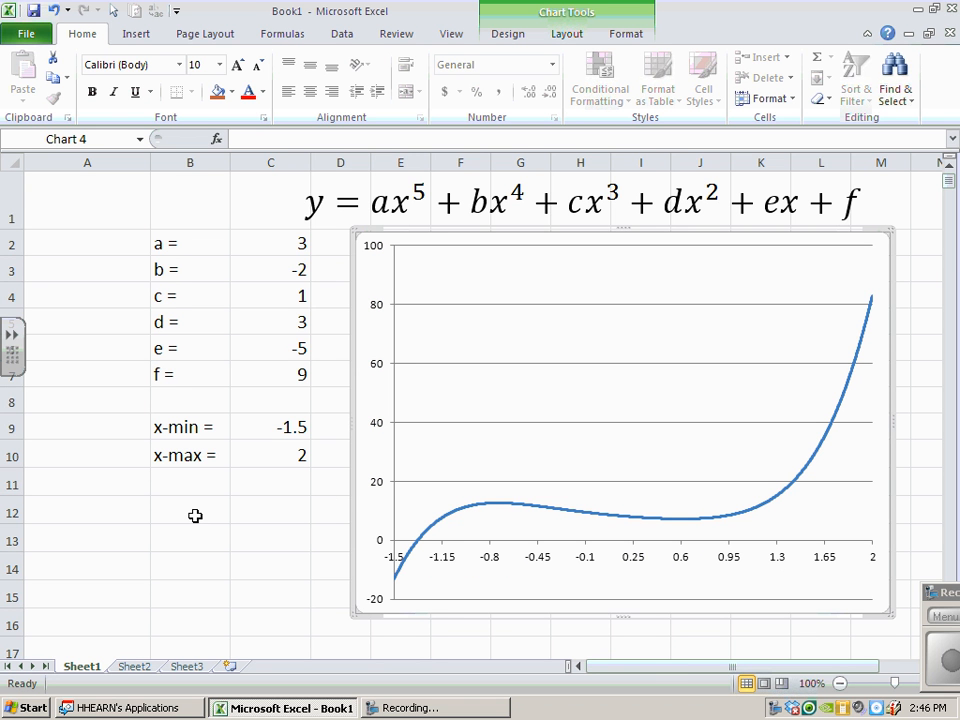
# Step: Enter the labels "x =", "y =", "m =" and "Round" down cells B14 to B17
pyautogui.click(188, 566)
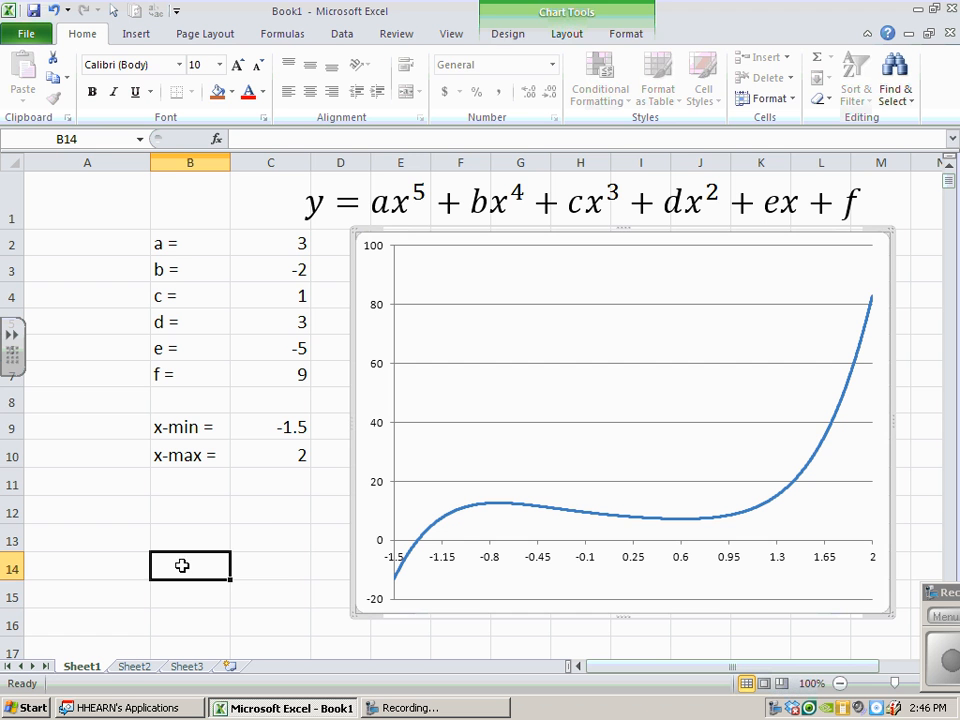
pyautogui.write('x =')
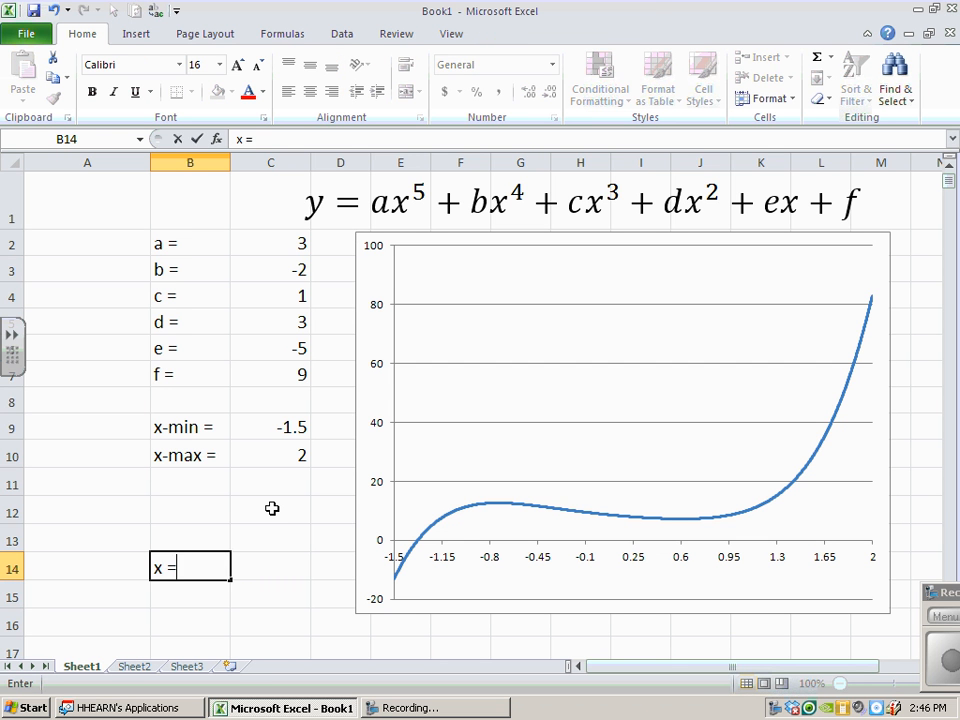
pyautogui.press('Return')
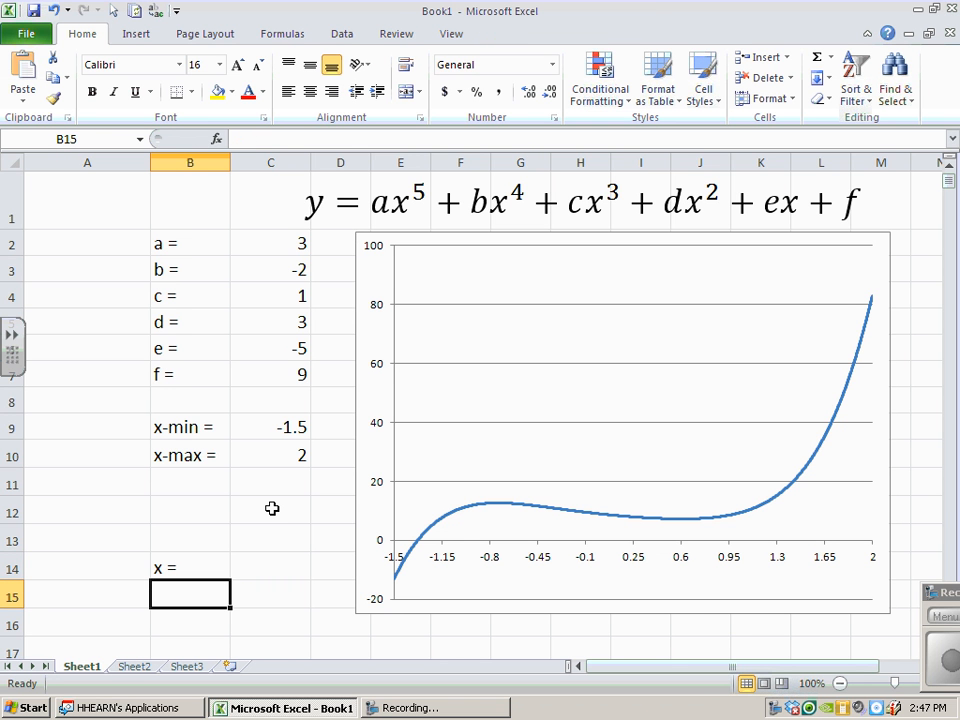
pyautogui.click(266, 566)
pyautogui.click(187, 592)
pyautogui.write('y =')
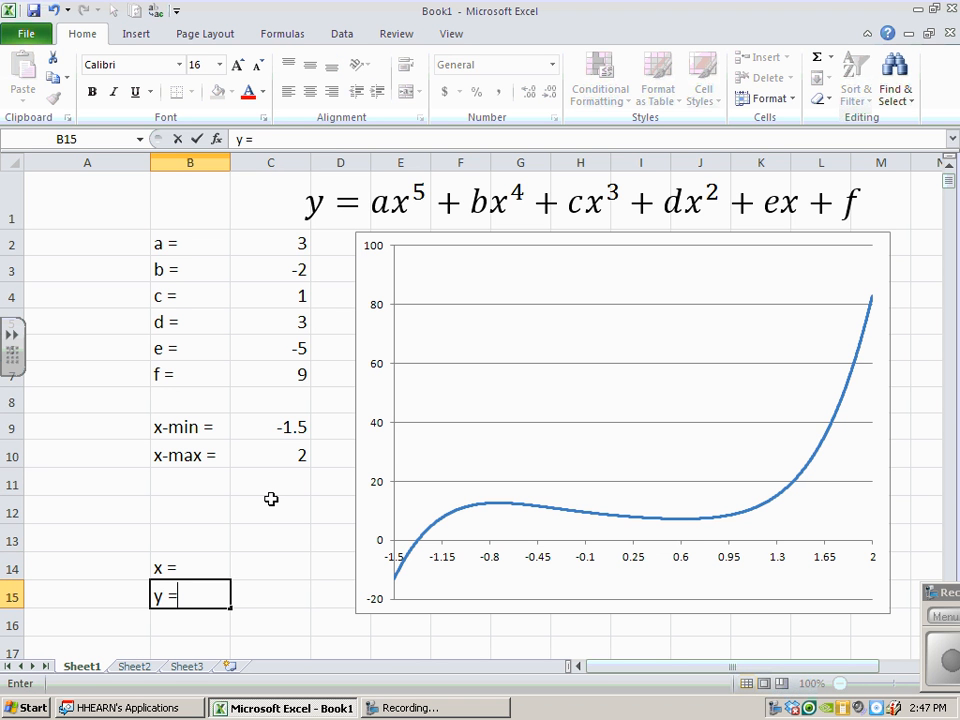
pyautogui.press('Return')
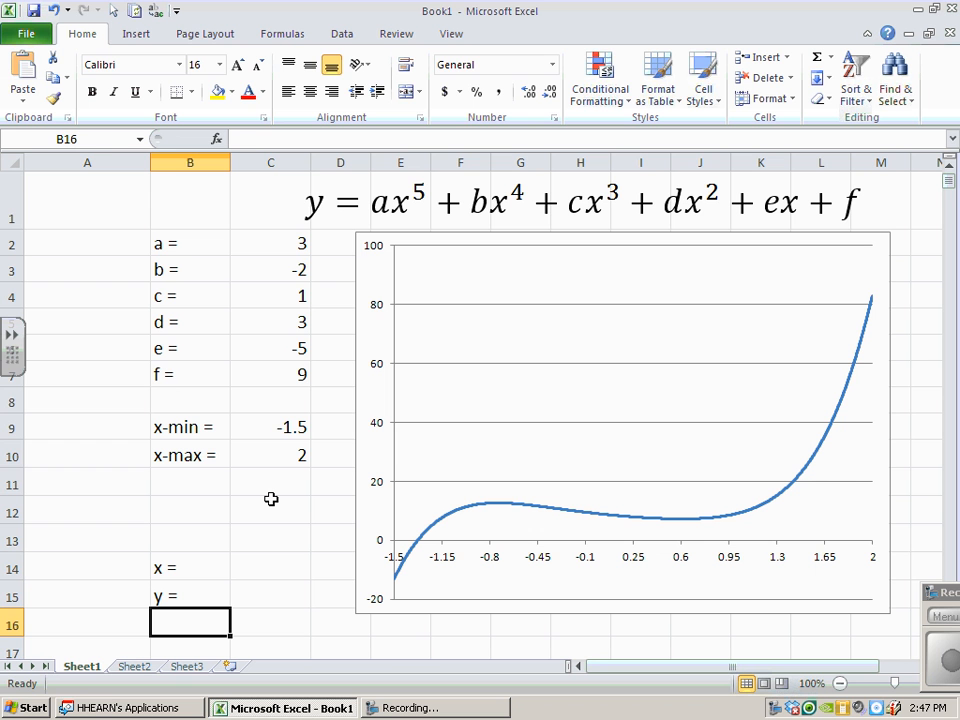
pyautogui.write('m =')
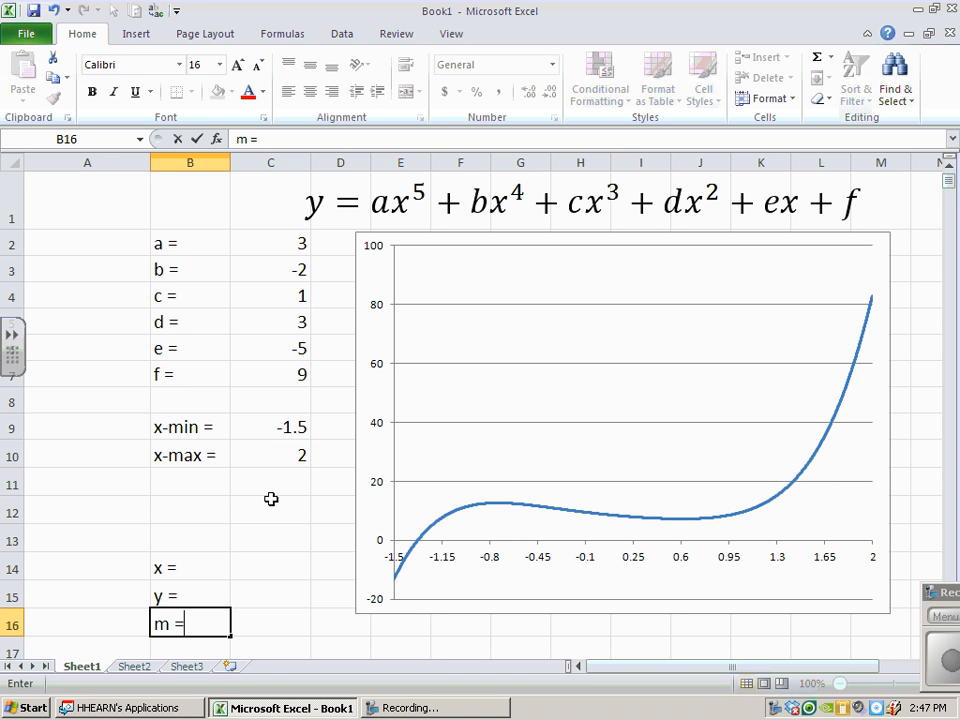
pyautogui.press('Return')
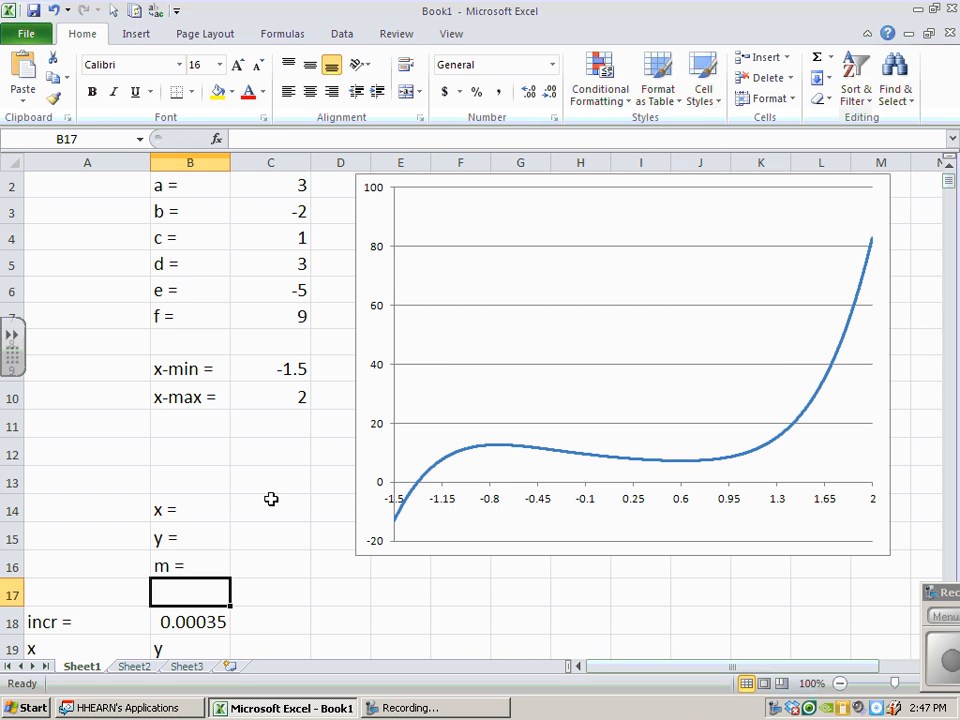
pyautogui.write('Round')
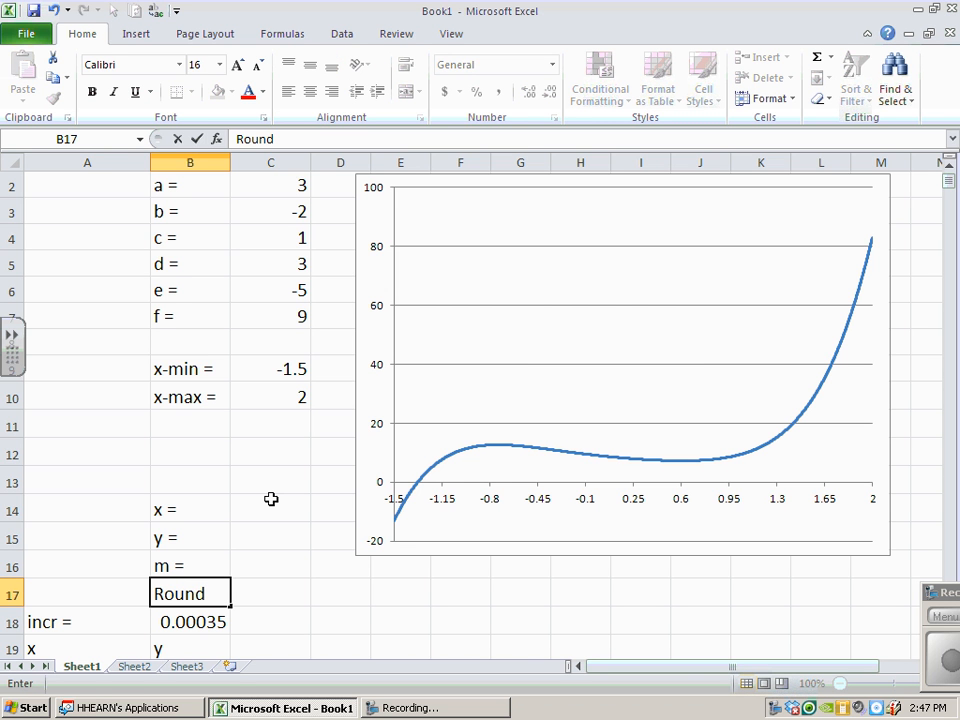
pyautogui.click(294, 600)
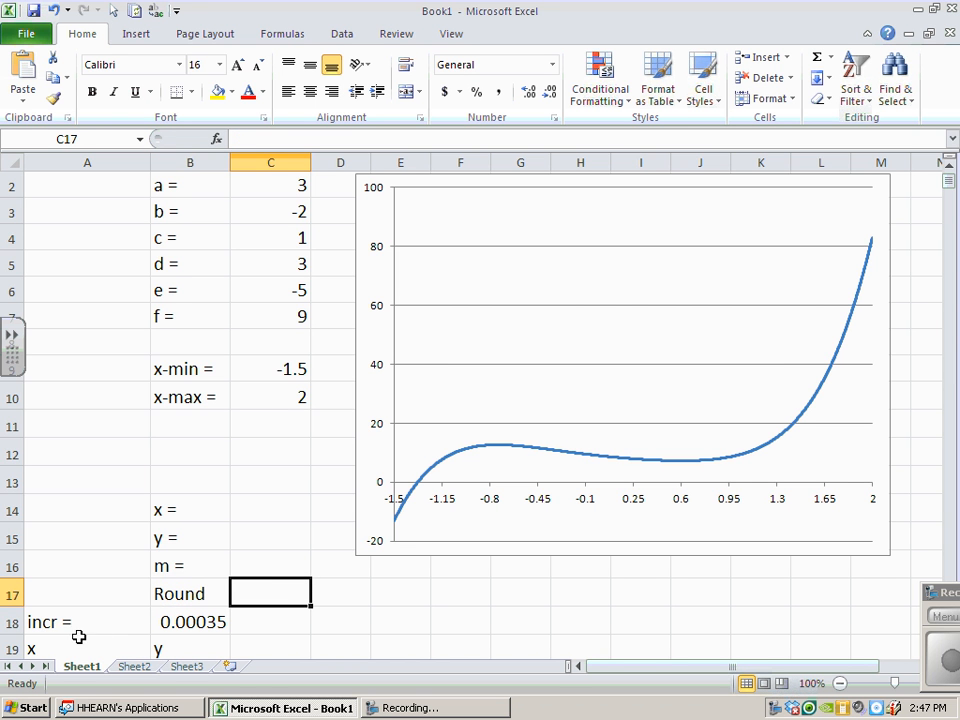
# Step: Move the four labels x =, y =, m = and Round up one row to B13:B16
pyautogui.moveTo(180, 508); pyautogui.dragTo(177, 589)
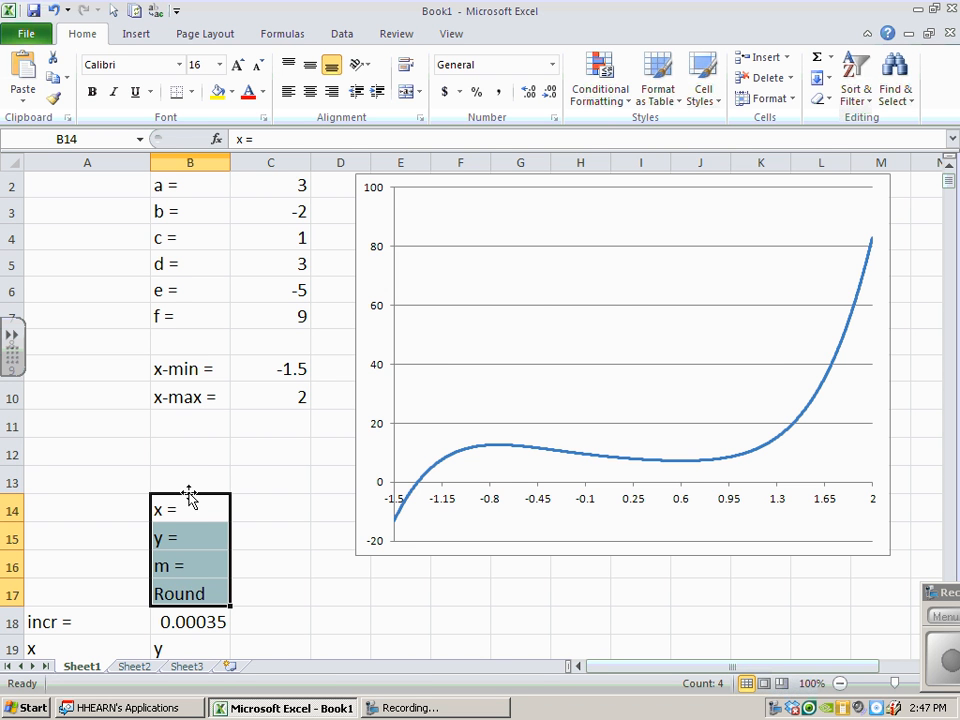
pyautogui.moveTo(188, 491); pyautogui.dragTo(188, 480)
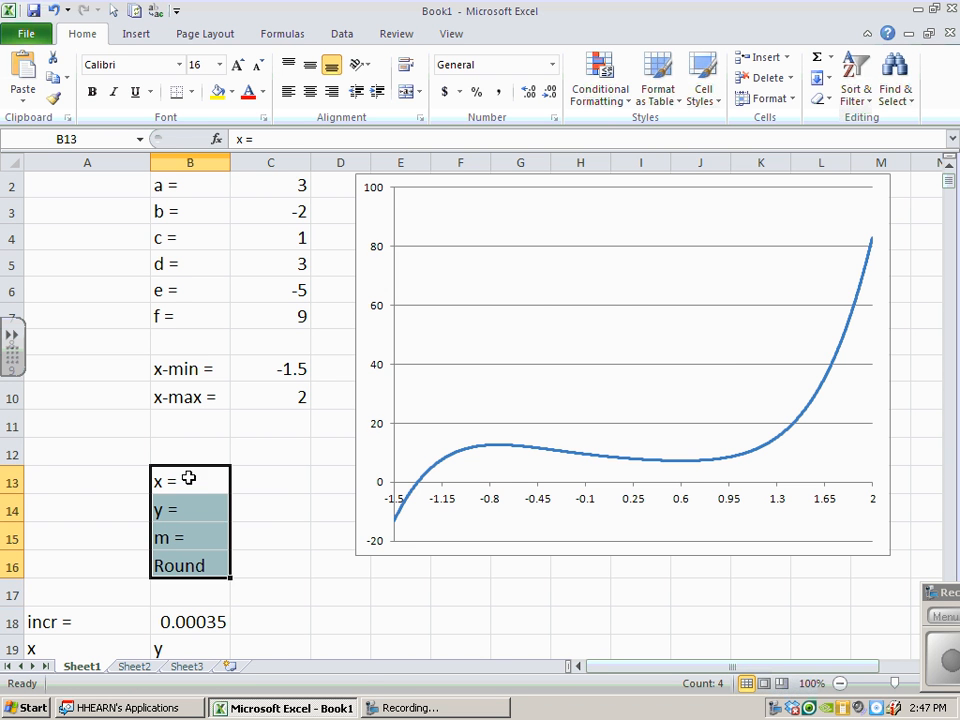
pyautogui.click(86, 519)
pyautogui.click(188, 480)
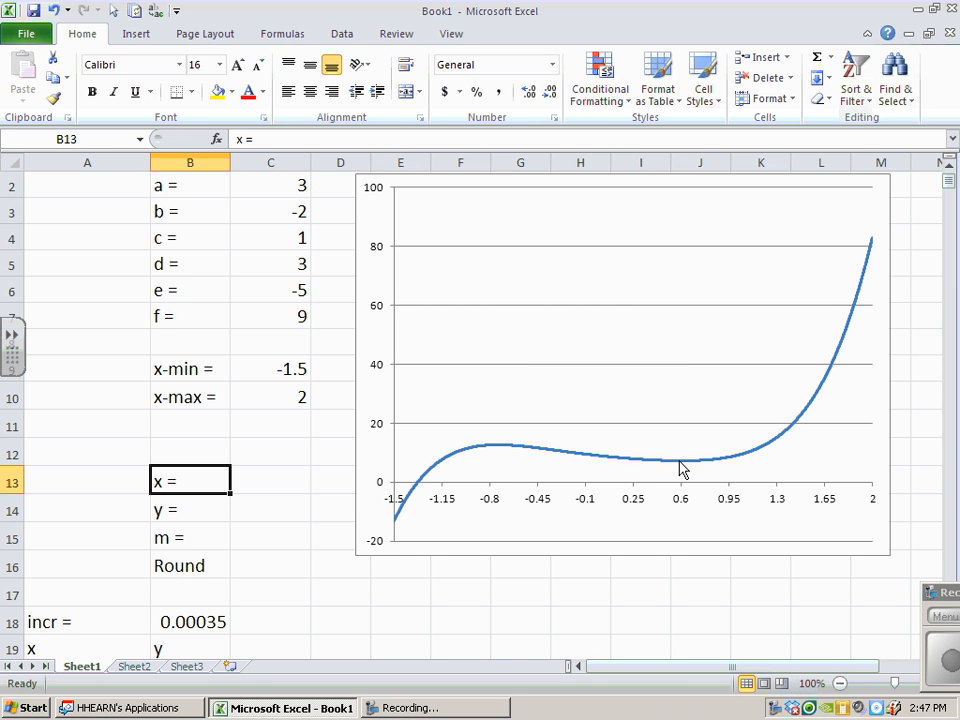
# Step: Enter 0.6 as the x value in C13 and select C14 beside the y label
pyautogui.click(272, 477)
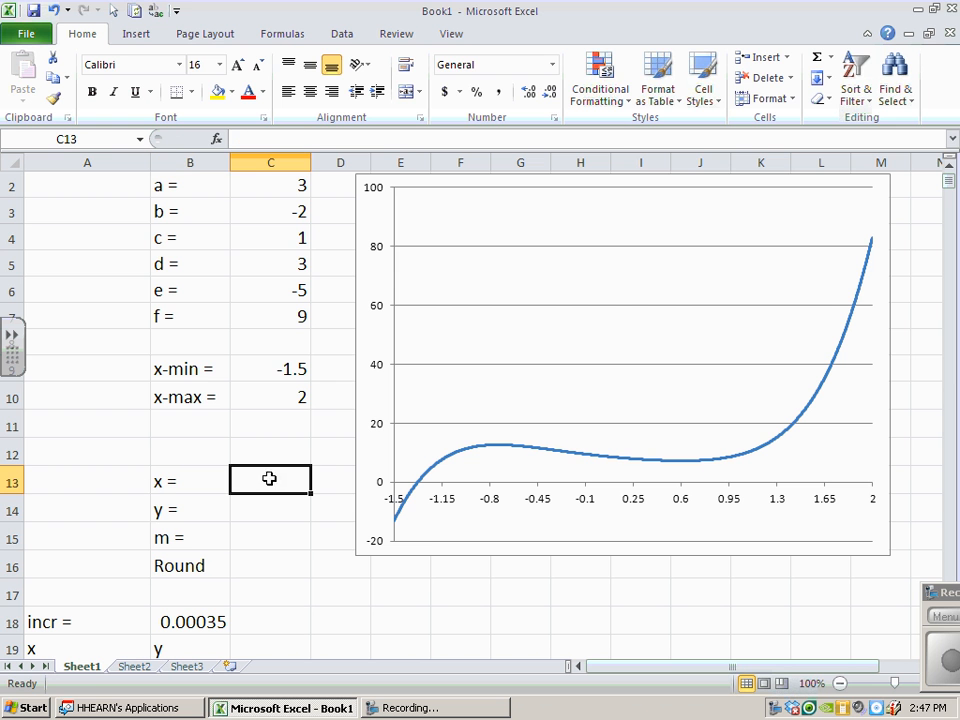
pyautogui.write('.6')
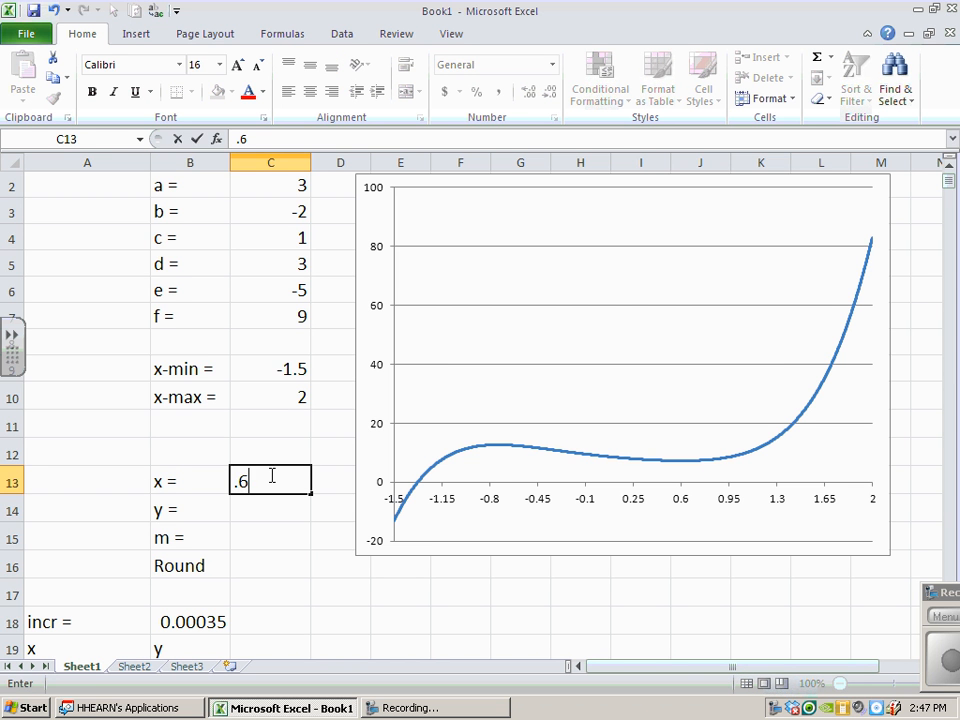
pyautogui.click(298, 559)
pyautogui.click(290, 484)
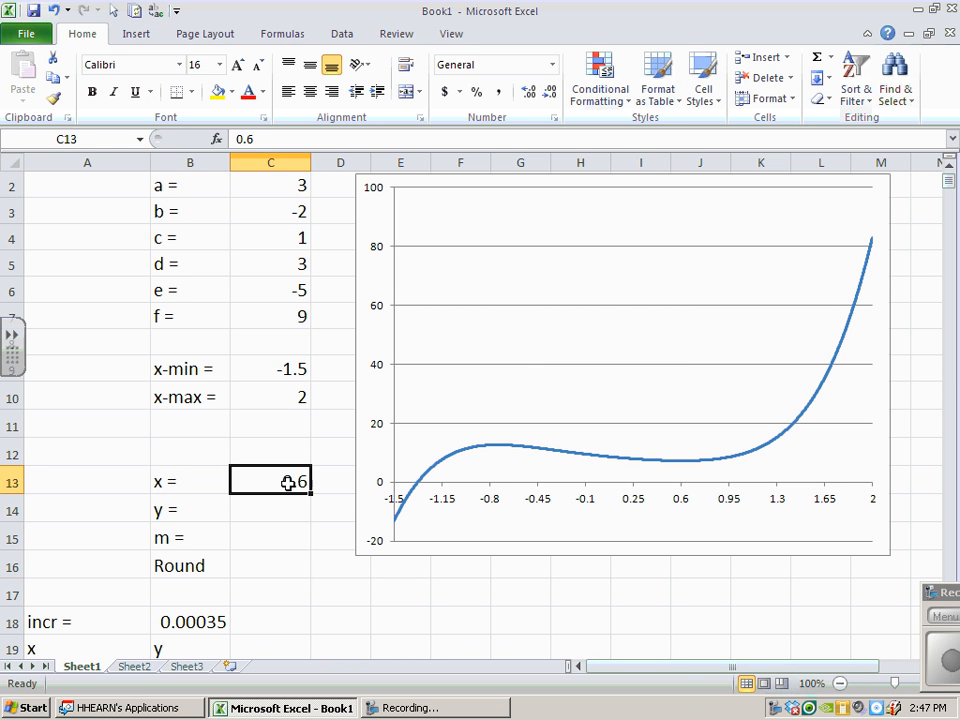
pyautogui.click(283, 509)
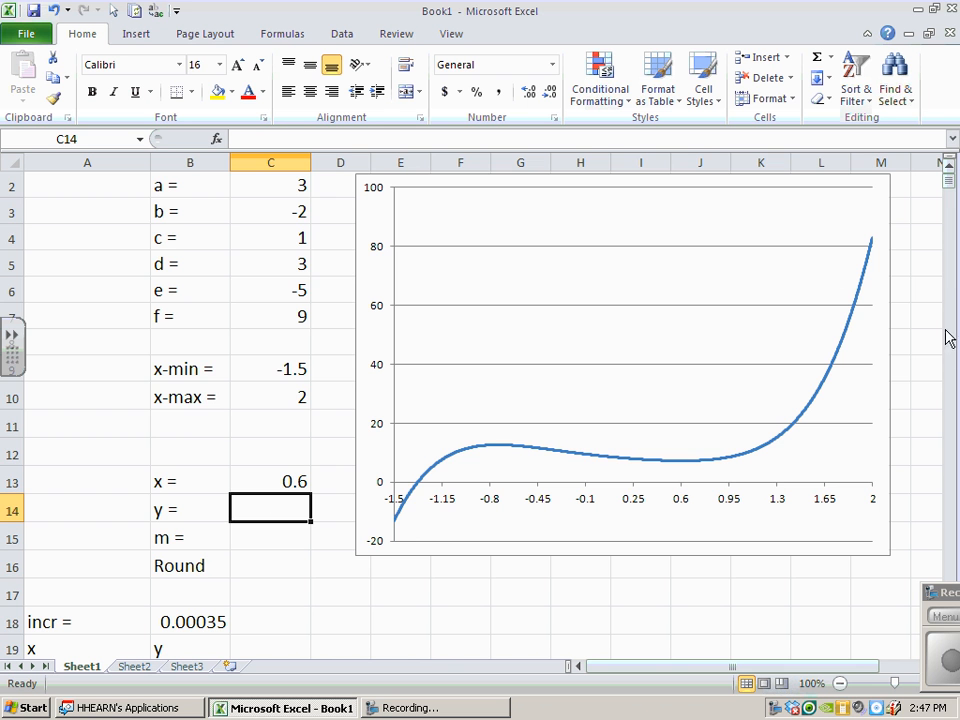
pyautogui.click(948, 167)
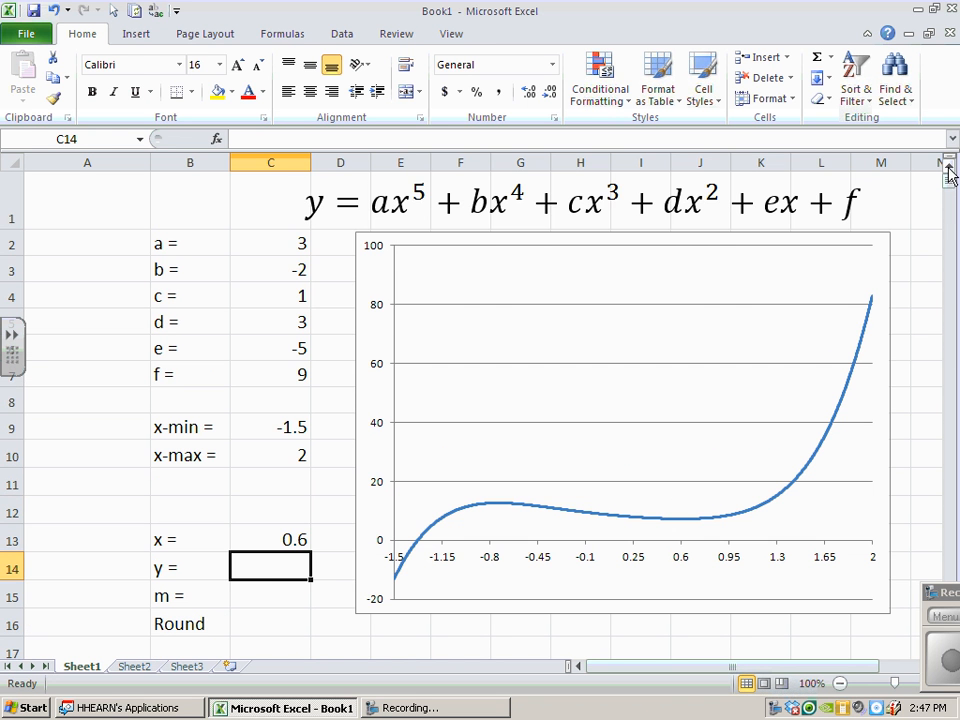
# Step: Start the y formula in C14 with the fifth-degree term, =C2*C13^5+
pyautogui.click(487, 206)
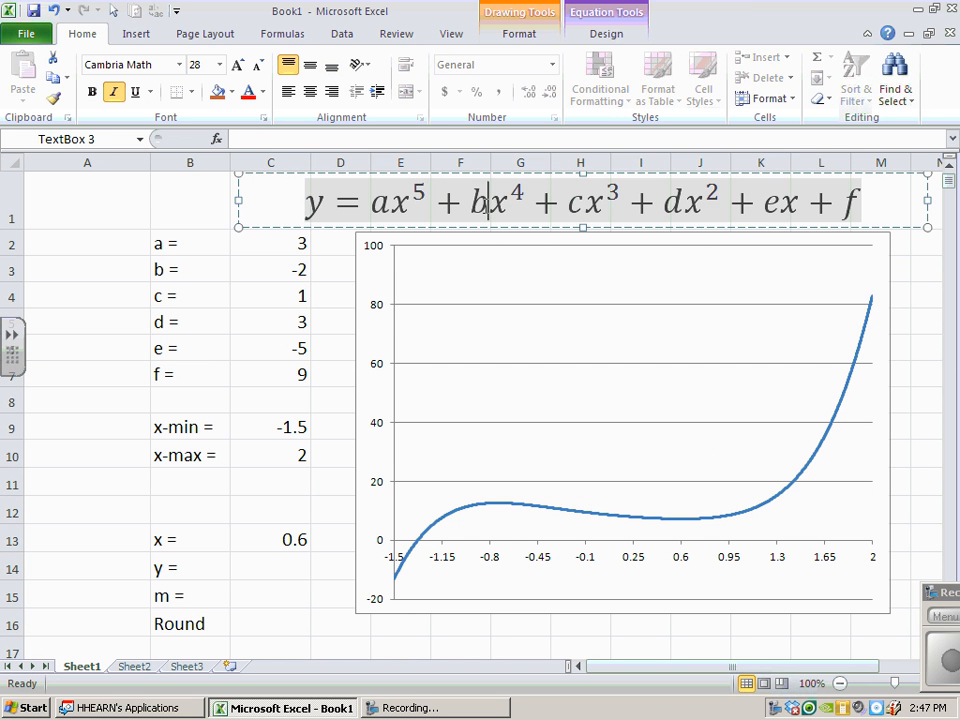
pyautogui.click(289, 541)
pyautogui.click(276, 568)
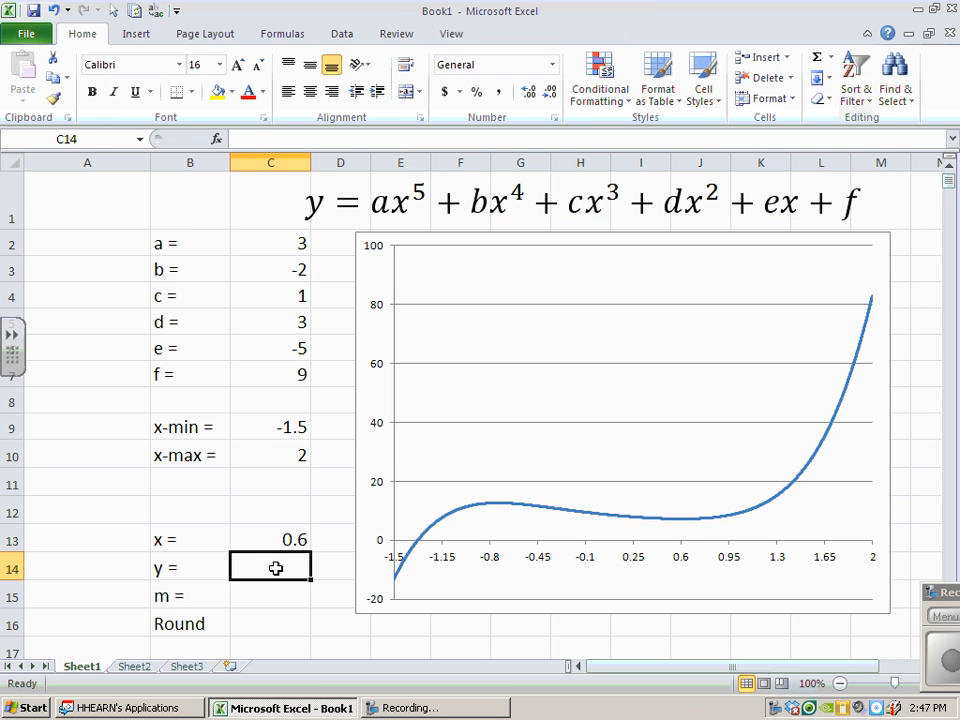
pyautogui.write('=')
pyautogui.click(292, 244)
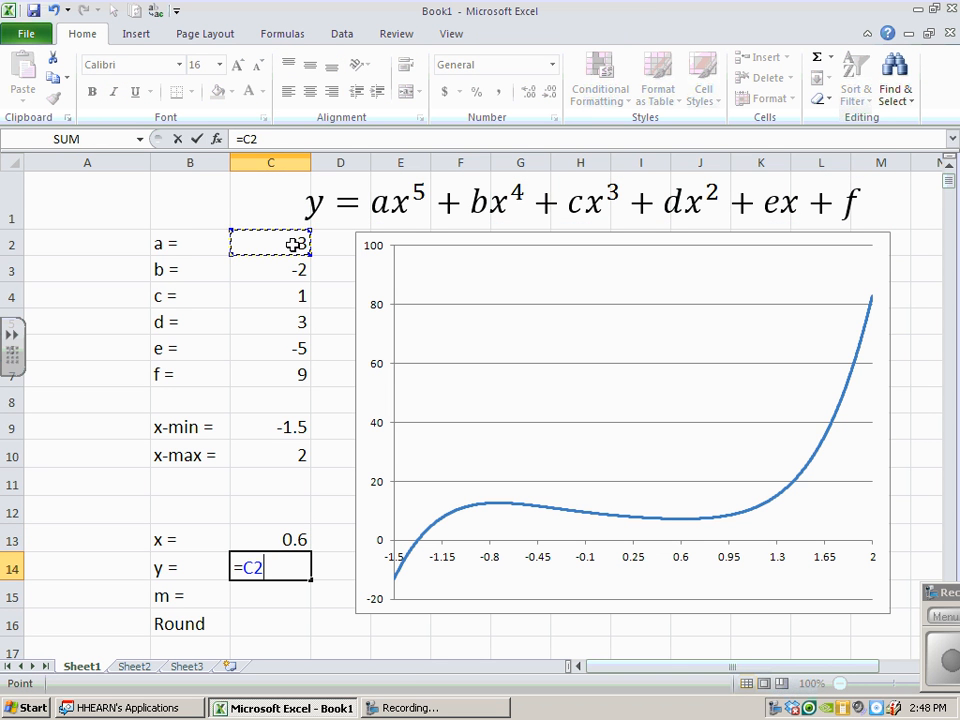
pyautogui.write('*')
pyautogui.click(300, 537)
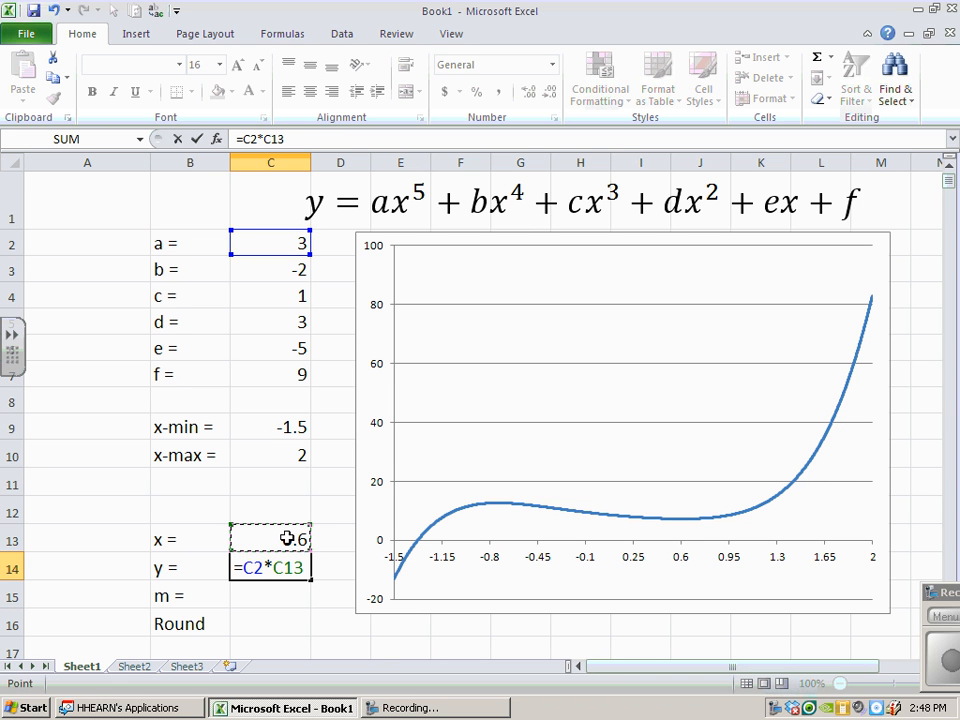
pyautogui.write('^5+')
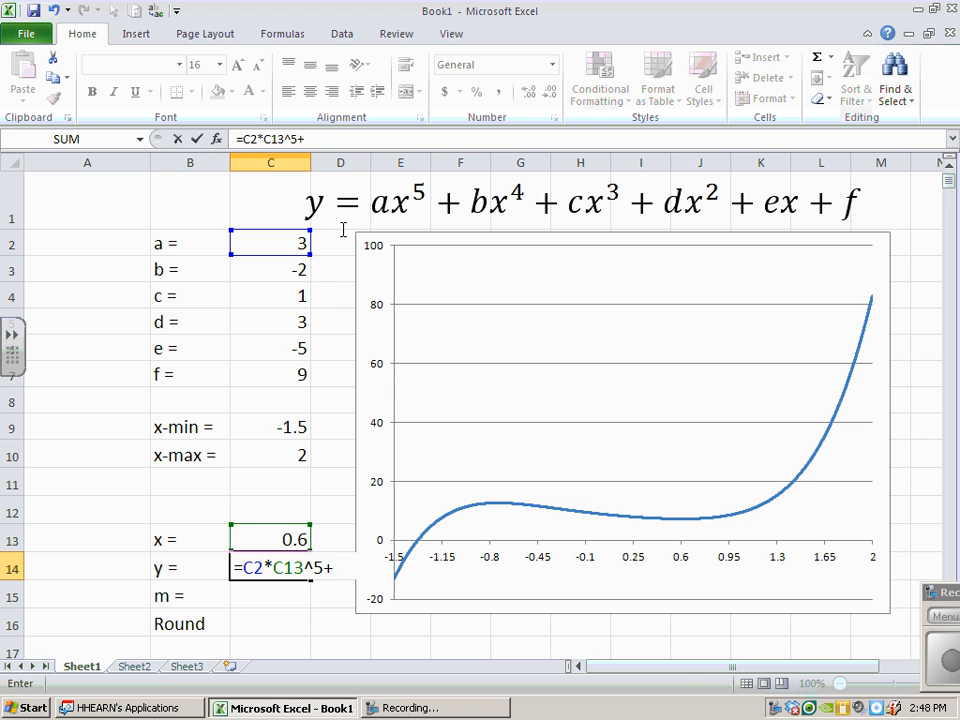
# Step: Extend the C14 formula with the fourth- and third-degree terms, C3*C13^4+C4*C13^3+
pyautogui.click(283, 273)
pyautogui.write('*')
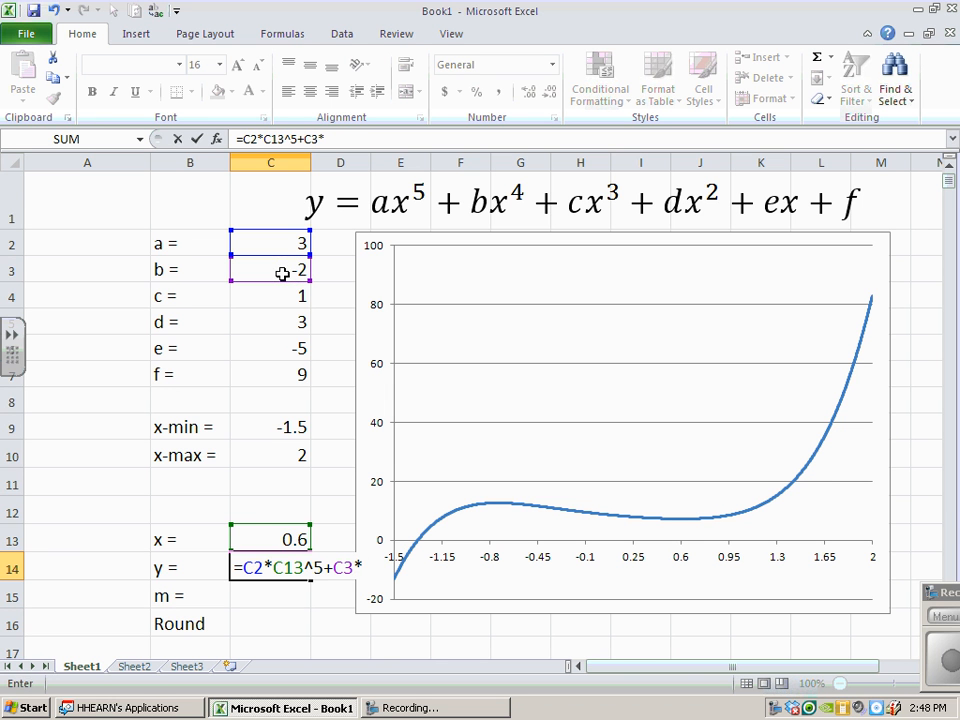
pyautogui.click(289, 540)
pyautogui.write('^')
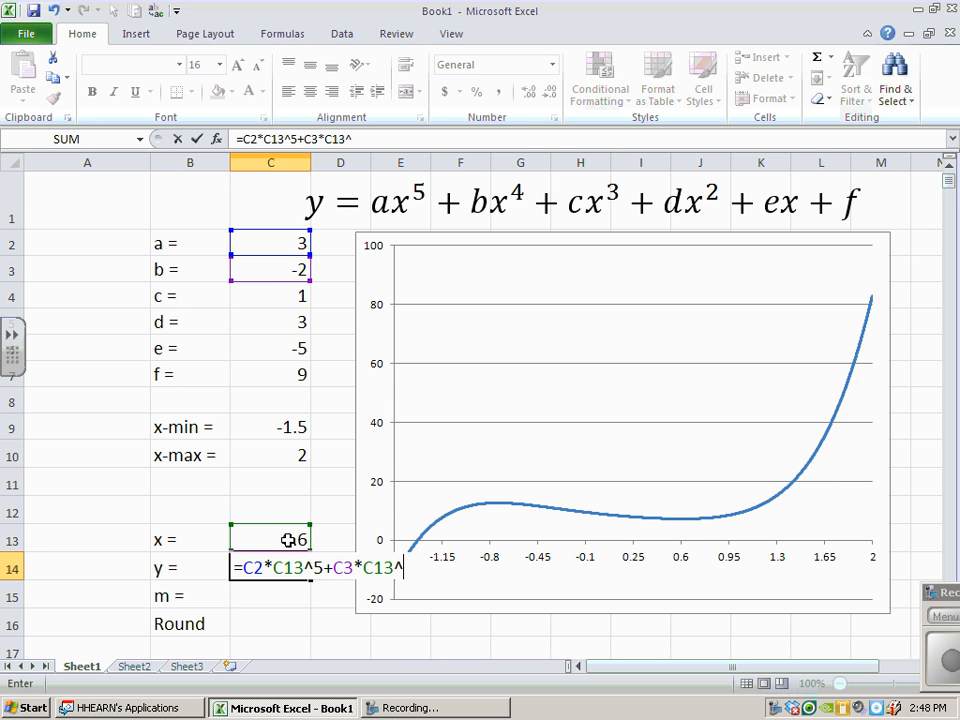
pyautogui.write('4+')
pyautogui.click(297, 295)
pyautogui.write('*')
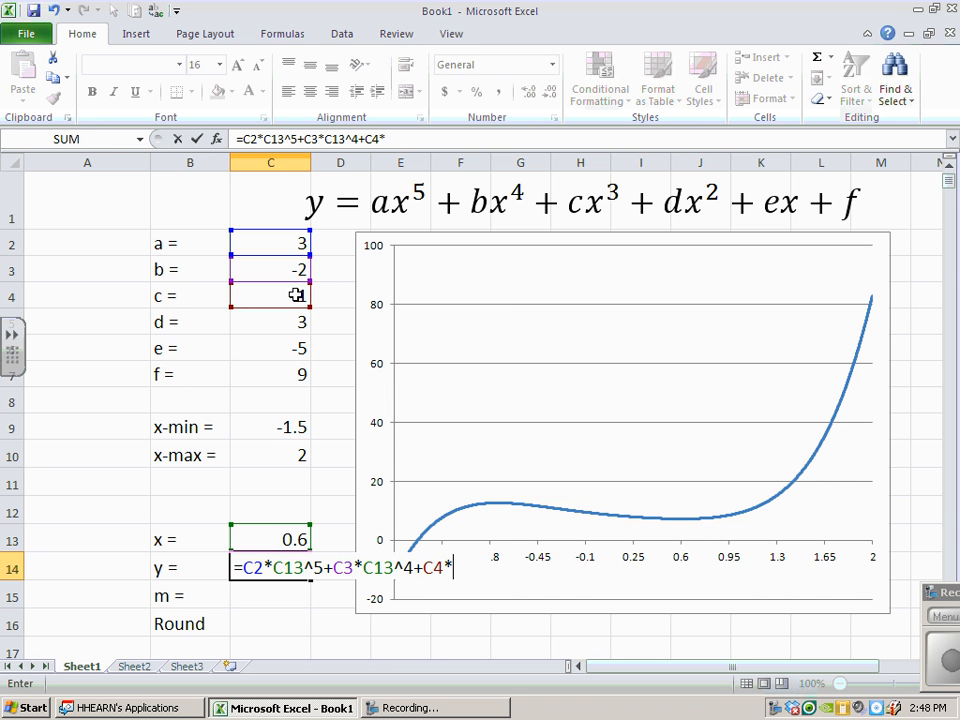
pyautogui.click(266, 540)
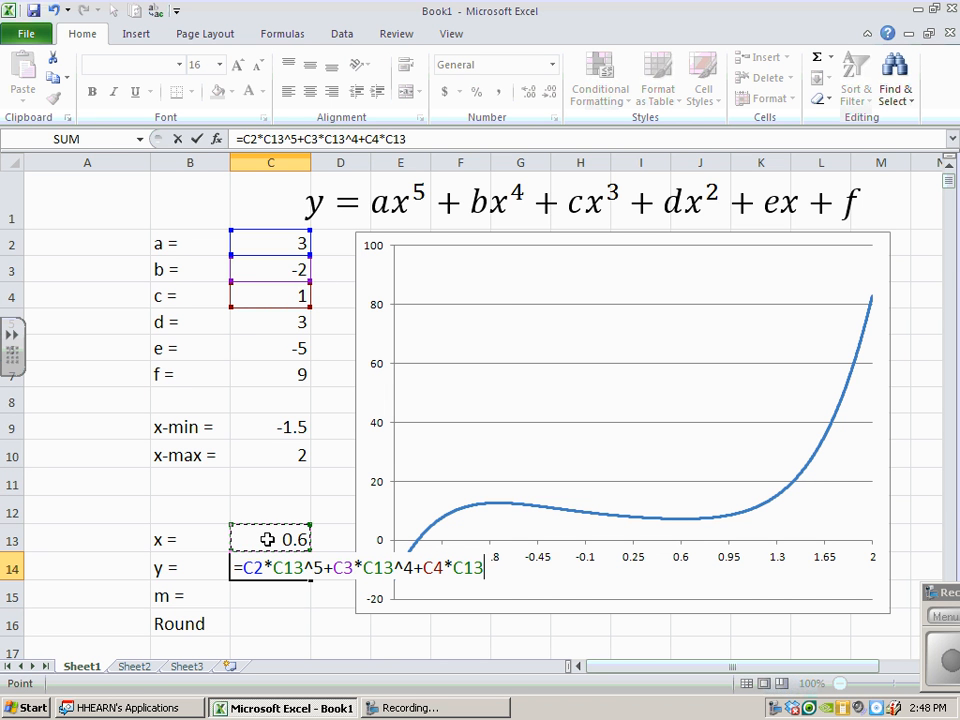
pyautogui.write('^3+')
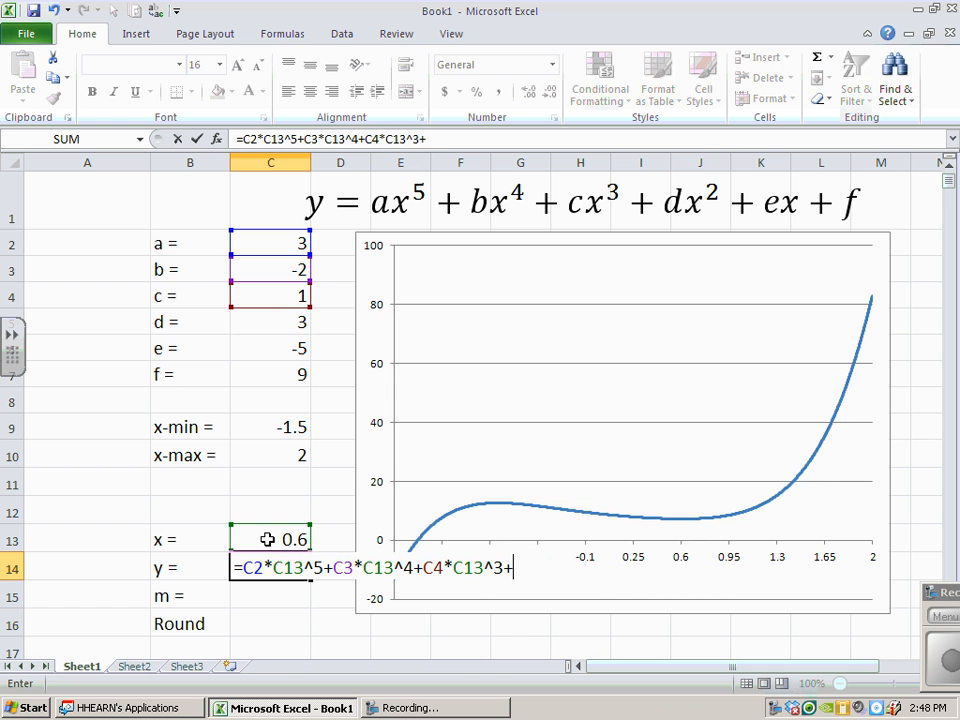
# Step: Add the squared term C5*C13^2 to the C14 formula and begin the linear term with coefficient C6
pyautogui.click(291, 320)
pyautogui.write('*')
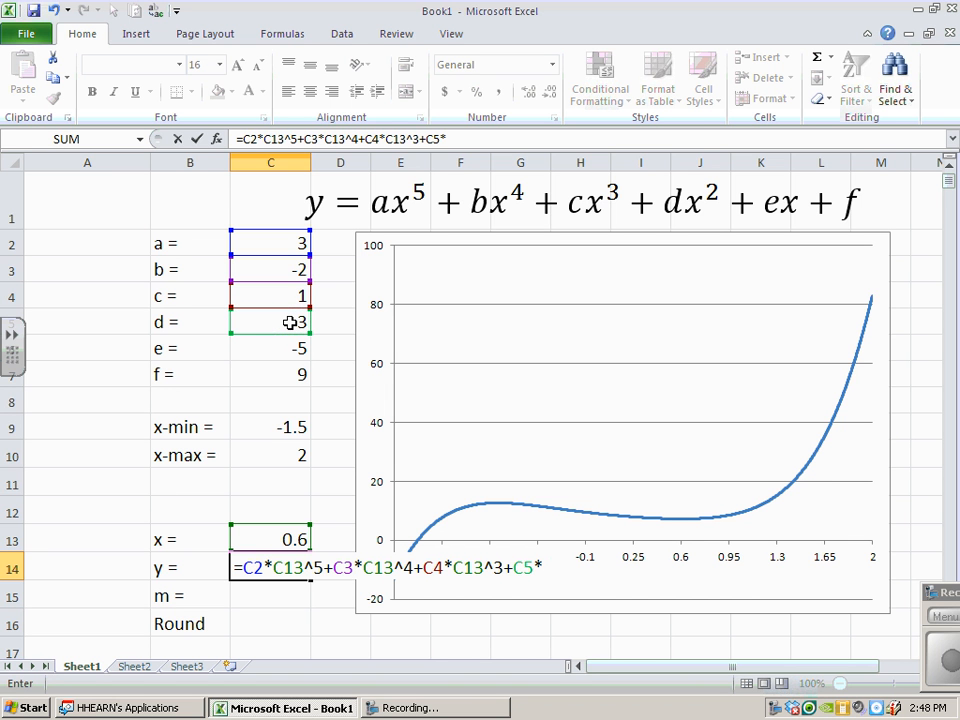
pyautogui.click(285, 540)
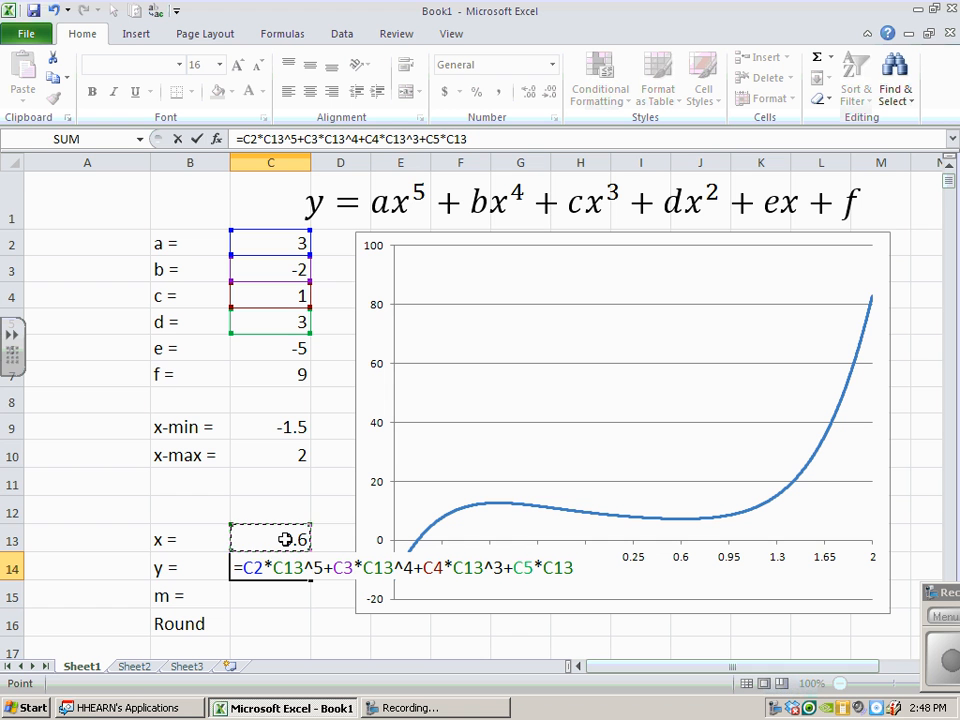
pyautogui.write('^2+')
pyautogui.click(297, 347)
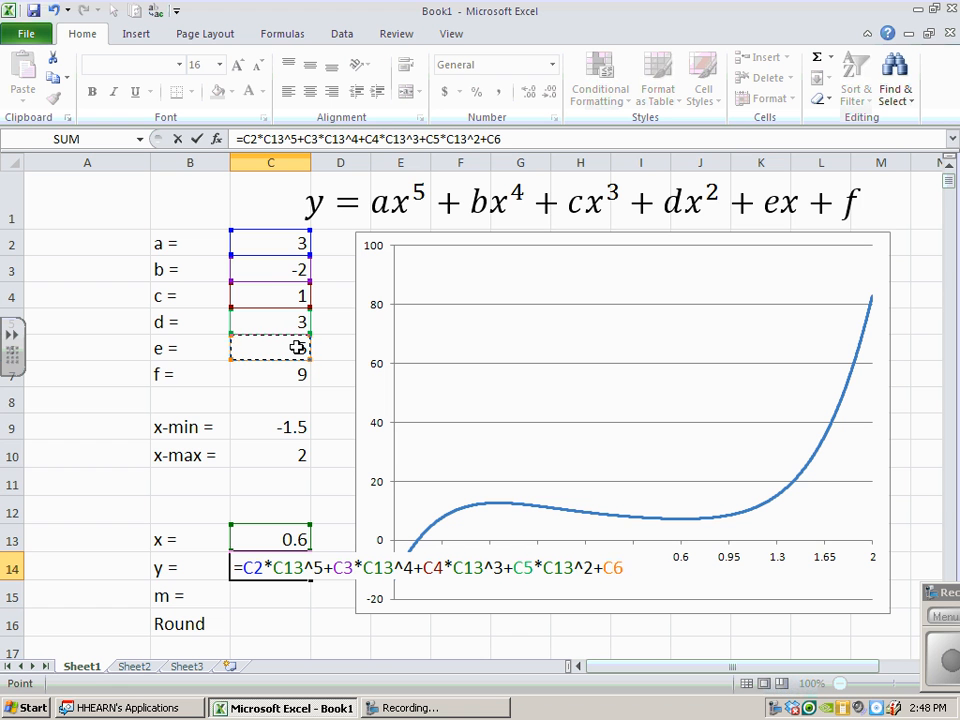
# Step: Complete the y formula in C14 by multiplying the C6 term by C13 and adding the constant C7
pyautogui.write('*')
pyautogui.click(275, 540)
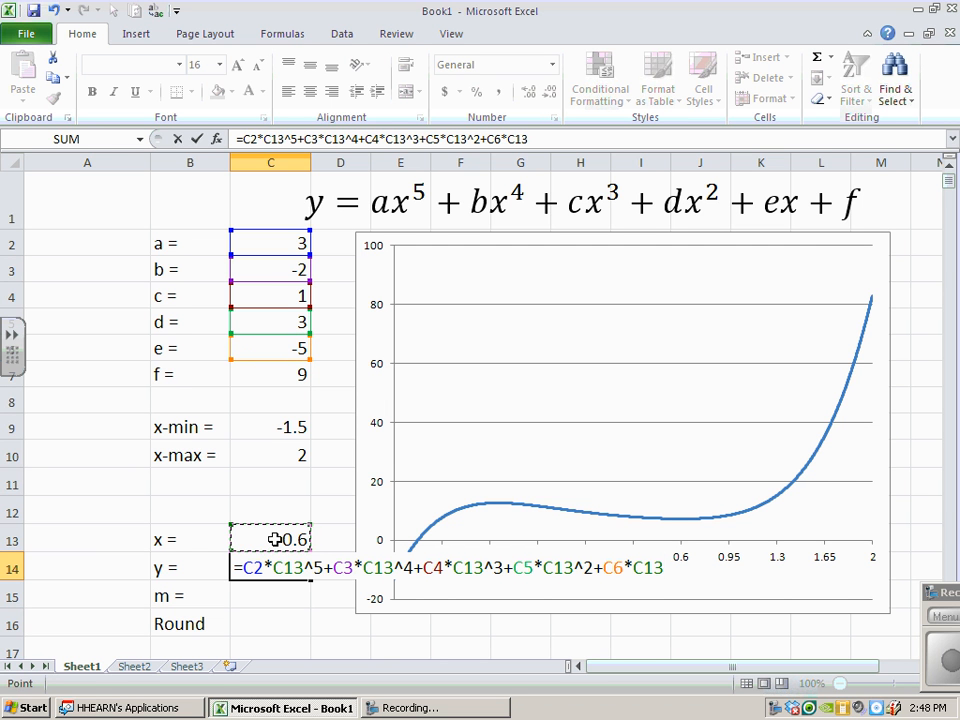
pyautogui.write('+')
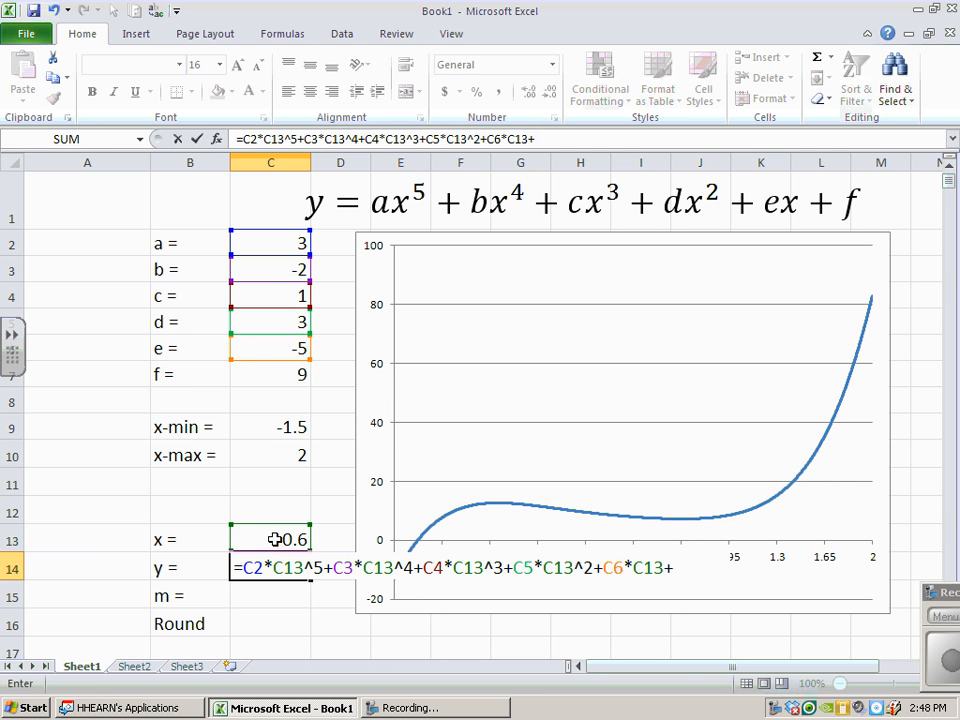
pyautogui.click(294, 370)
pyautogui.press('Return')
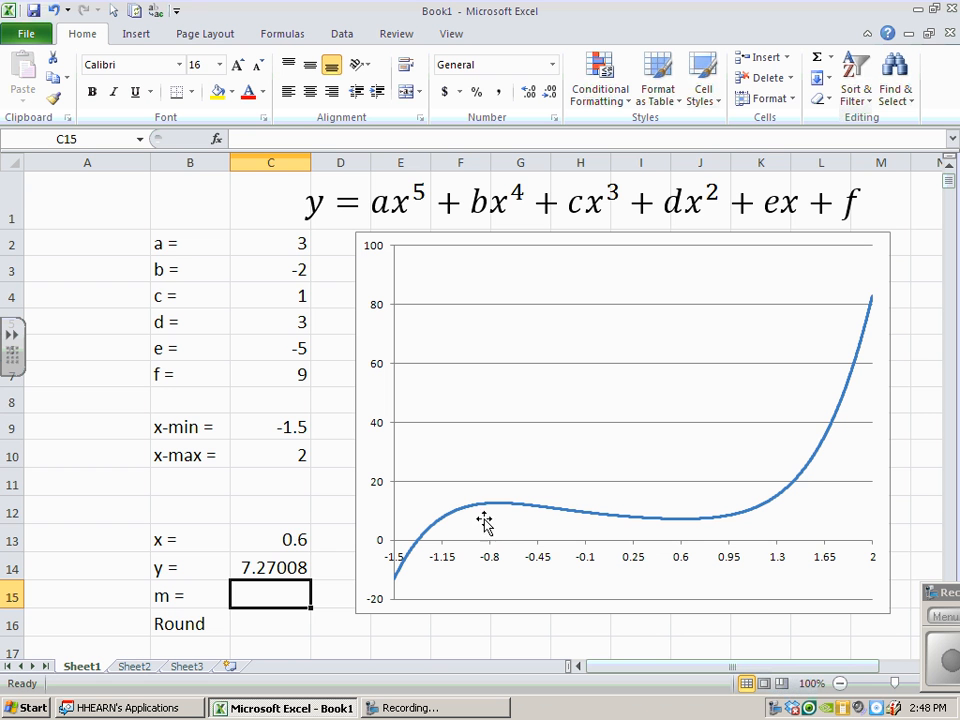
# Step: Set x in C13 to -0.8 and check the curve's value at that point on the chart
pyautogui.click(289, 540)
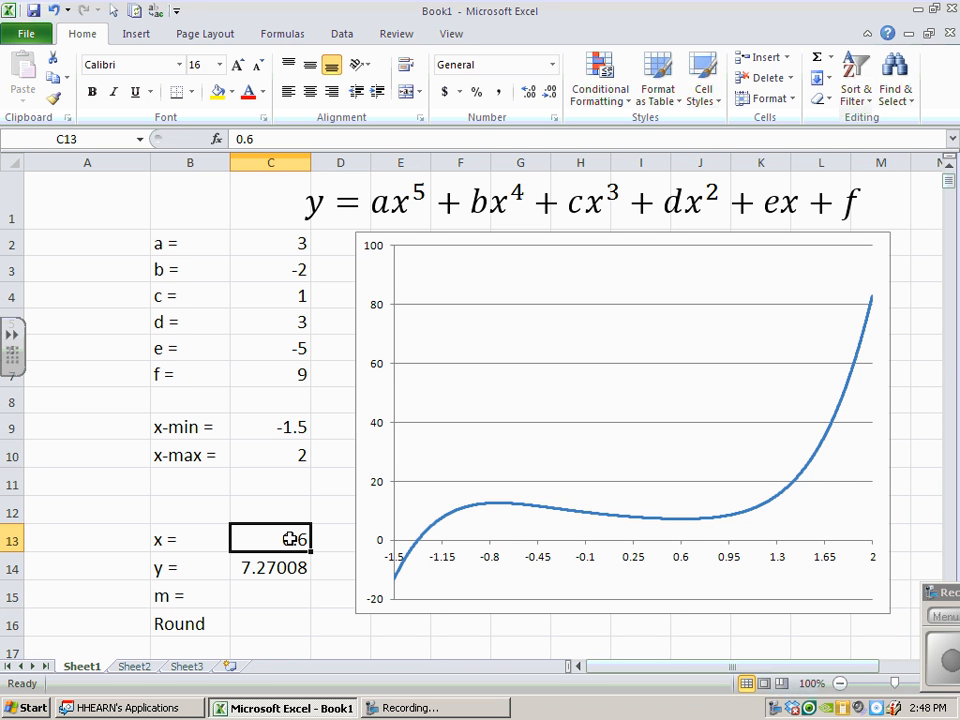
pyautogui.write('-.8')
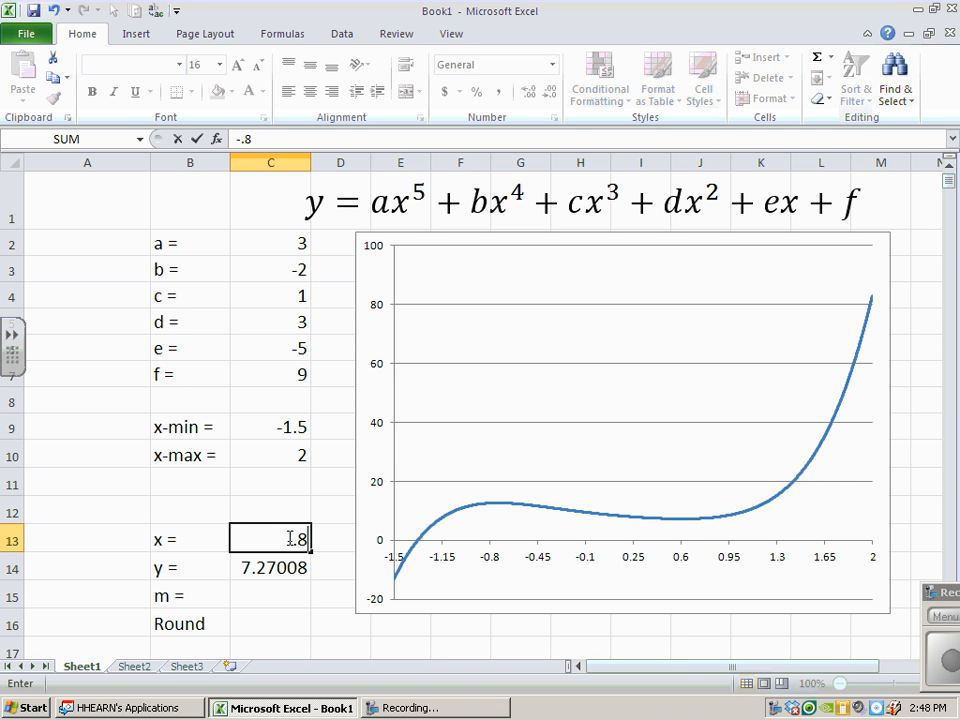
pyautogui.press('Return')
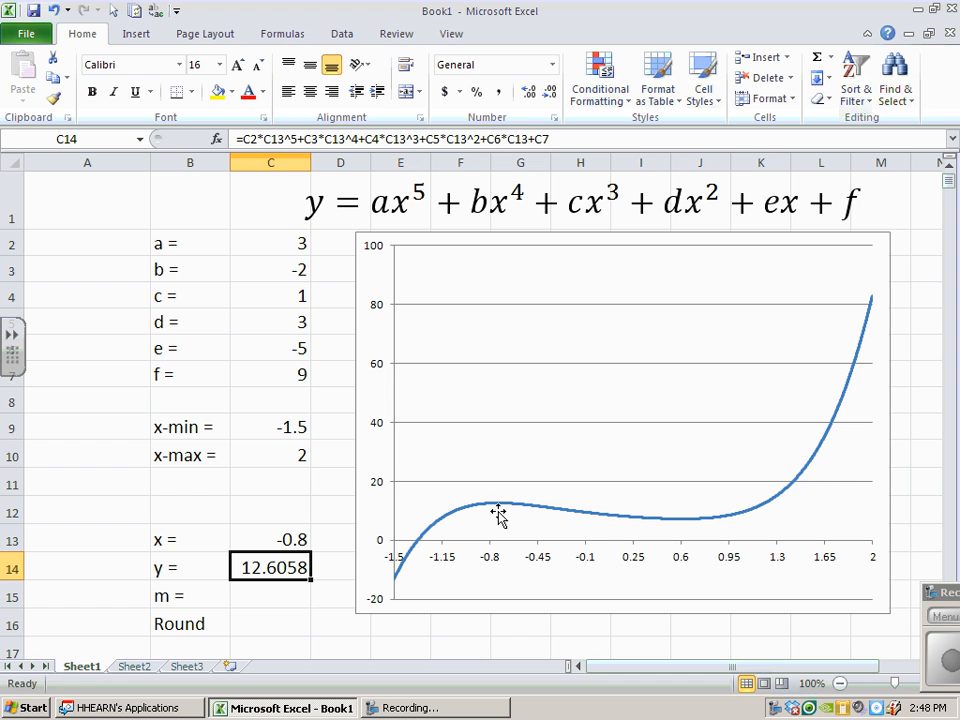
pyautogui.moveTo(490, 508)
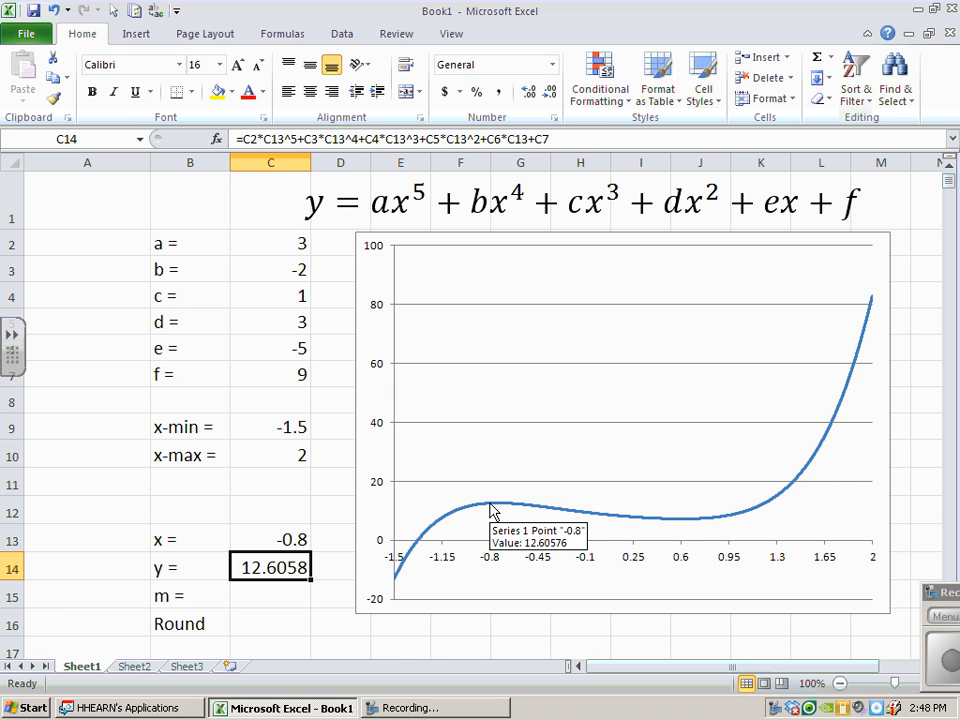
# Step: Begin the slope formula in C15 with the first derivative term, =5*C2*C13^4, and start the next term with +4
pyautogui.click(271, 592)
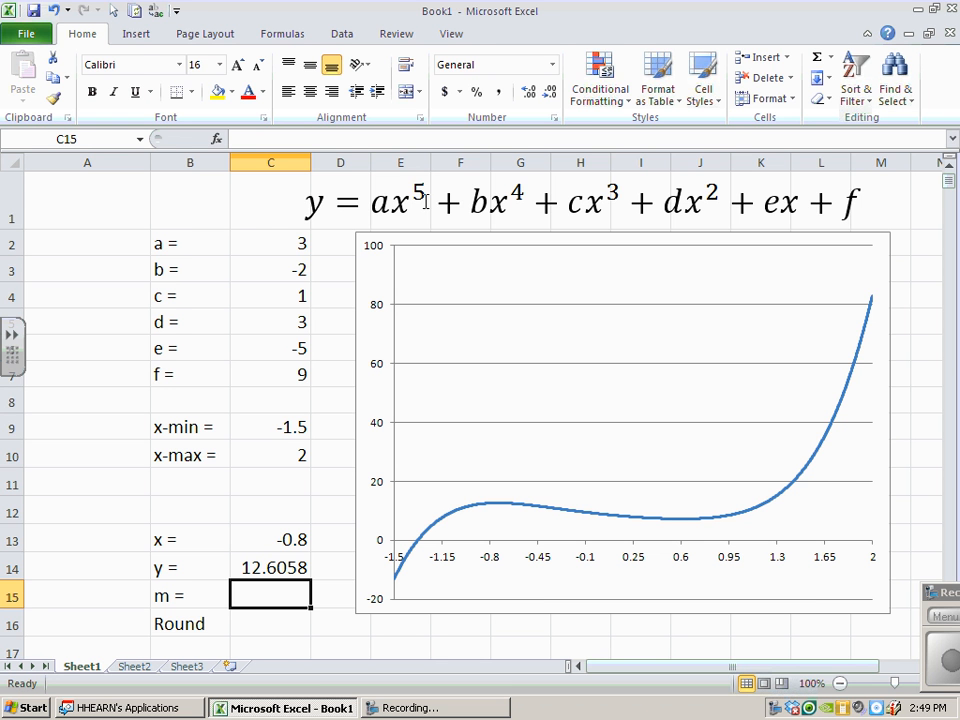
pyautogui.click(385, 200)
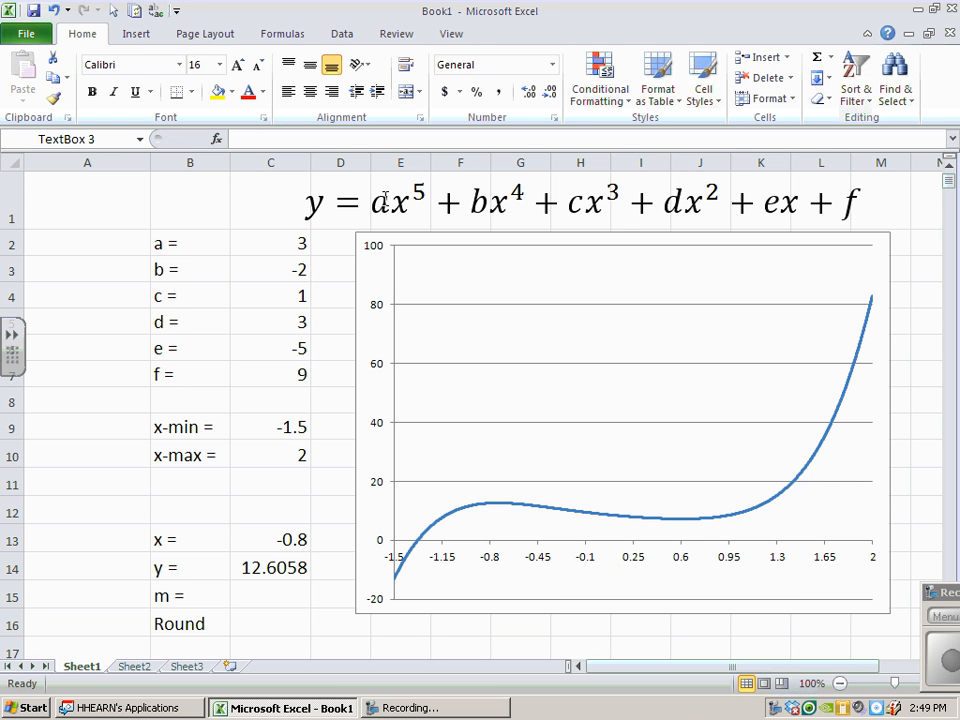
pyautogui.click(271, 592)
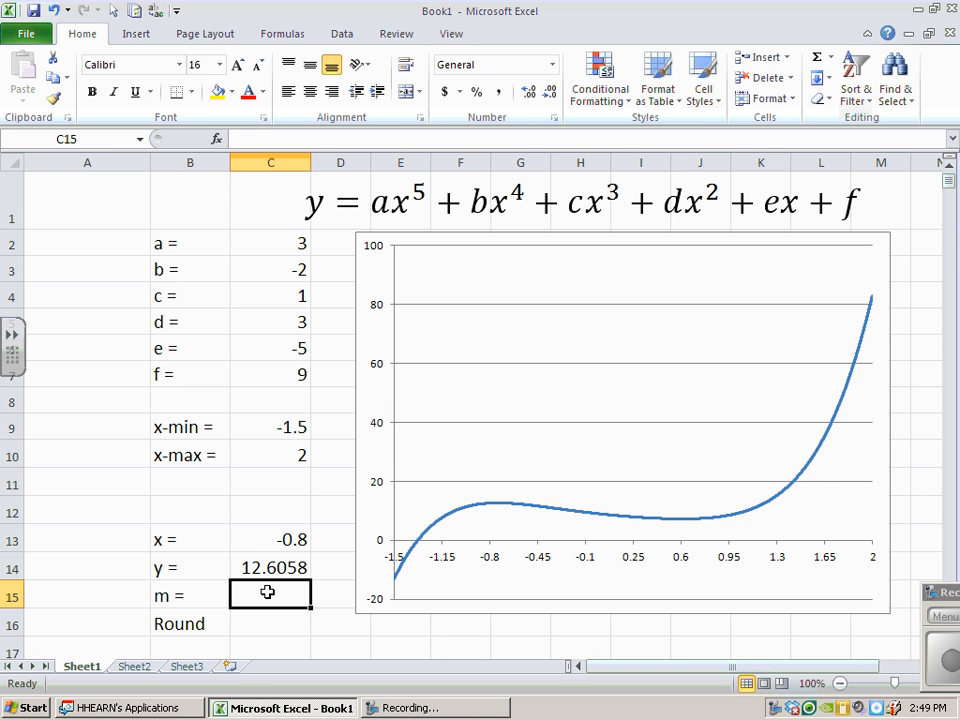
pyautogui.write('=')
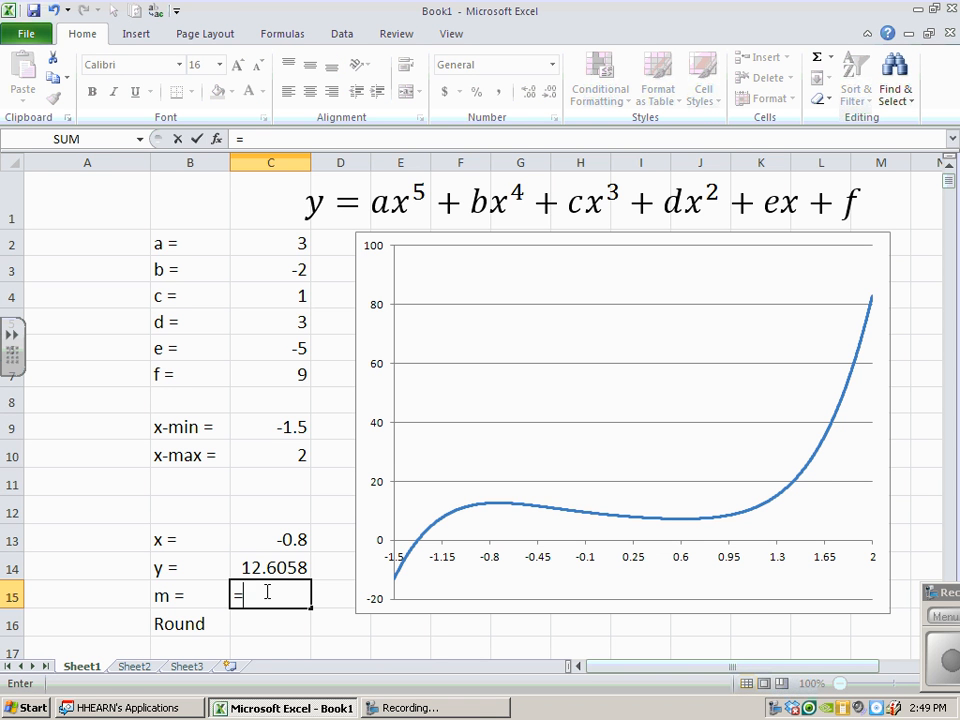
pyautogui.write('5*')
pyautogui.click(290, 244)
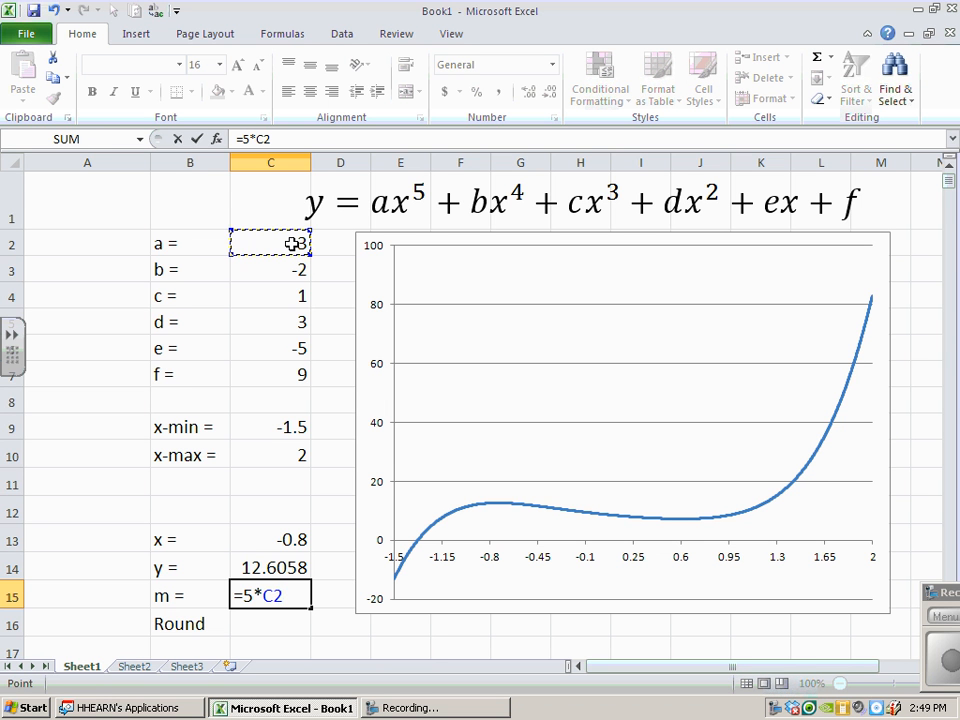
pyautogui.write('*')
pyautogui.click(287, 539)
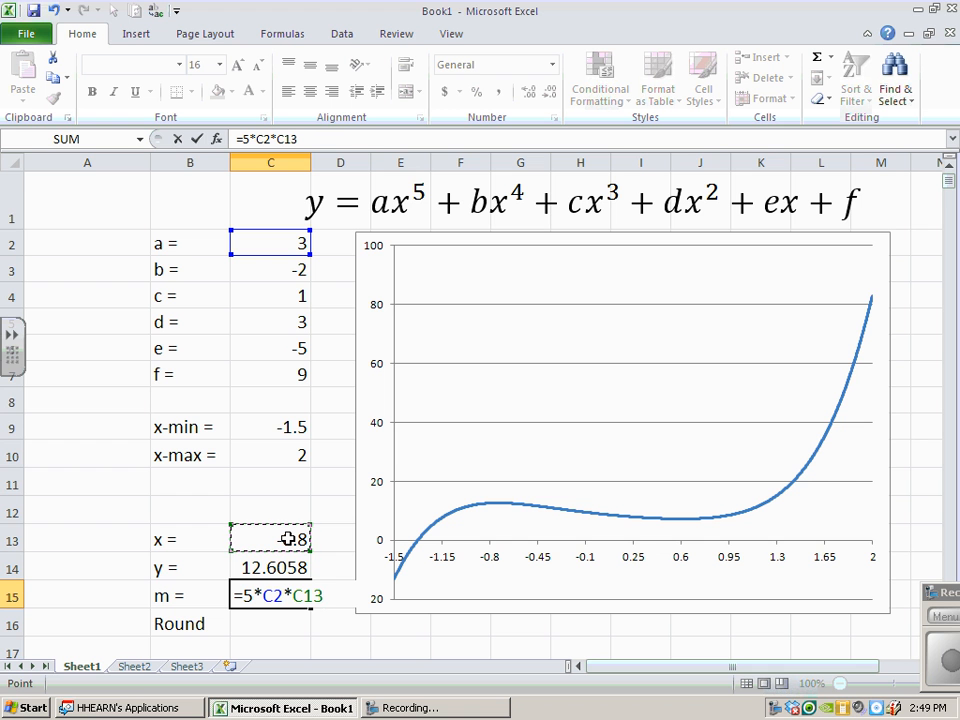
pyautogui.write('^4_ +4')
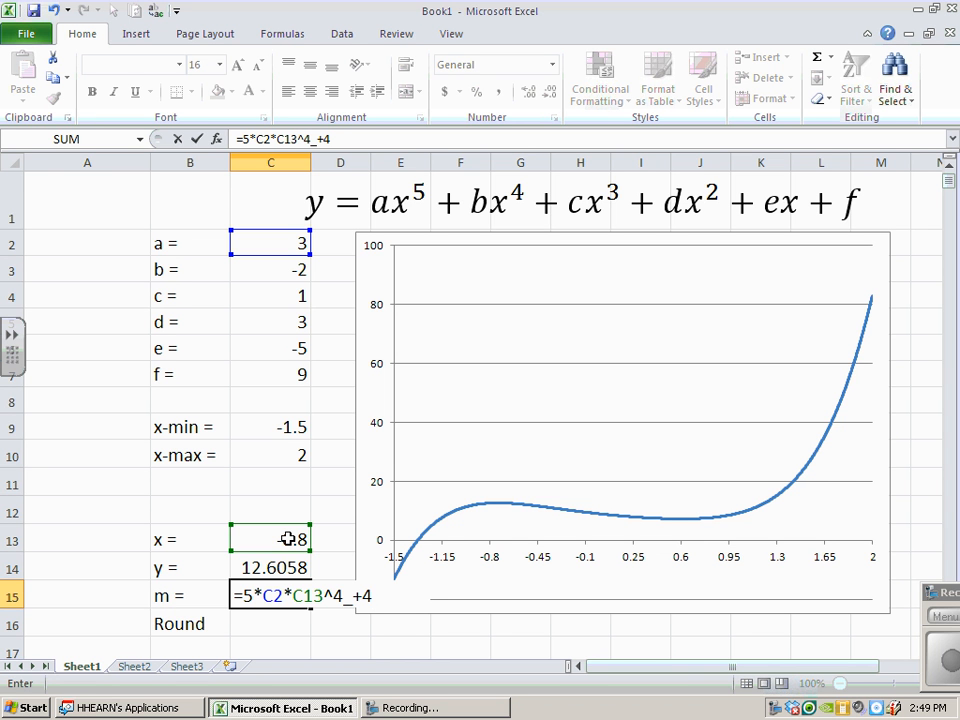
# Step: Complete the second derivative term in C15 as 4*C3*C13^3 and remove the stray underscore after the first term
pyautogui.write('*')
pyautogui.click(288, 268)
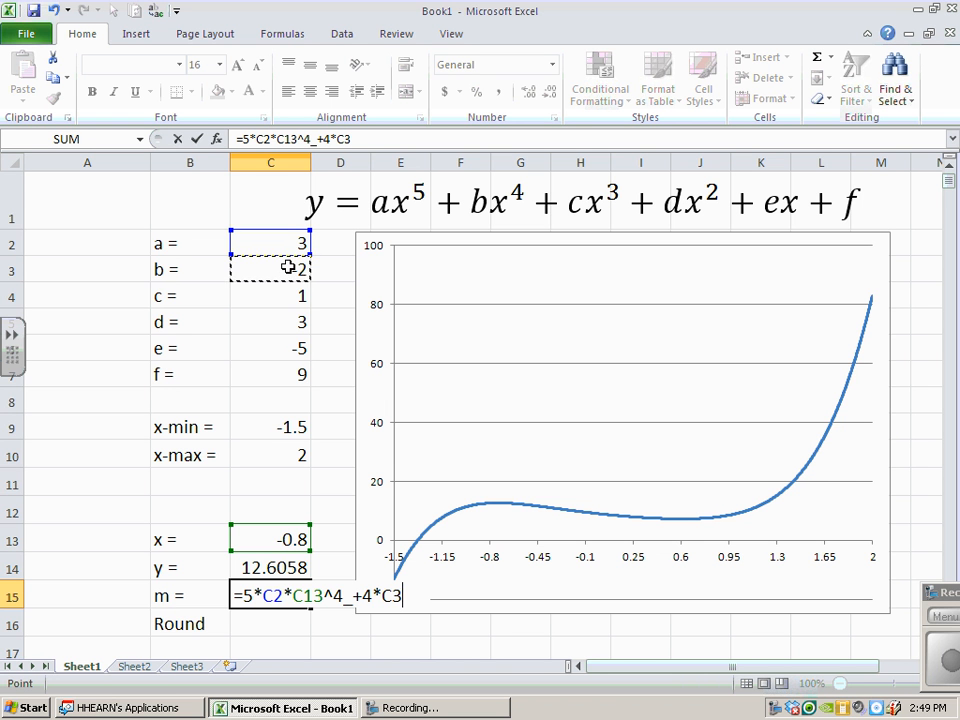
pyautogui.write('*')
pyautogui.click(278, 540)
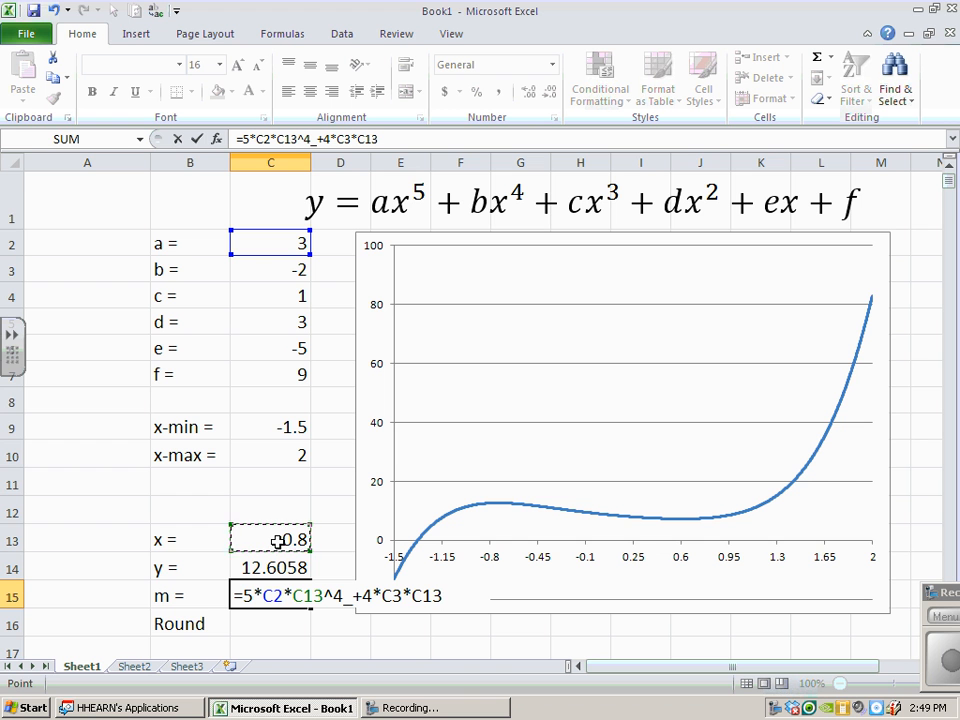
pyautogui.write('^3')
pyautogui.click(350, 597)
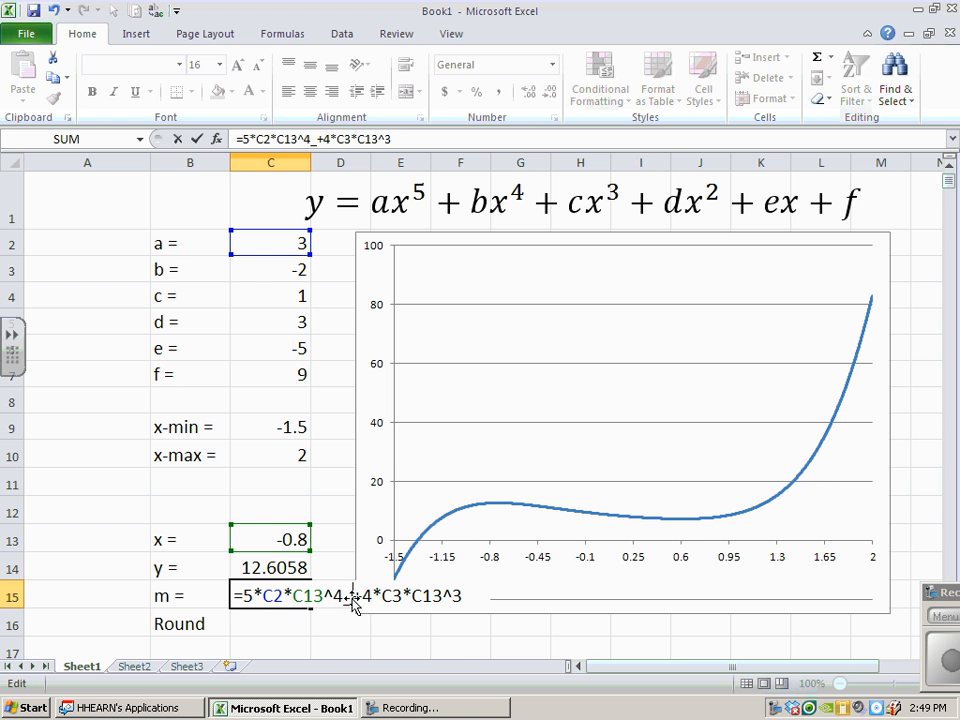
pyautogui.press('Delete')
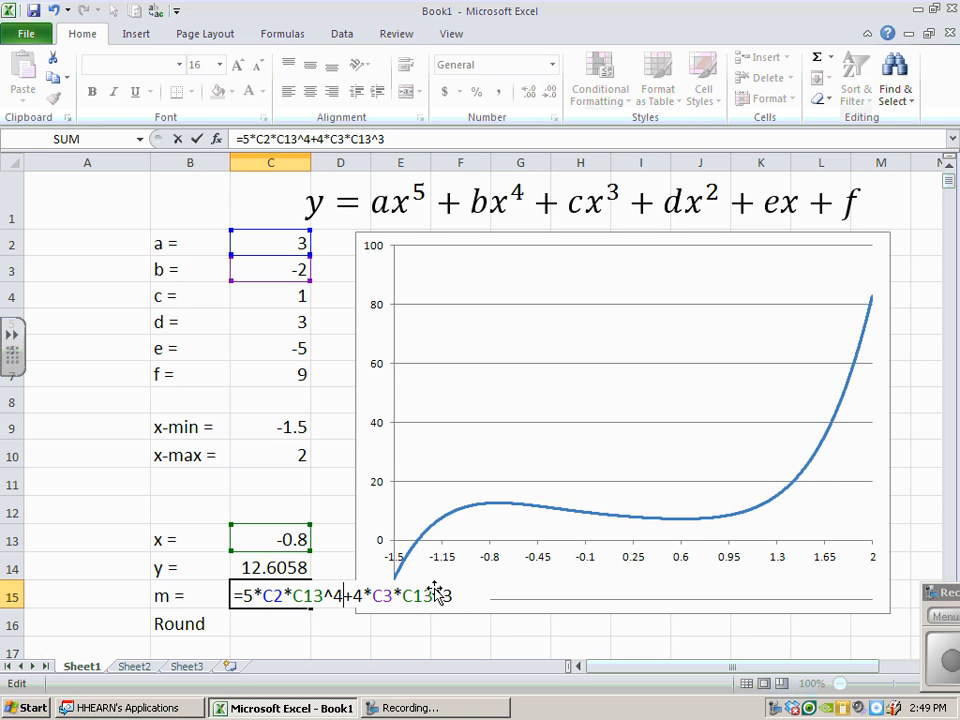
# Step: Append the third derivative term, +3*C4*C13^2, to the slope formula in C15, followed by a plus sign
pyautogui.click(488, 598)
pyautogui.write('+3*')
pyautogui.click(297, 292)
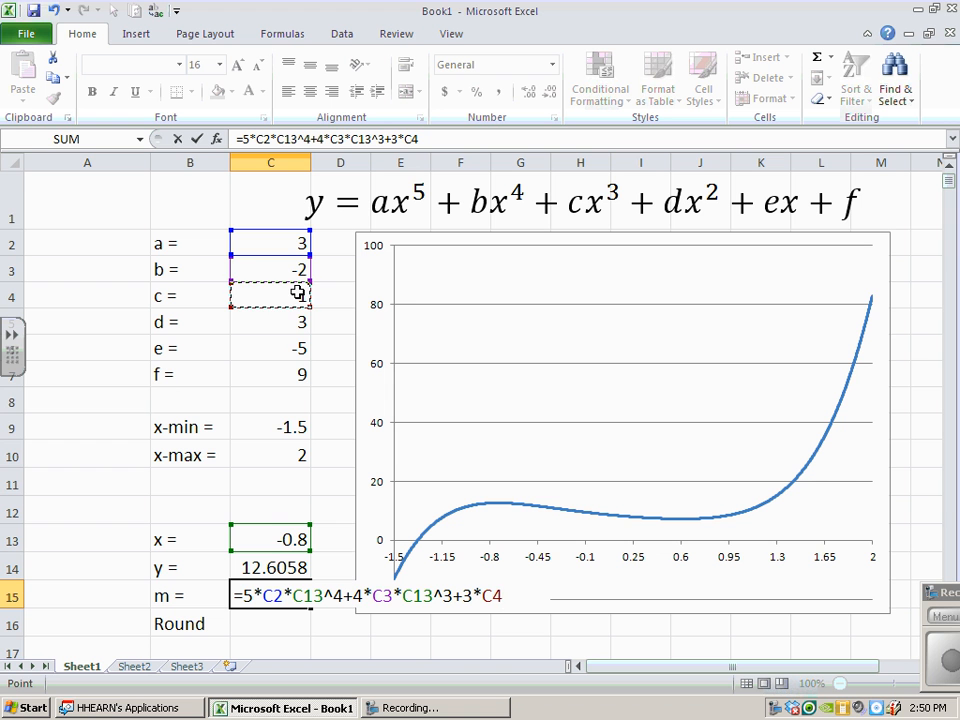
pyautogui.write('*')
pyautogui.click(276, 541)
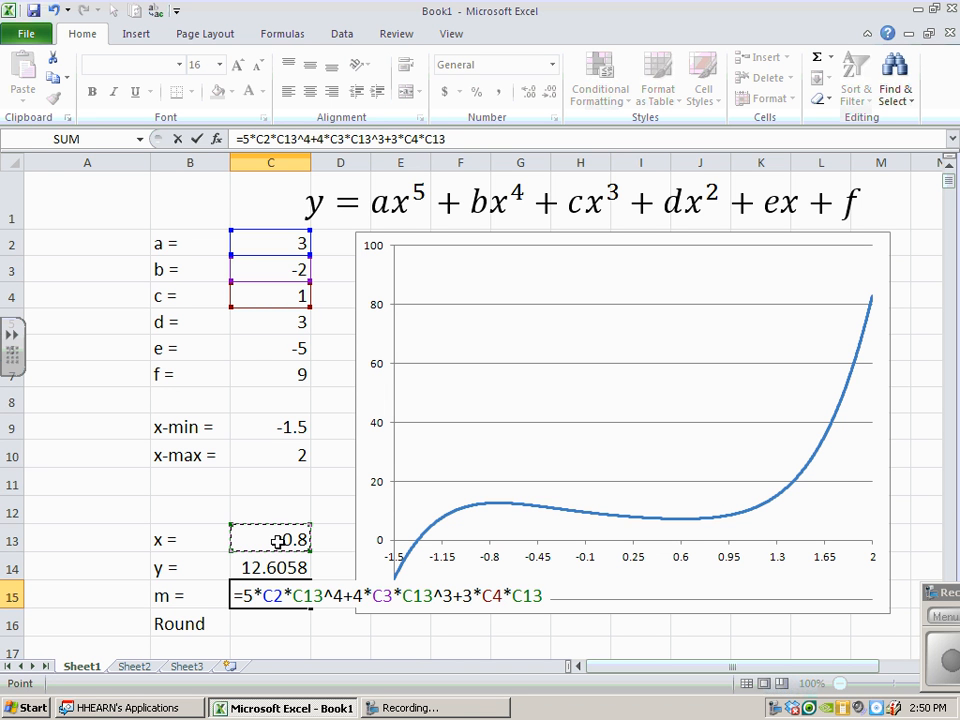
pyautogui.write('^2+')
pyautogui.click(280, 321)
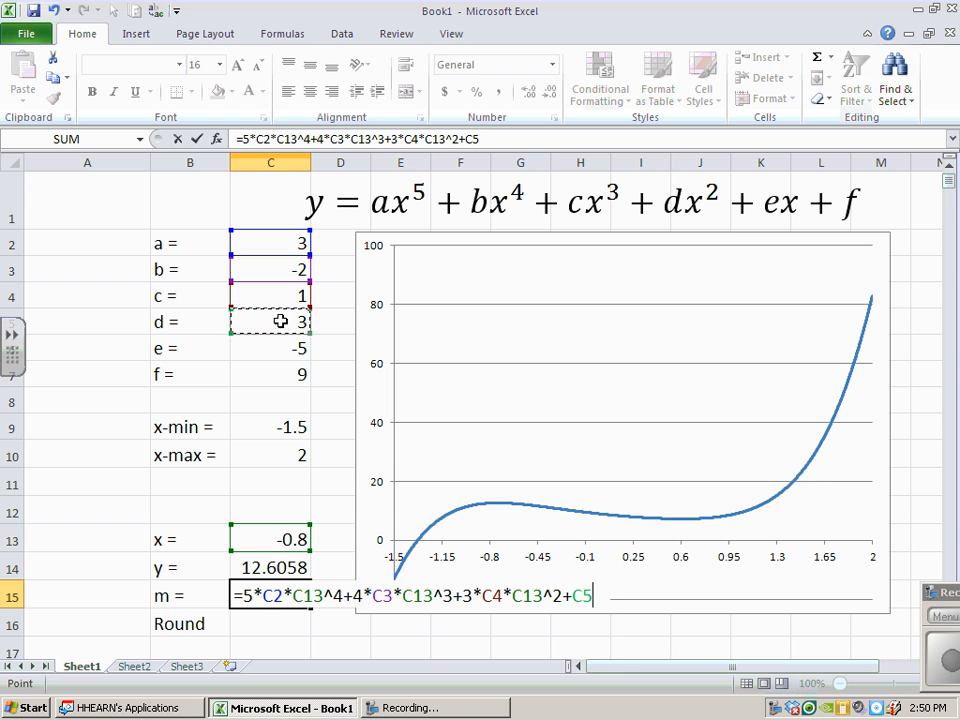
pyautogui.press('BackSpace')
pyautogui.press('BackSpace')
# Step: Finish the slope formula in C15 with the last terms, 2*C5*C13+C6, and enter it
pyautogui.write('2*')
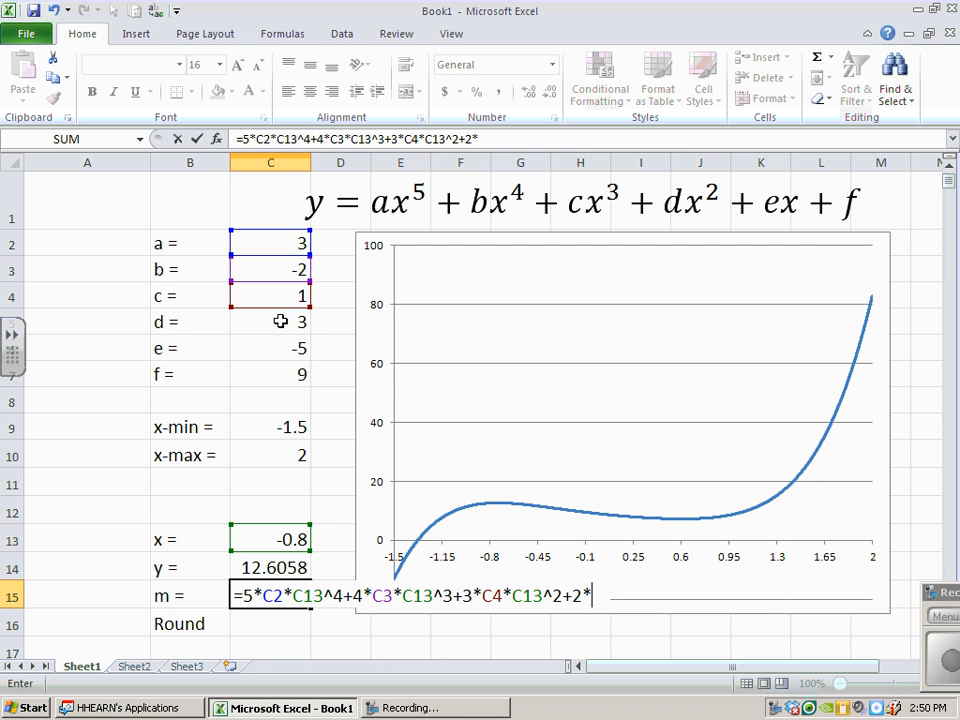
pyautogui.click(285, 323)
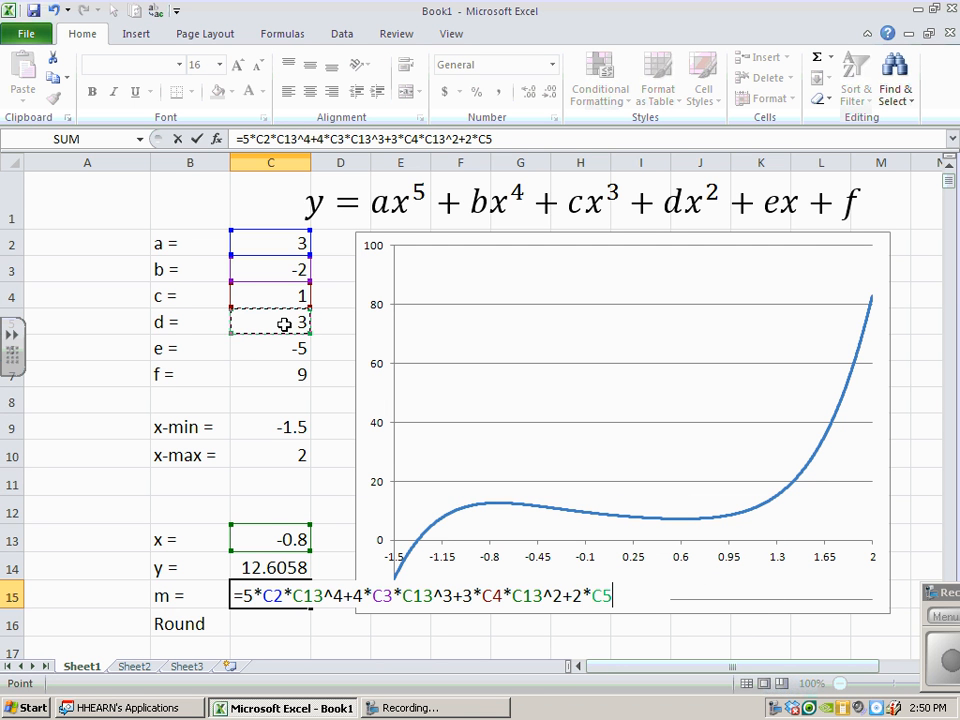
pyautogui.write('*')
pyautogui.click(269, 541)
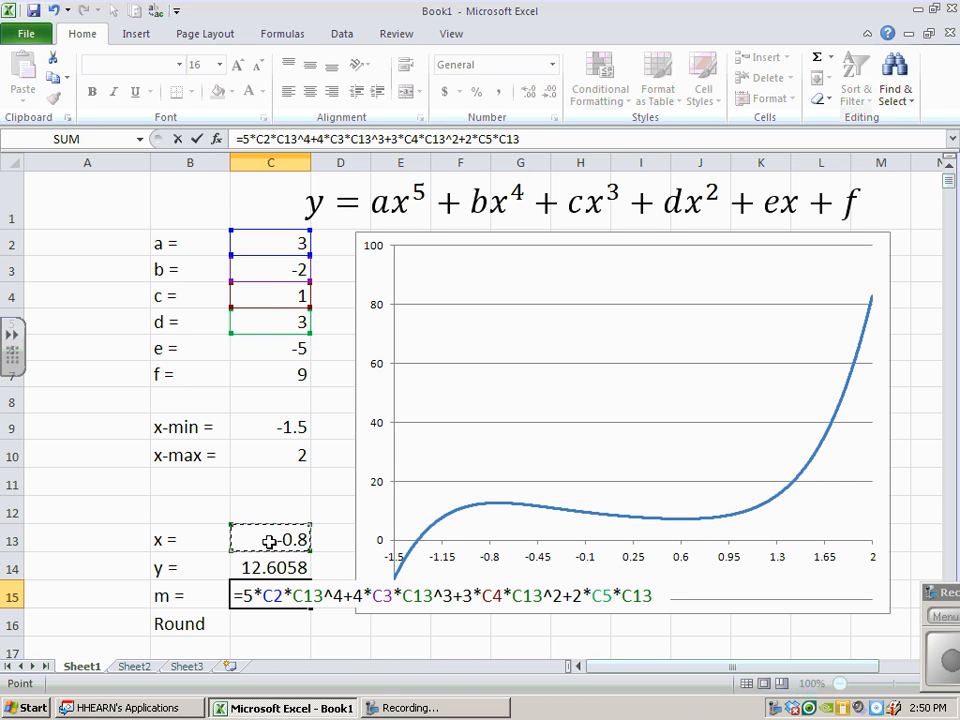
pyautogui.write('+')
pyautogui.click(273, 344)
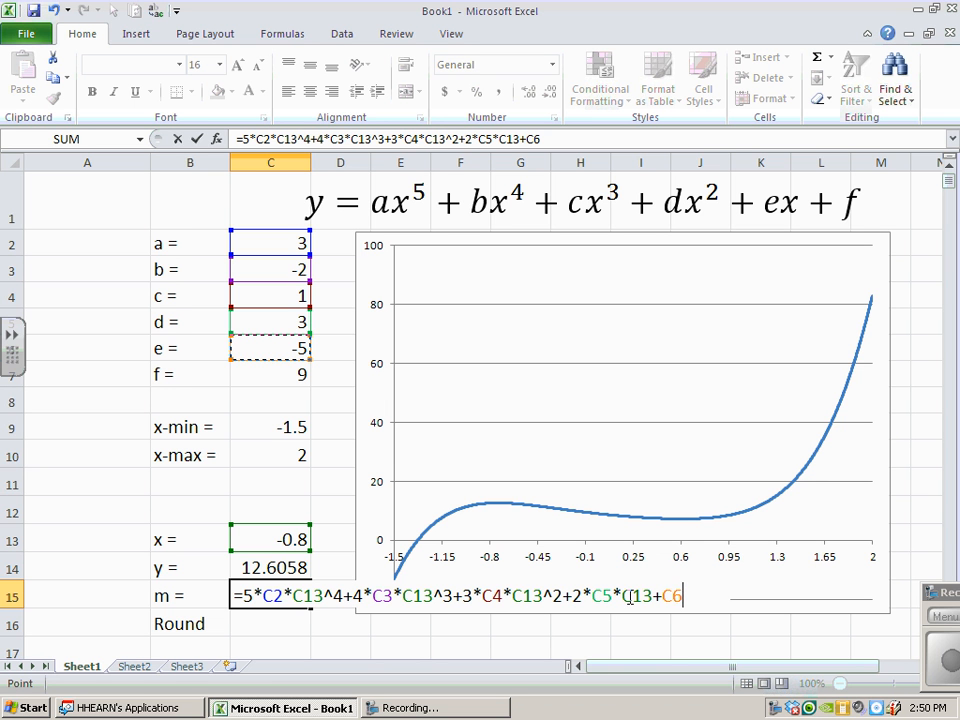
pyautogui.press('Return')
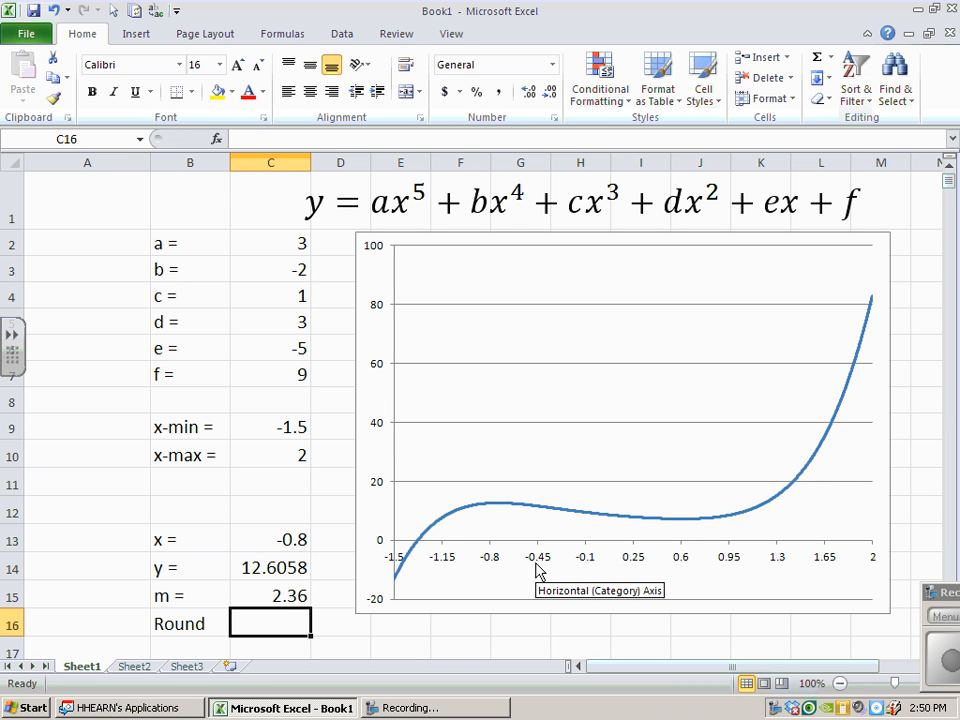
# Step: Set x in C13 to -0.45 to test the slope at that point
pyautogui.click(296, 540)
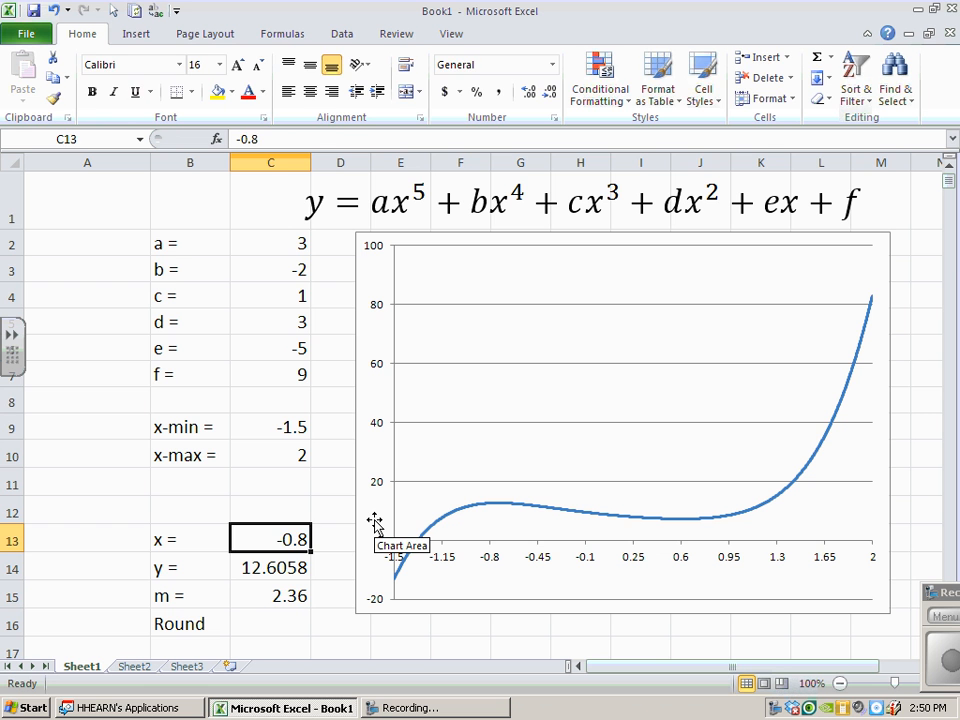
pyautogui.write('-.45')
pyautogui.press('Return')
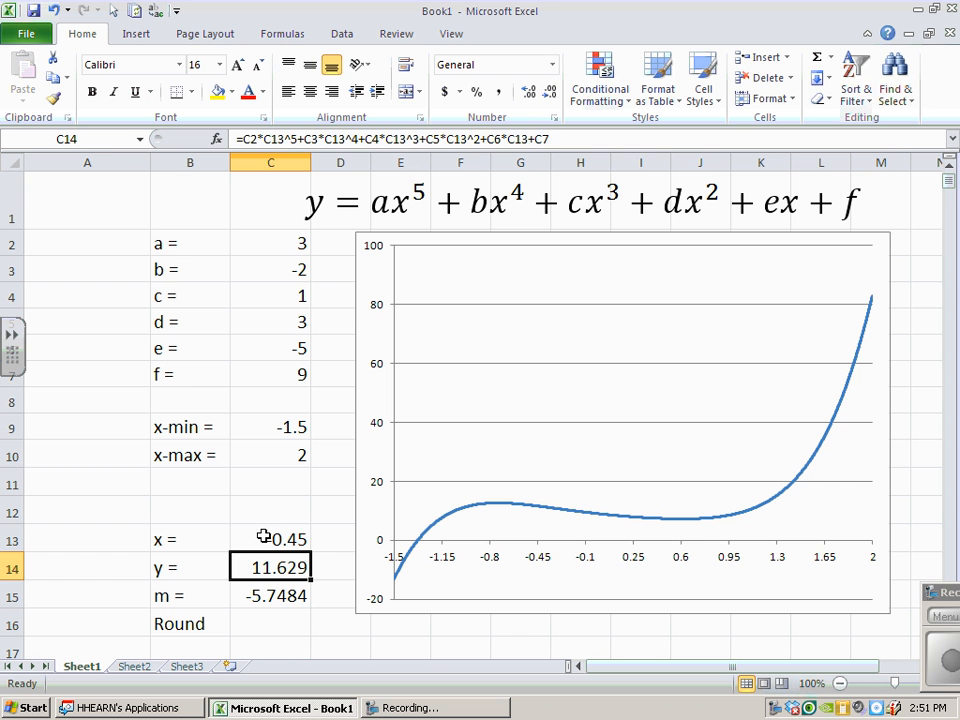
# Step: Set x in C13 to 1.6 to evaluate y and the slope there
pyautogui.click(290, 540)
pyautogui.write('1.6')
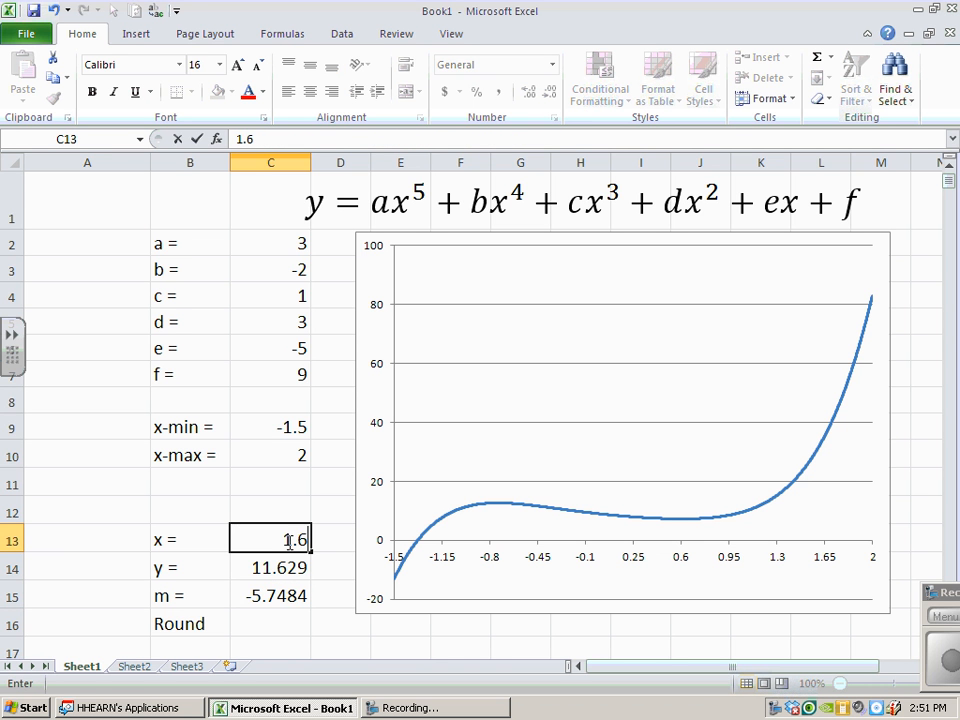
pyautogui.press('Return')
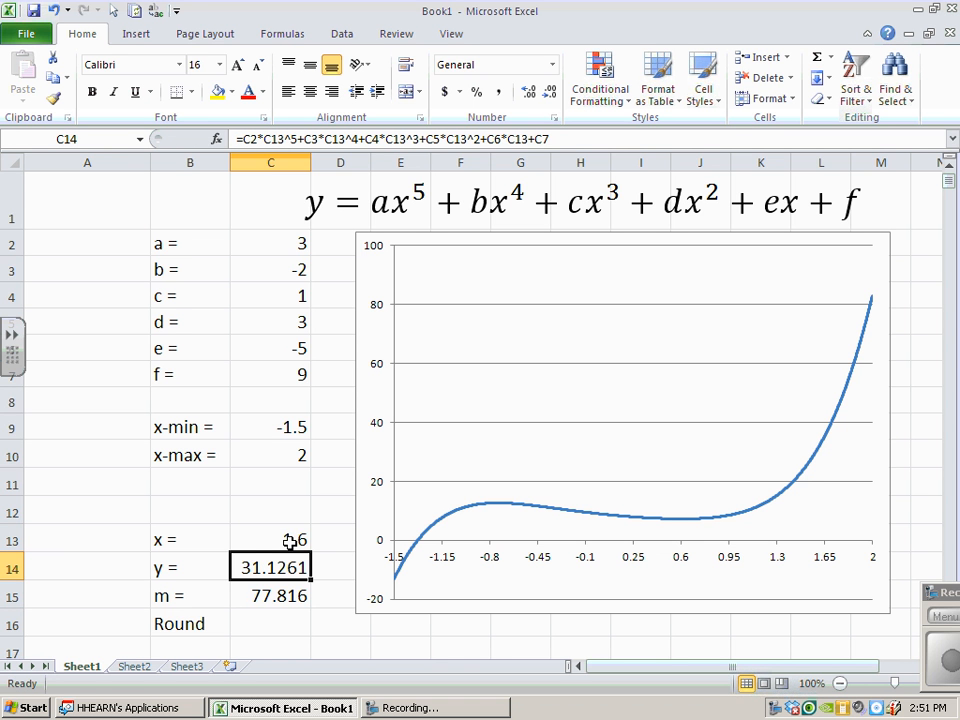
# Step: Review the x input in C13 and the y and slope formulas in C14 and C15
pyautogui.click(277, 592)
pyautogui.click(260, 566)
pyautogui.click(272, 596)
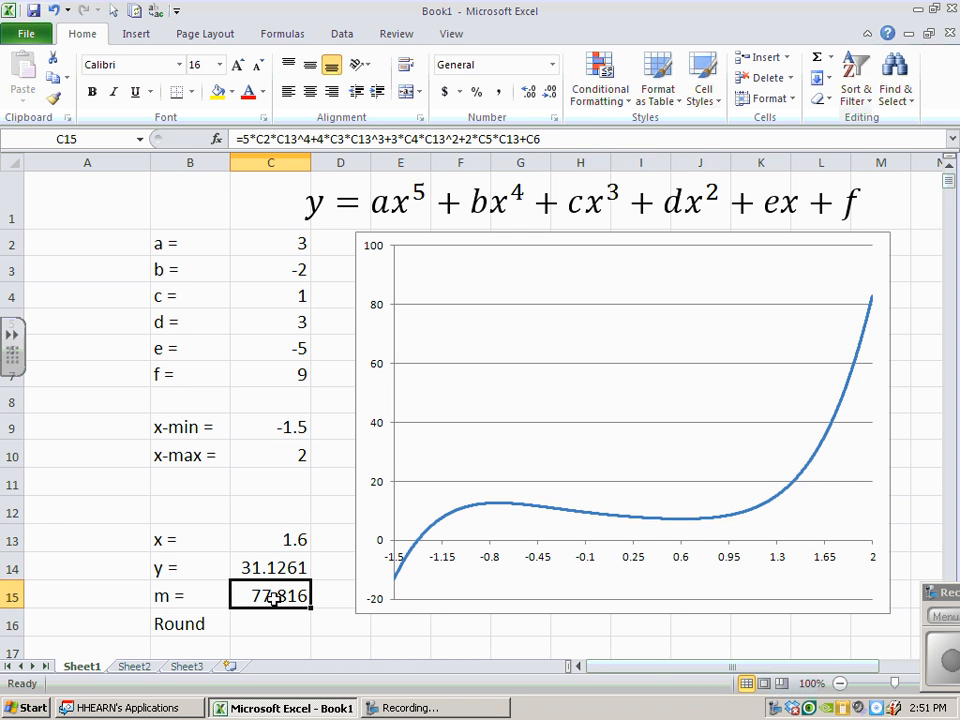
pyautogui.click(233, 509)
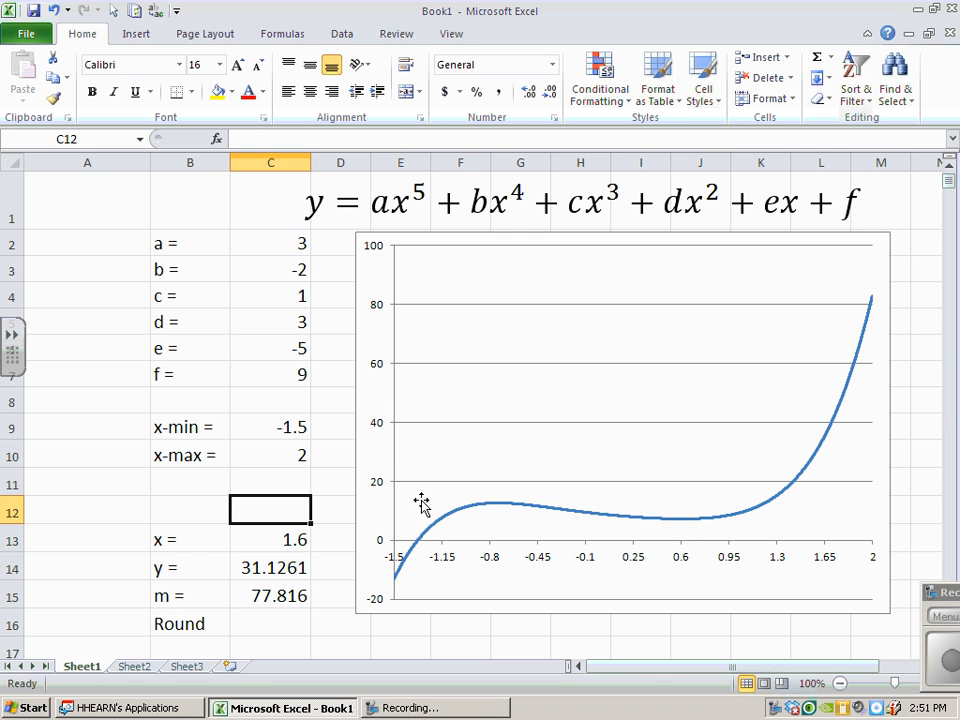
pyautogui.click(282, 541)
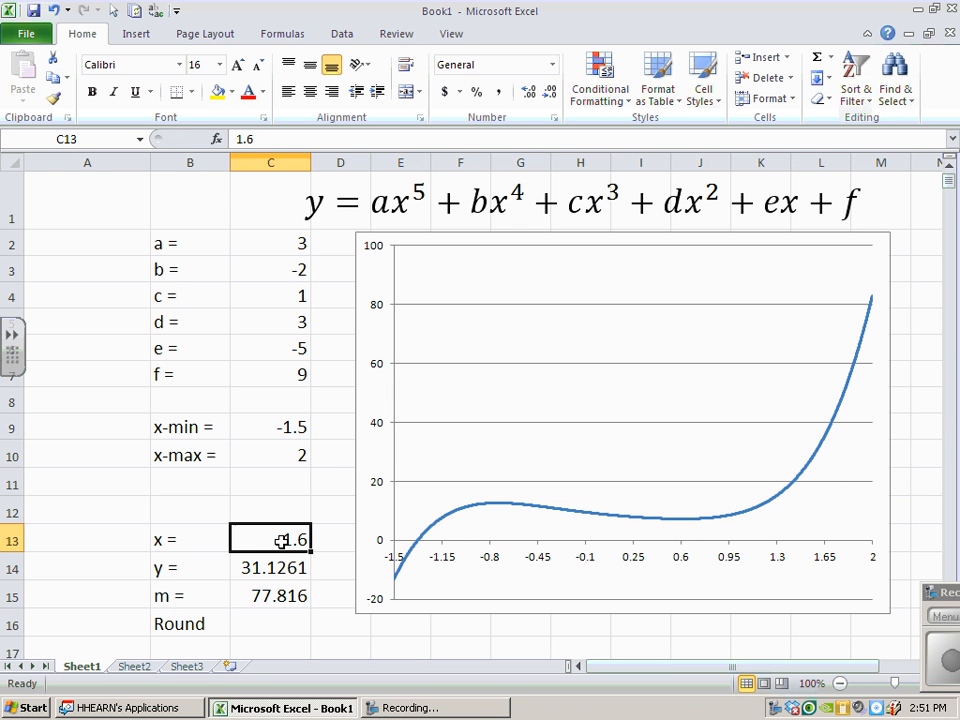
pyautogui.click(274, 568)
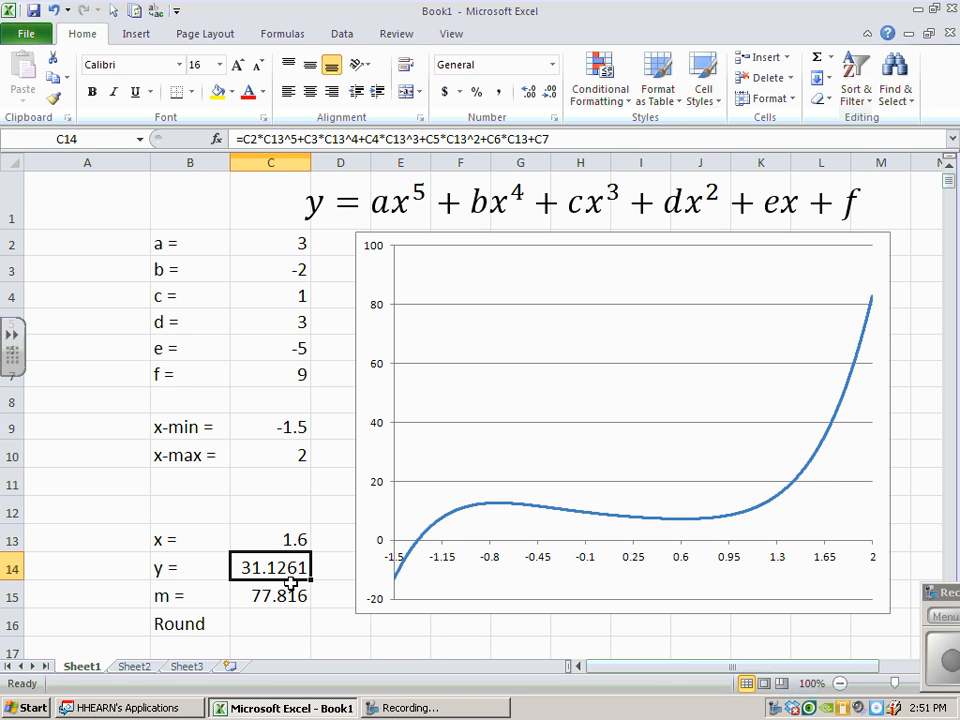
pyautogui.click(280, 598)
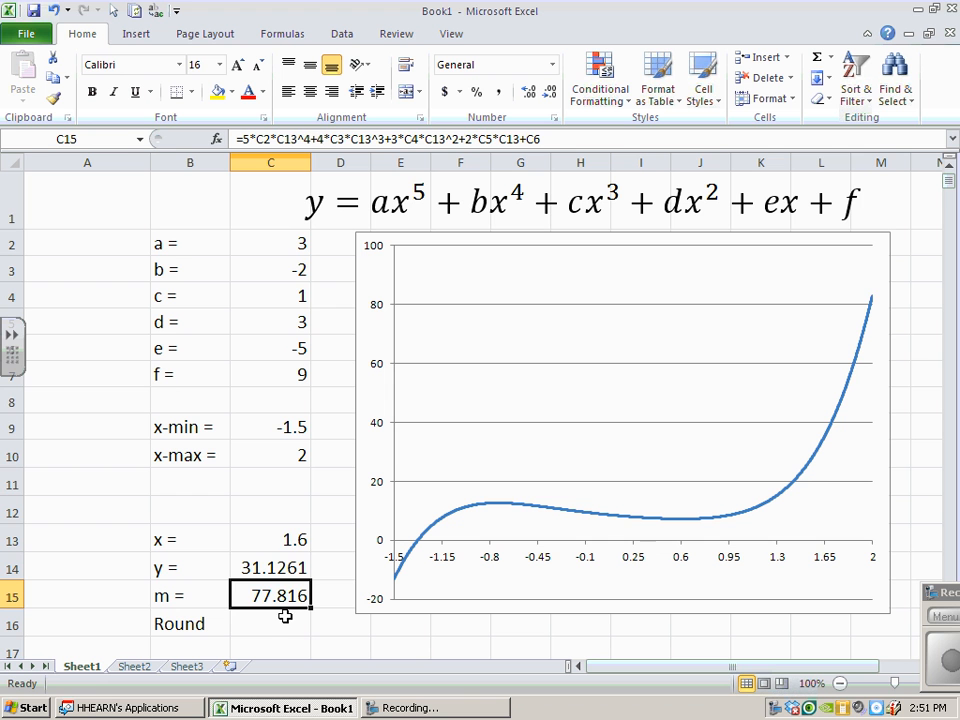
pyautogui.click(291, 541)
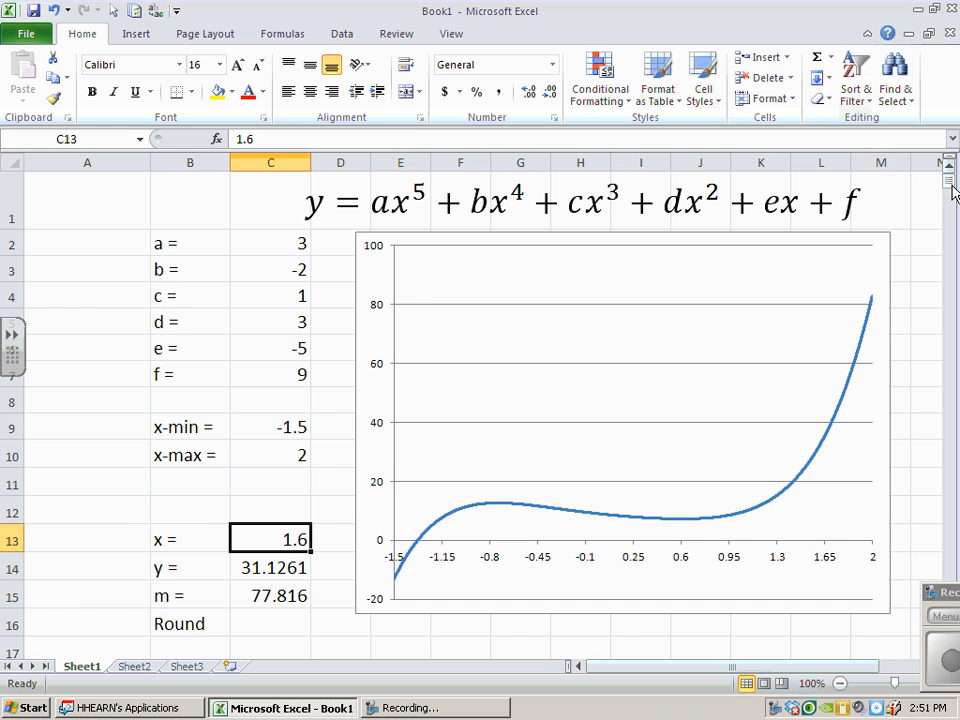
pyautogui.moveTo(950, 182); pyautogui.dragTo(949, 181)
pyautogui.click(943, 597)
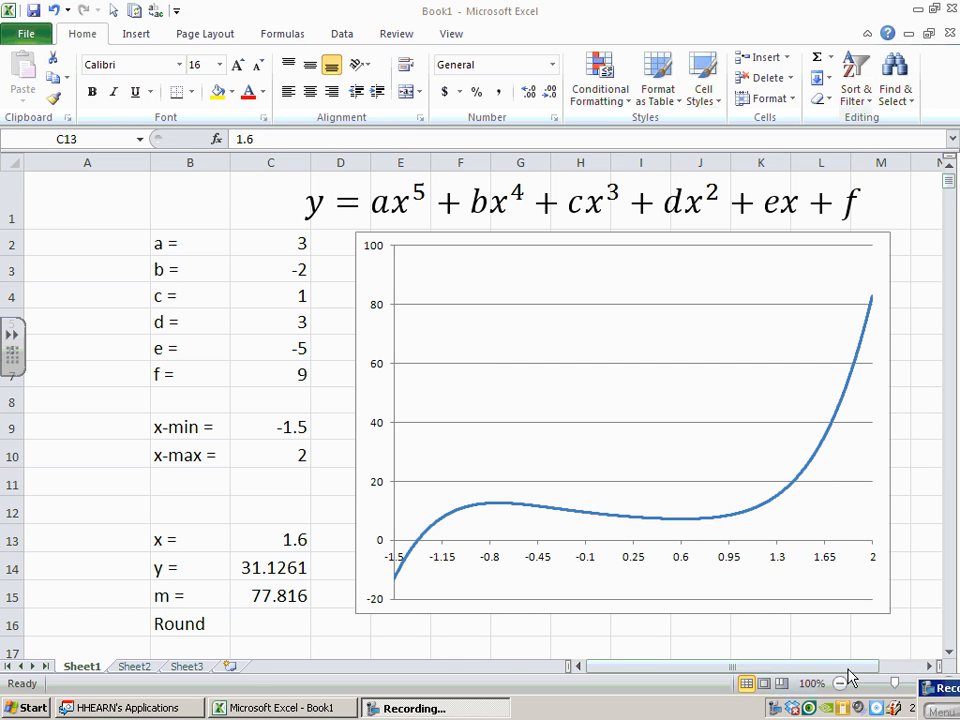
# Step: Enter the formula ="(y - " & C14 & ") = " in F18 to start the tangent line equation below the chart
pyautogui.click(950, 651)
pyautogui.click(950, 651)
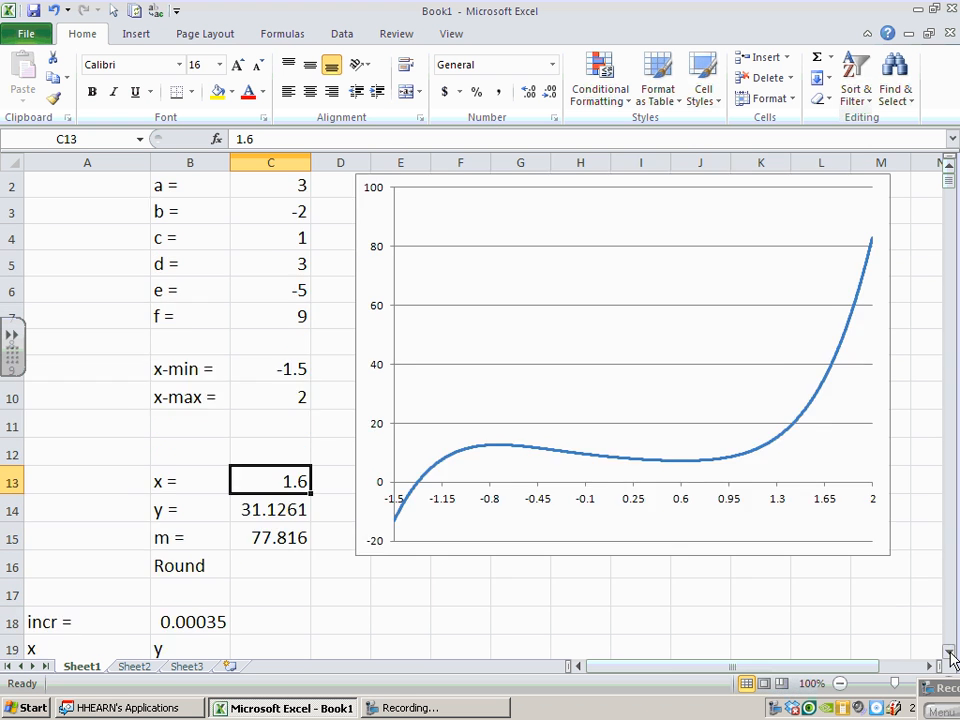
pyautogui.click(950, 651)
pyautogui.click(950, 651)
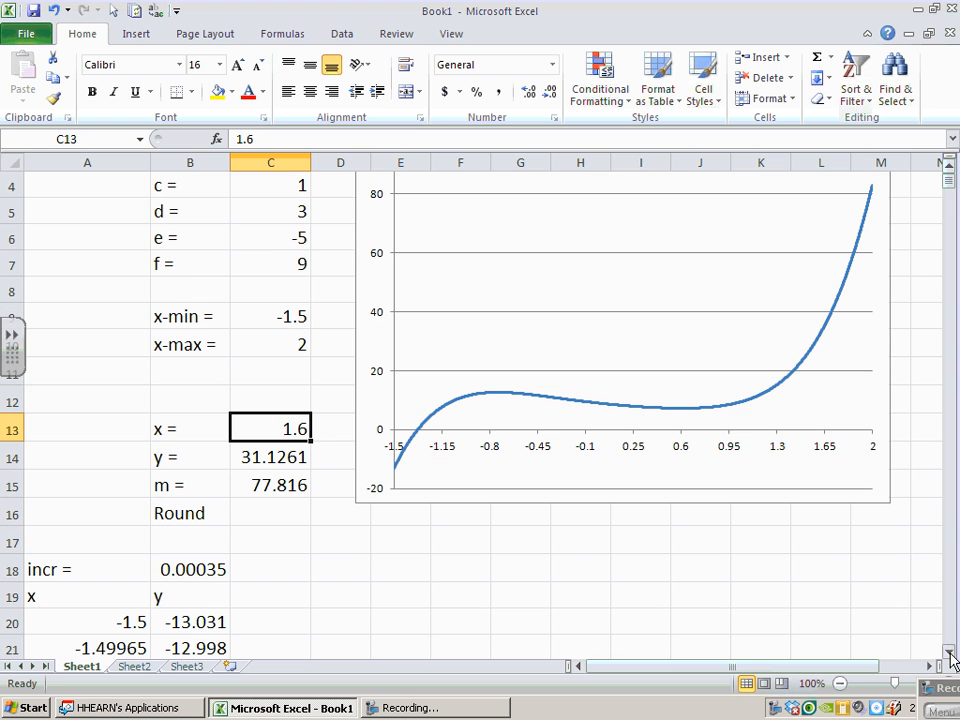
pyautogui.click(467, 567)
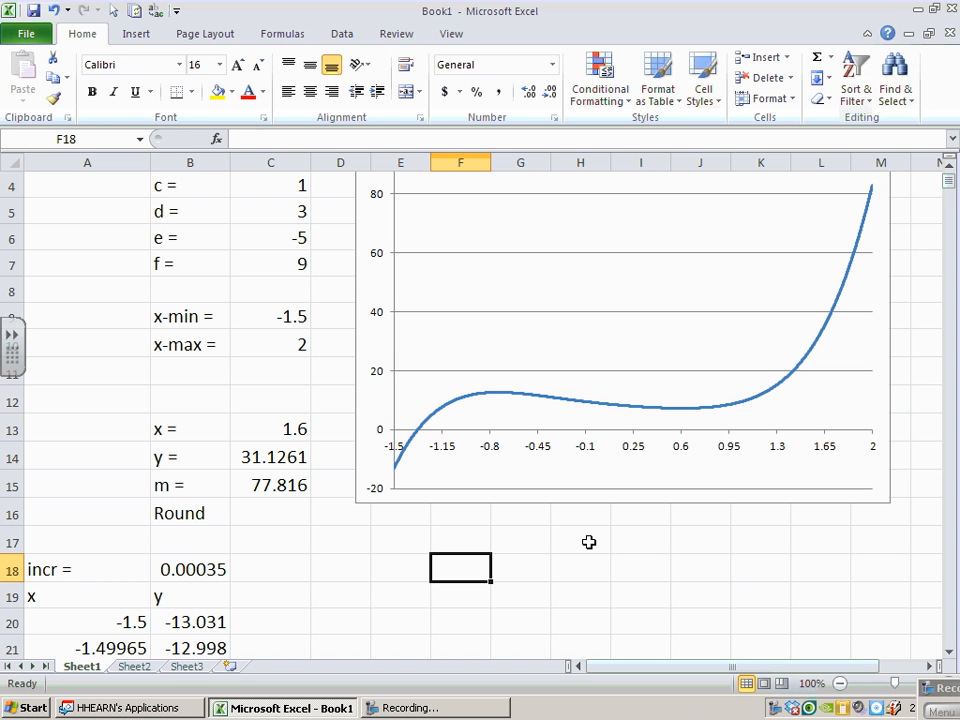
pyautogui.write('=')
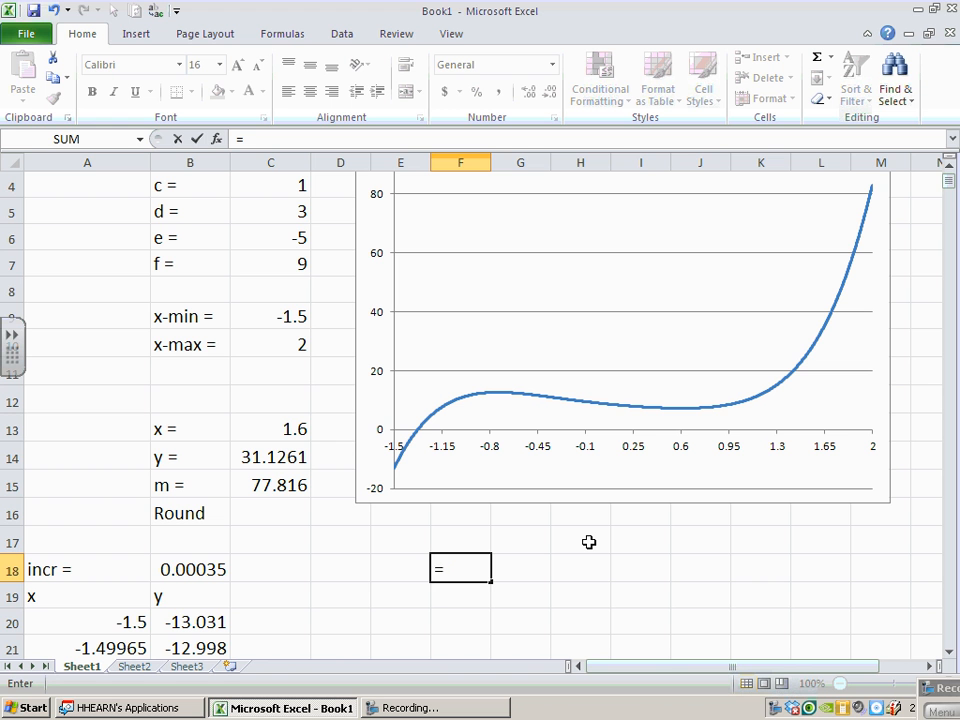
pyautogui.write('"(y - "')
pyautogui.write('&')
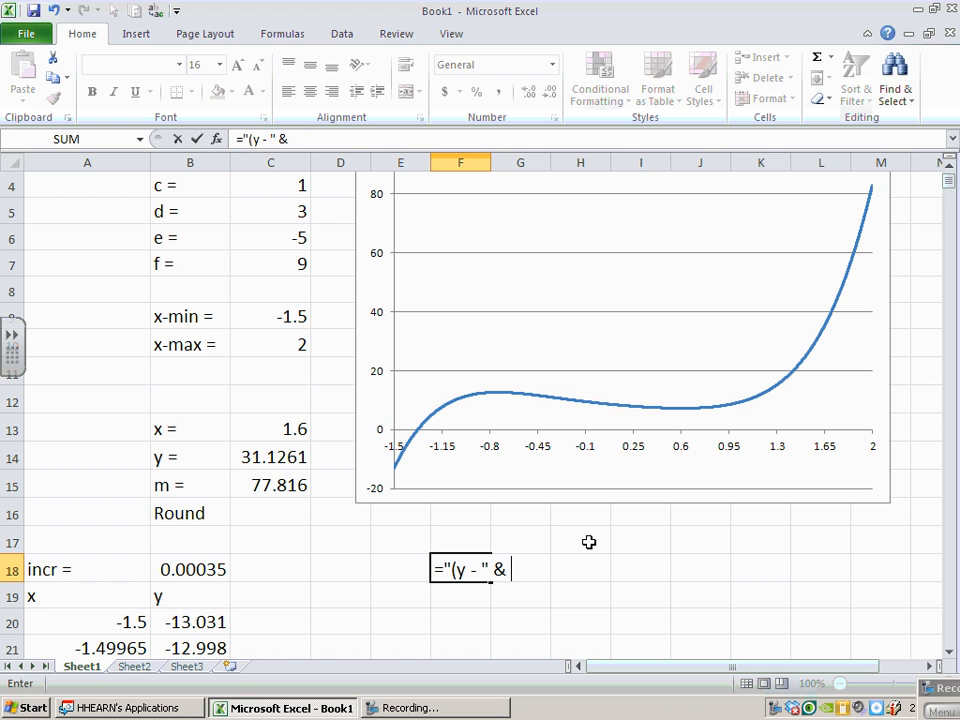
pyautogui.click(275, 456)
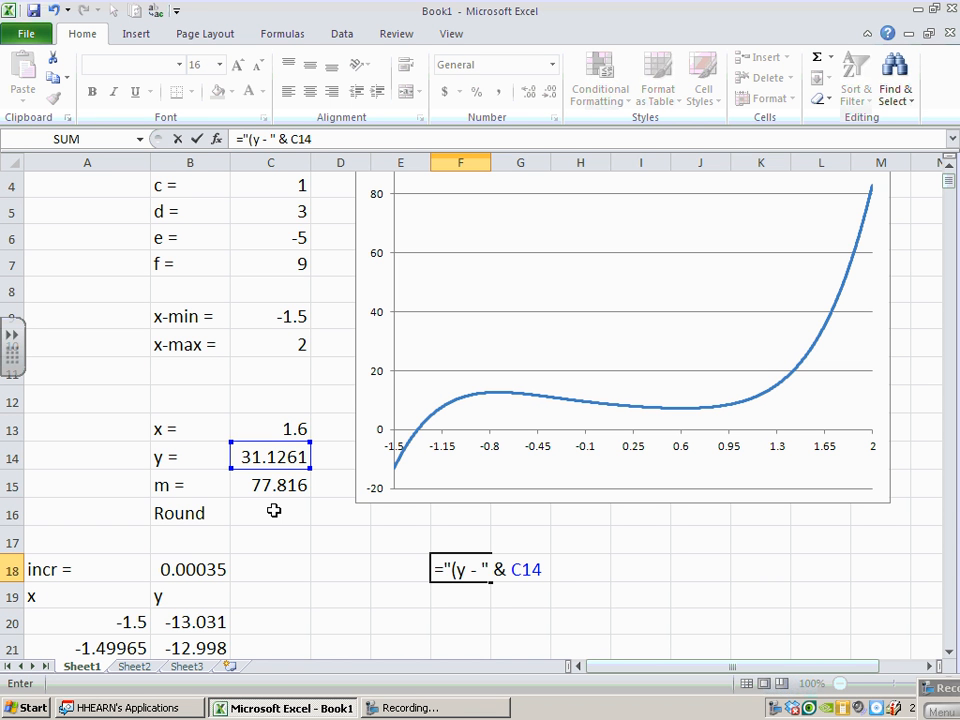
pyautogui.write('& ")')
pyautogui.write('= "')
pyautogui.press('Return')
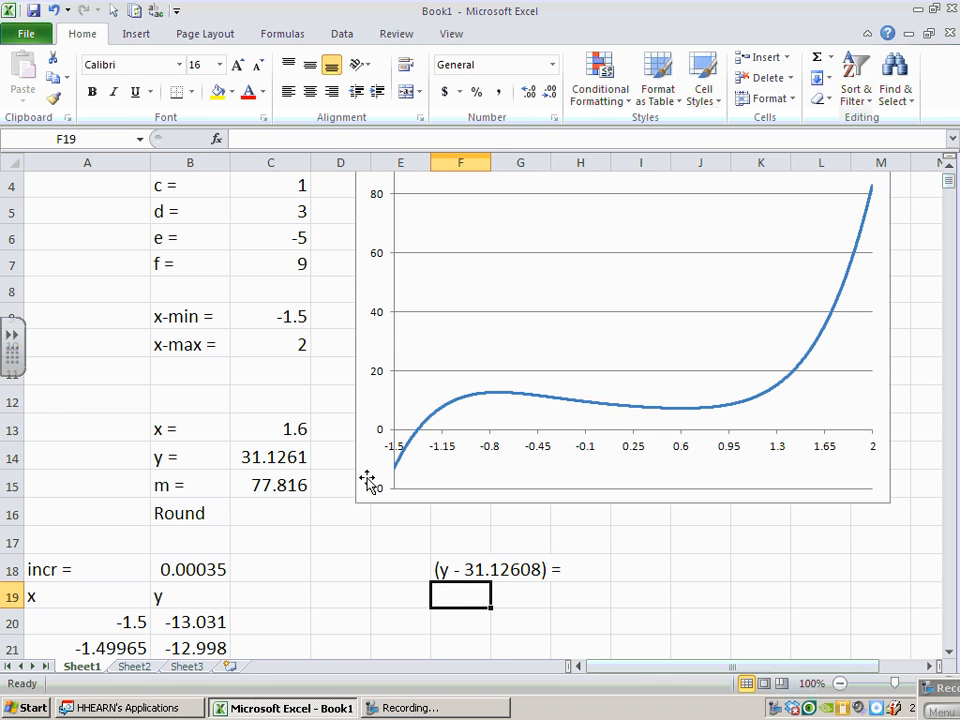
# Step: Extend the F18 tangent equation with & C15 & "(x - " & C13 & ")" and enter it
pyautogui.click(276, 457)
pyautogui.click(476, 571)
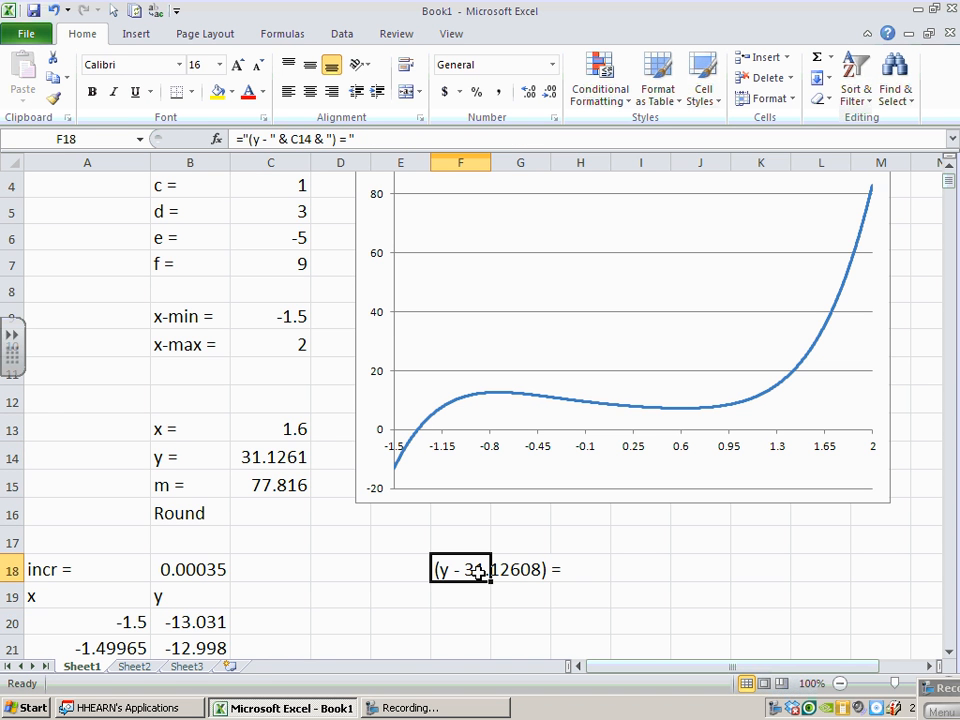
pyautogui.doubleClick(478, 571)
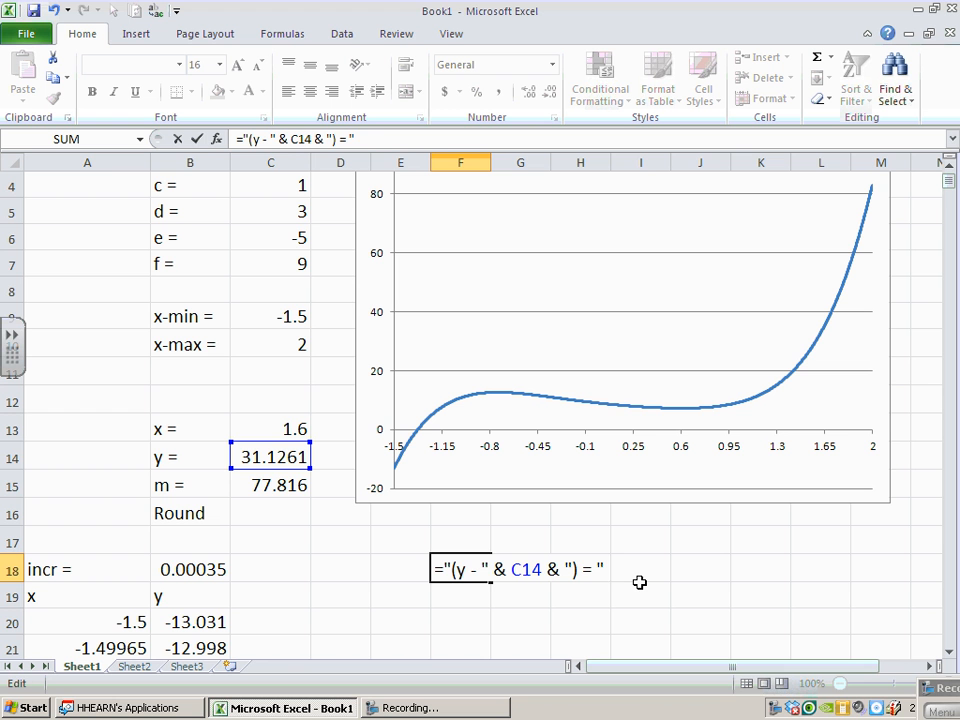
pyautogui.write('&')
pyautogui.click(254, 483)
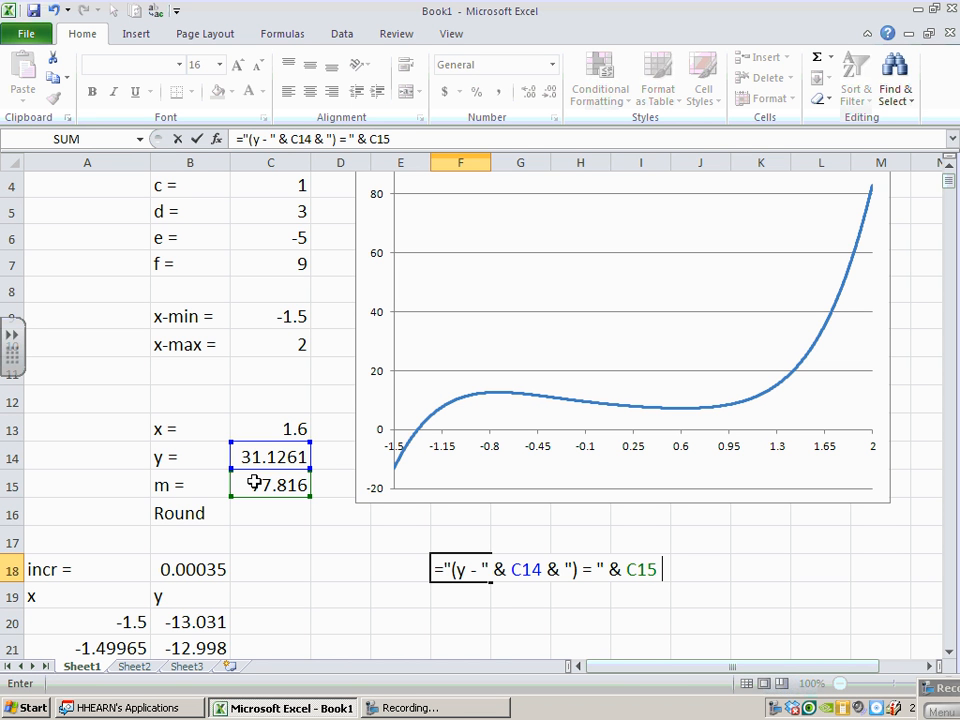
pyautogui.write('& "(x -')
pyautogui.write('" &')
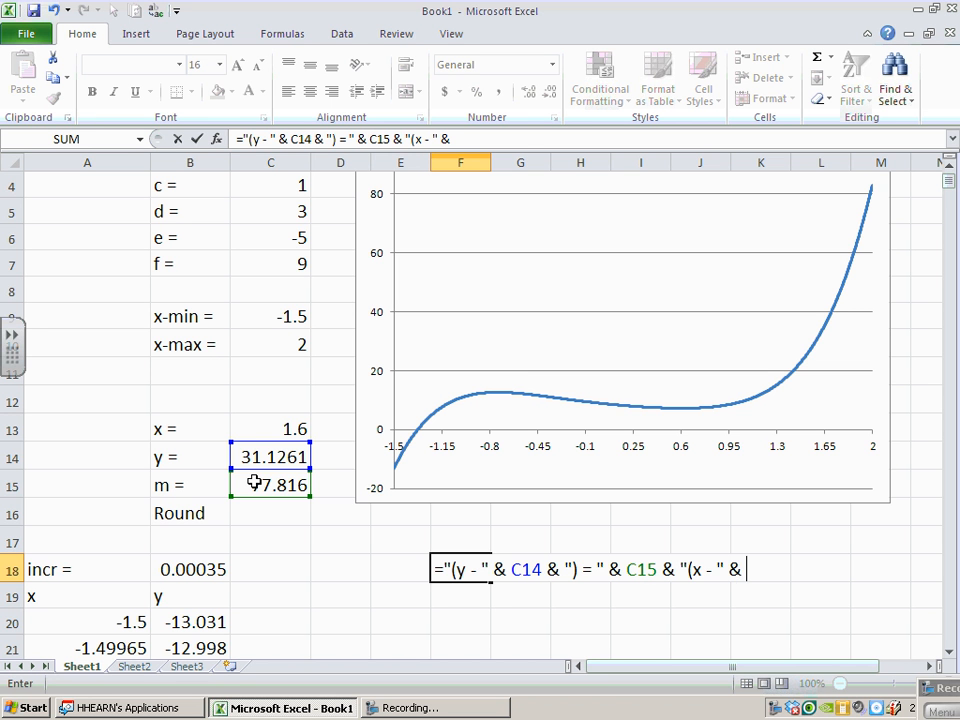
pyautogui.click(288, 427)
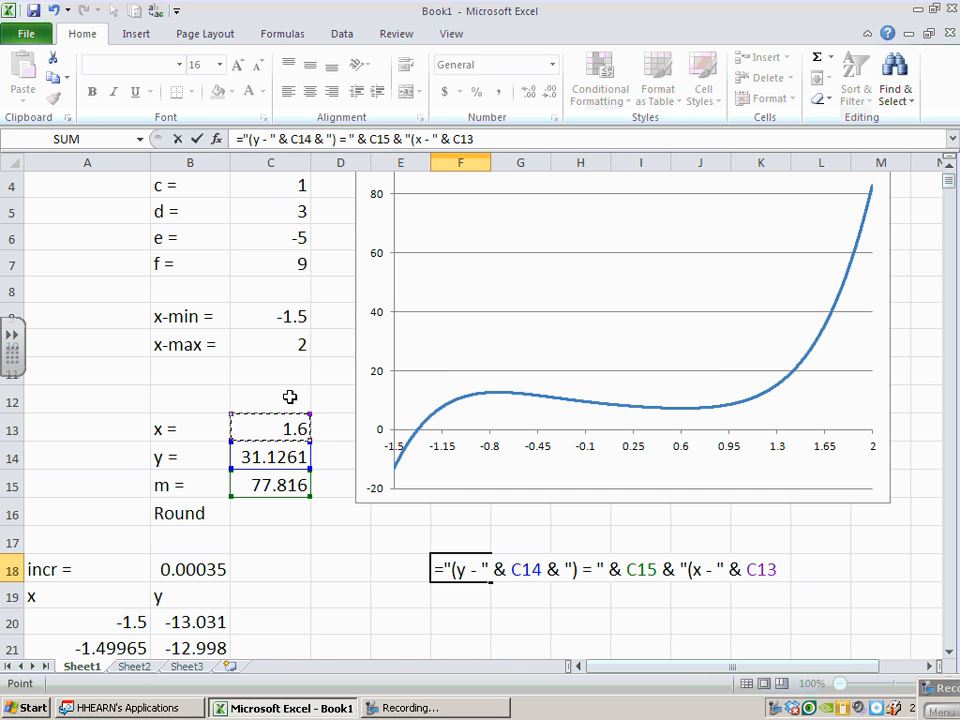
pyautogui.write('&')
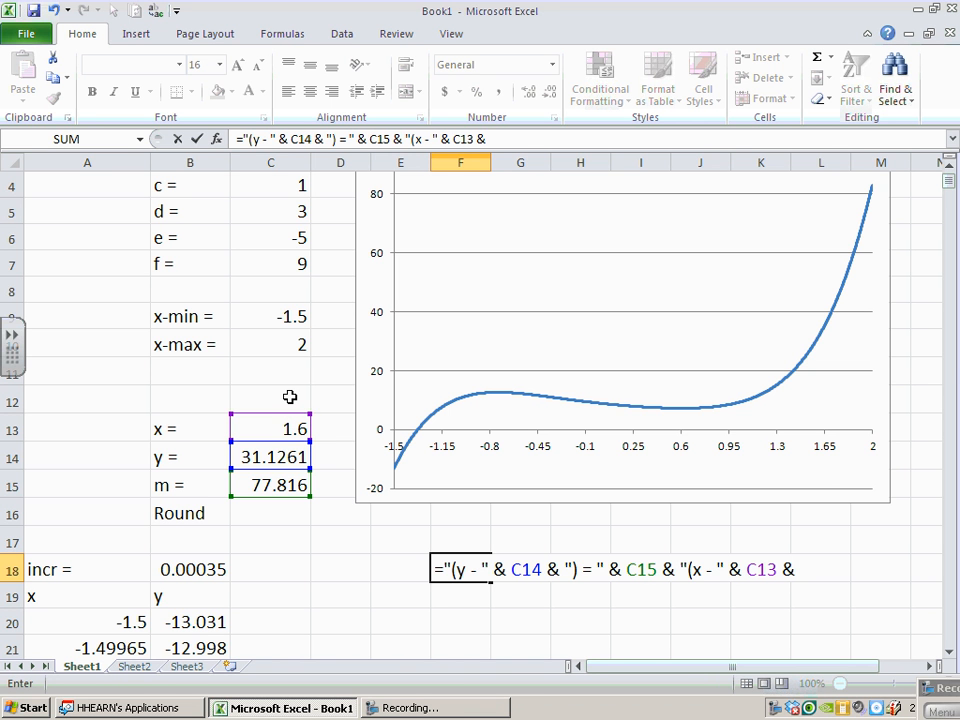
pyautogui.write(' ")"')
pyautogui.press('Return')
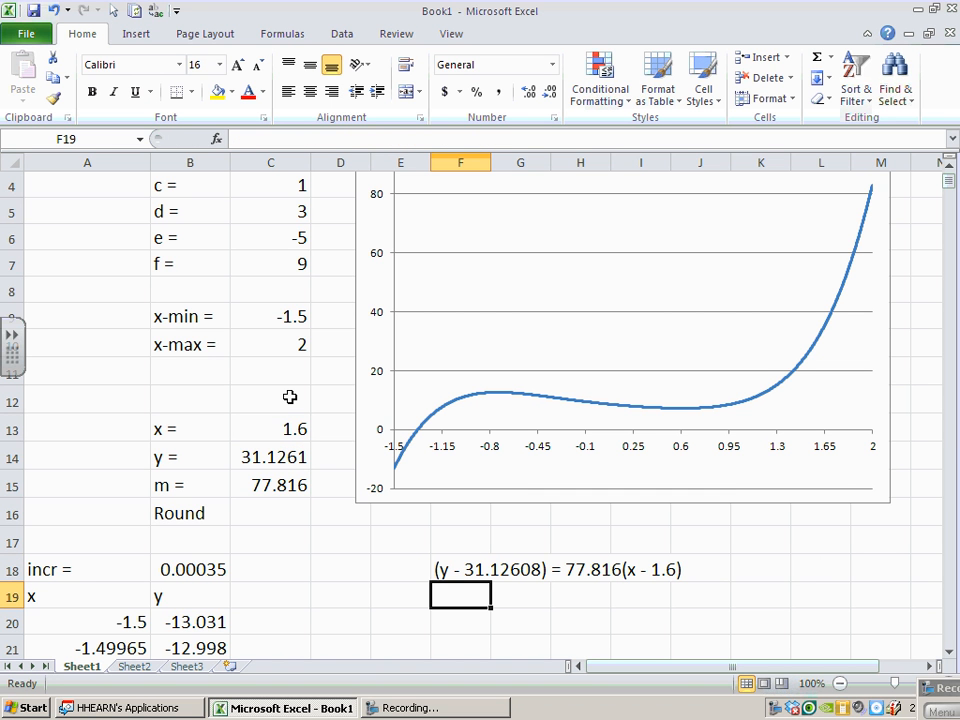
# Step: Set the Round value in C16 to 2
pyautogui.click(282, 508)
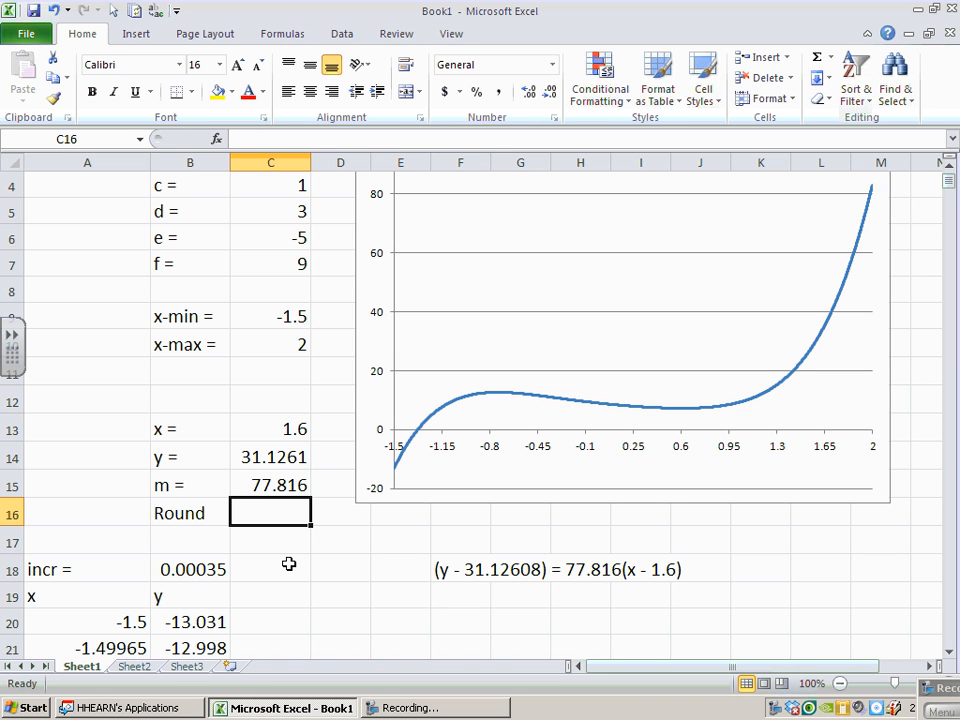
pyautogui.write('2')
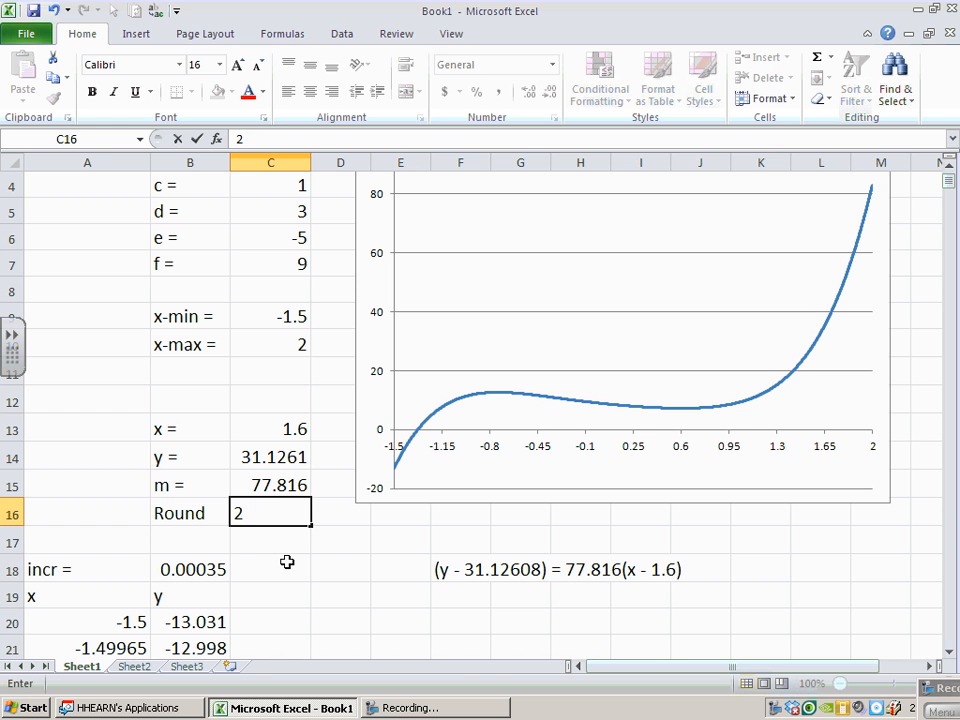
pyautogui.press('Return')
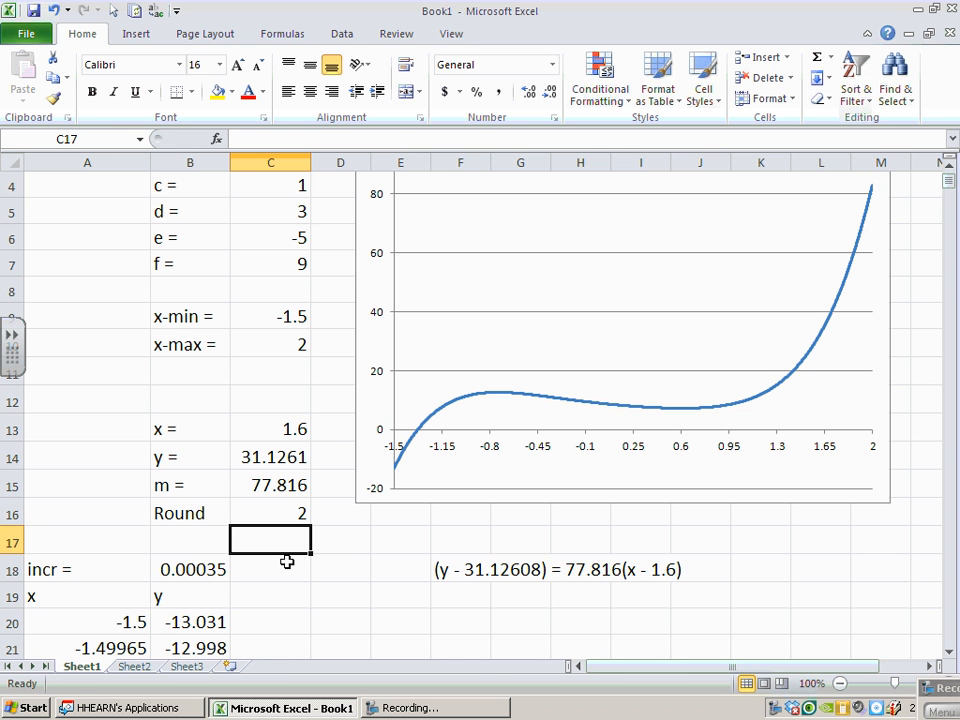
# Step: Edit the tangent equation in F18 so the y value is rounded with round(C14,C16)
pyautogui.click(462, 570)
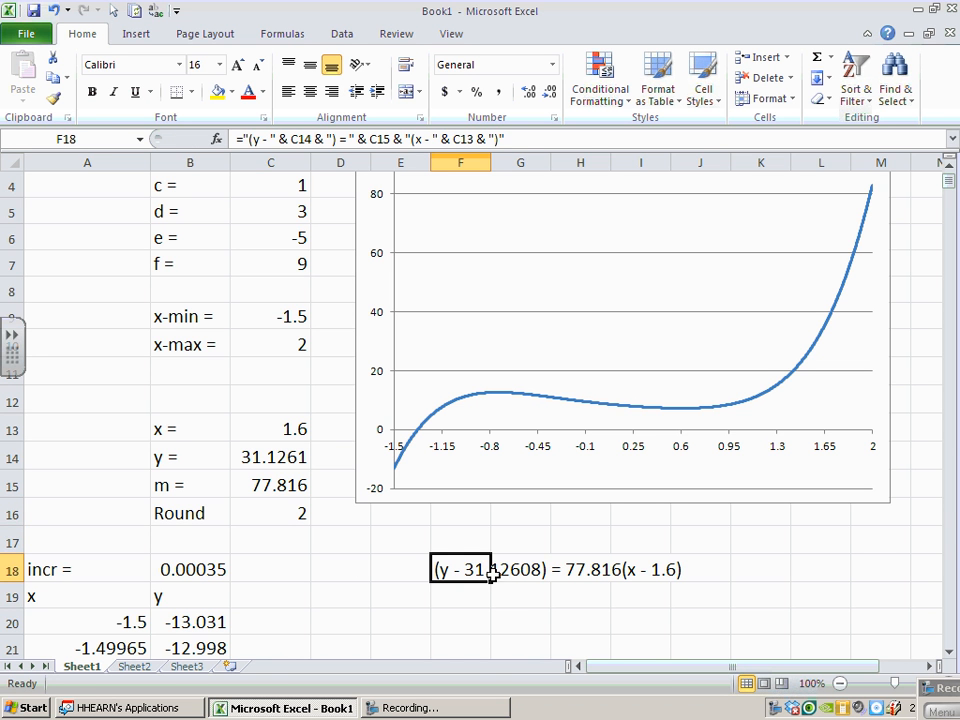
pyautogui.moveTo(450, 580); pyautogui.dragTo(676, 571)
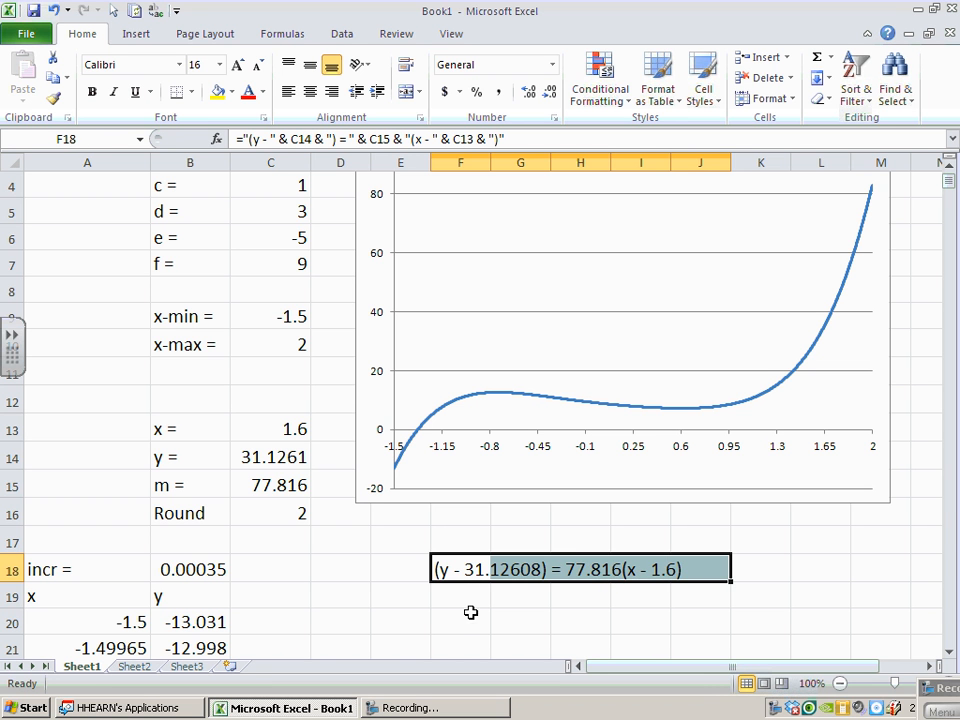
pyautogui.doubleClick(448, 569)
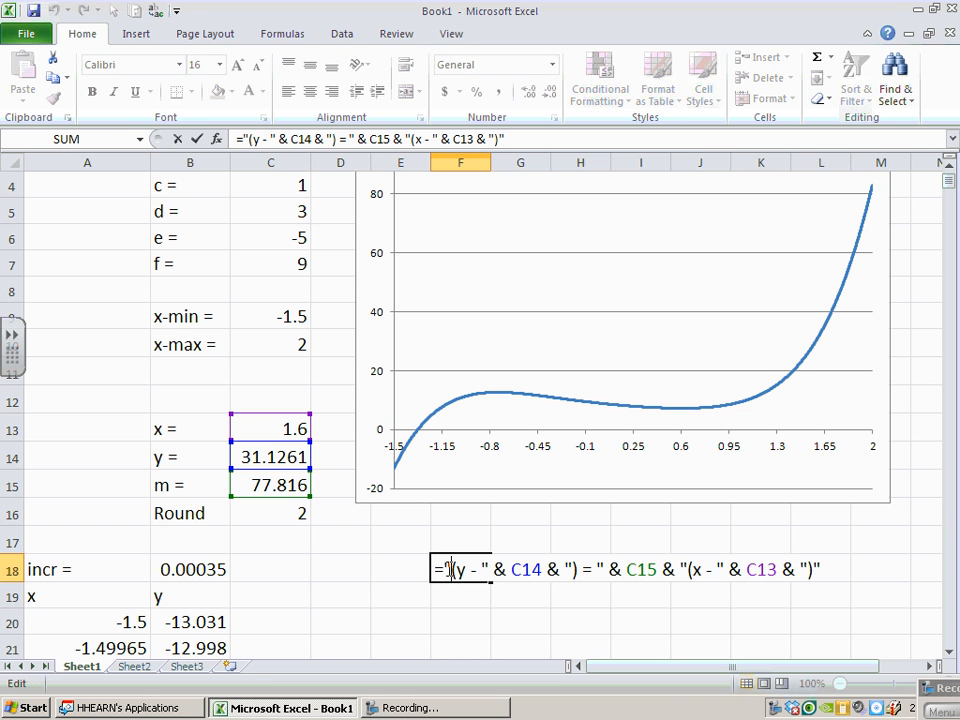
pyautogui.click(512, 569)
pyautogui.write('round')
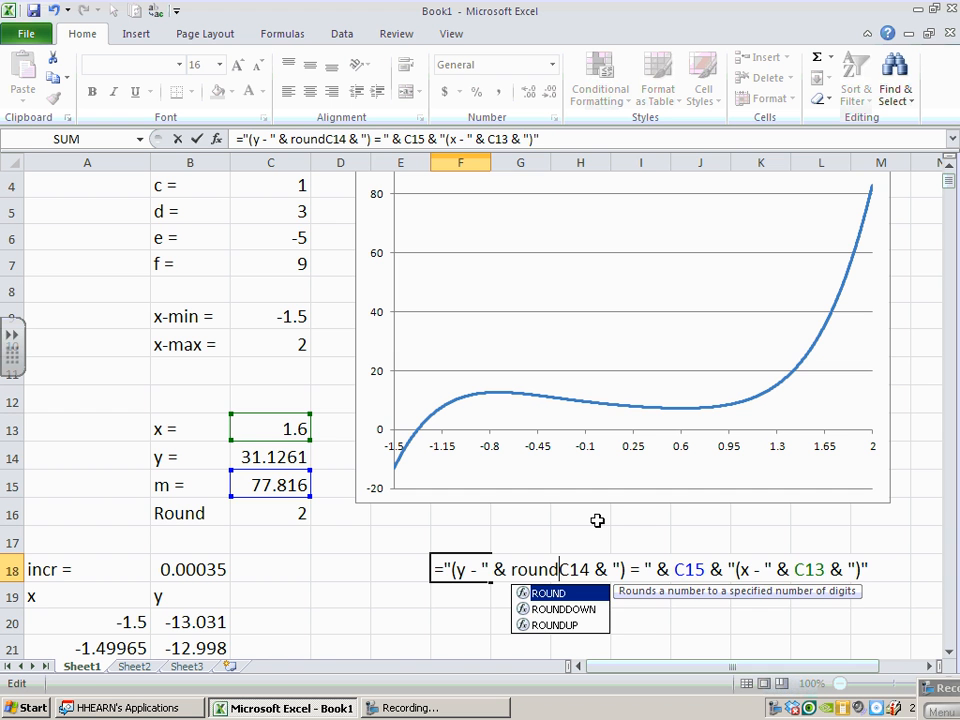
pyautogui.write('(C14')
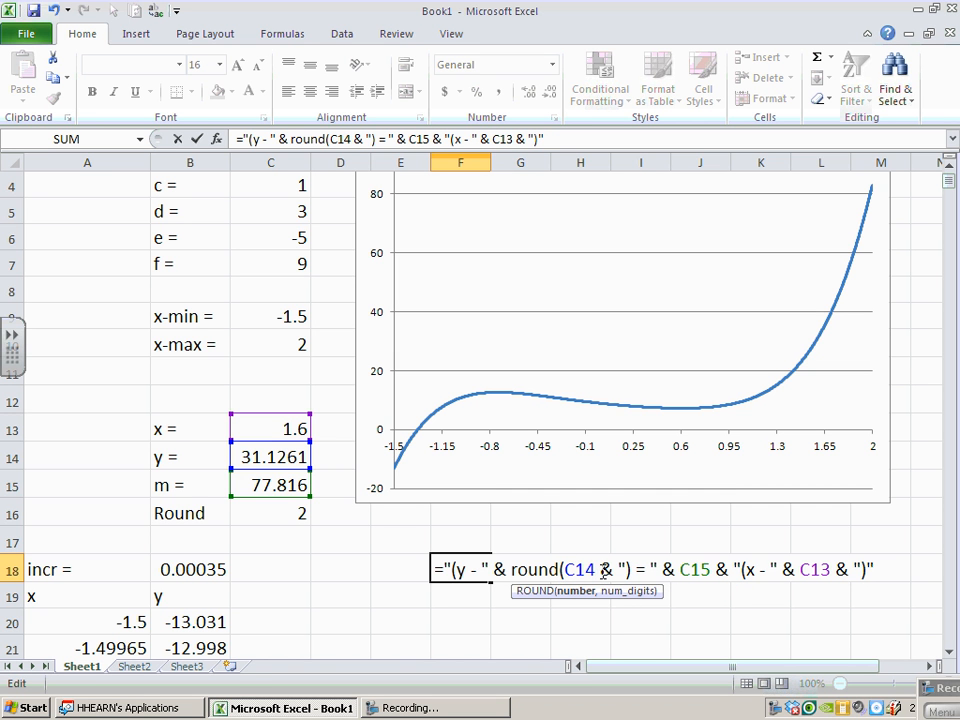
pyautogui.write(',')
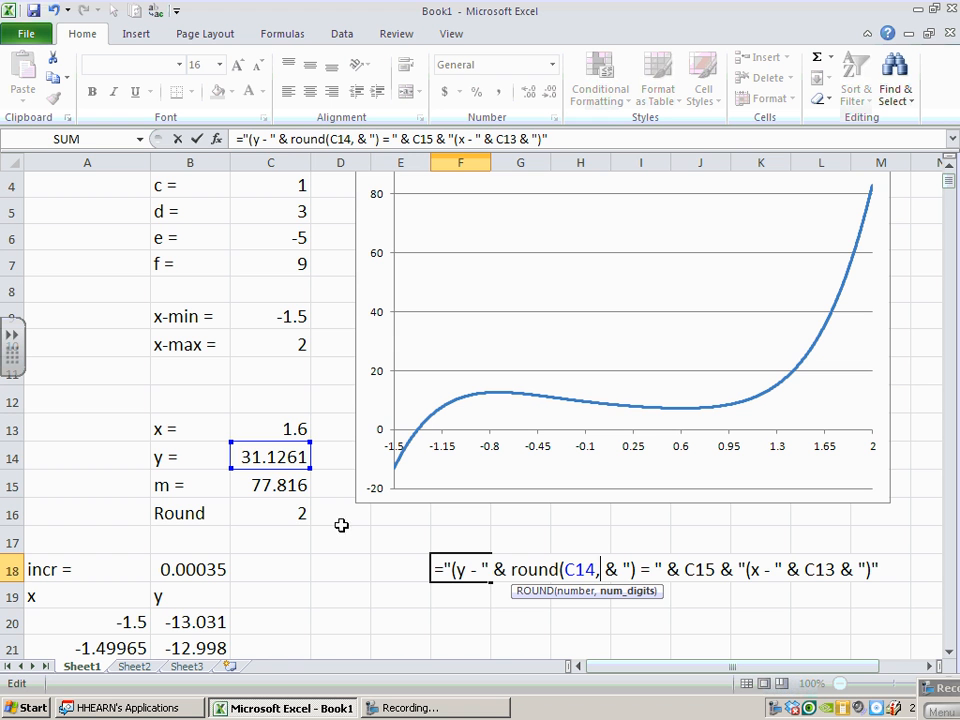
pyautogui.click(287, 511)
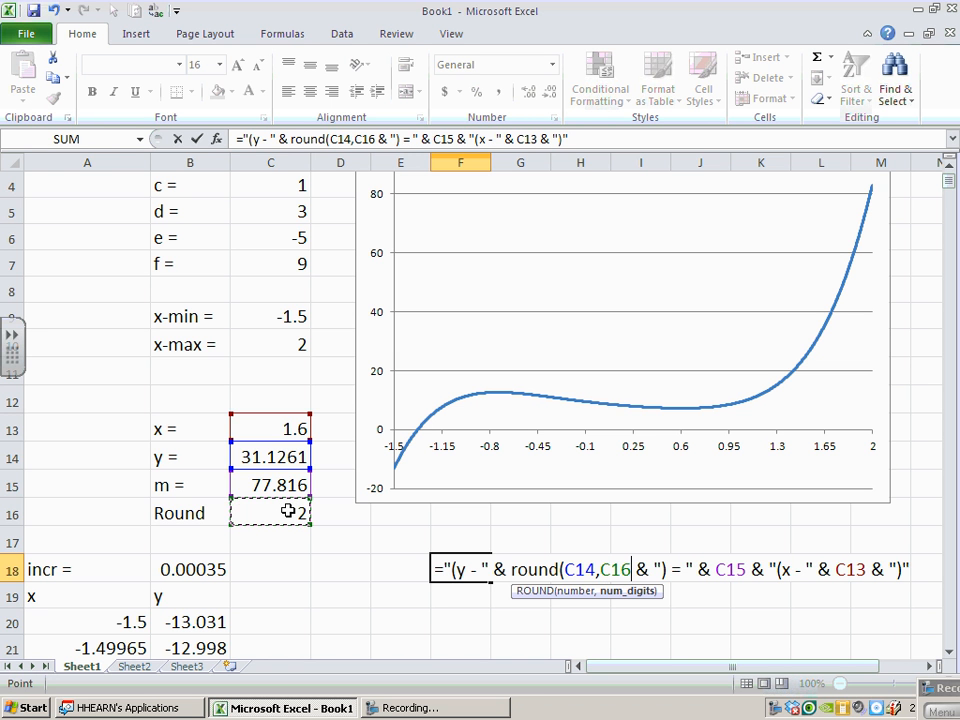
pyautogui.write(')')
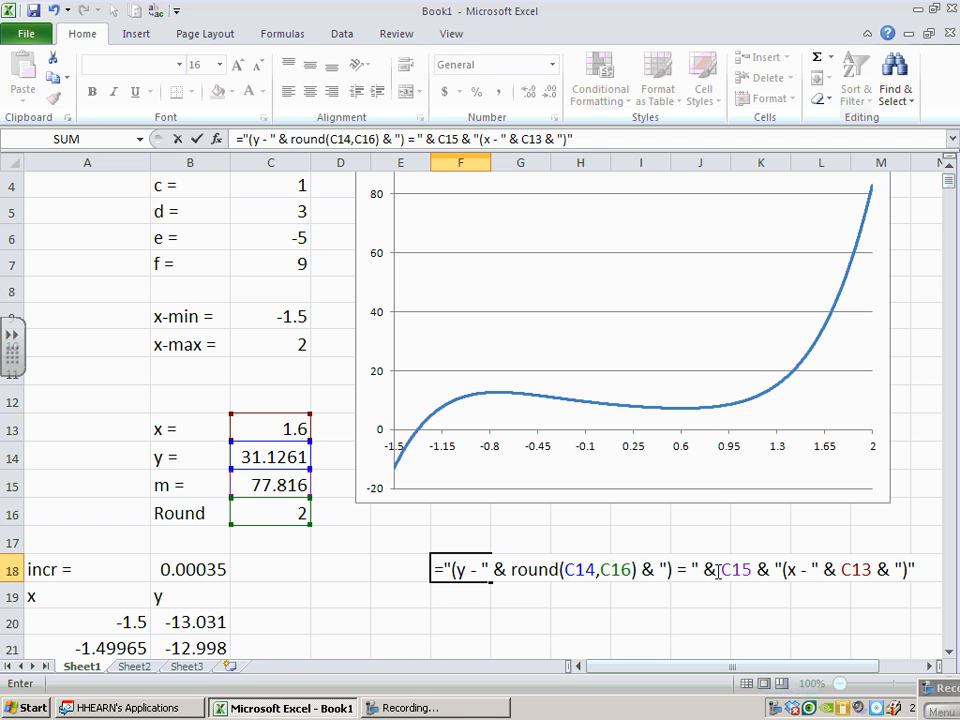
# Step: Round the slope in the F18 formula to two decimals with round(C15,2)
pyautogui.moveTo(760, 667); pyautogui.dragTo(770, 666)
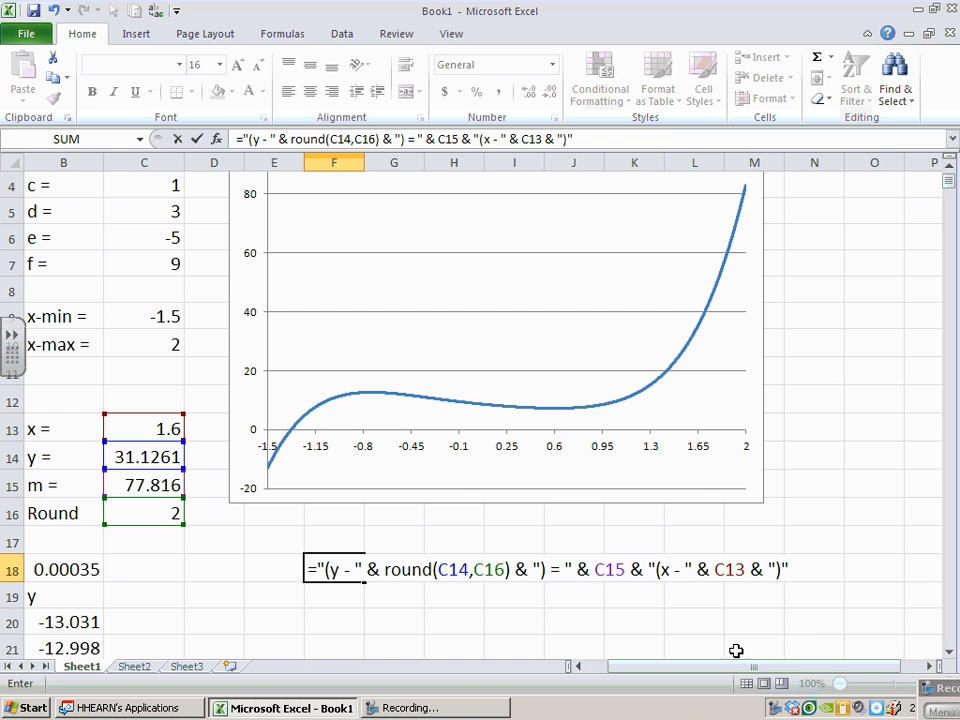
pyautogui.write('round(')
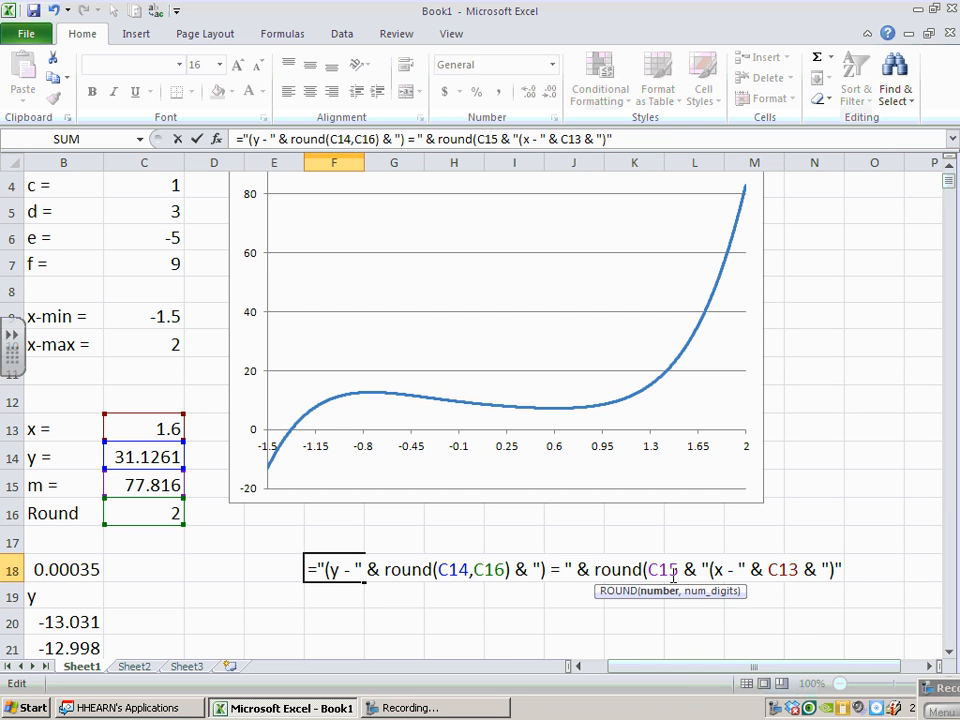
pyautogui.click(684, 569)
pyautogui.write(',2')
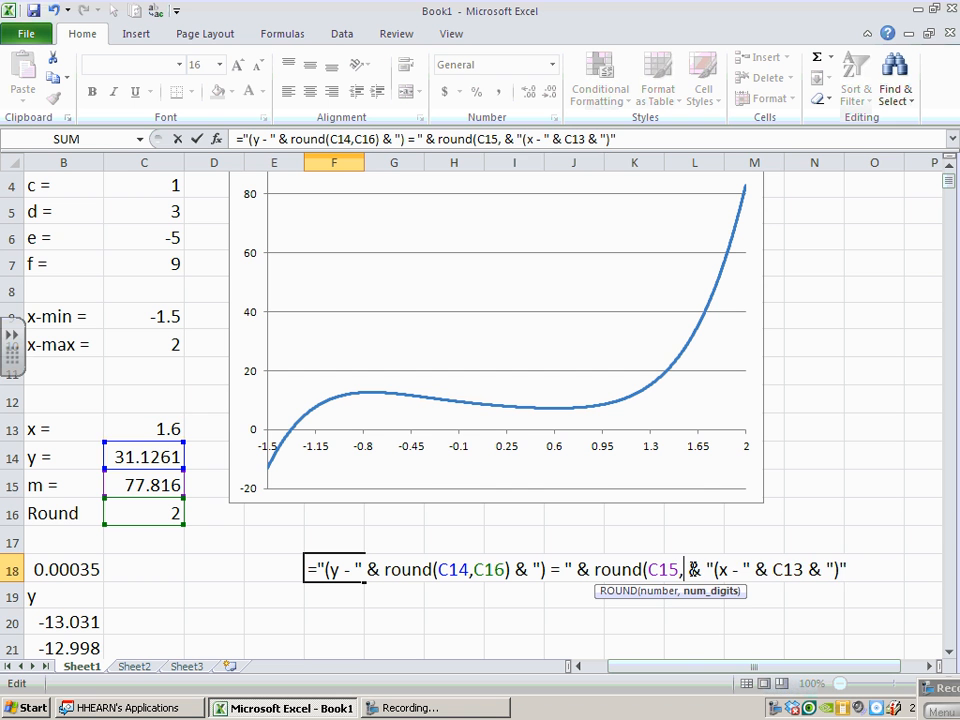
pyautogui.write(')')
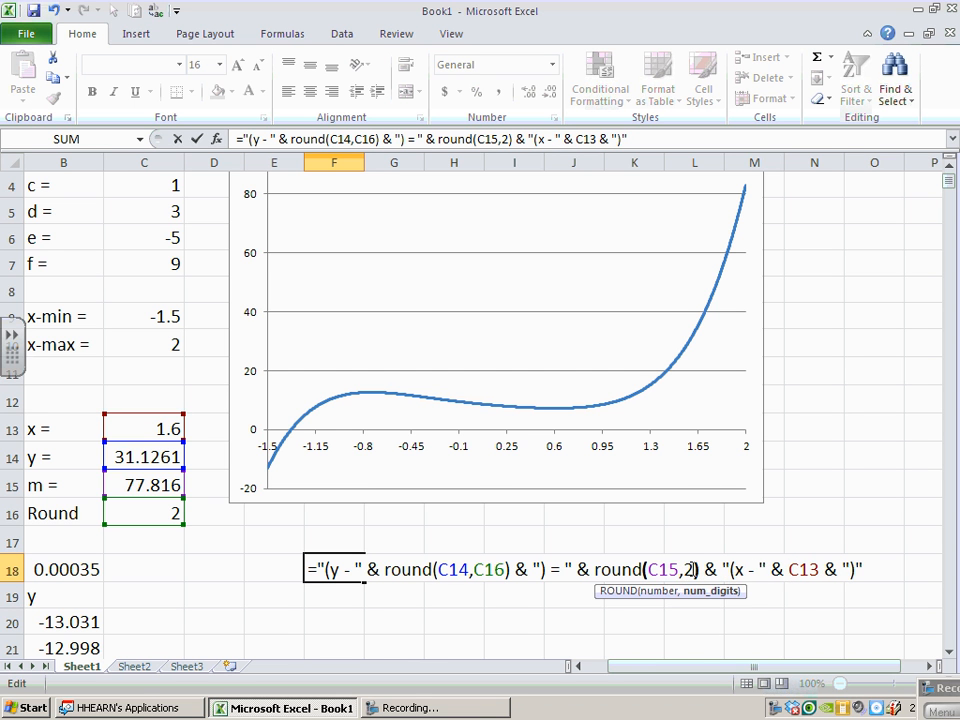
# Step: Round the x value in the F18 tangent equation with round(C13,2) and enter the formula
pyautogui.click(791, 569)
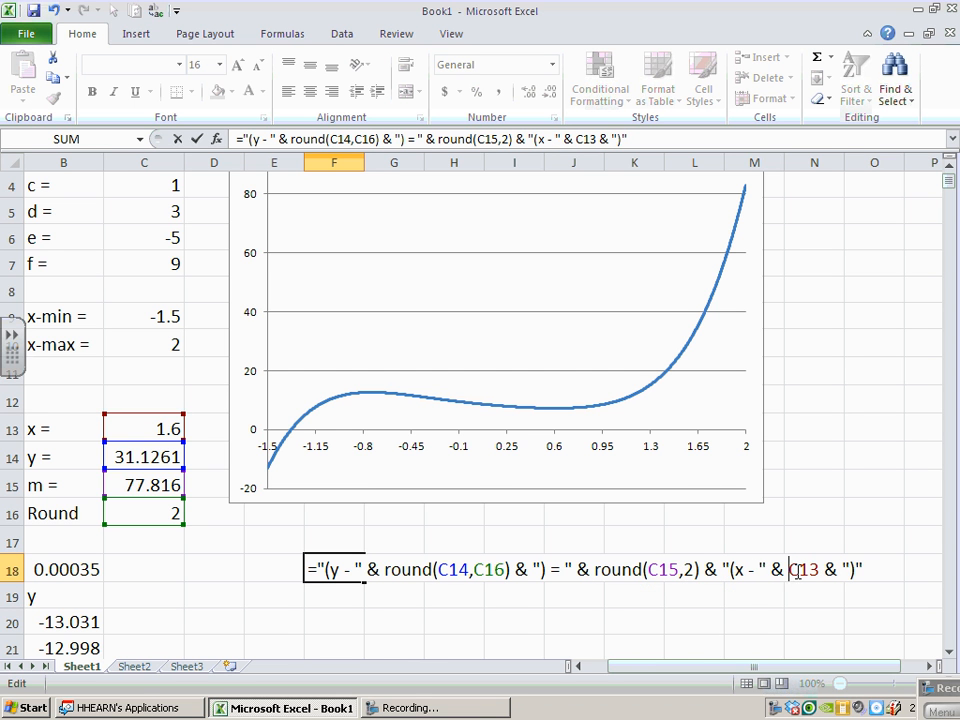
pyautogui.write('round(')
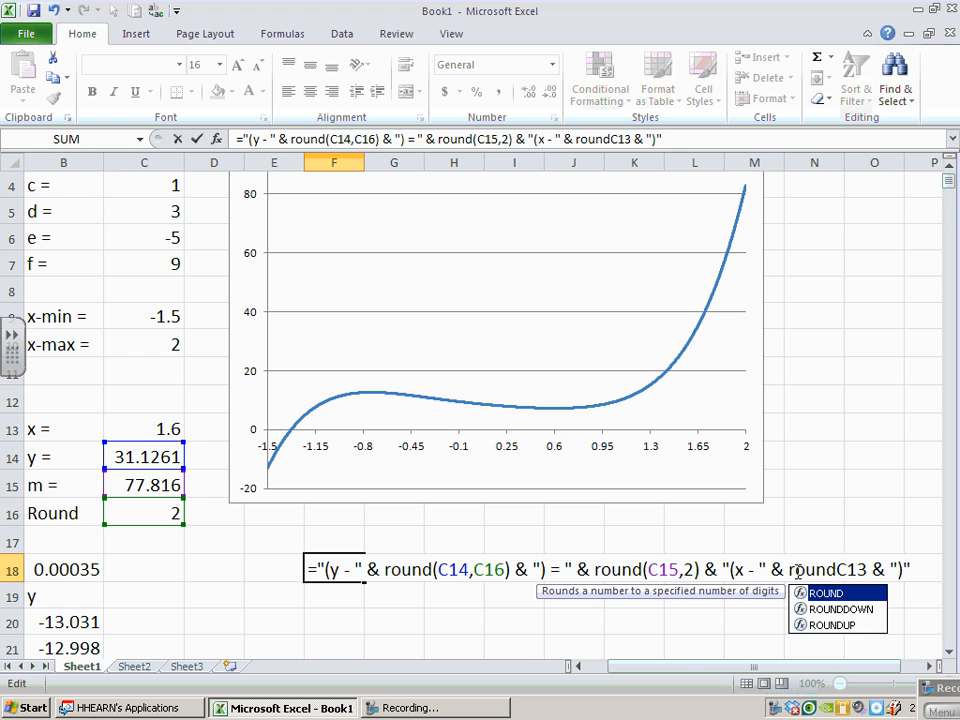
pyautogui.click(879, 571)
pyautogui.write(',')
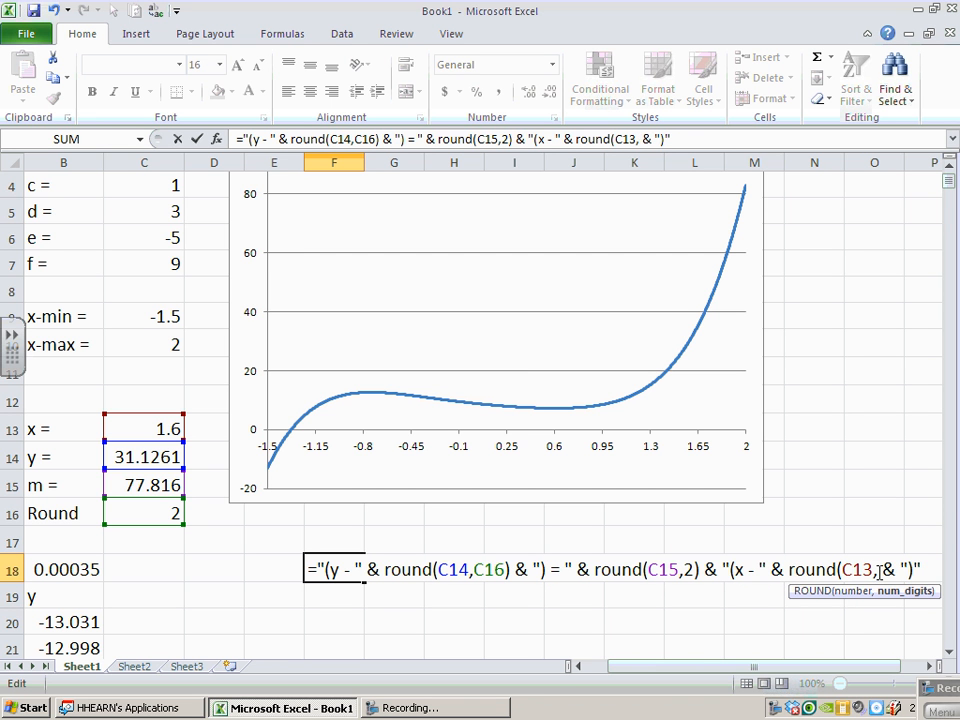
pyautogui.write('2)')
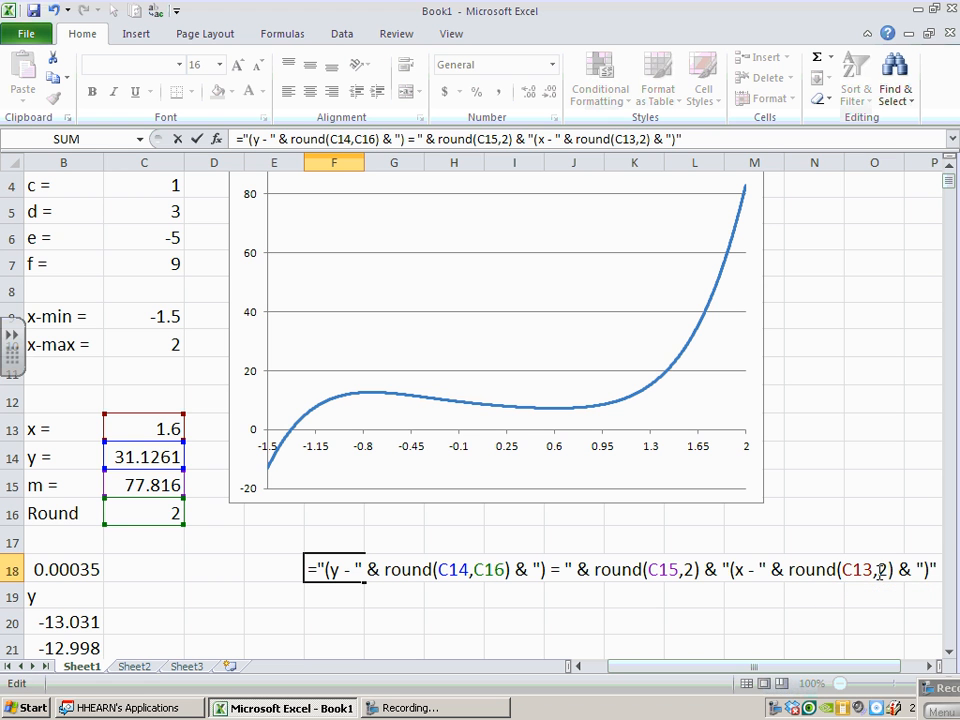
pyautogui.press('Return')
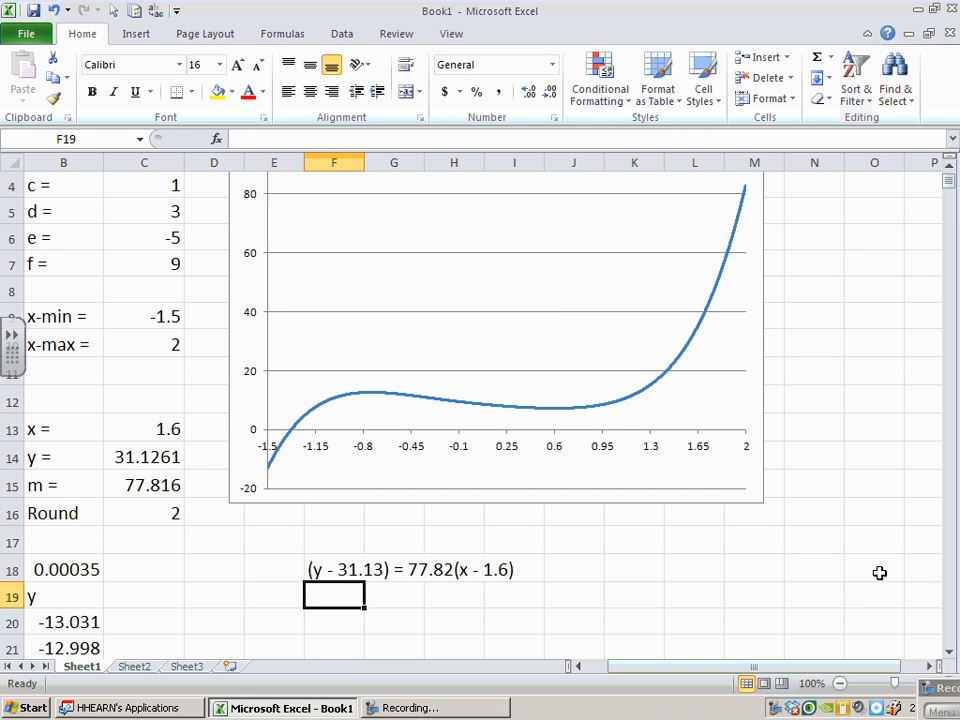
# Step: Set the Round value in C16 to 3
pyautogui.click(146, 512)
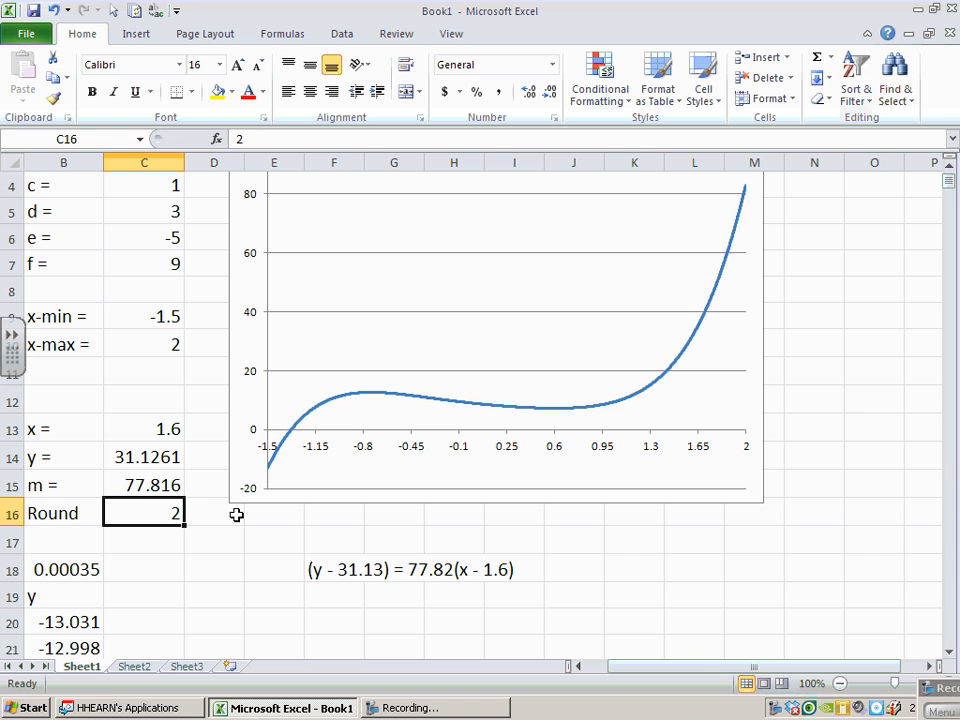
pyautogui.write('3')
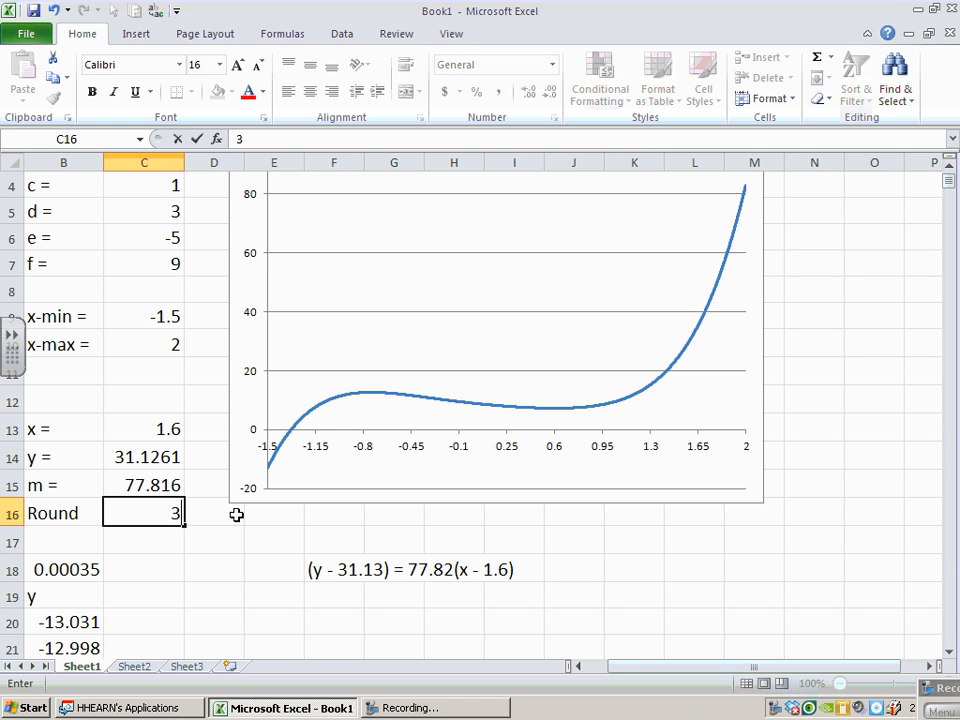
pyautogui.press('Return')
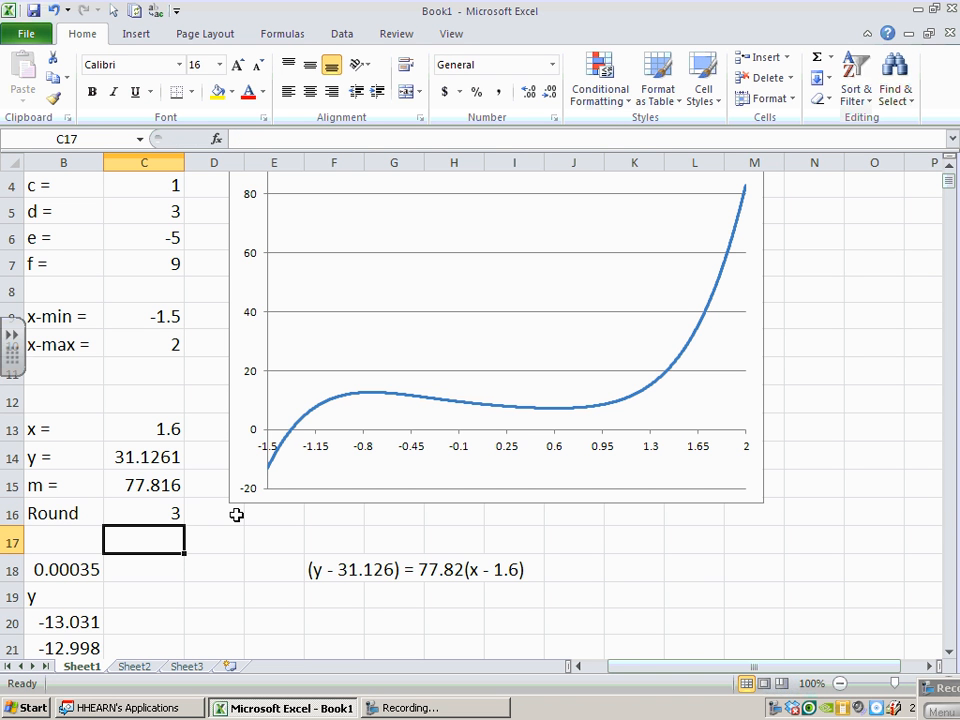
# Step: Replace the fixed 2 in both the slope and x ROUND functions of F18 with a reference to C16
pyautogui.click(453, 569)
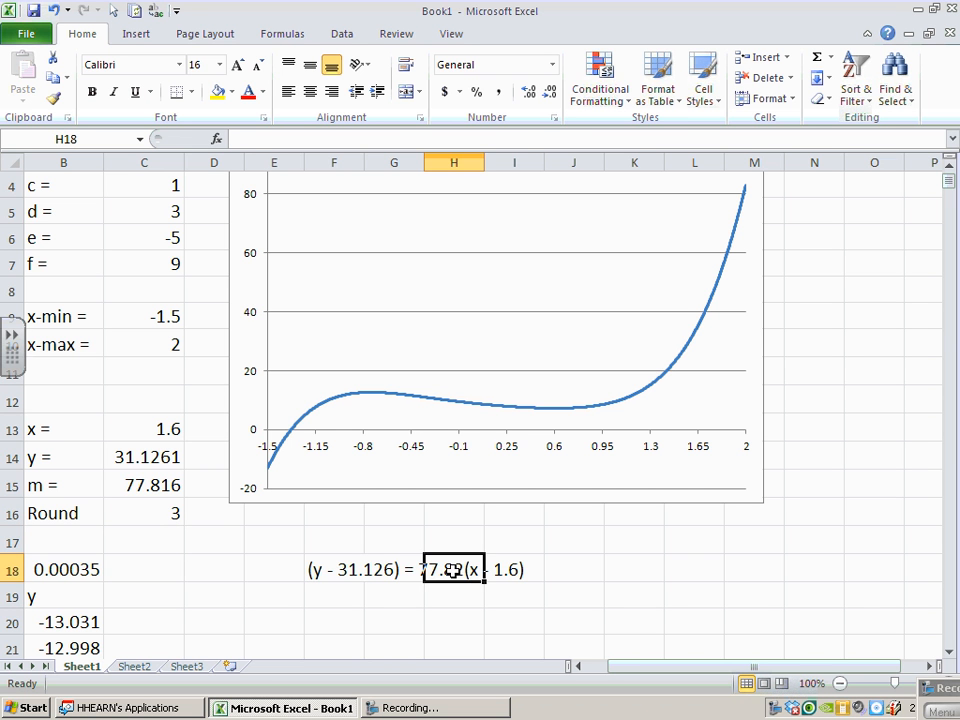
pyautogui.doubleClick(317, 569)
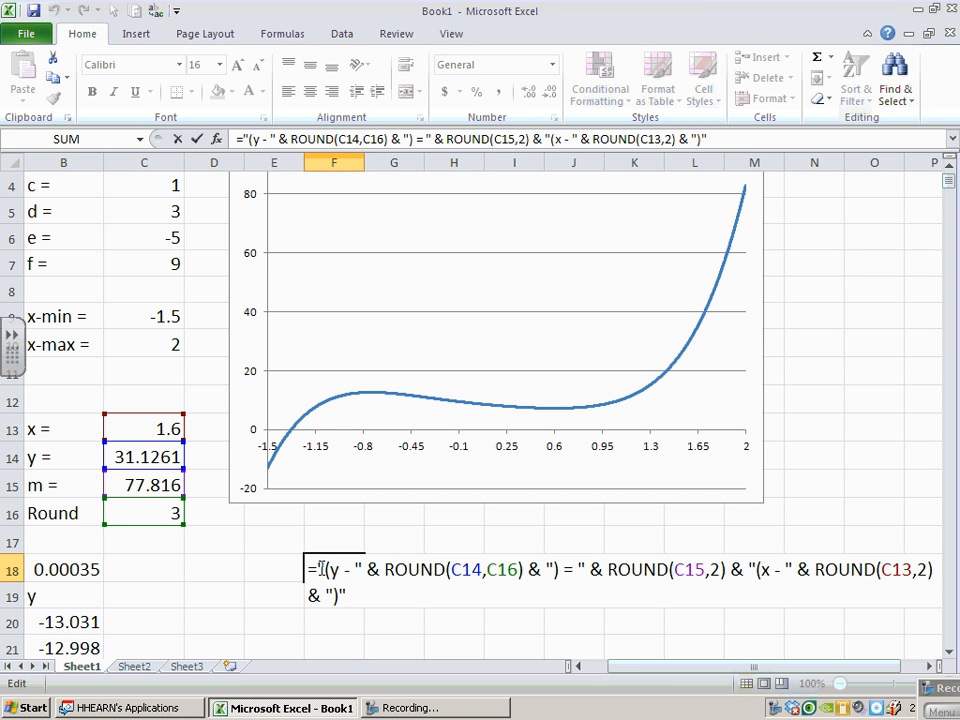
pyautogui.doubleClick(714, 569)
pyautogui.click(150, 510)
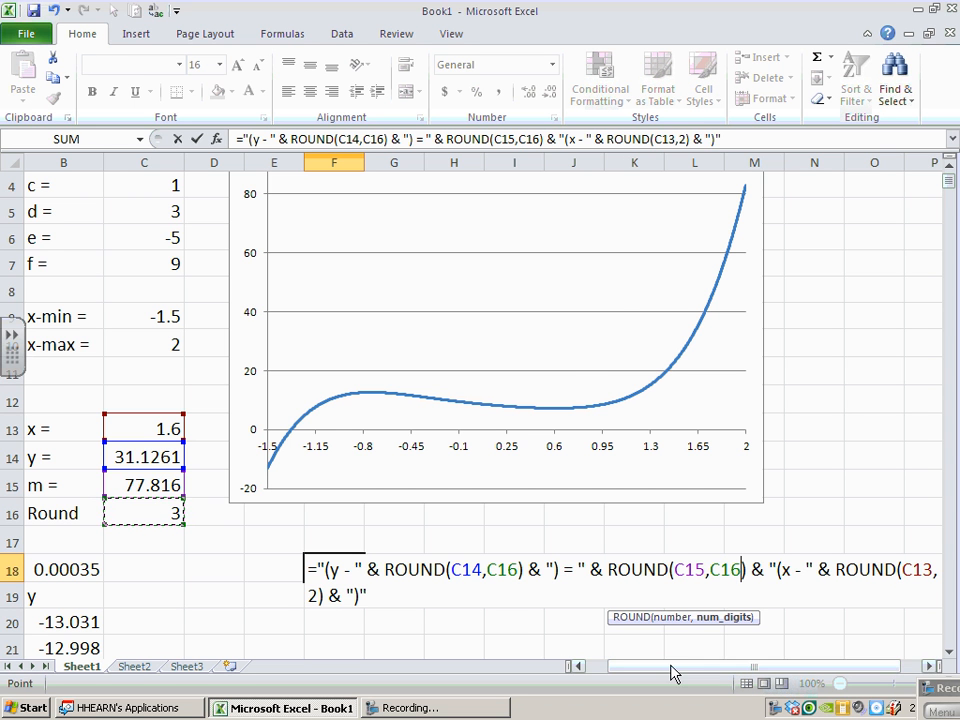
pyautogui.moveTo(677, 670); pyautogui.dragTo(686, 671)
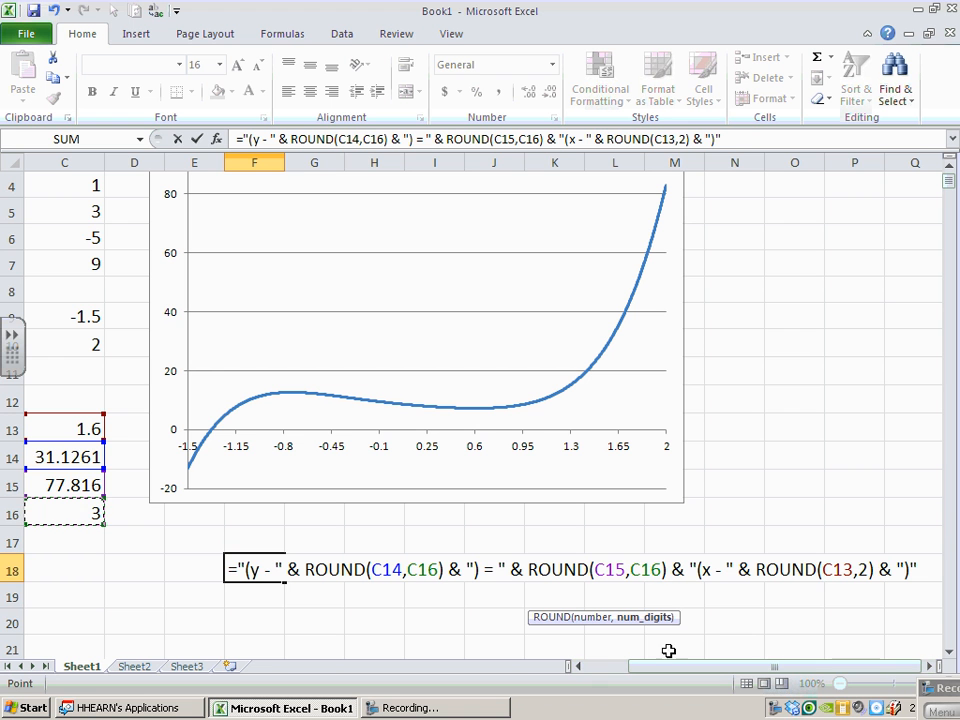
pyautogui.doubleClick(865, 569)
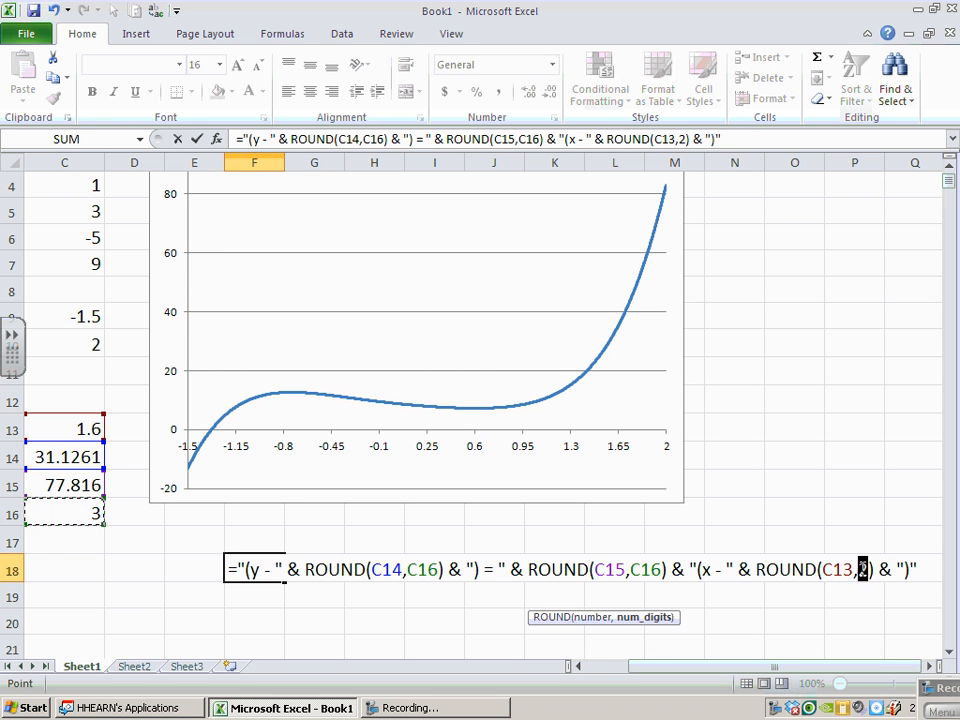
pyautogui.click(75, 511)
pyautogui.press('Return')
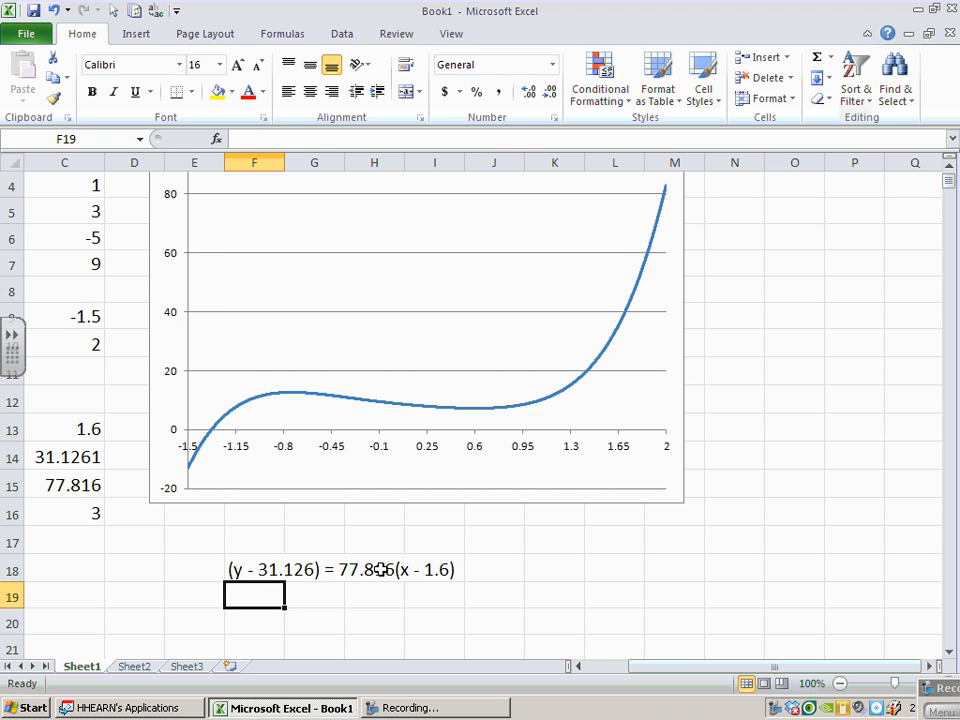
# Step: Set the x value in C13 to 1.00325 and the Round value in C16 to 4
pyautogui.click(88, 430)
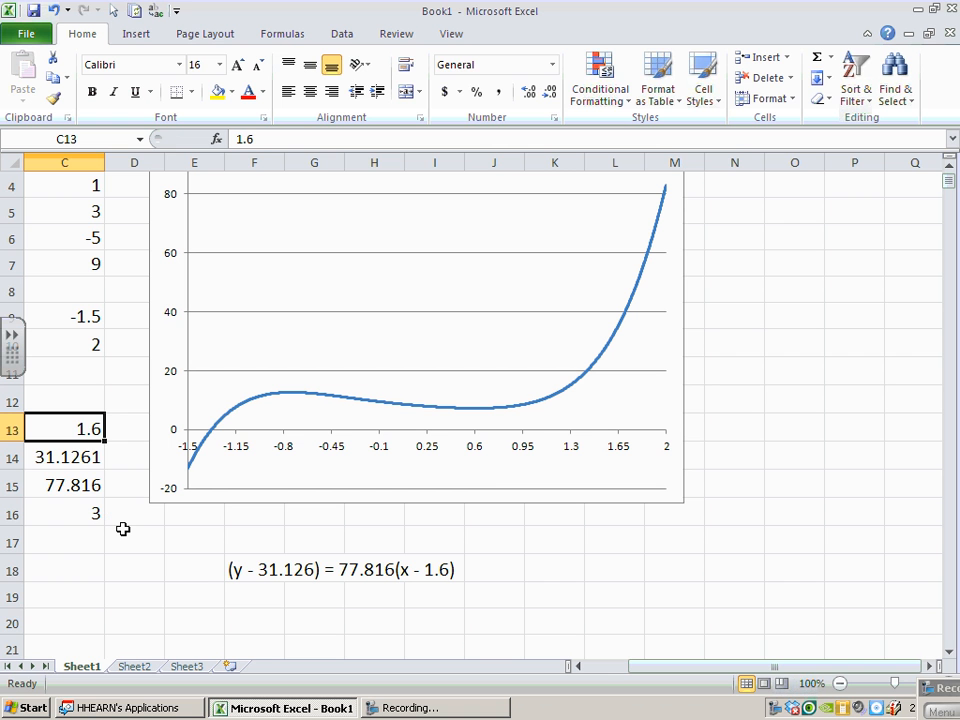
pyautogui.write('1.00325')
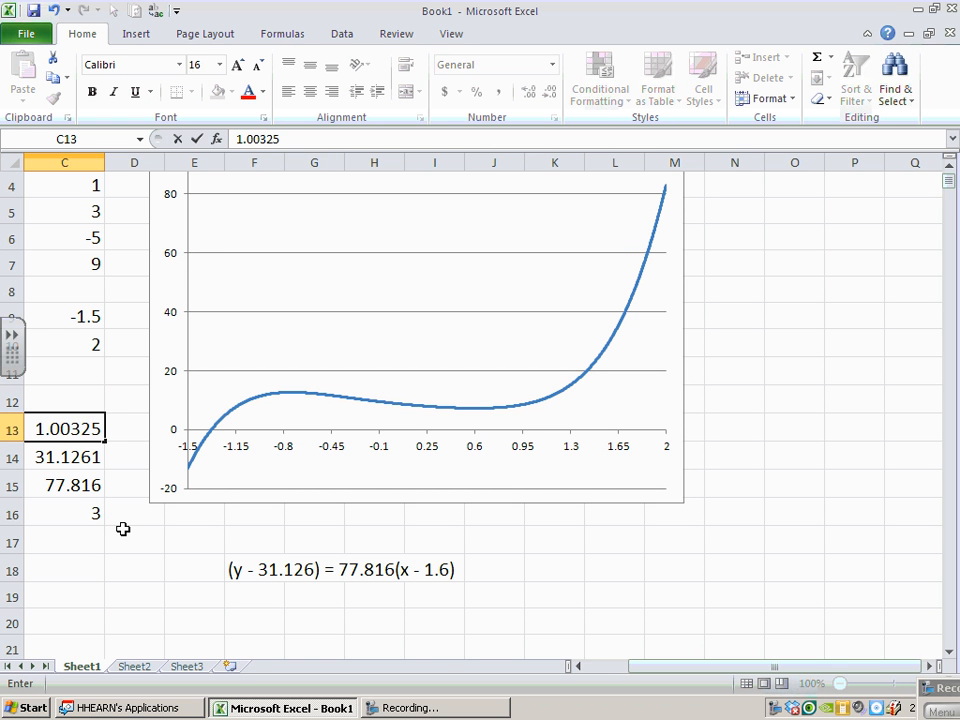
pyautogui.click(112, 590)
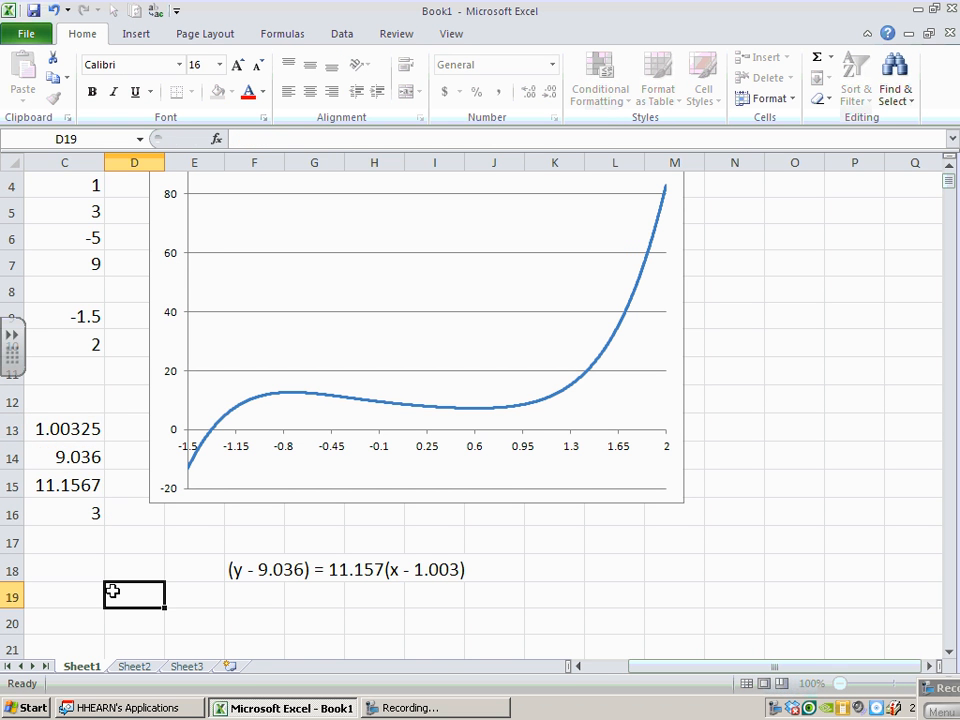
pyautogui.click(78, 508)
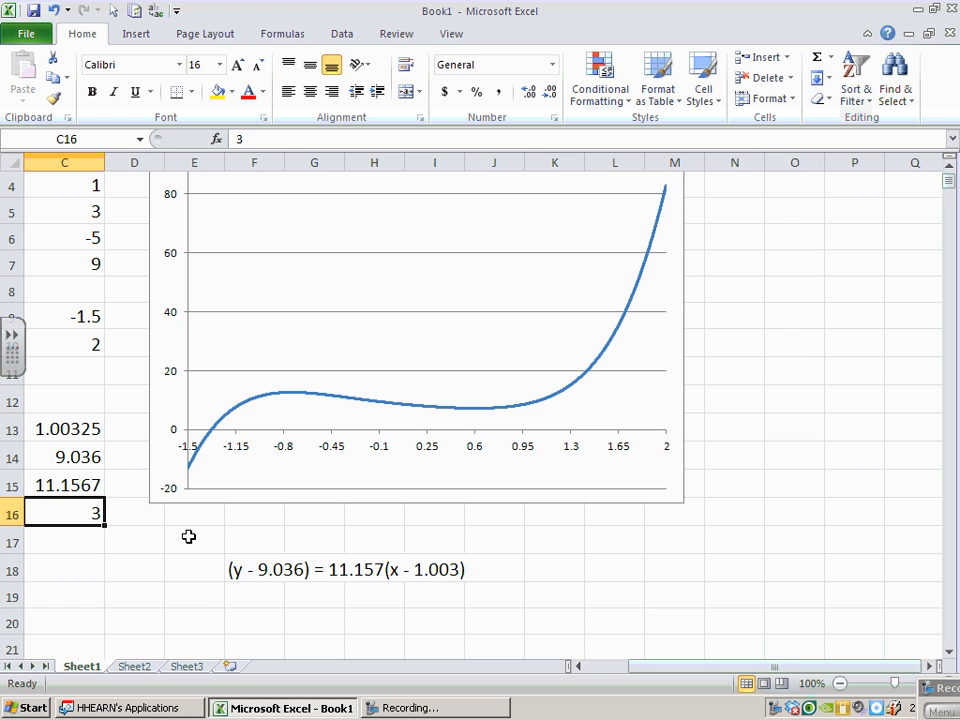
pyautogui.write('4')
pyautogui.click(167, 568)
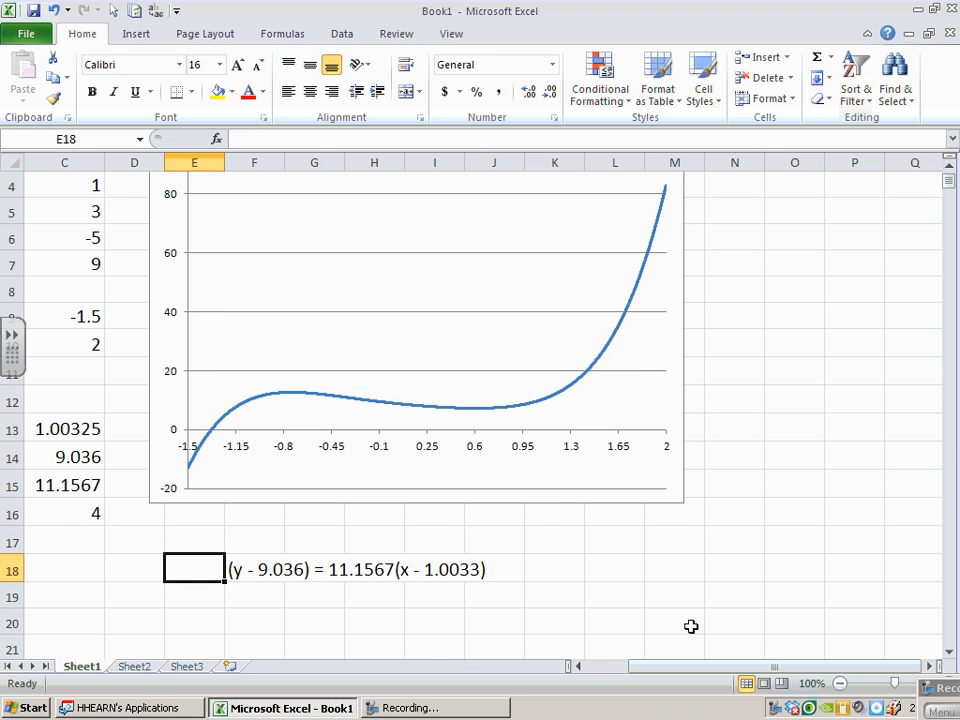
# Step: Insert a WordArt object in the white style with a blue outline on the sheet
pyautogui.moveTo(949, 184); pyautogui.dragTo(948, 182)
pyautogui.moveTo(762, 677); pyautogui.dragTo(724, 677)
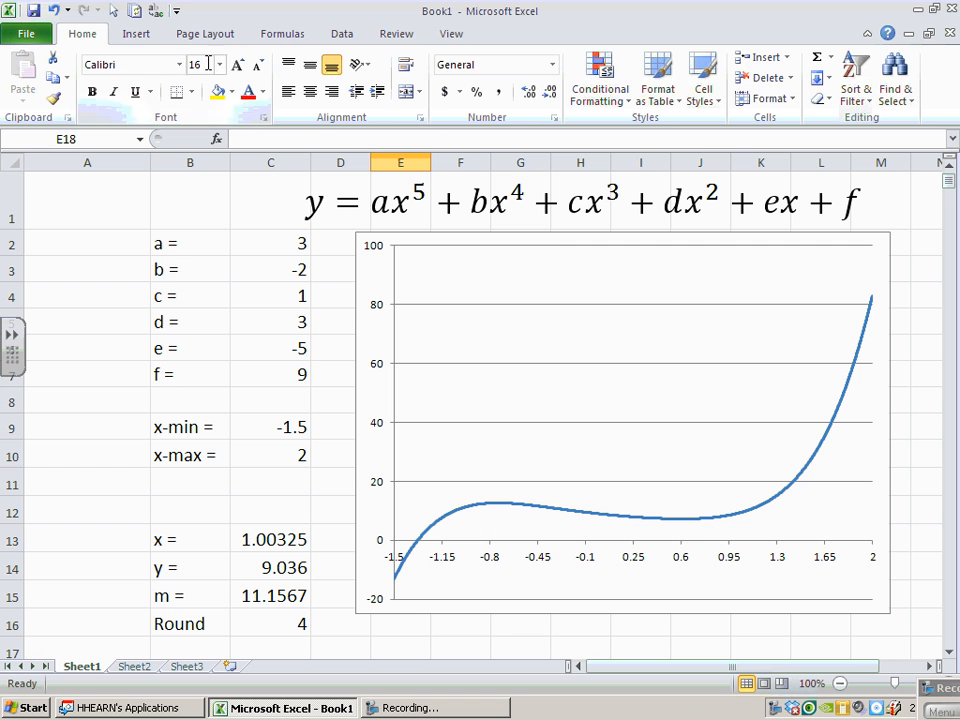
pyautogui.click(137, 35)
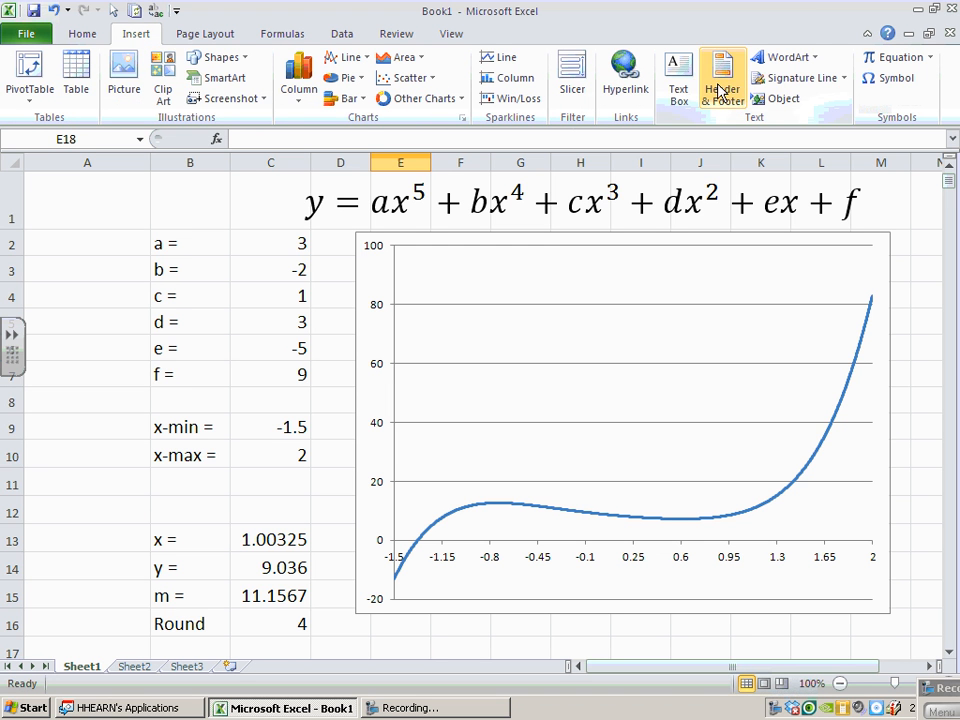
pyautogui.click(763, 60)
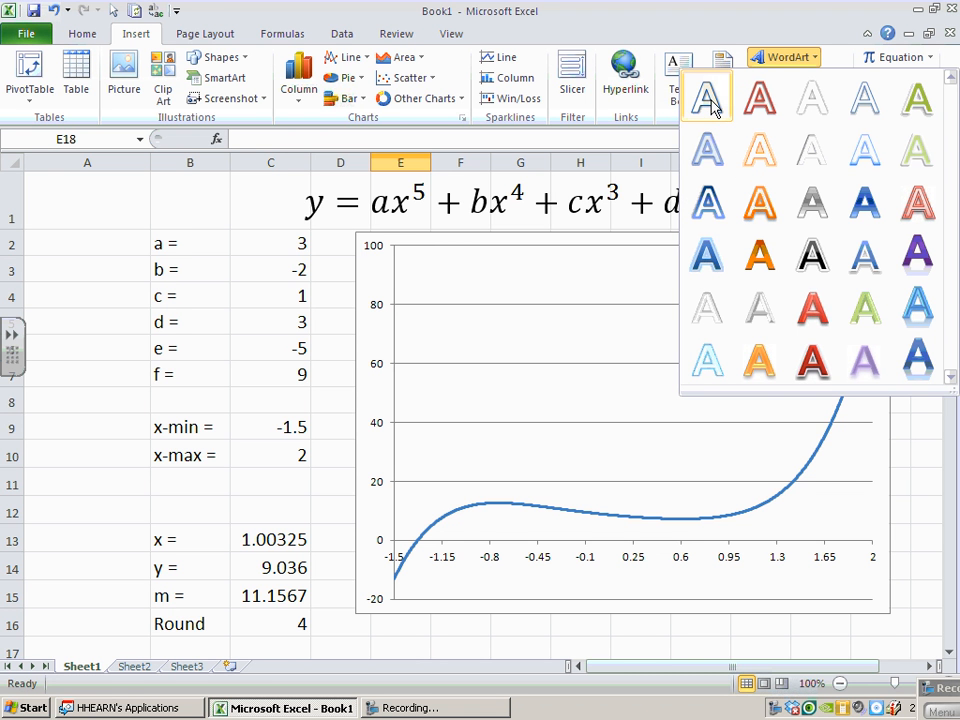
pyautogui.click(713, 107)
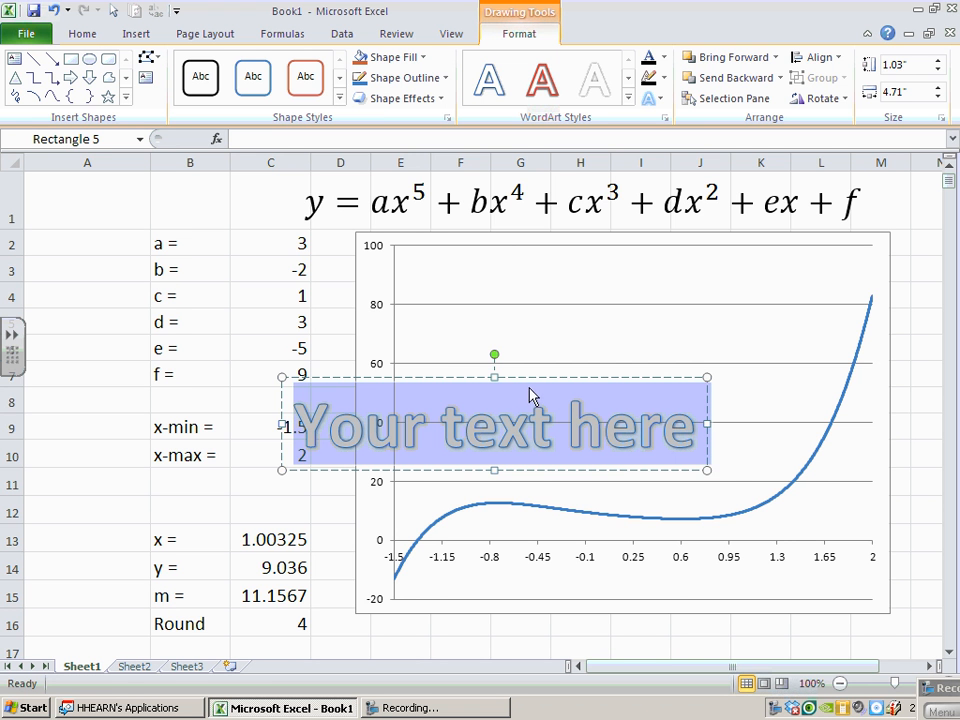
# Step: Link the WordArt text to the tangent equation cell with the formula =$F$18
pyautogui.moveTo(531, 387)
pyautogui.mouseDown()
pyautogui.moveTo(542, 375)
pyautogui.moveTo(523, 391)
pyautogui.mouseUp()
pyautogui.click(449, 424)
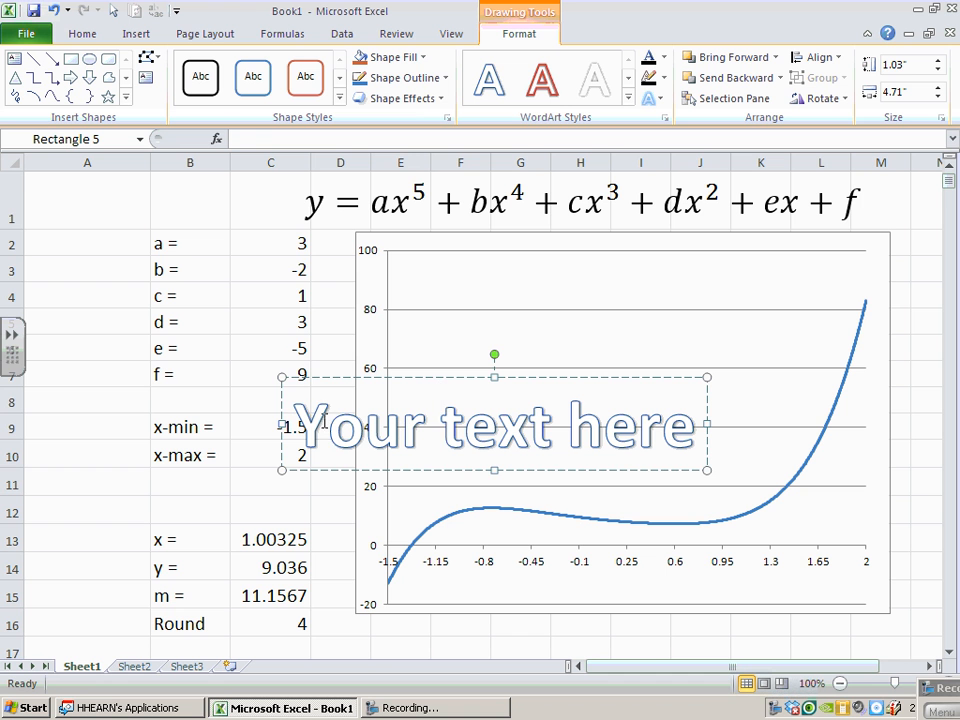
pyautogui.click(319, 413)
pyautogui.click(327, 377)
pyautogui.click(260, 137)
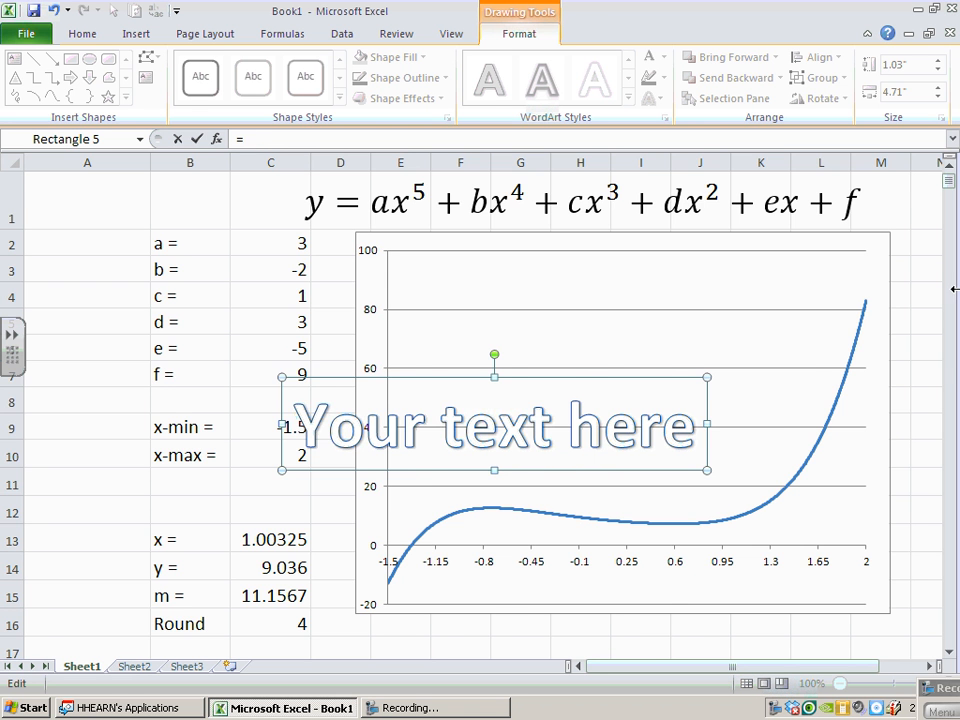
pyautogui.click(948, 653)
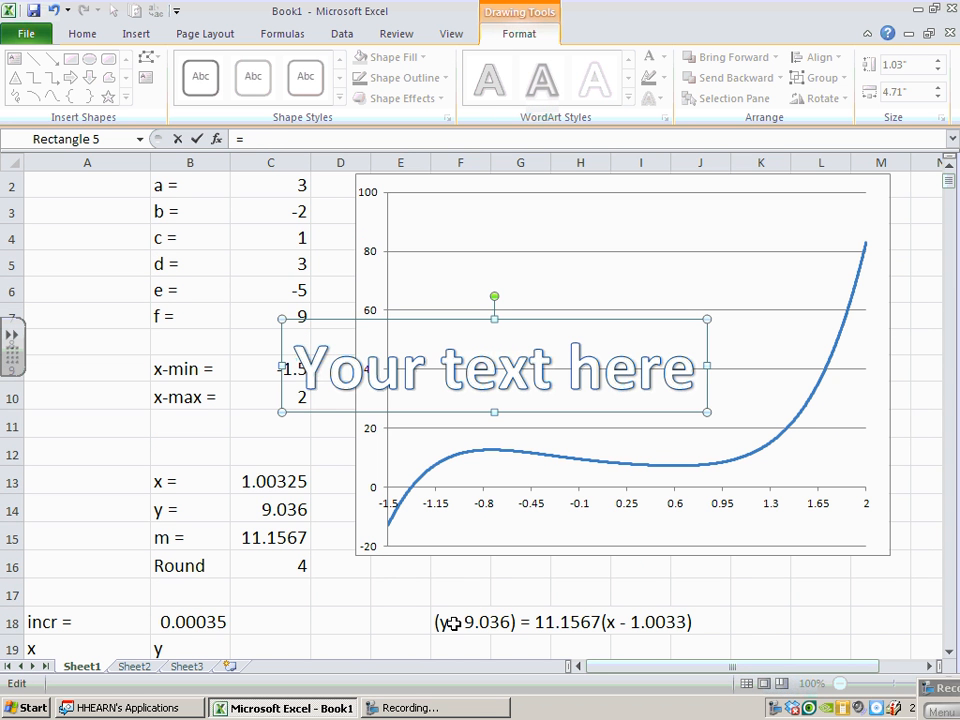
pyautogui.click(450, 622)
pyautogui.press('F4')
pyautogui.press('Return')
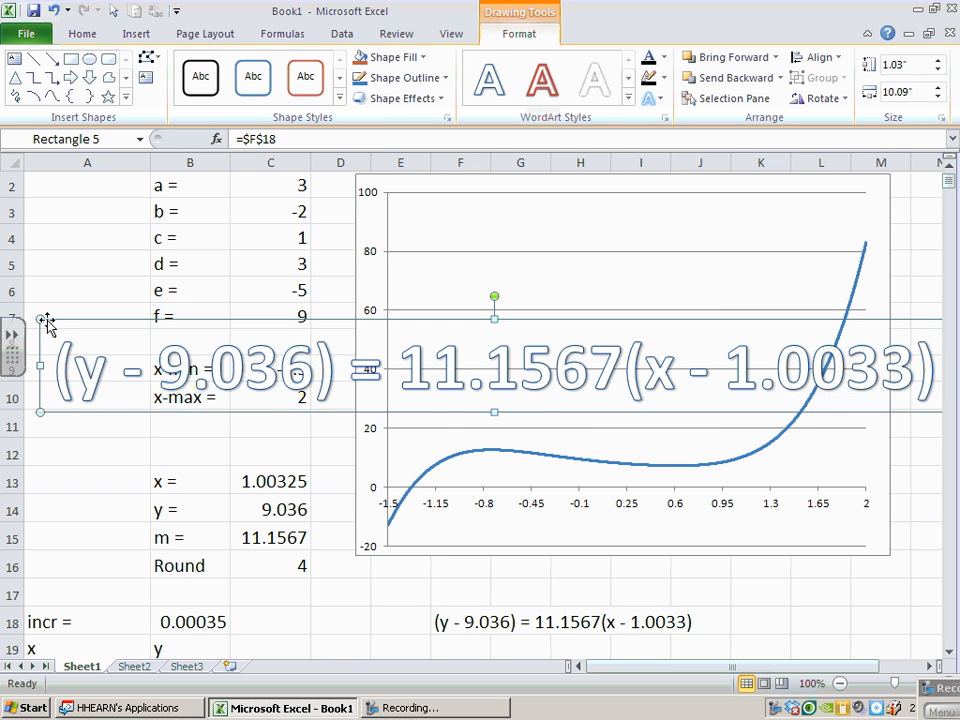
# Step: Set the WordArt font size to 20, narrow its box, and place it across the top of the chart
pyautogui.moveTo(40, 319); pyautogui.dragTo(214, 342)
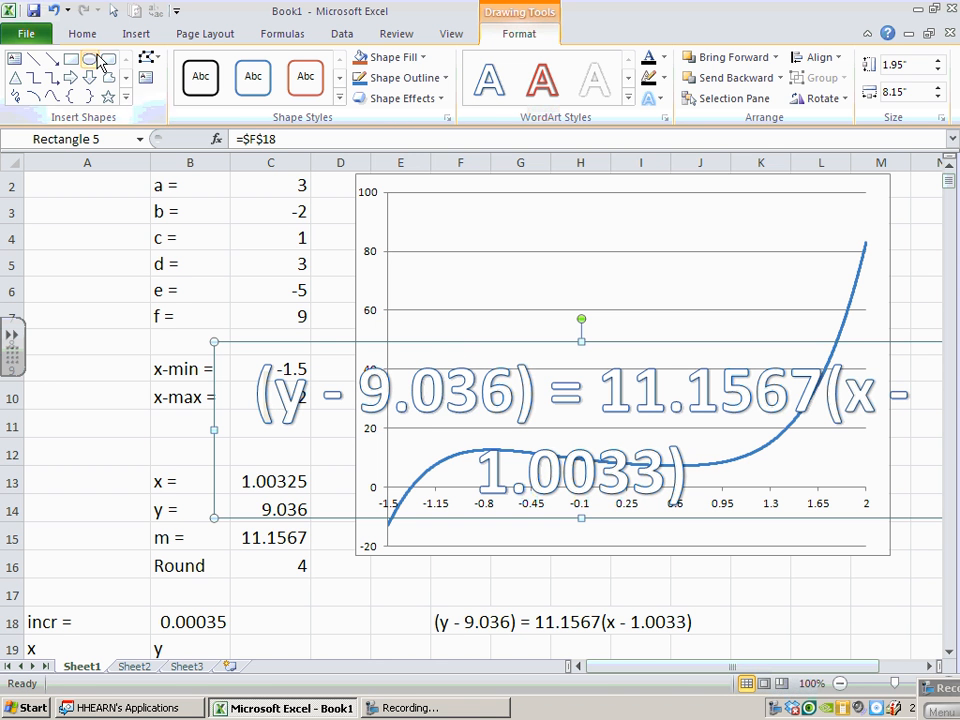
pyautogui.click(83, 36)
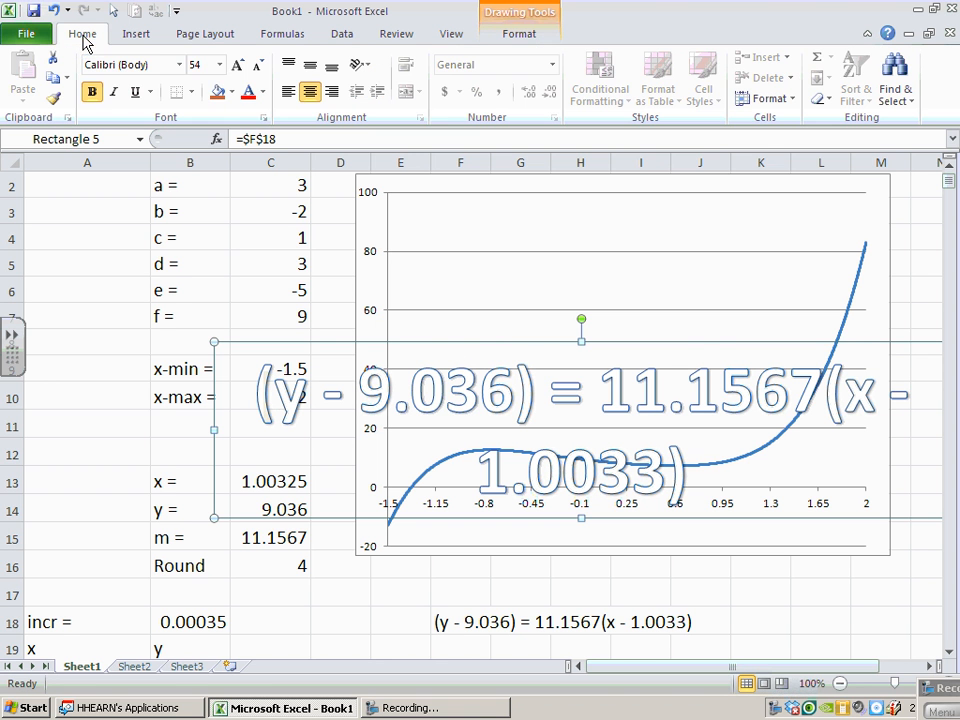
pyautogui.click(219, 64)
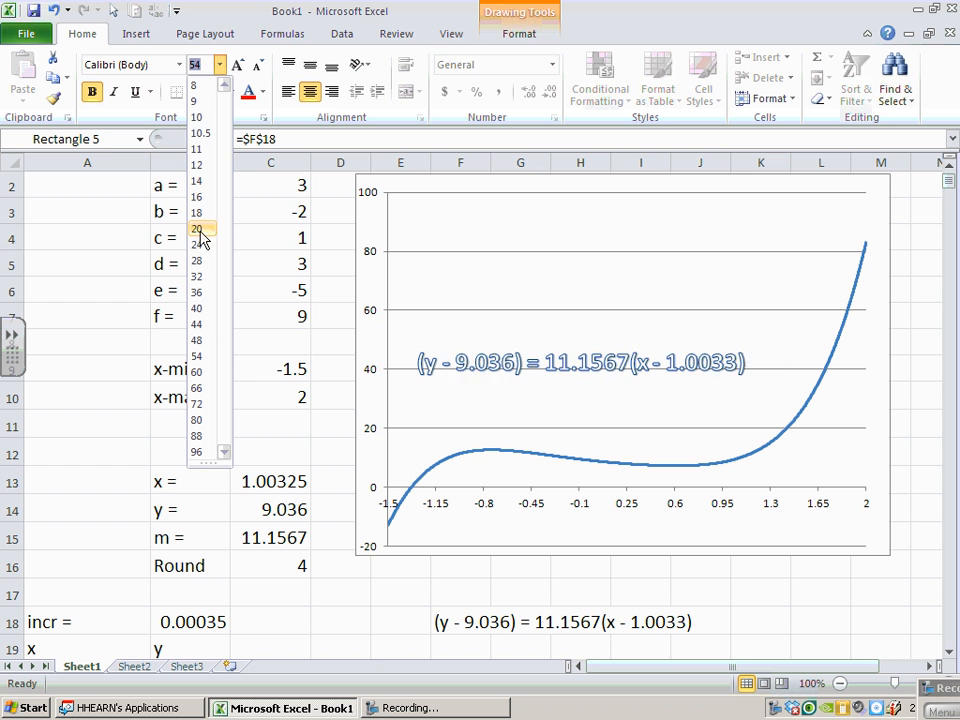
pyautogui.click(197, 229)
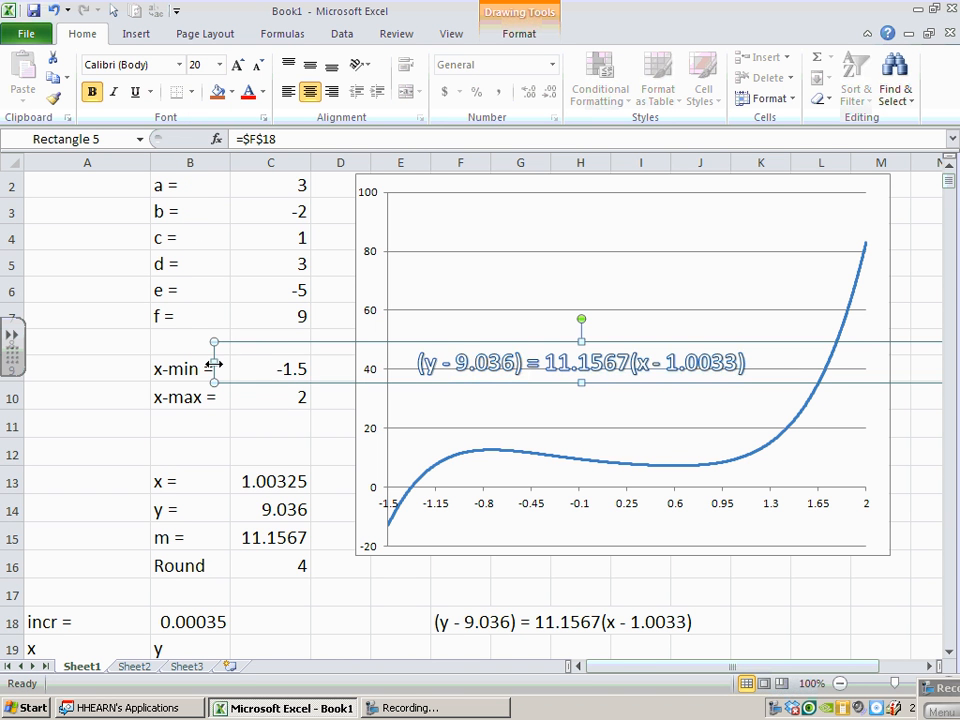
pyautogui.moveTo(210, 364); pyautogui.dragTo(450, 235)
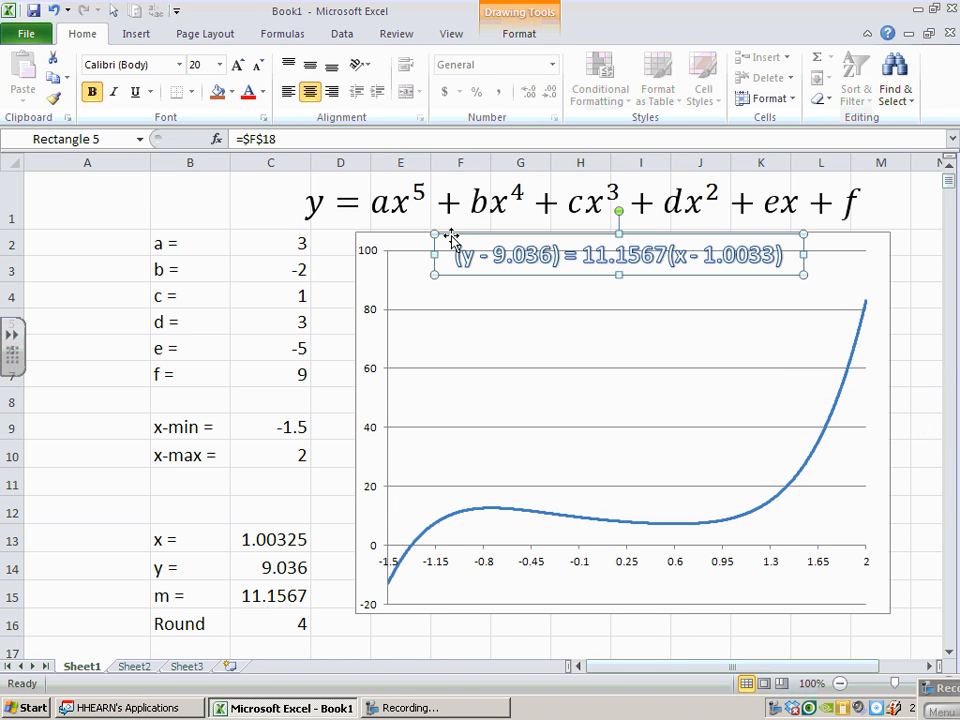
pyautogui.rightClick(503, 256)
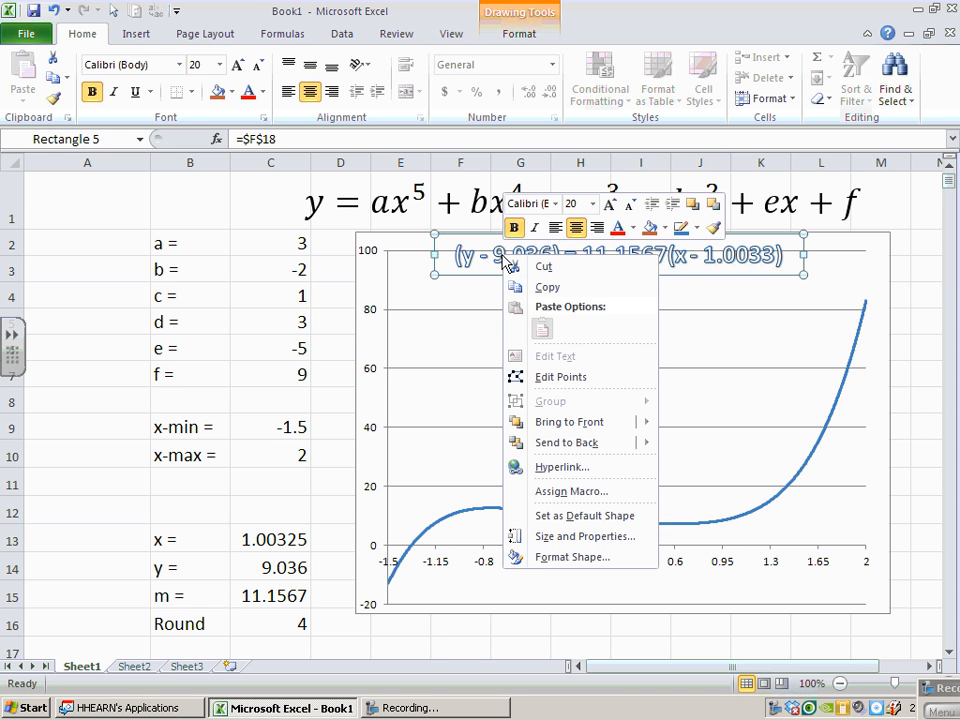
pyautogui.click(575, 558)
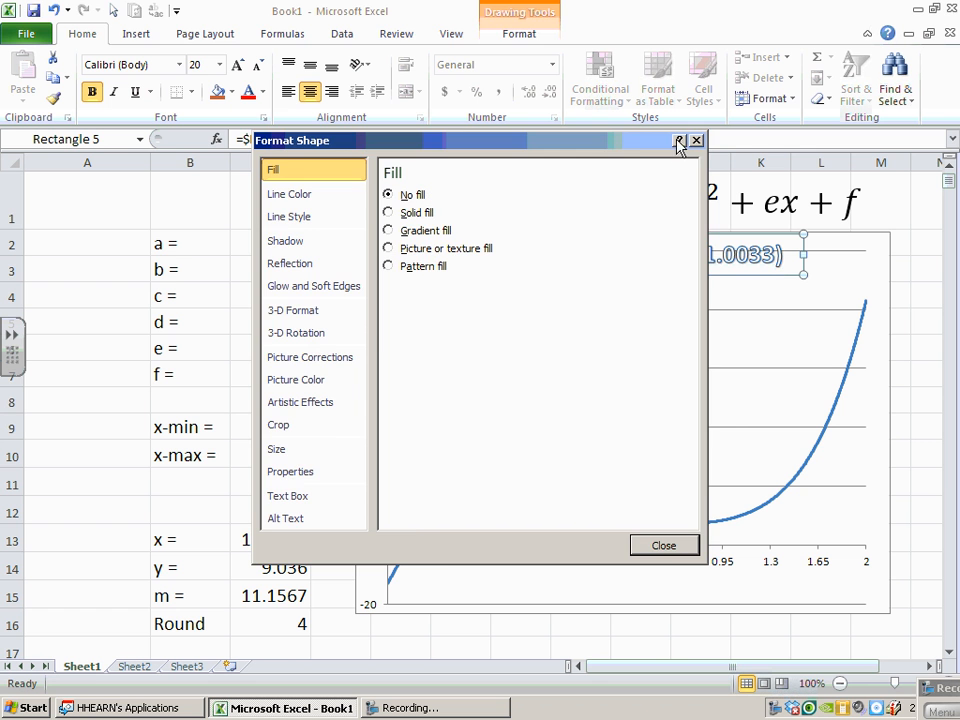
pyautogui.click(694, 138)
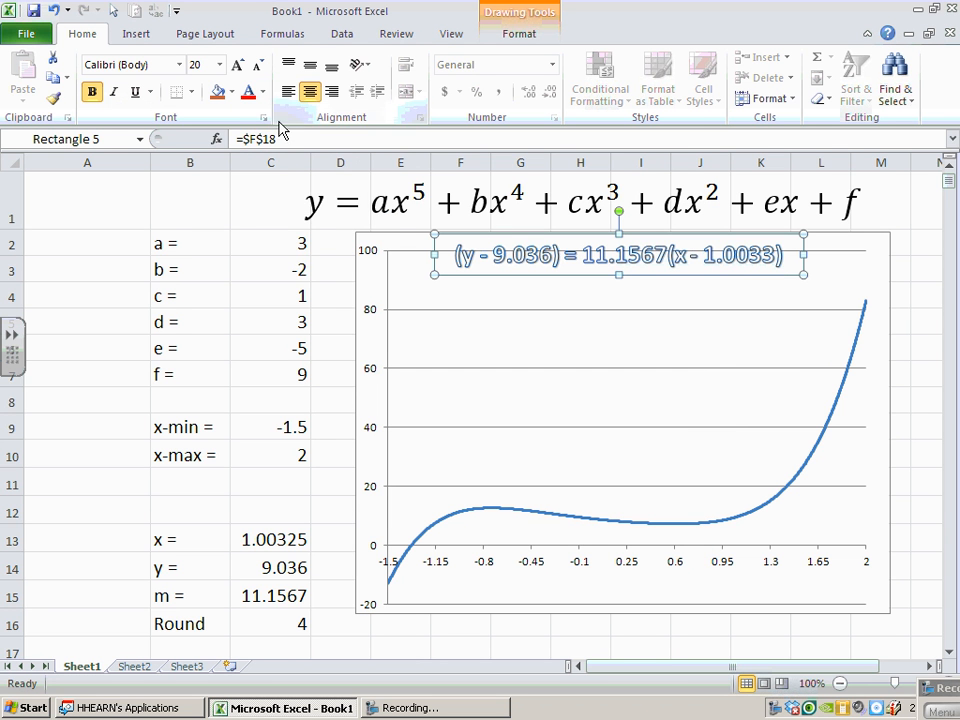
# Step: Set the font color of the tangent equation WordArt to Automatic and deselect it
pyautogui.click(265, 94)
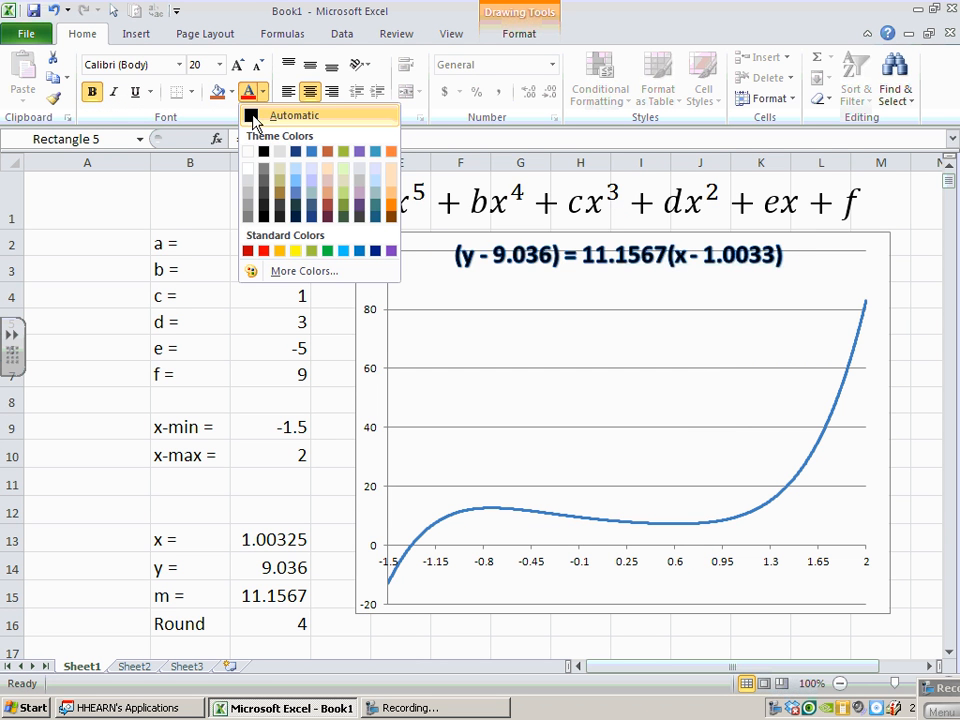
pyautogui.click(256, 121)
pyautogui.click(129, 203)
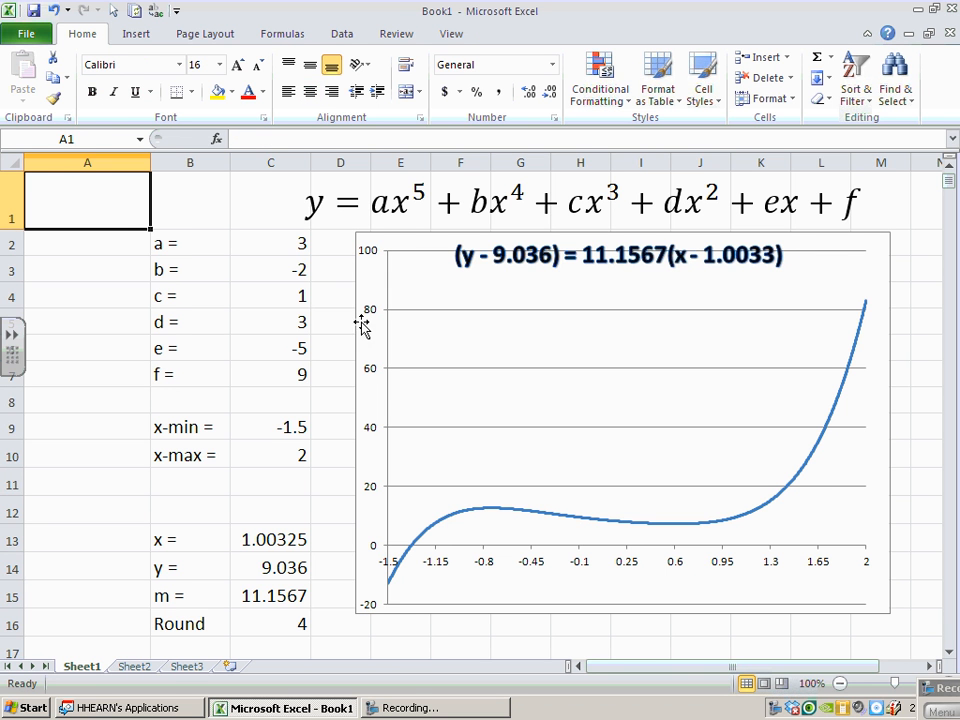
# Step: Set the coefficient c in cell C4 to -3
pyautogui.click(306, 302)
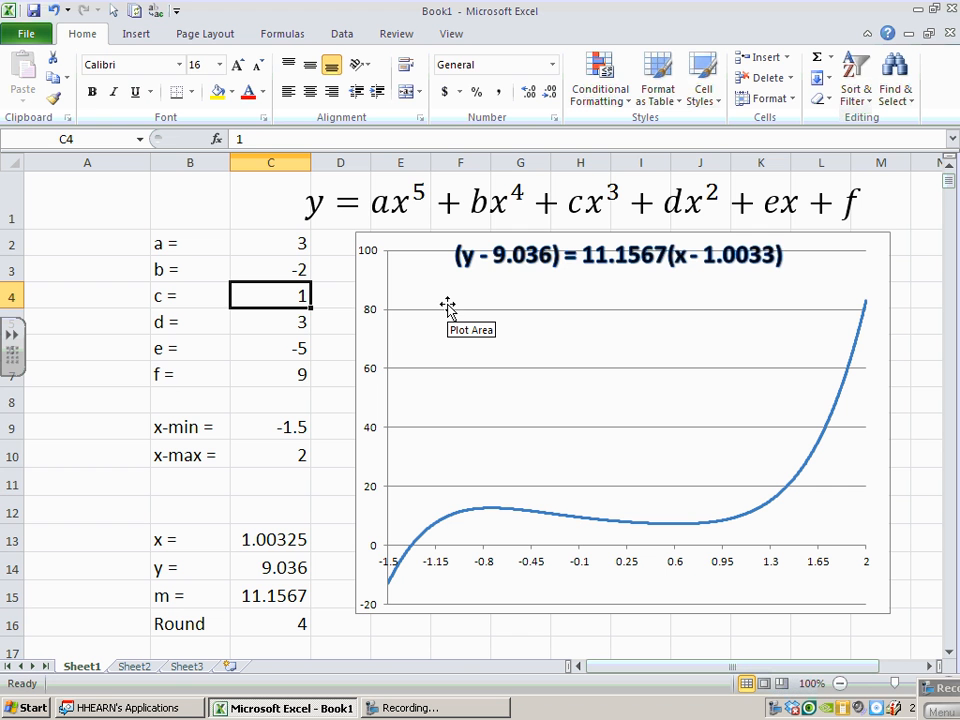
pyautogui.write('-3')
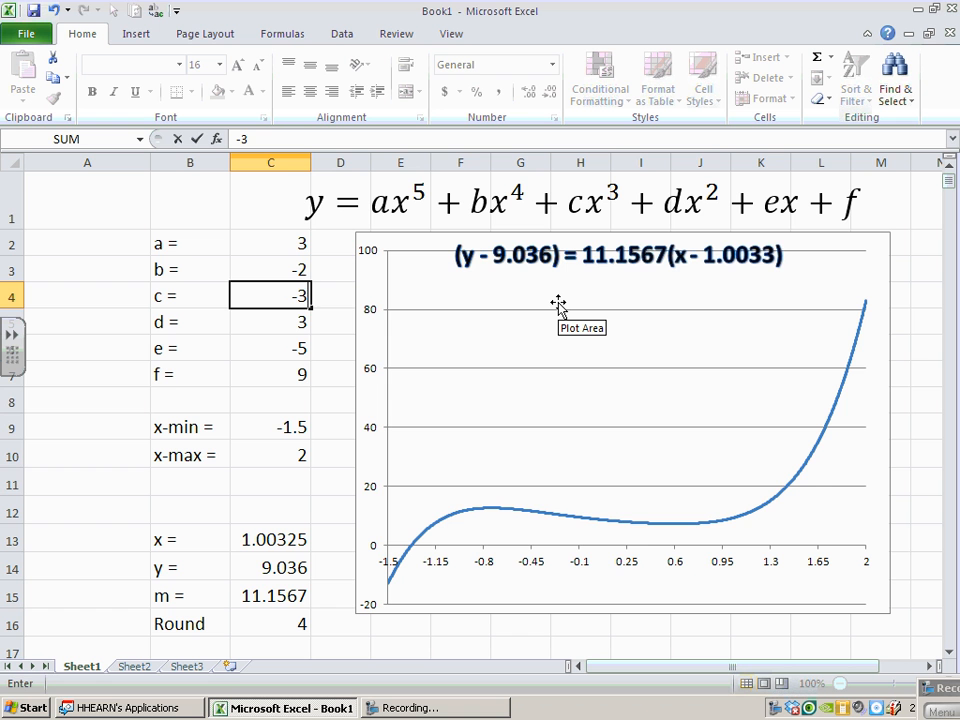
pyautogui.press('Return')
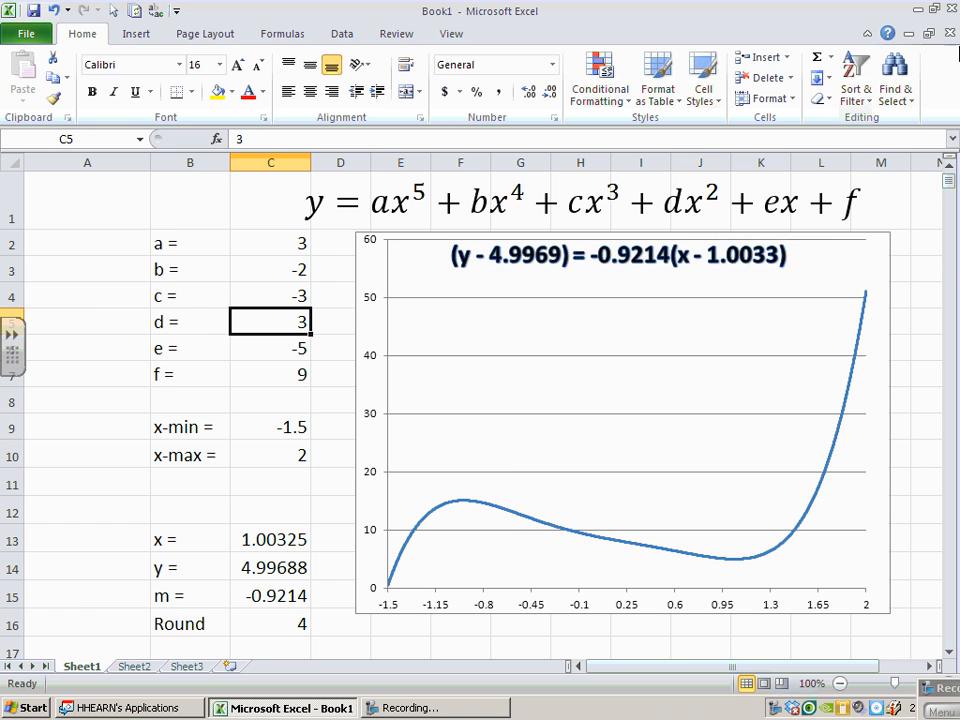
# Step: Examine the tangent equation in row 18 term by term, including the formula in F18
pyautogui.moveTo(953, 172); pyautogui.dragTo(952, 188)
pyautogui.click(950, 651)
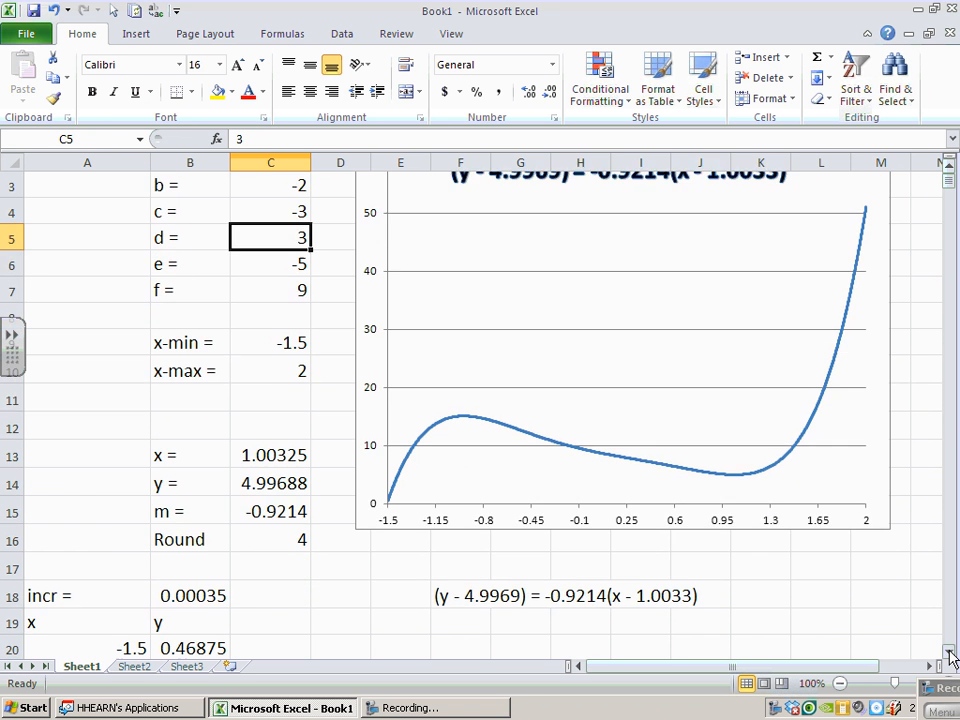
pyautogui.click(950, 651)
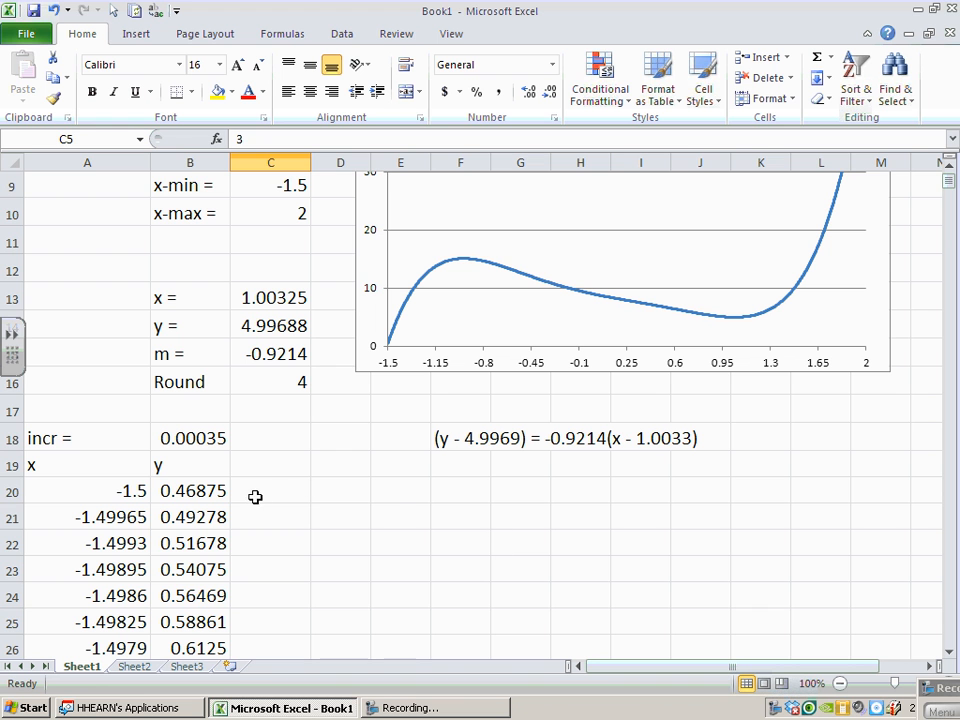
pyautogui.click(261, 493)
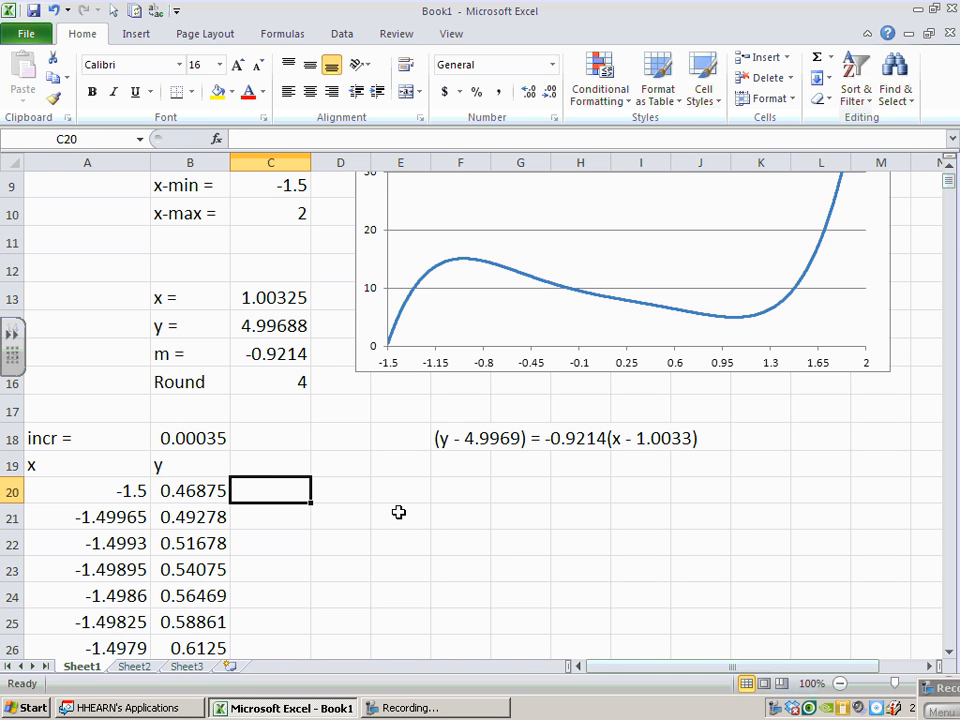
pyautogui.click(470, 440)
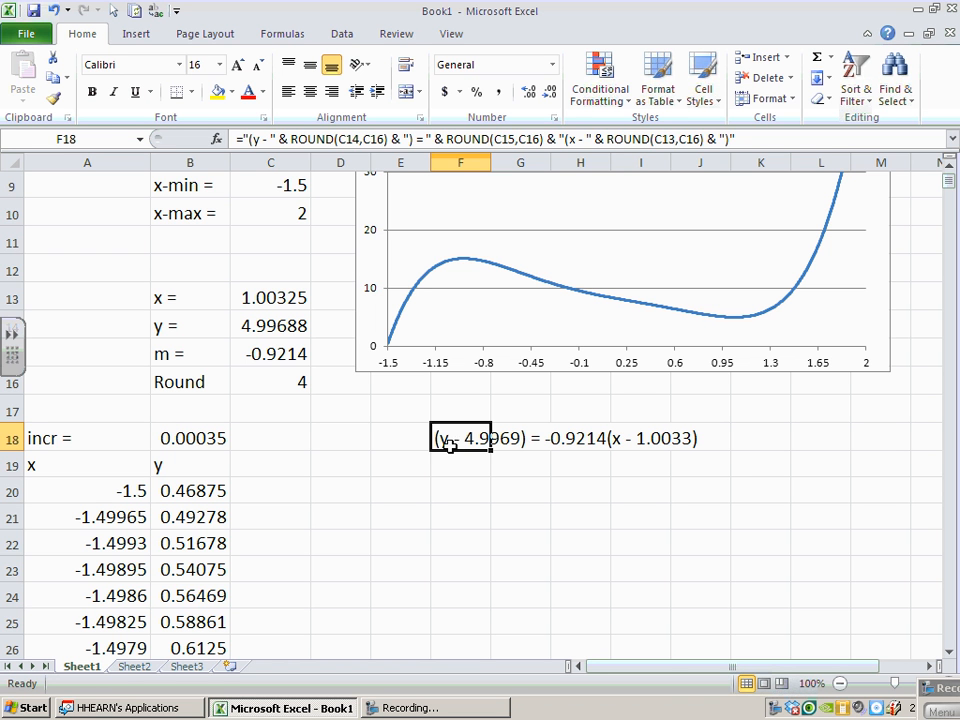
pyautogui.click(566, 440)
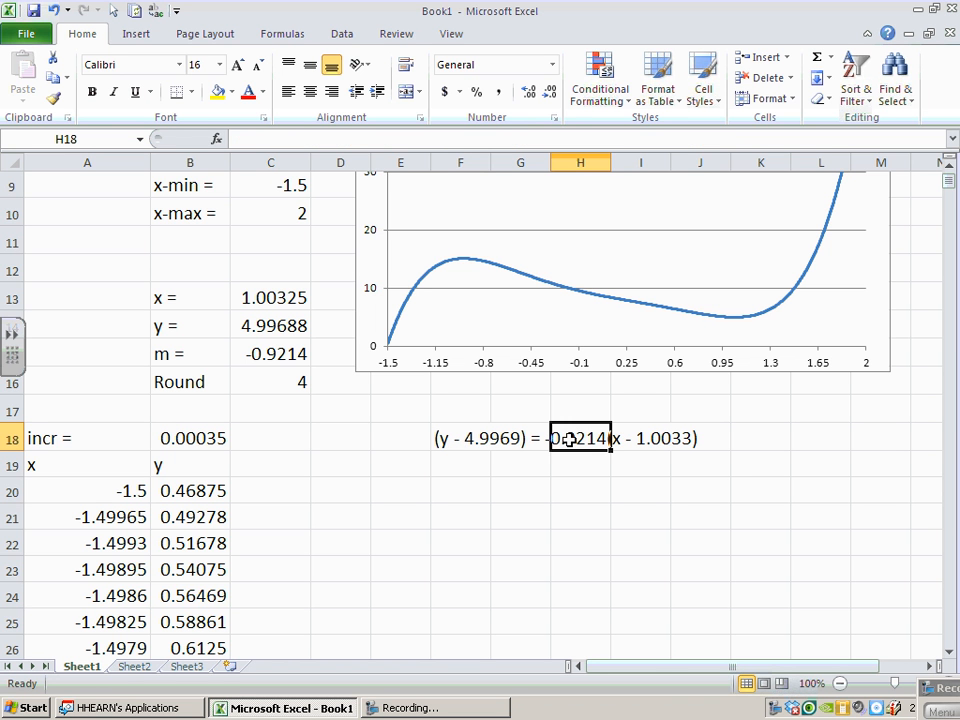
pyautogui.click(630, 445)
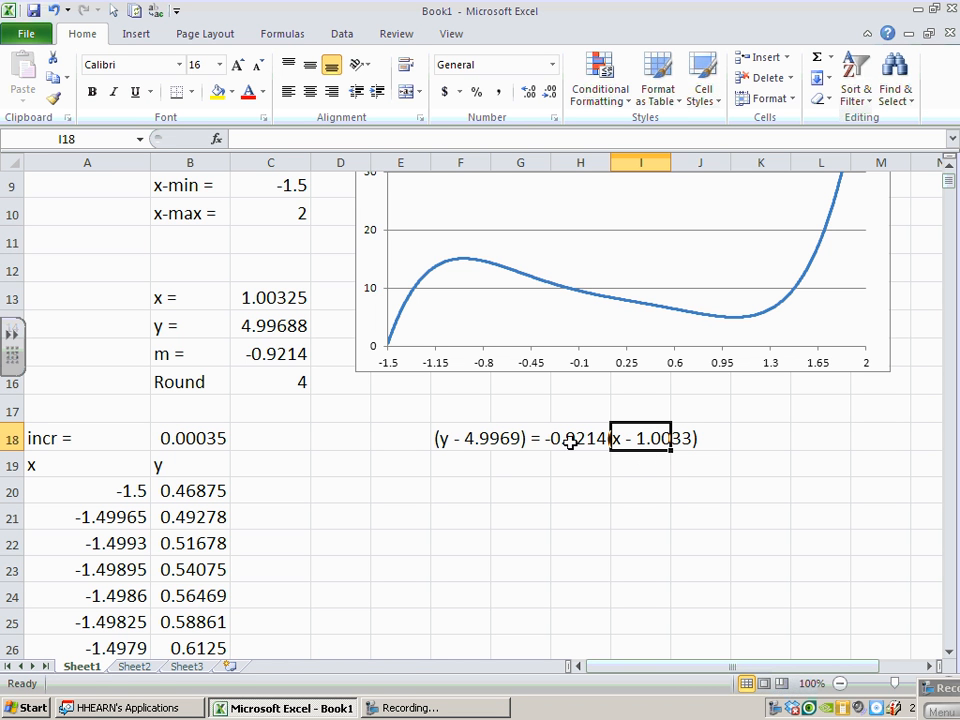
# Step: Enter the tangent line formula =C15*(A20-C13)+C14 in cell C20 beside the first y value
pyautogui.click(261, 491)
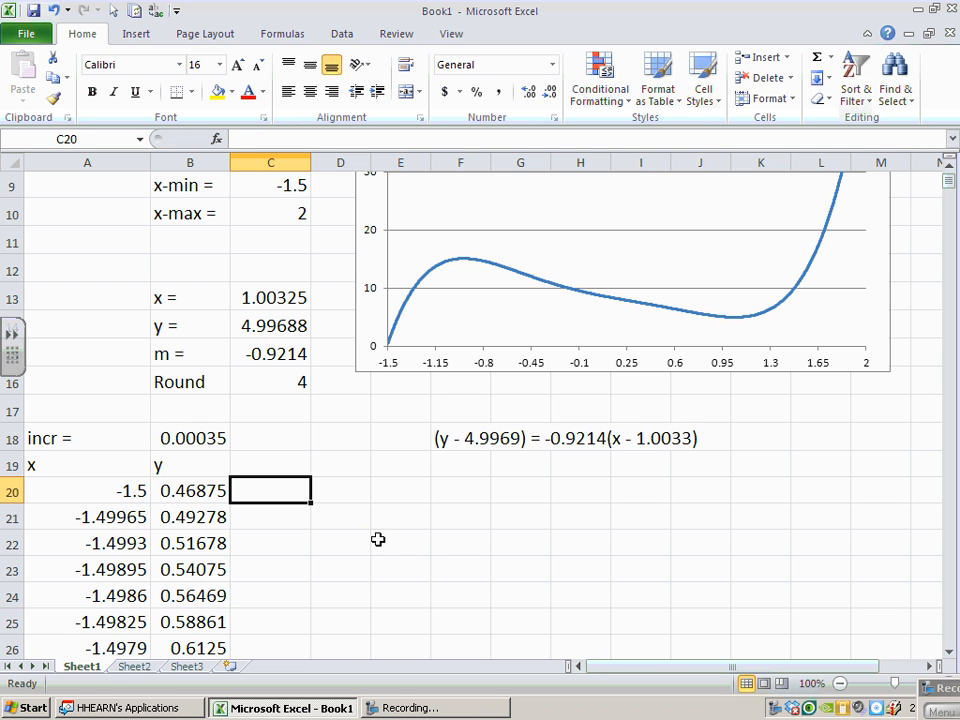
pyautogui.write('=')
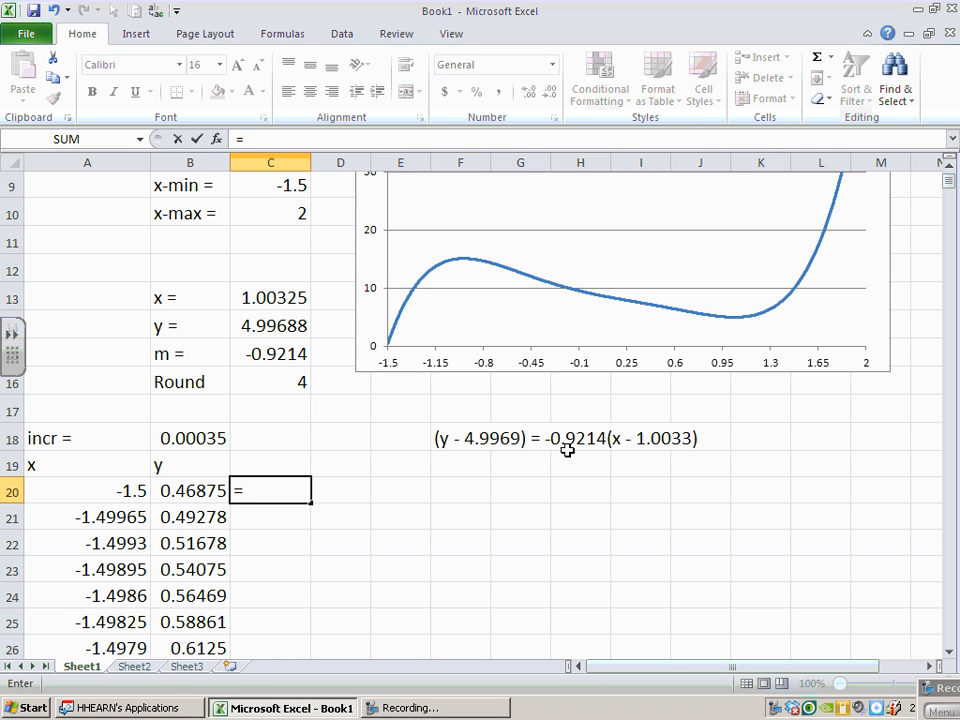
pyautogui.click(283, 355)
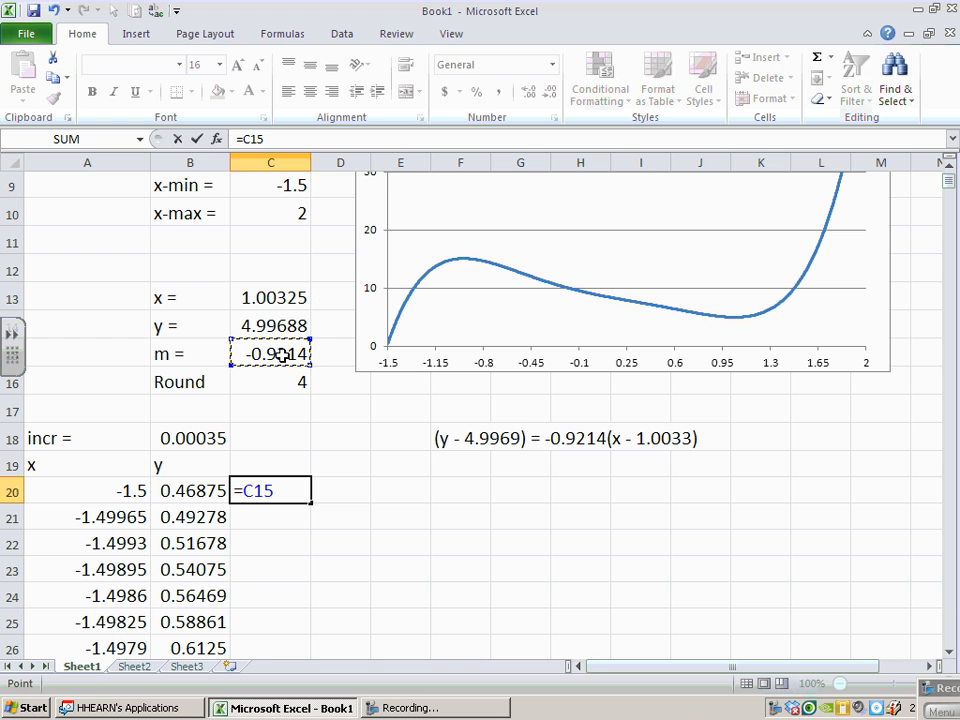
pyautogui.write('*(')
pyautogui.click(112, 491)
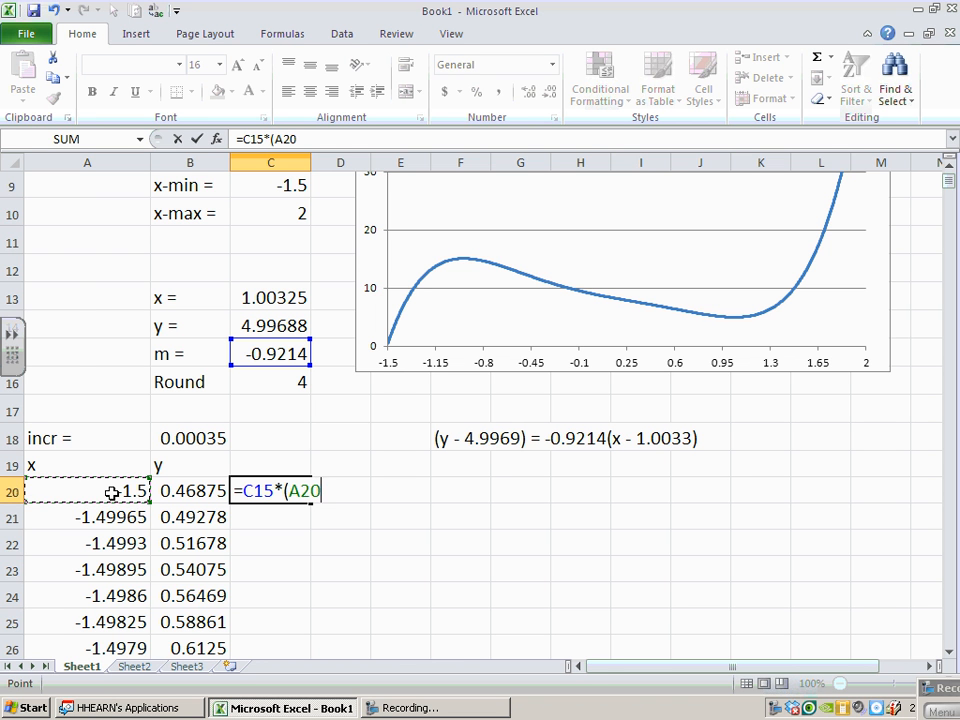
pyautogui.write('-')
pyautogui.click(283, 298)
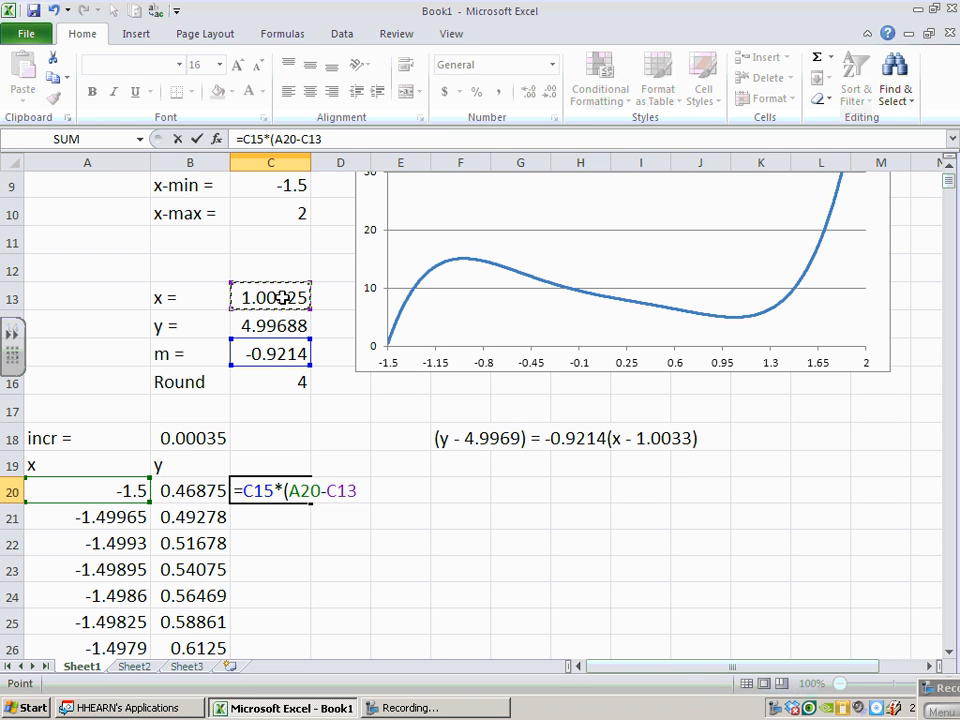
pyautogui.write(')')
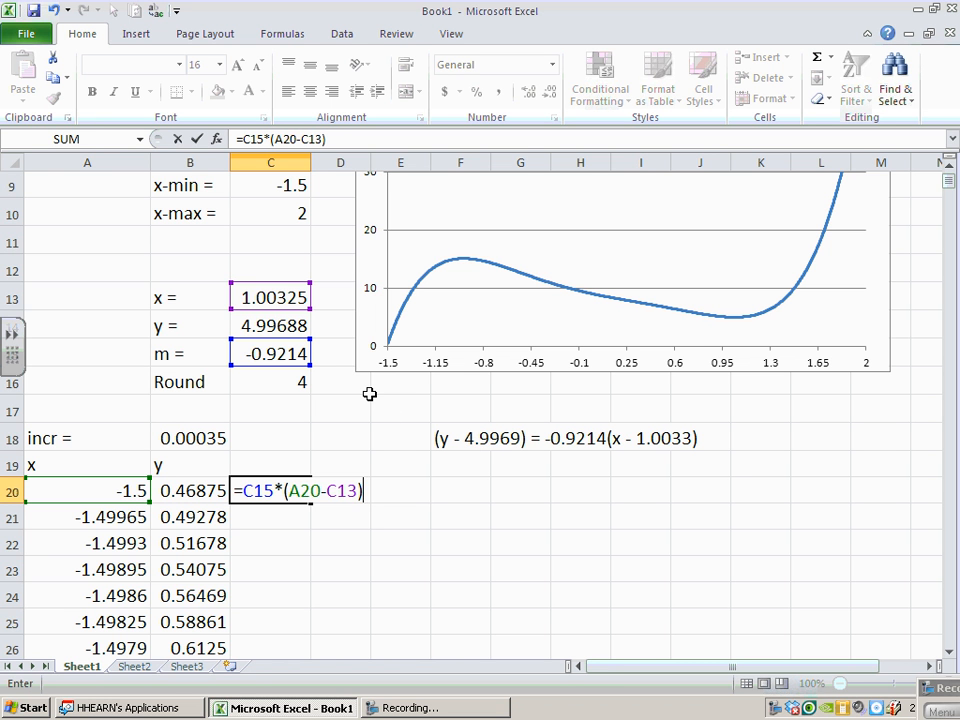
pyautogui.write('+')
pyautogui.click(283, 325)
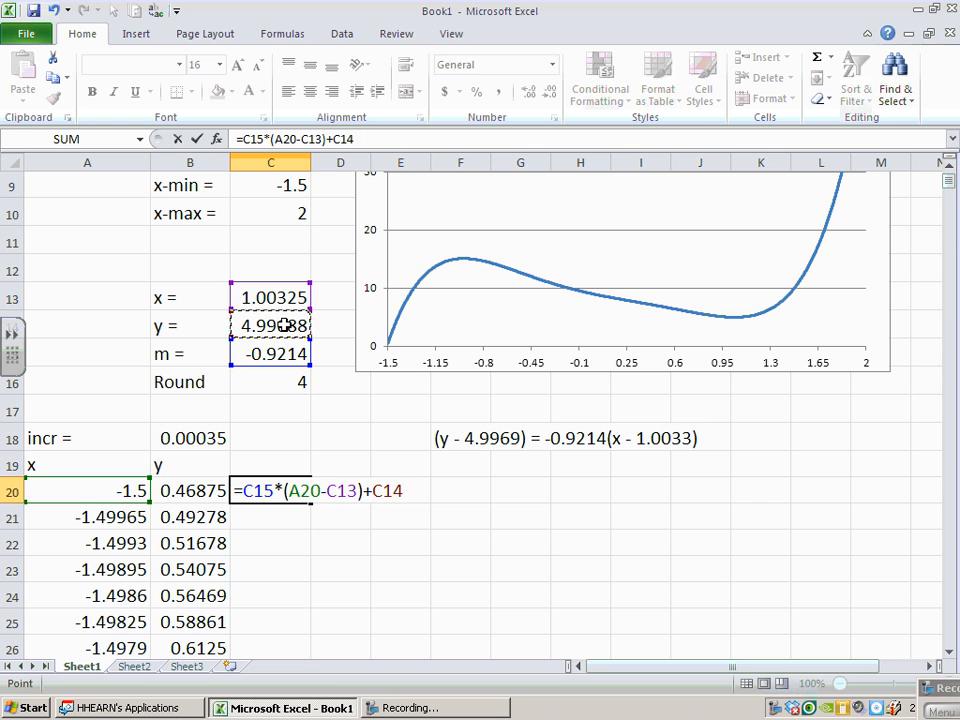
pyautogui.press('Return')
# Step: Try filling the C20 formula down to C23 and examine the cell references in C20 and C22
pyautogui.click(283, 491)
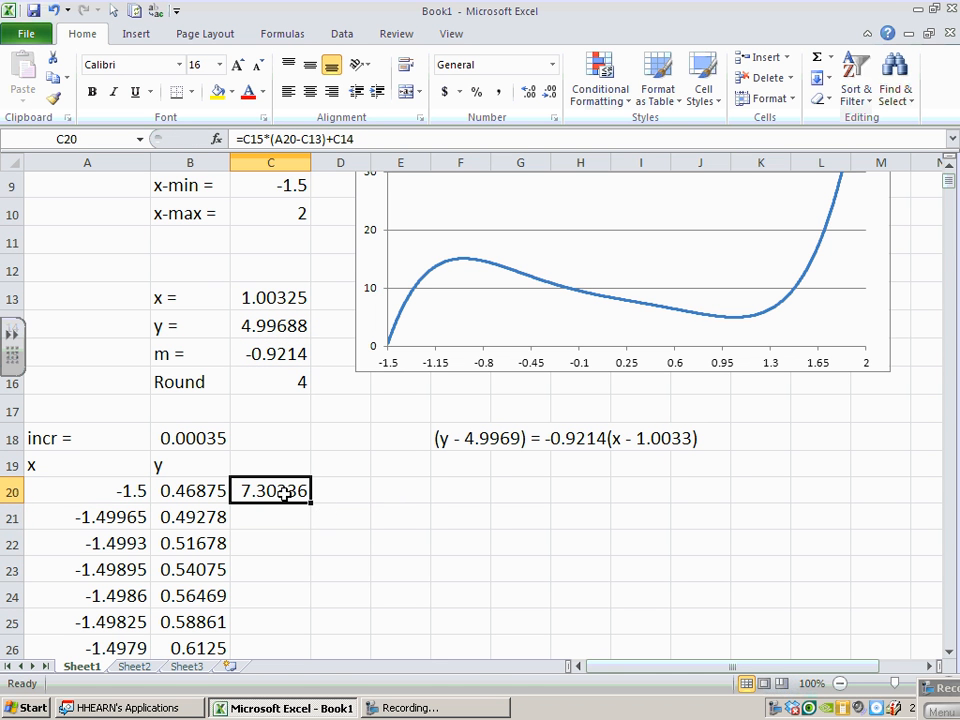
pyautogui.moveTo(311, 503); pyautogui.dragTo(300, 575)
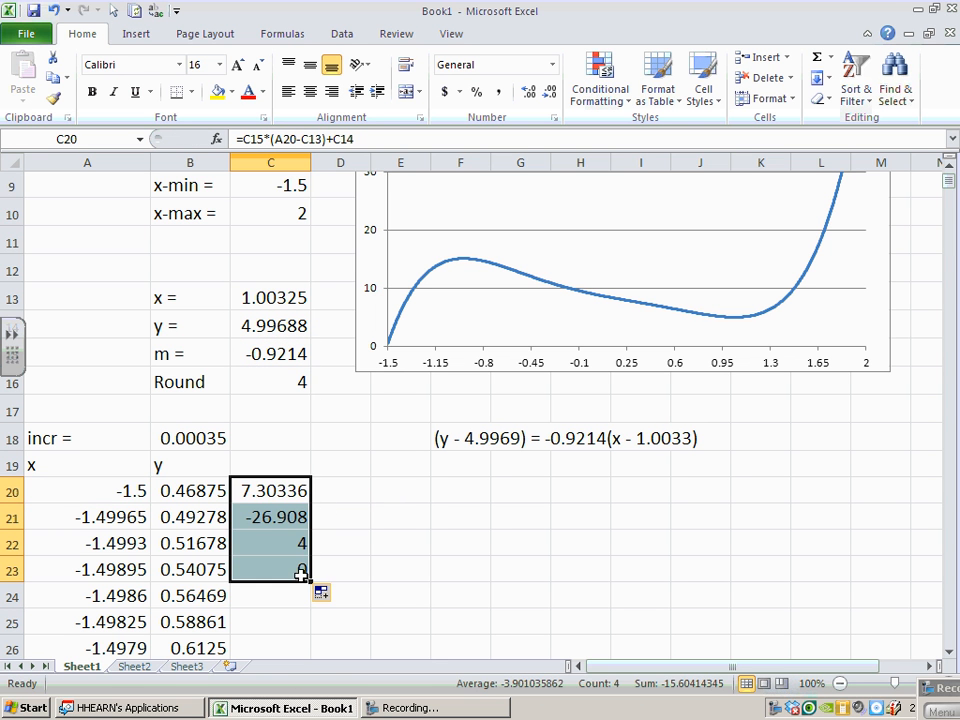
pyautogui.click(281, 490)
pyautogui.doubleClick(281, 490)
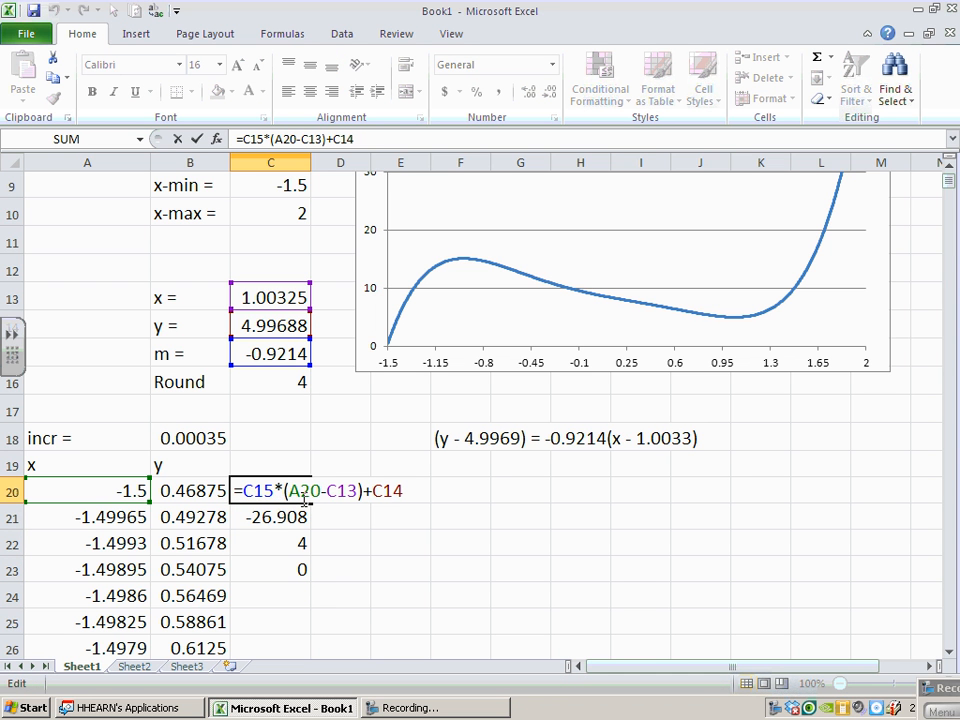
pyautogui.press('Return')
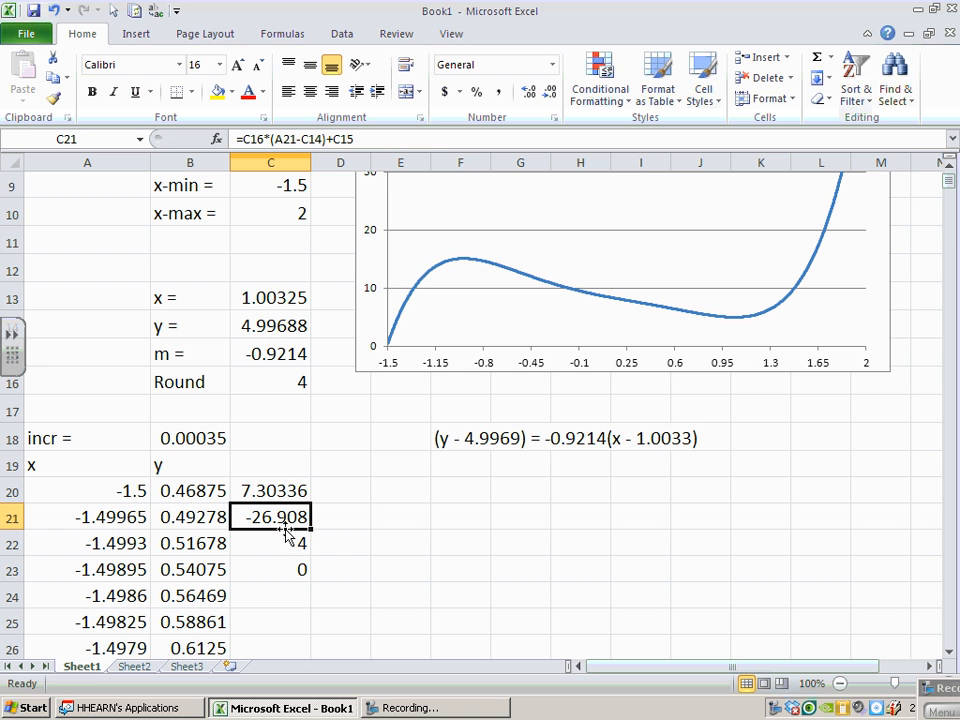
pyautogui.doubleClick(289, 491)
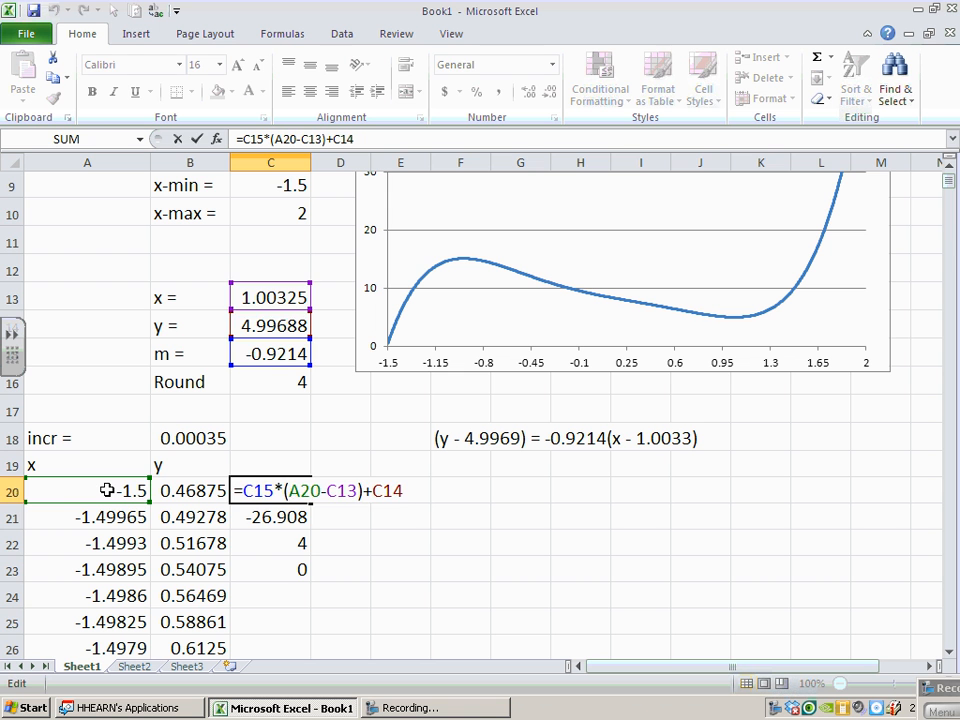
pyautogui.press('Return')
pyautogui.click(304, 543)
pyautogui.doubleClick(305, 541)
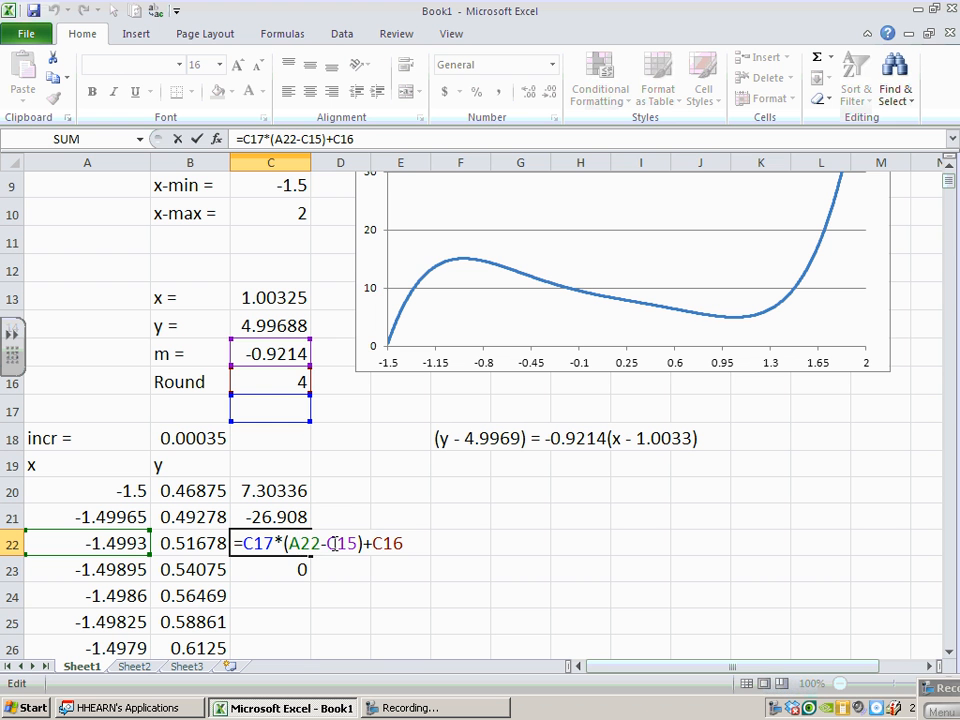
pyautogui.press('Return')
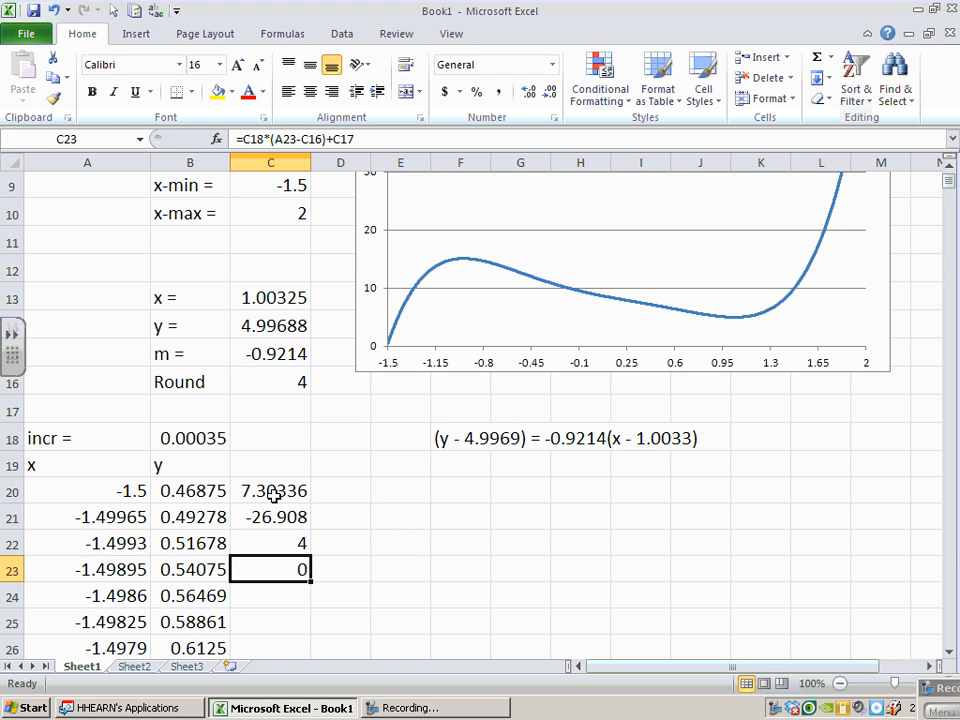
# Step: Lock the row references in the C20 formula so it reads =C$15*(A20-C$13)+C$14
pyautogui.click(272, 491)
pyautogui.doubleClick(274, 491)
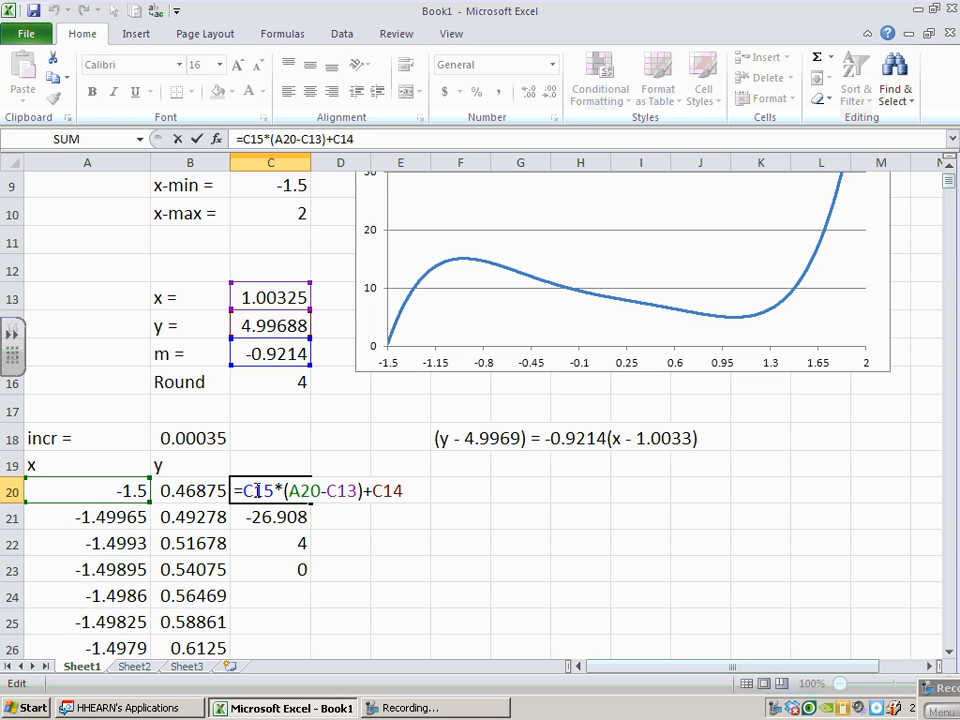
pyautogui.write('$')
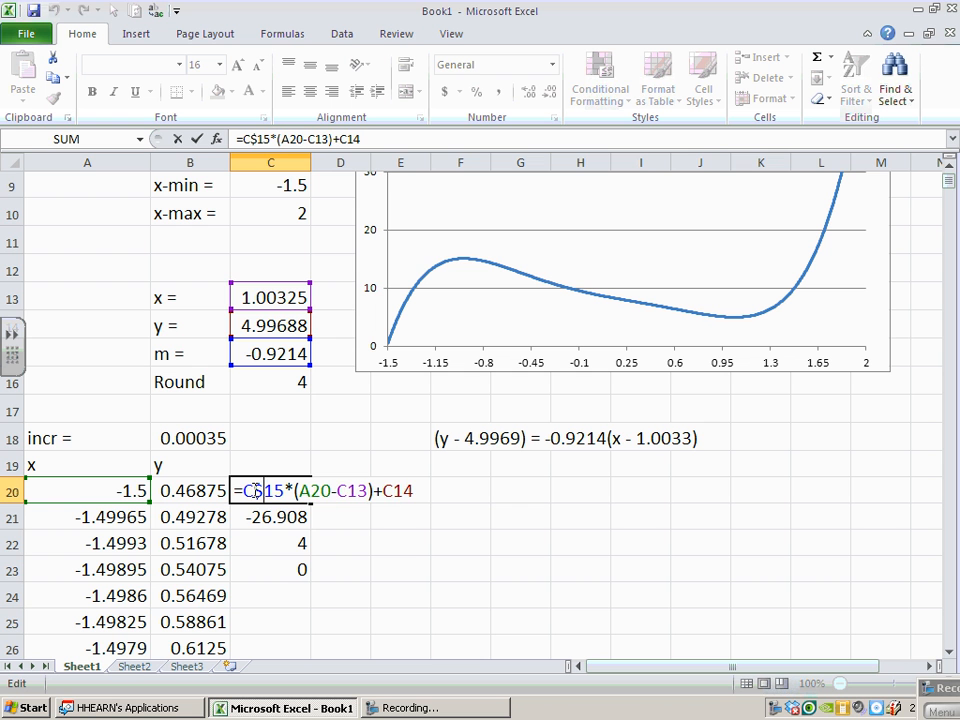
pyautogui.write('$')
pyautogui.click(405, 490)
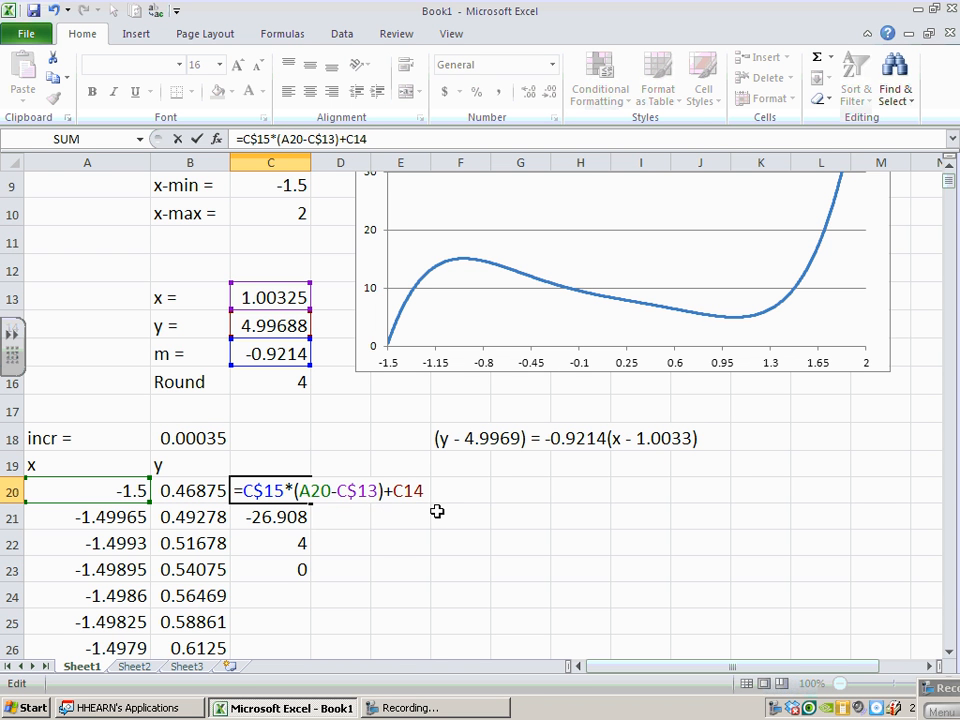
pyautogui.write('$')
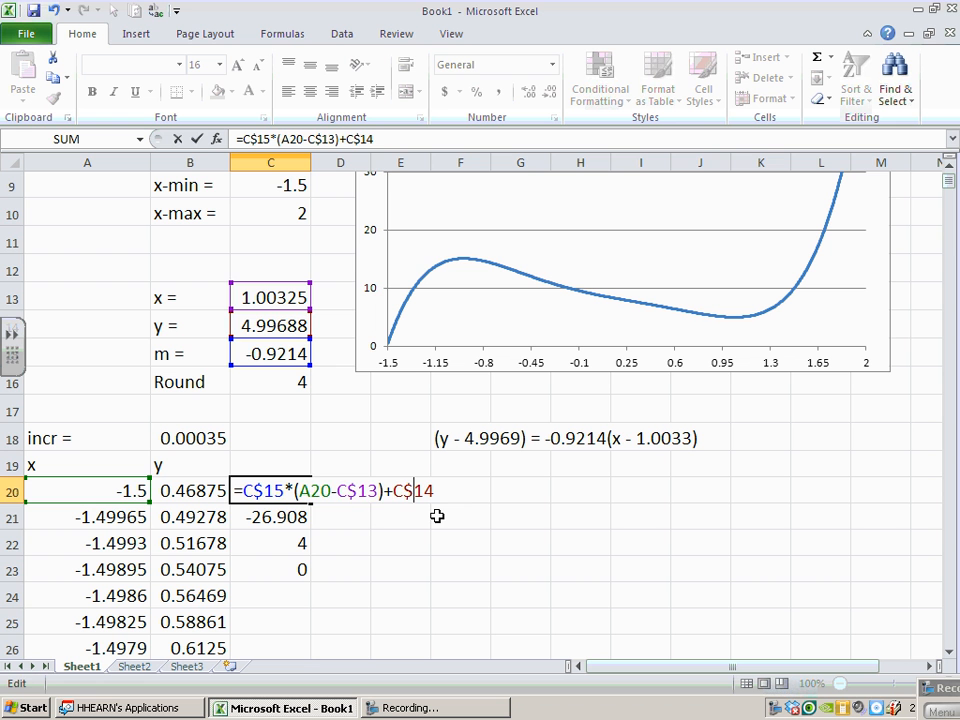
pyautogui.press('Return')
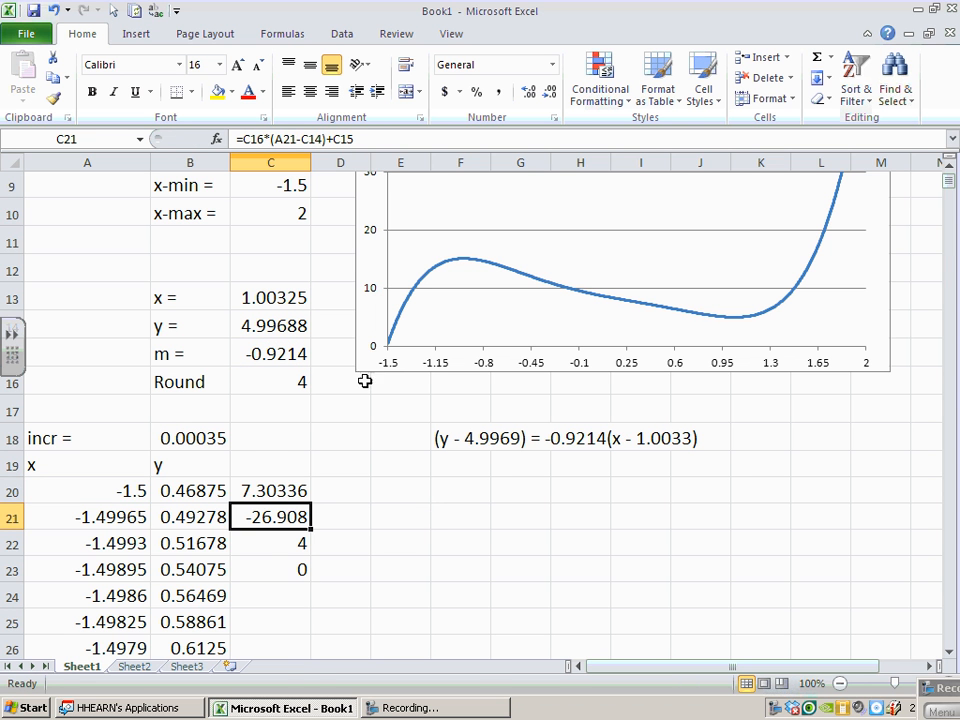
# Step: Fill the C20 tangent formula down column C alongside all the x and y values
pyautogui.click(300, 492)
pyautogui.moveTo(311, 507); pyautogui.dragTo(307, 578)
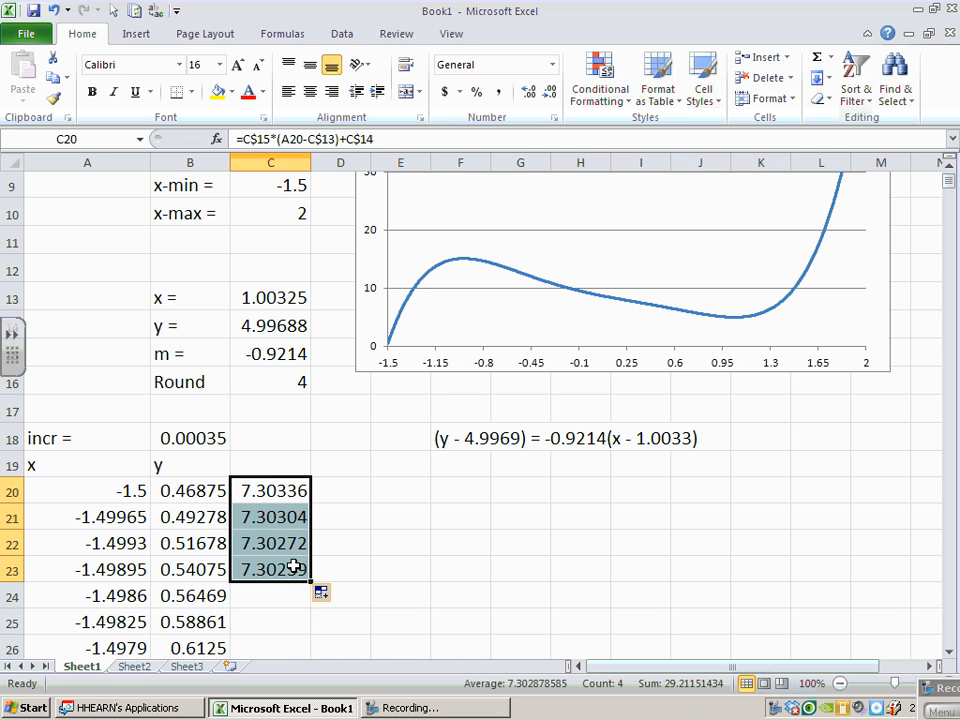
pyautogui.doubleClick(311, 580)
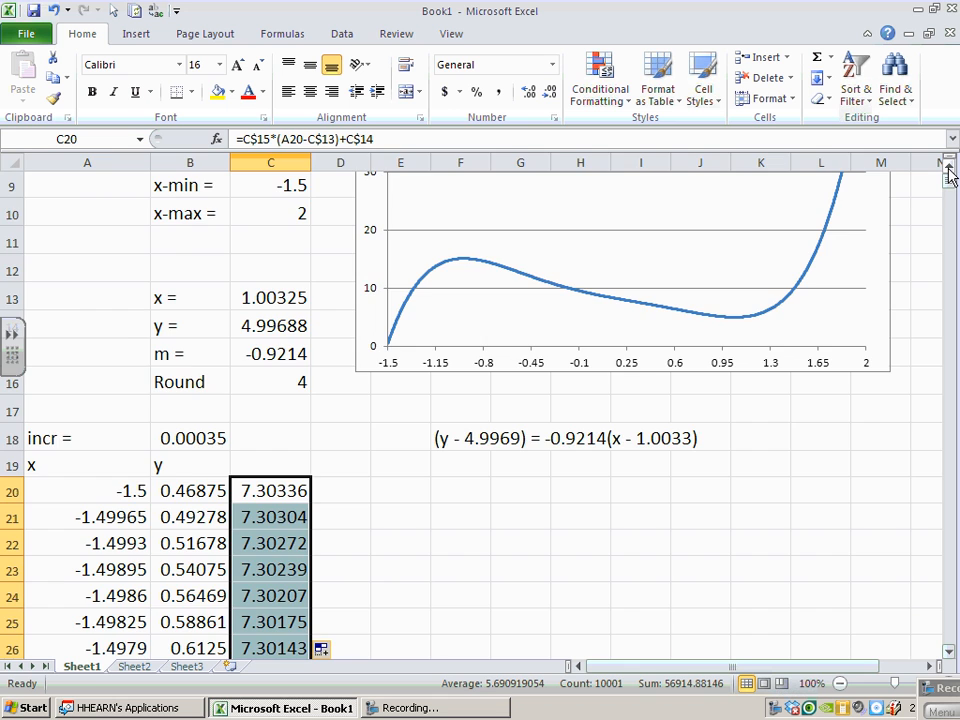
# Step: Add a second series to the polynomial chart with the series values =Sheet1!$C$20:$C$10020 and no series name
pyautogui.moveTo(950, 175)
pyautogui.mouseDown()
pyautogui.moveTo(952, 635)
pyautogui.moveTo(950, 176)
pyautogui.mouseUp()
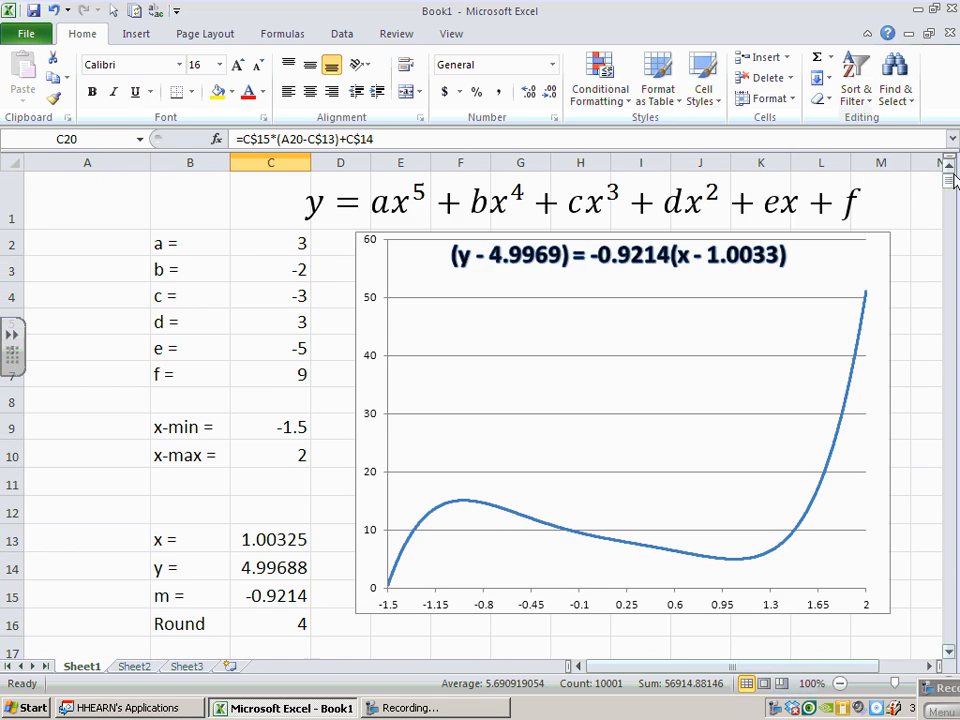
pyautogui.rightClick(540, 326)
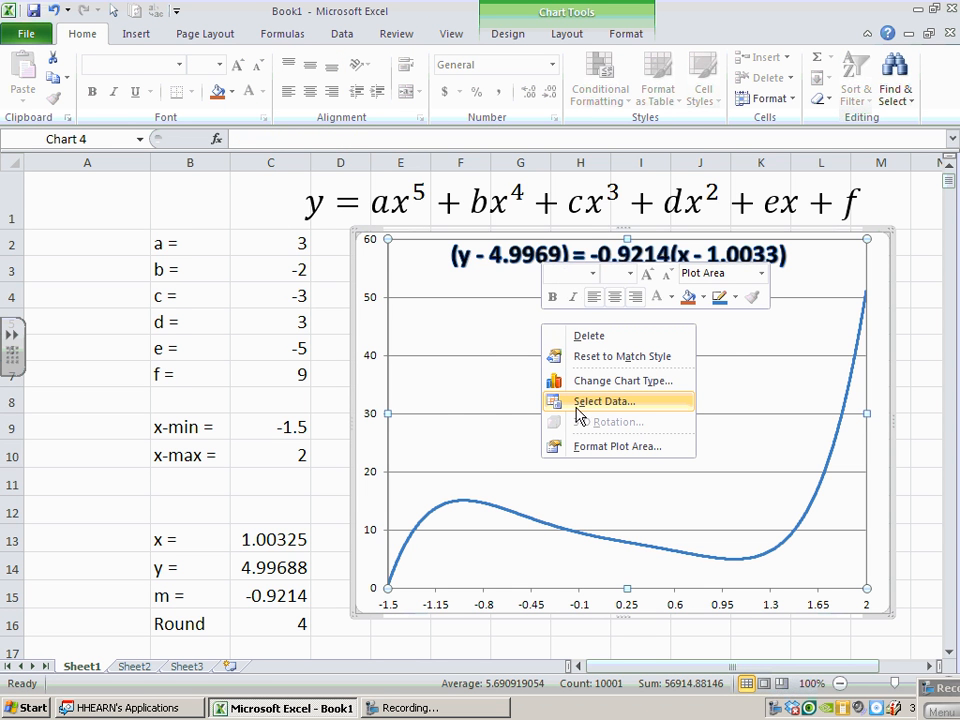
pyautogui.rightClick(500, 394)
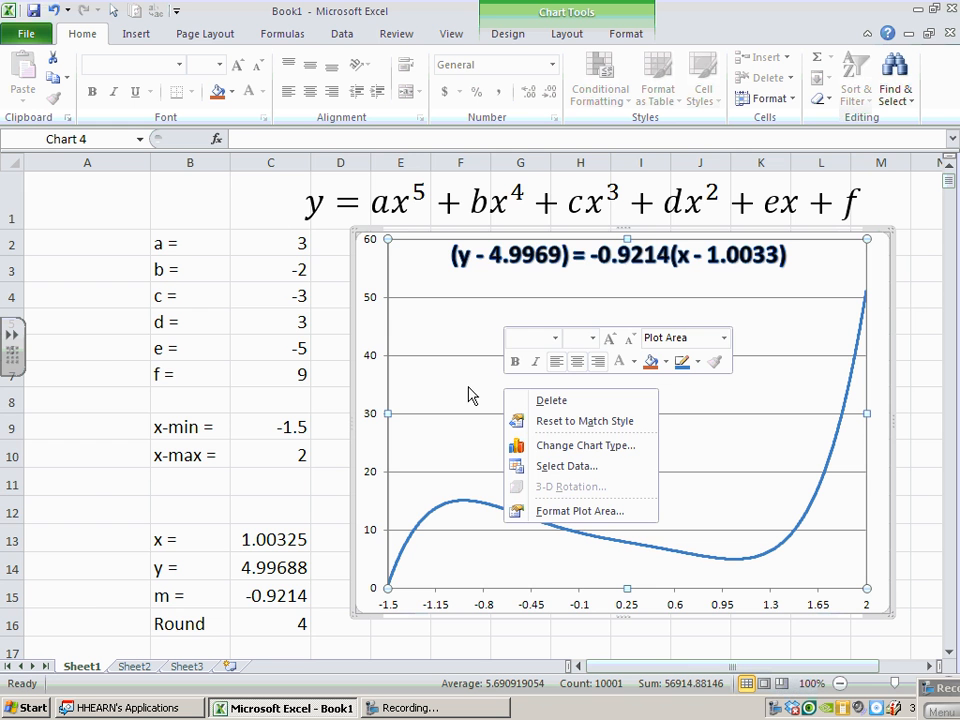
pyautogui.click(569, 468)
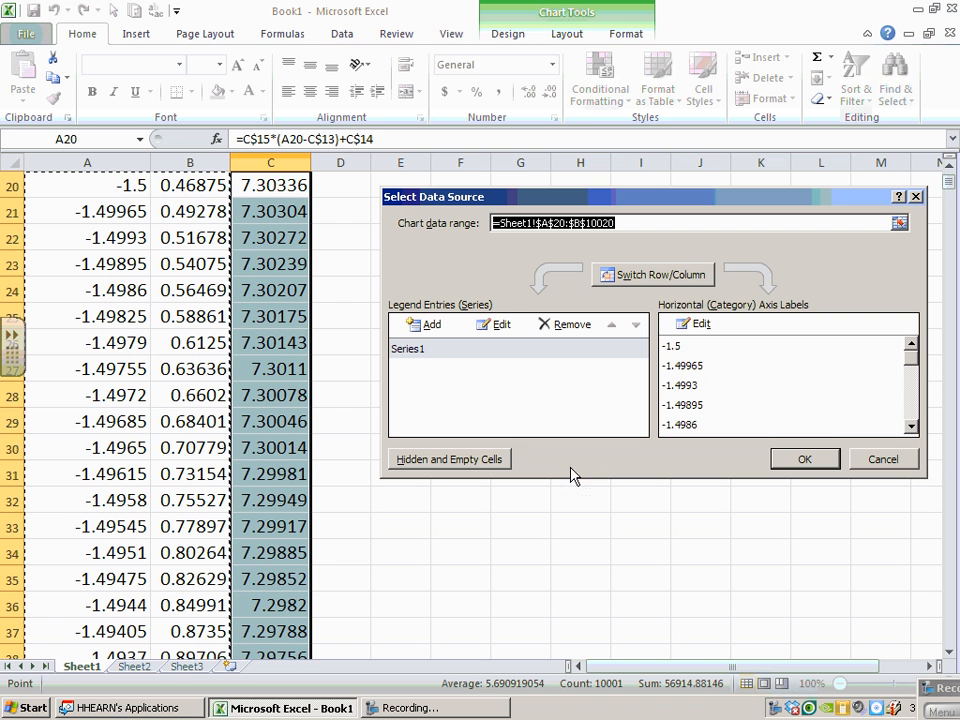
pyautogui.click(428, 325)
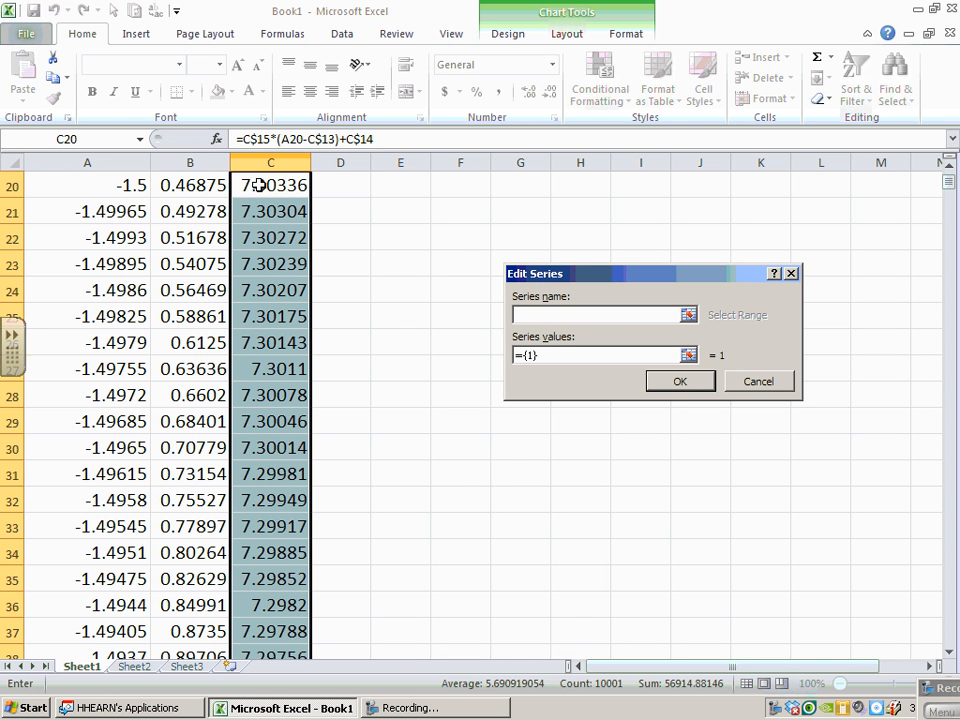
pyautogui.moveTo(258, 185); pyautogui.dragTo(262, 313)
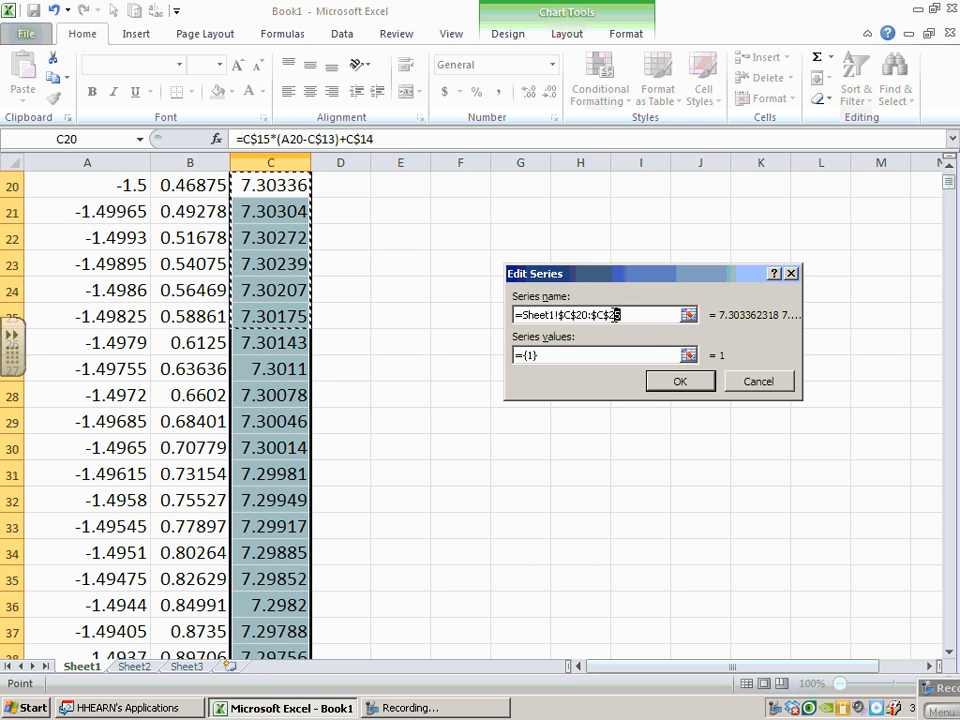
pyautogui.write('10020')
pyautogui.moveTo(647, 314); pyautogui.dragTo(510, 313)
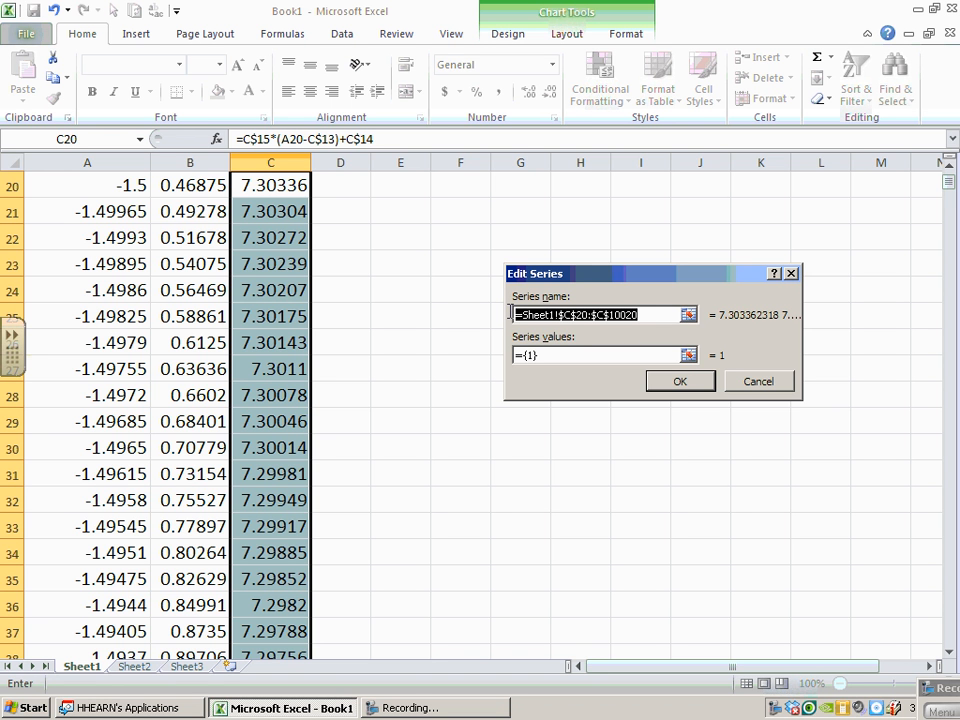
pyautogui.hotkey('ctrl', 'x')
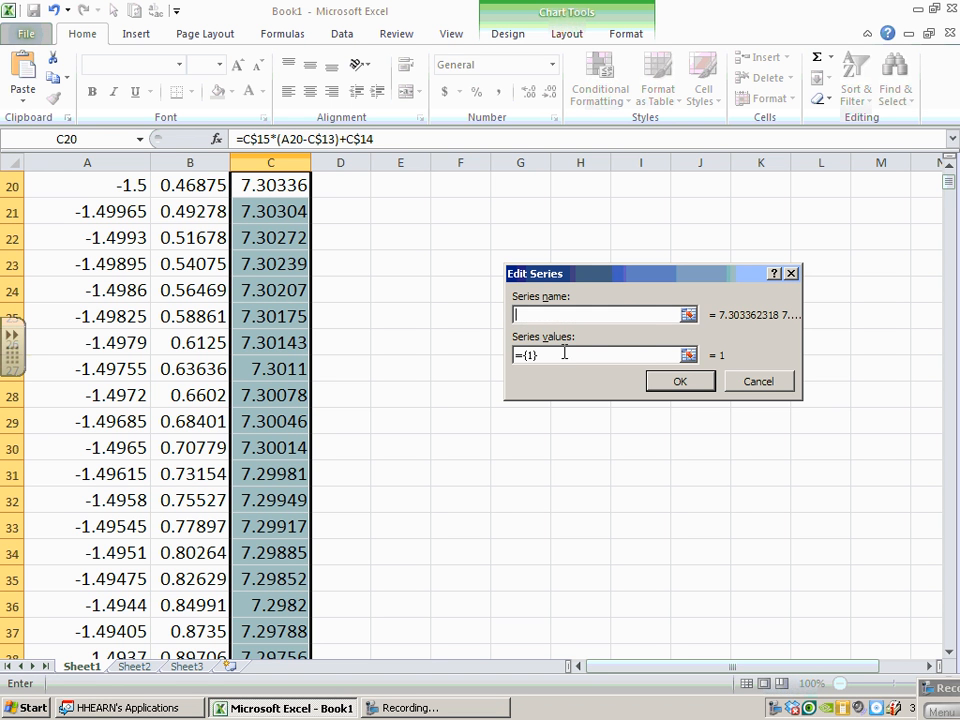
pyautogui.moveTo(563, 354); pyautogui.dragTo(491, 356)
pyautogui.hotkey('ctrl', 'v')
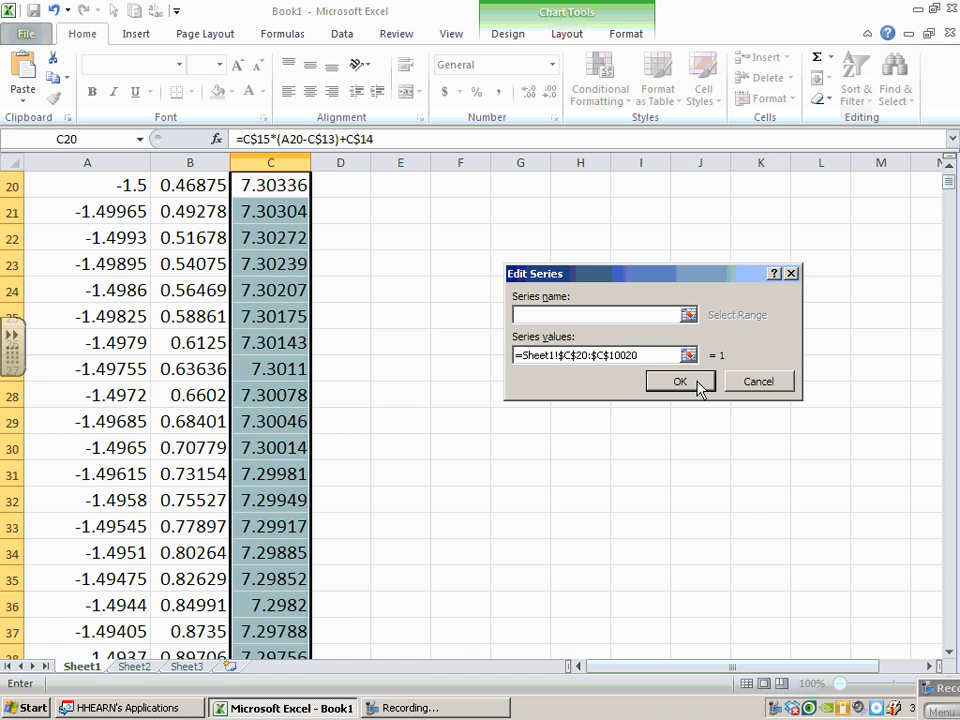
pyautogui.click(560, 313)
pyautogui.hotkey('ctrl', 'v')
pyautogui.moveTo(656, 354); pyautogui.dragTo(428, 341)
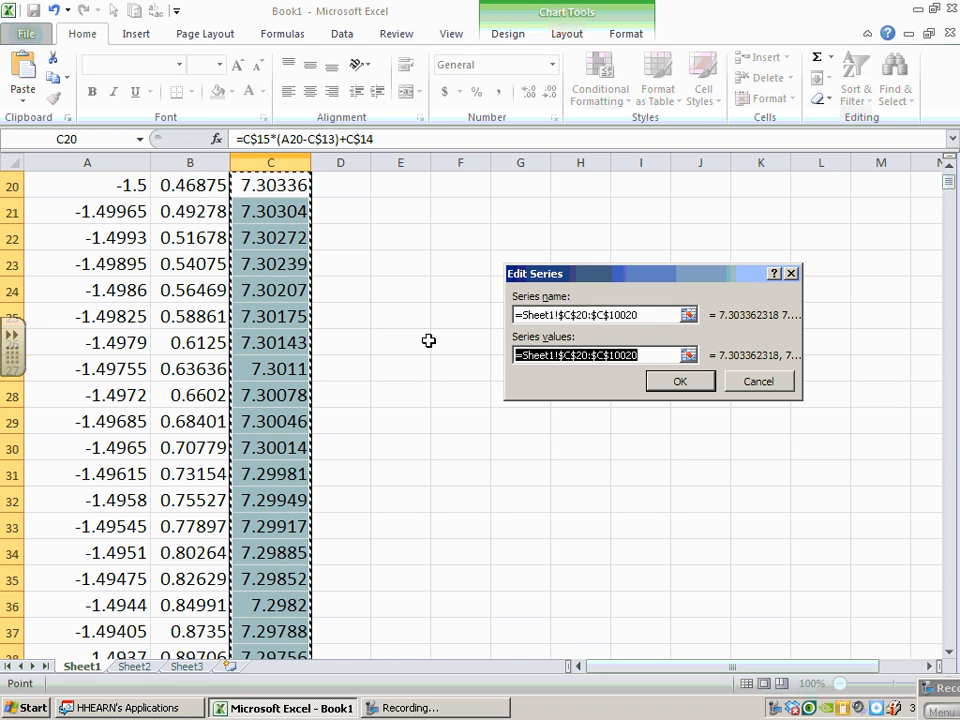
pyautogui.press('Delete')
pyautogui.click(679, 381)
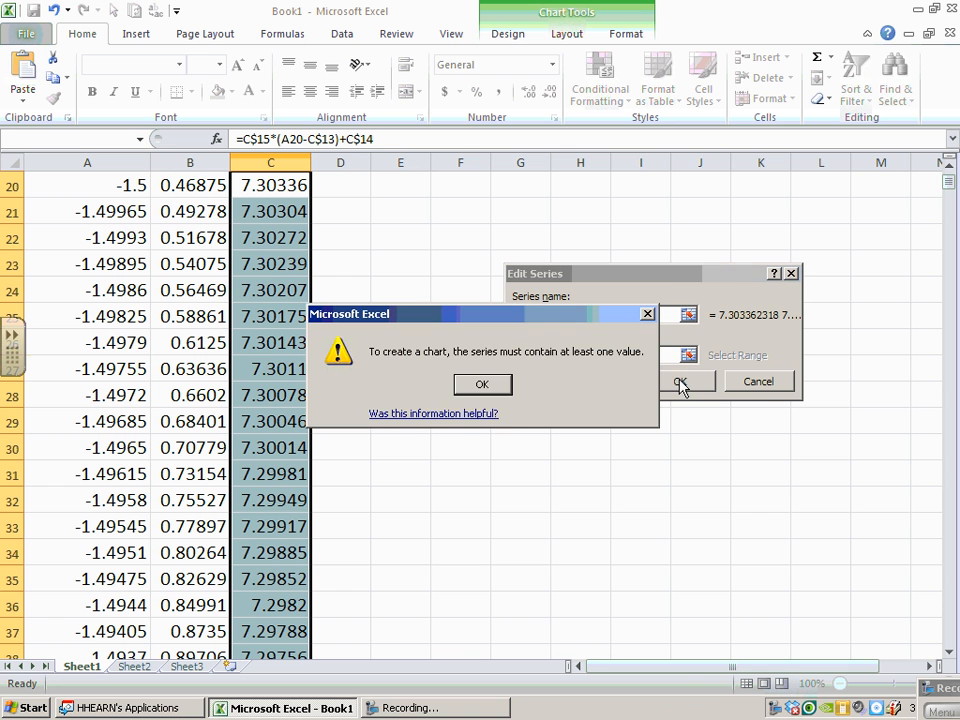
pyautogui.click(490, 389)
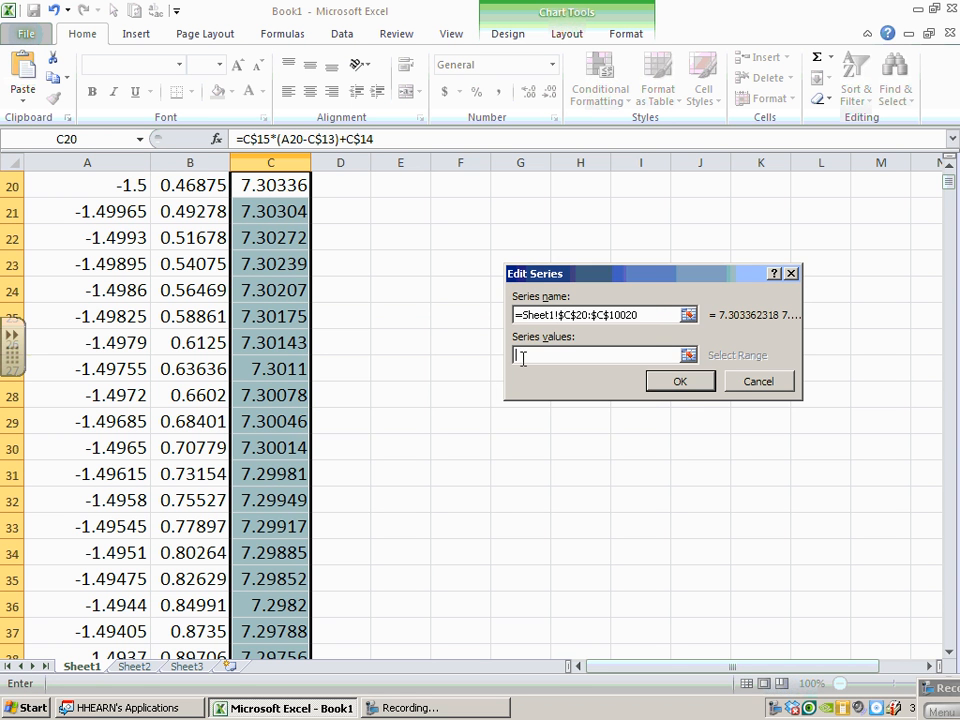
pyautogui.press('Return')
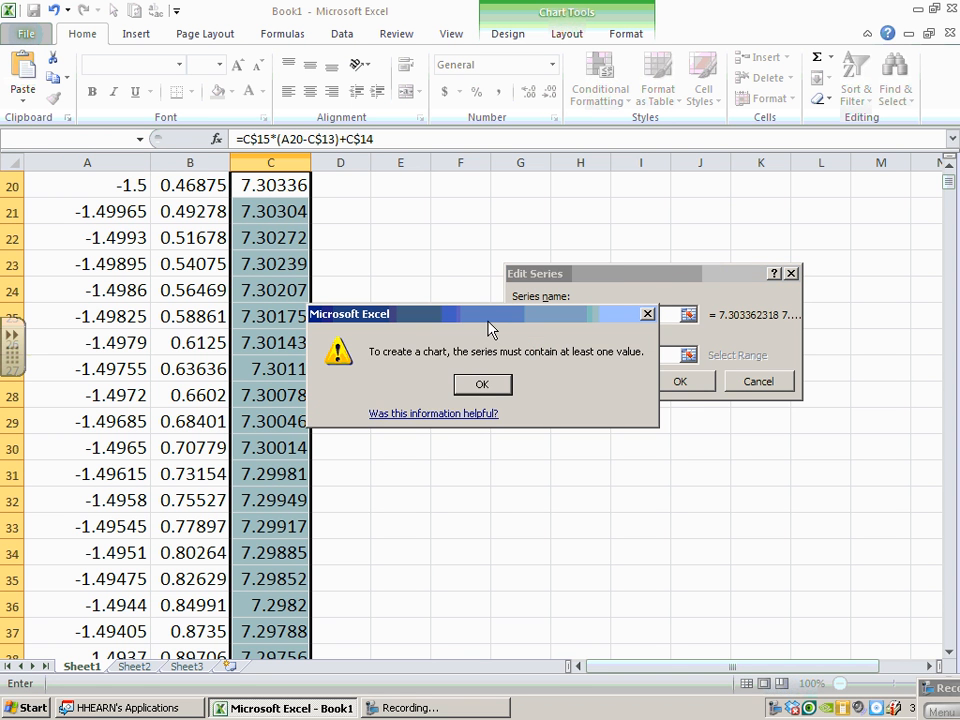
pyautogui.click(484, 386)
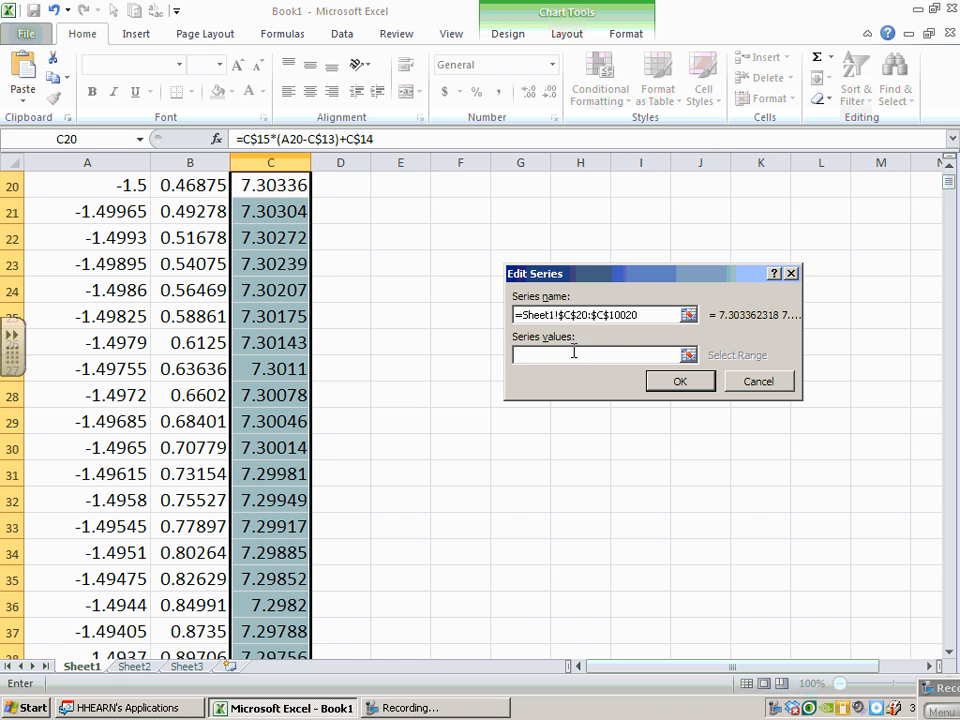
pyautogui.hotkey('ctrl', 'v')
pyautogui.hotkey('shift', 'Tab')
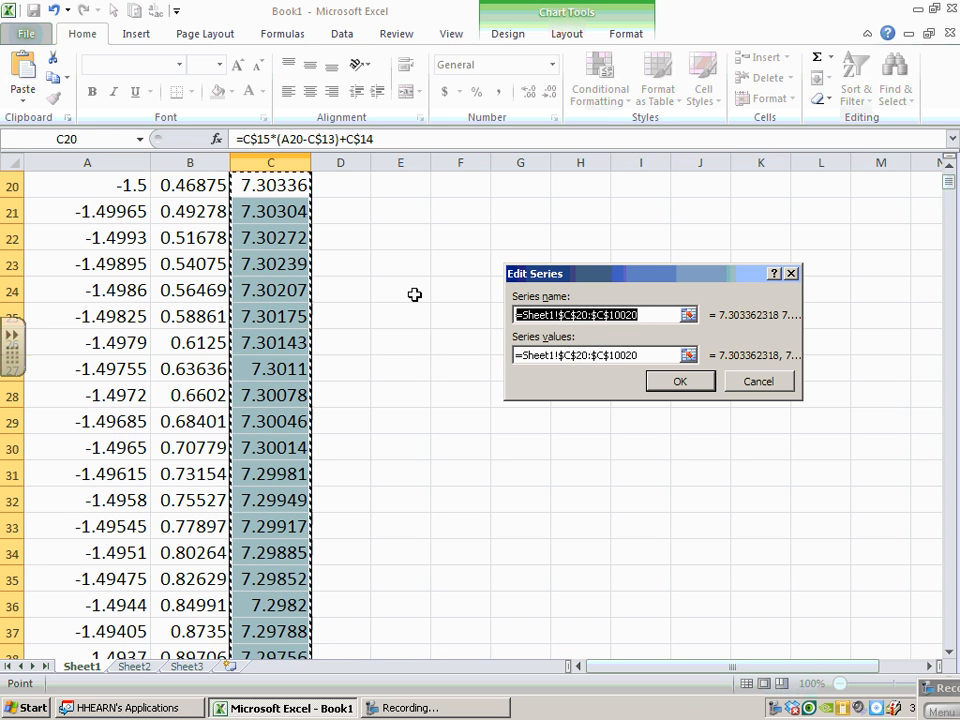
pyautogui.press('BackSpace')
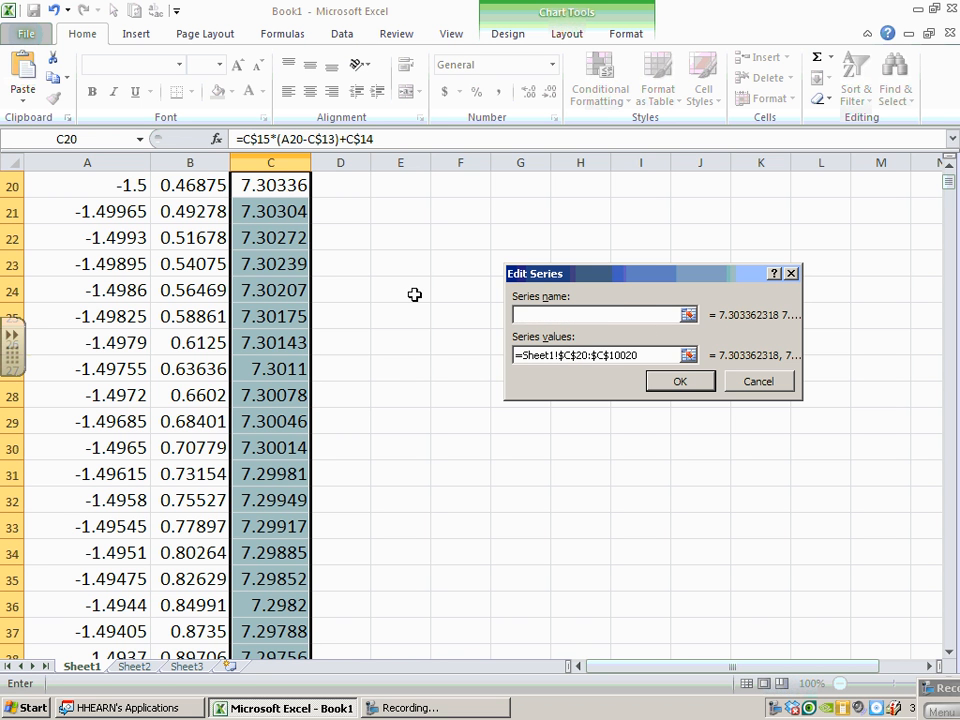
# Step: Accept the tangent line series and apply the updated data source to the chart
pyautogui.click(681, 381)
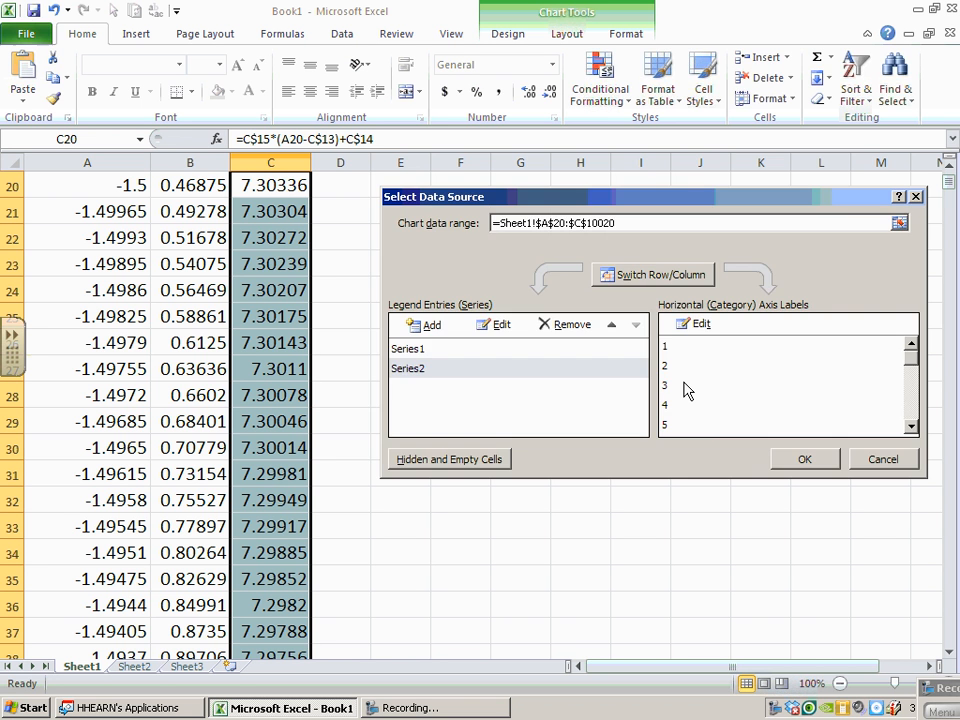
pyautogui.click(804, 461)
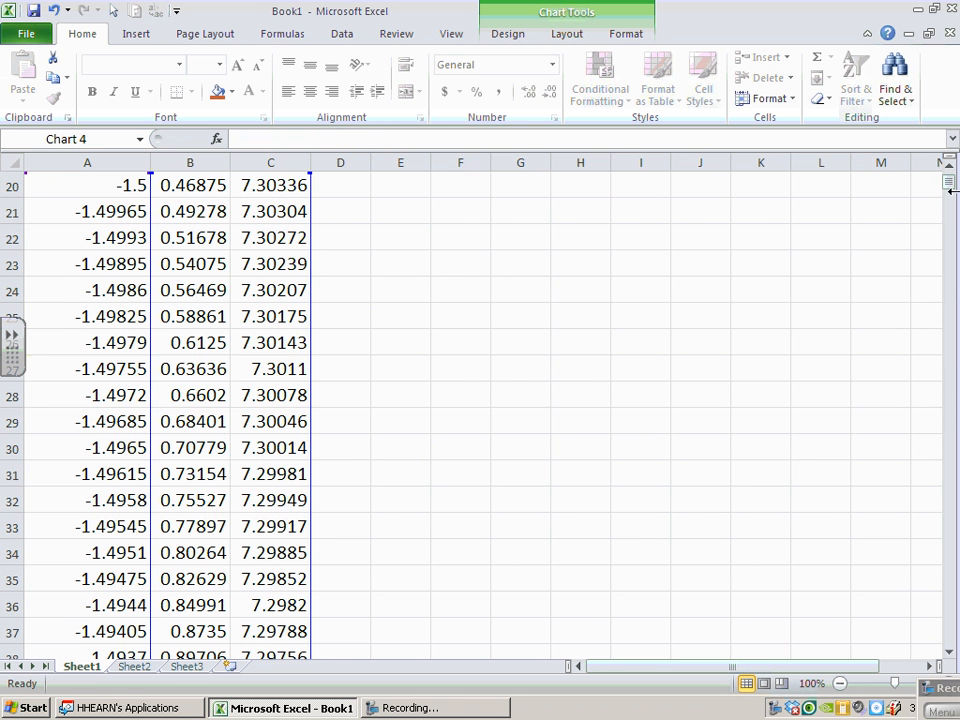
pyautogui.moveTo(949, 182); pyautogui.dragTo(952, 190)
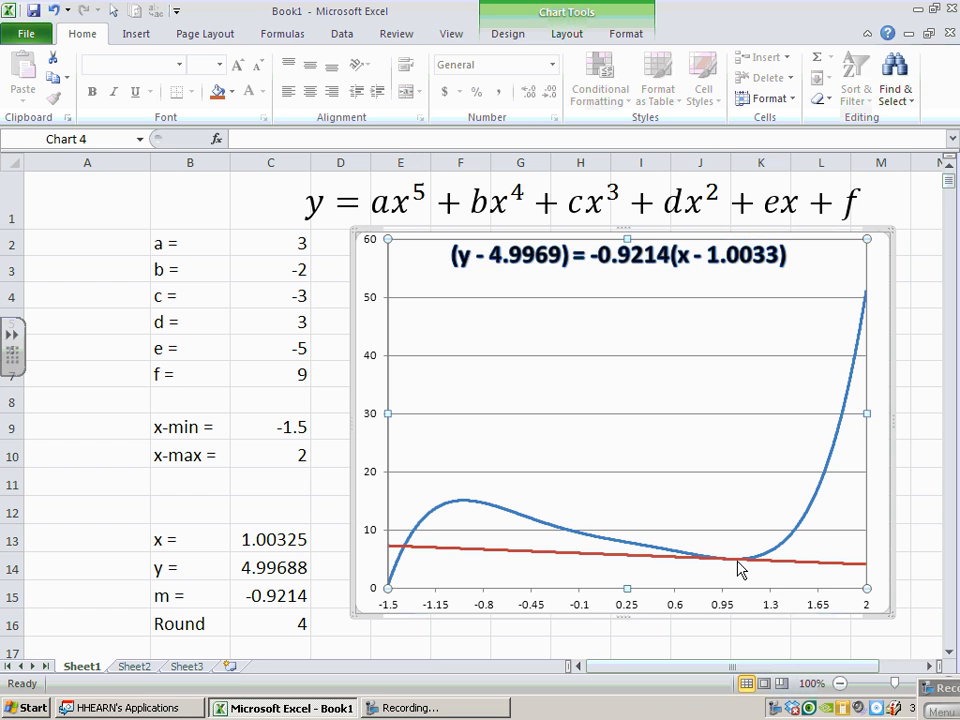
# Step: Set the tangent point's x value in C13 to 1.04
pyautogui.moveTo(737, 571)
pyautogui.moveTo(735, 568)
pyautogui.moveTo(459, 511)
pyautogui.click(298, 540)
pyautogui.write('1.04')
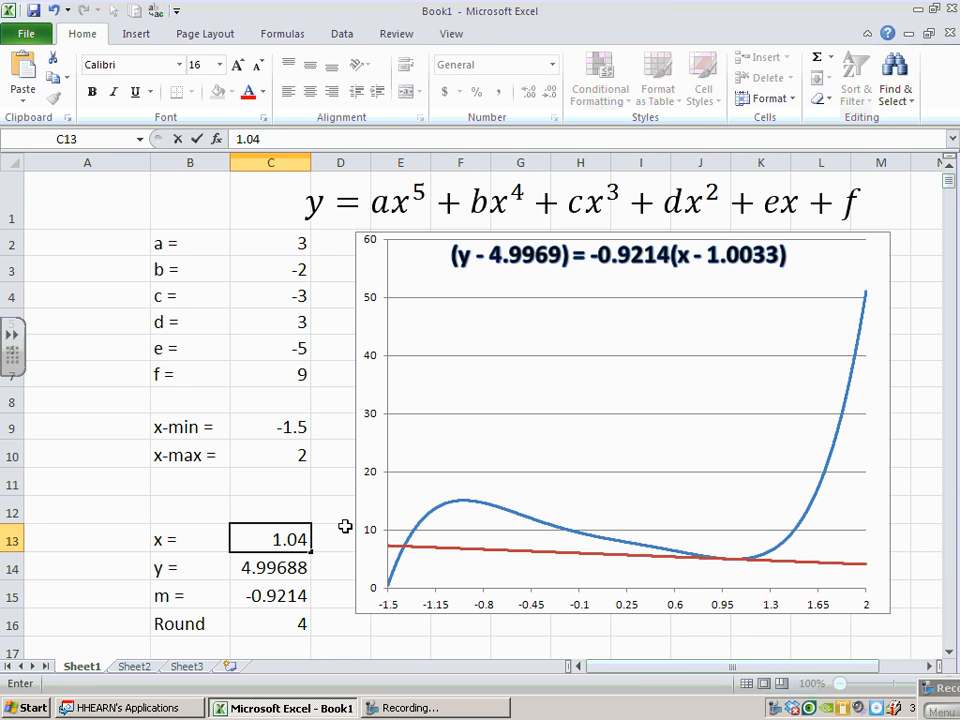
pyautogui.press('Return')
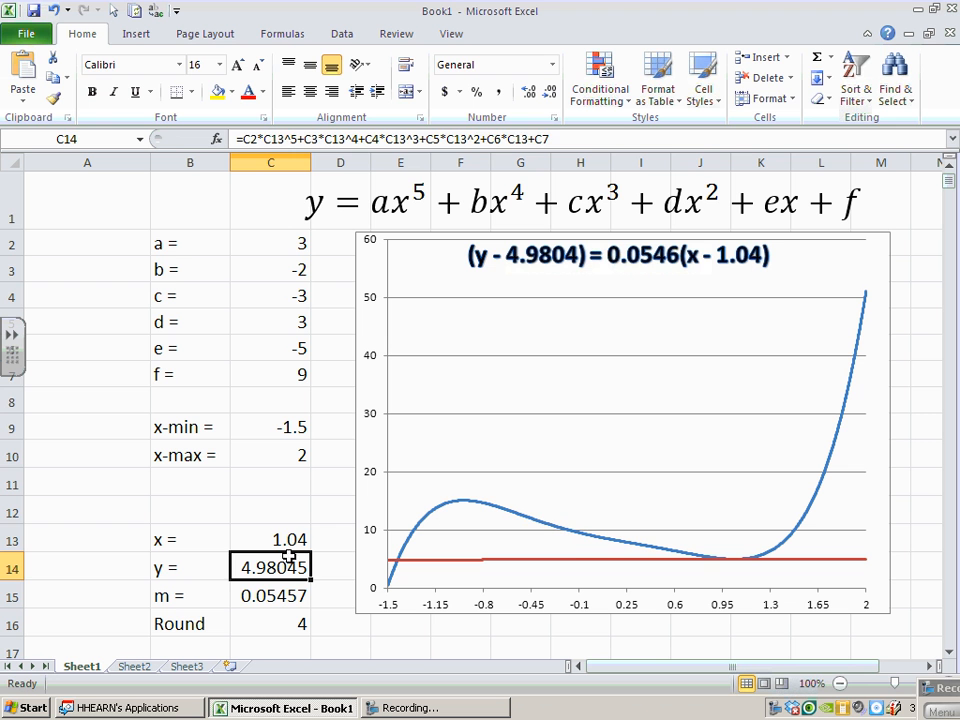
# Step: Set the tangent point's x value in C13 to -1.15 and inspect the linked WordArt equation on the chart
pyautogui.click(288, 540)
pyautogui.write('-1.15')
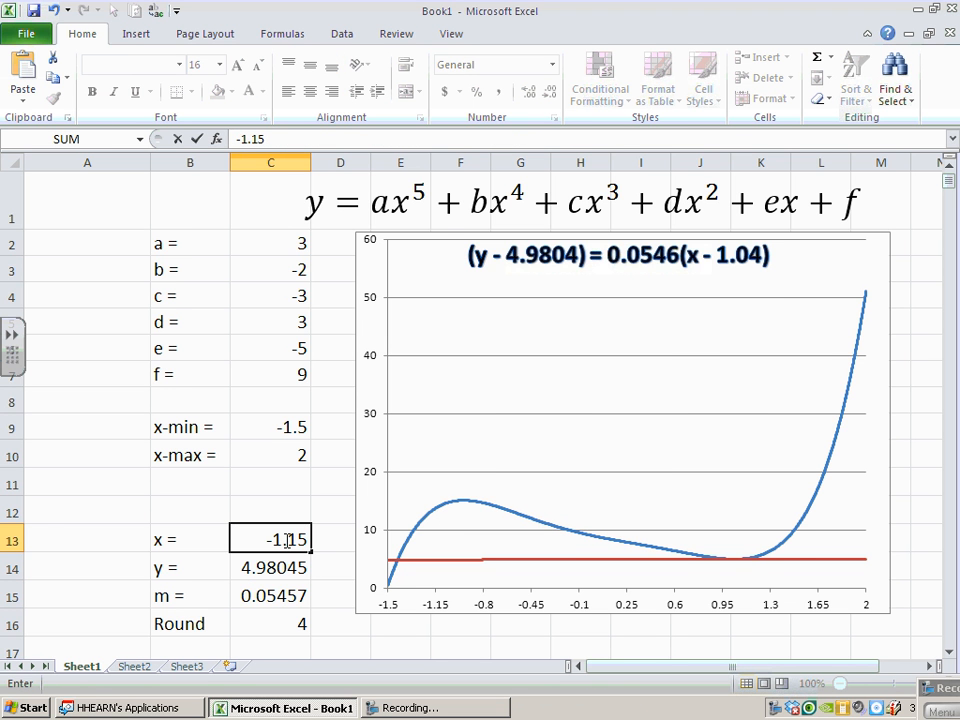
pyautogui.press('Return')
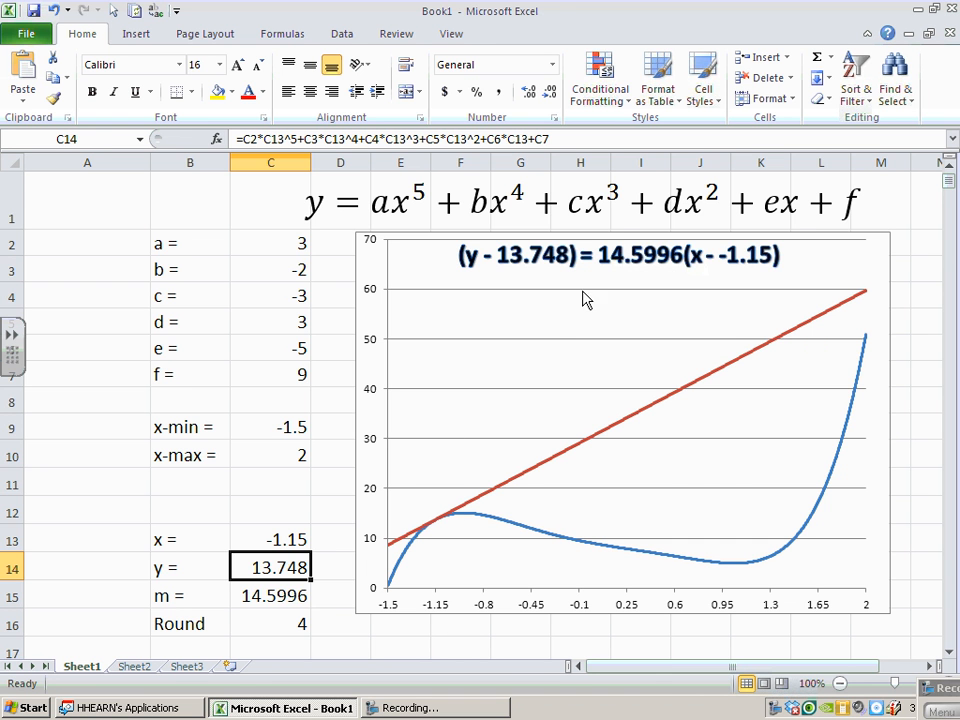
pyautogui.click(713, 258)
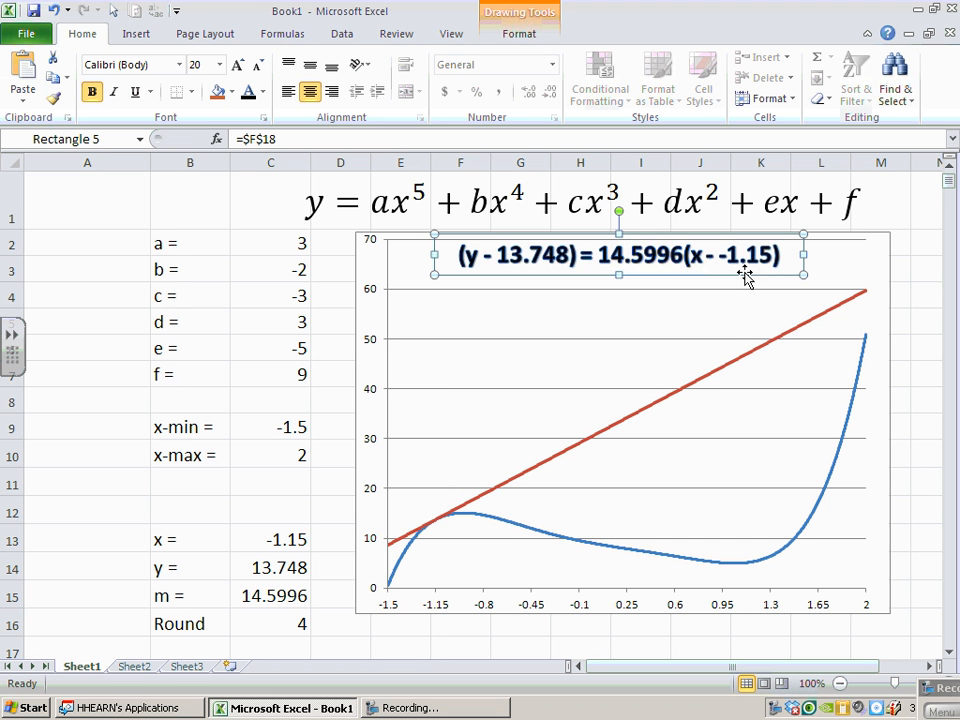
pyautogui.click(87, 208)
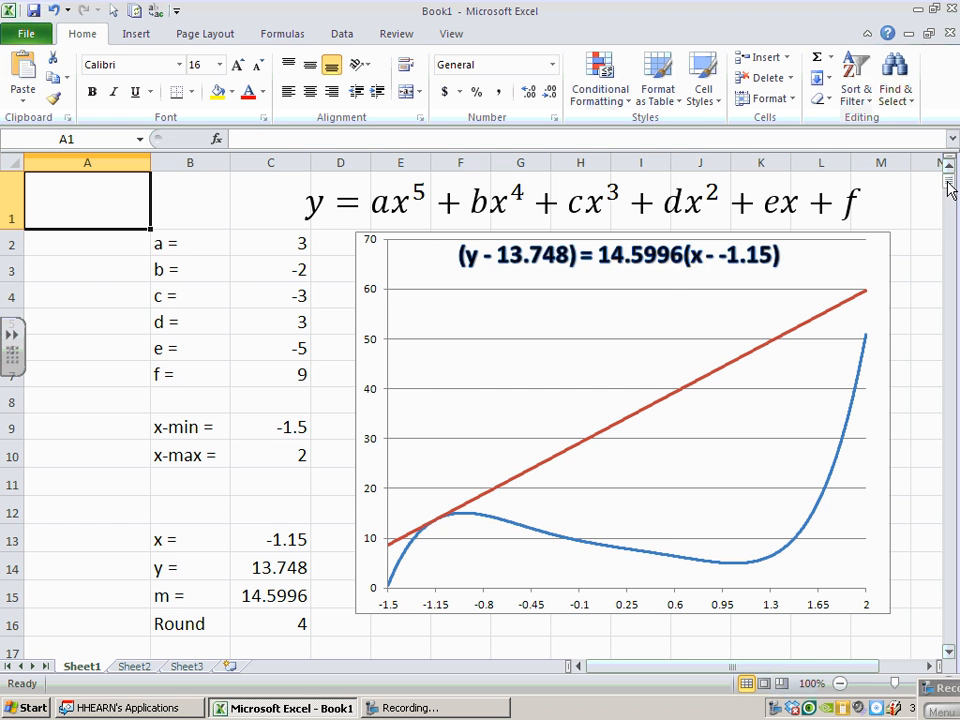
# Step: Enter the label min in cell E19, below the text form of the tangent equation
pyautogui.moveTo(951, 190); pyautogui.dragTo(951, 174)
pyautogui.click(950, 652)
pyautogui.moveTo(950, 652); pyautogui.dragTo(950, 652)
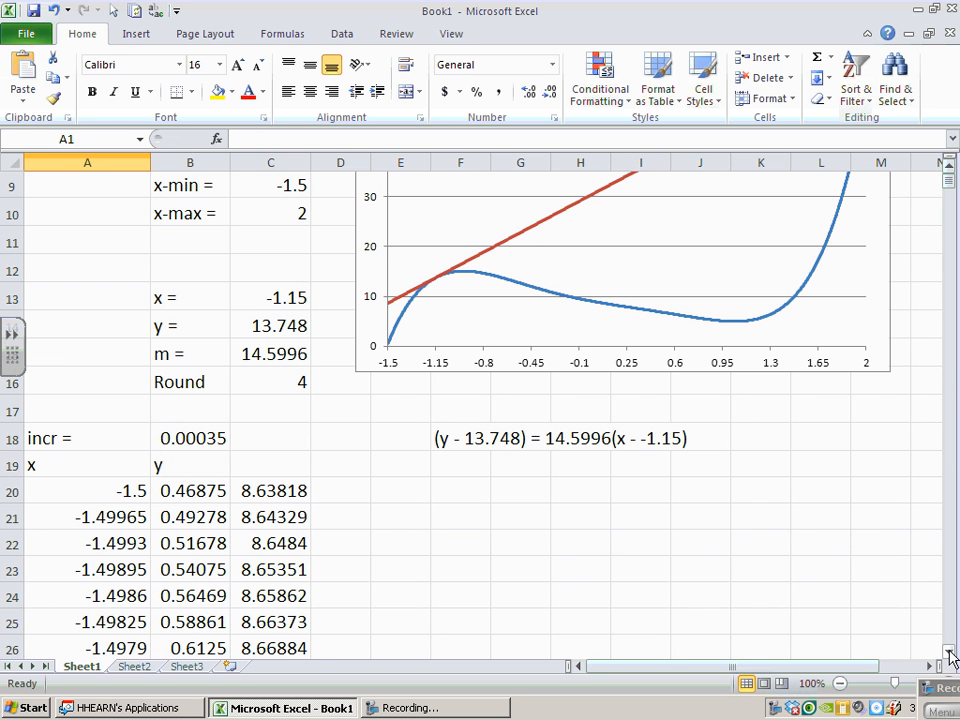
pyautogui.click(404, 467)
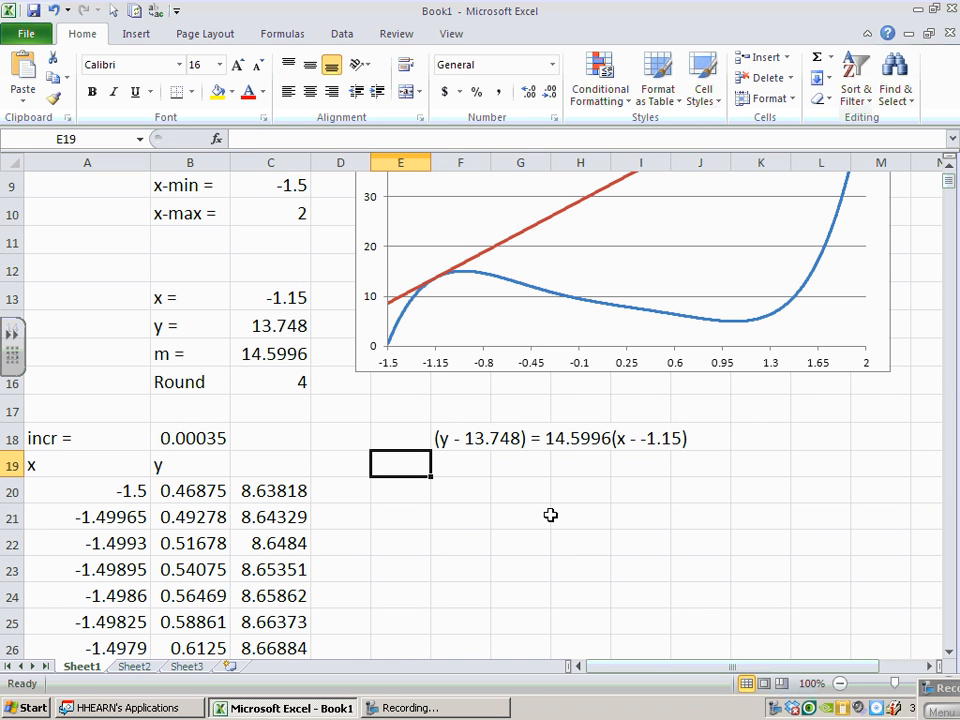
pyautogui.write('x')
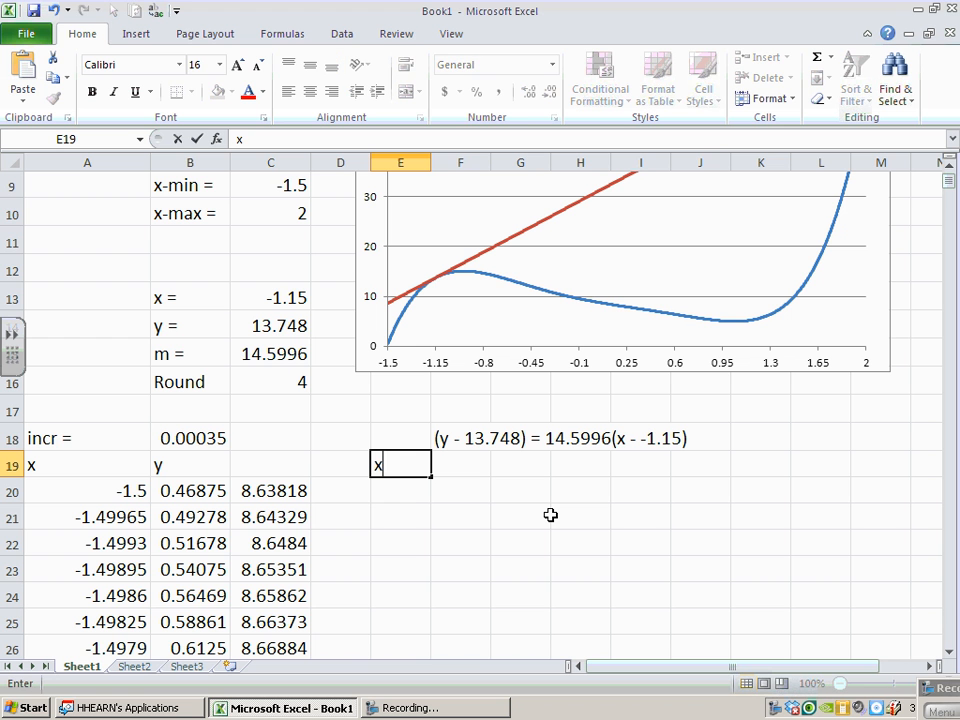
pyautogui.write('min\\\\\\')
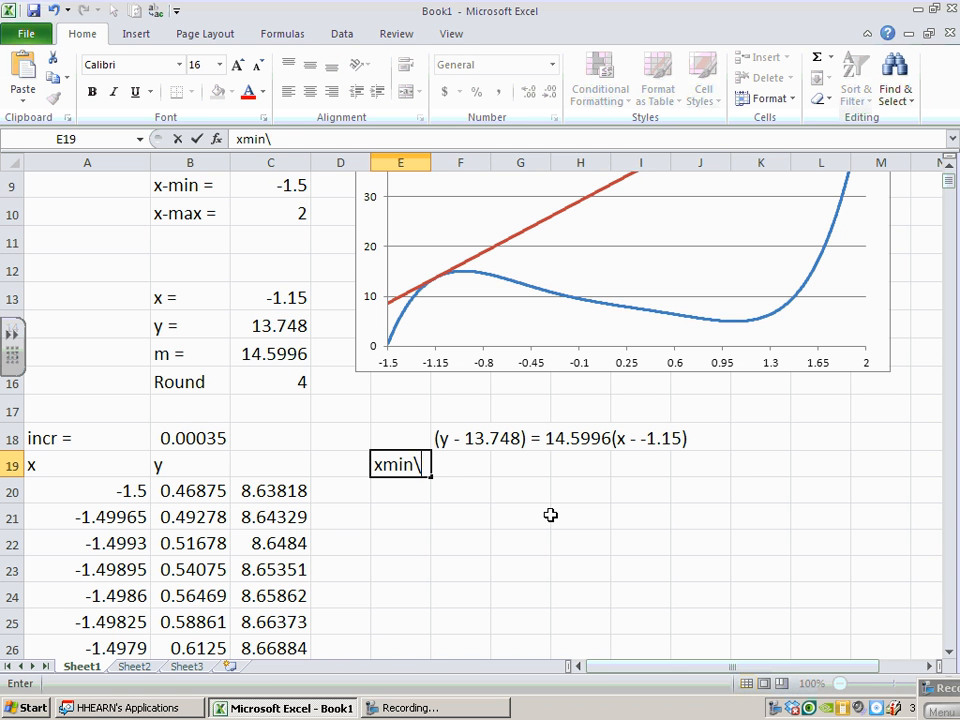
pyautogui.press('BackSpace')
pyautogui.press('BackSpace')
pyautogui.press('BackSpace')
pyautogui.press('BackSpace')
pyautogui.press('BackSpace')
pyautogui.press('BackSpace')
pyautogui.press('BackSpace')
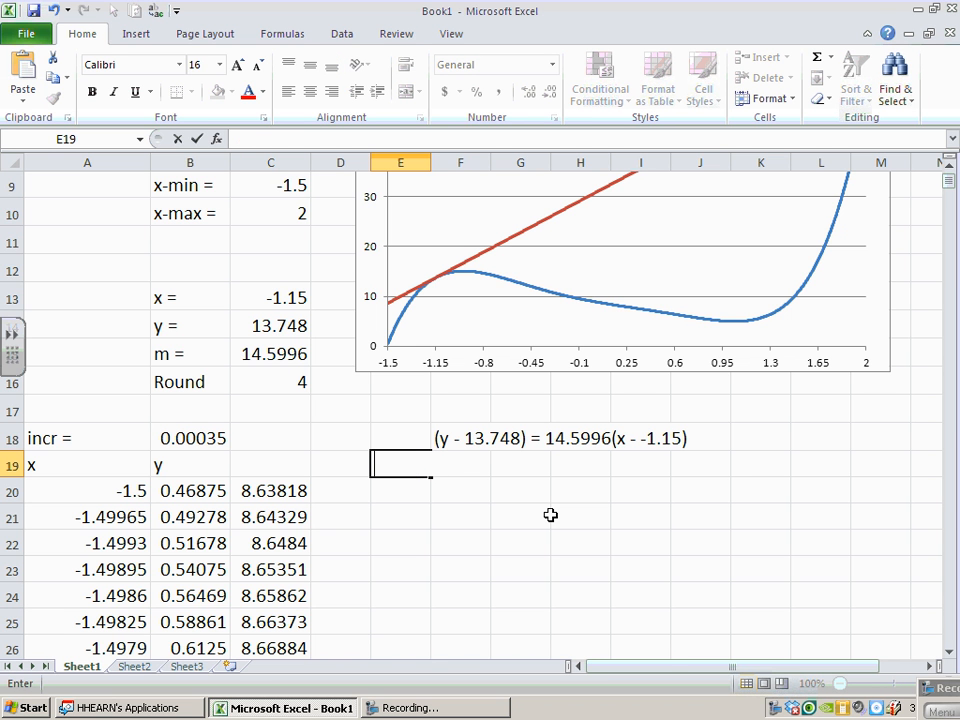
pyautogui.write('min')
pyautogui.press('Tab')
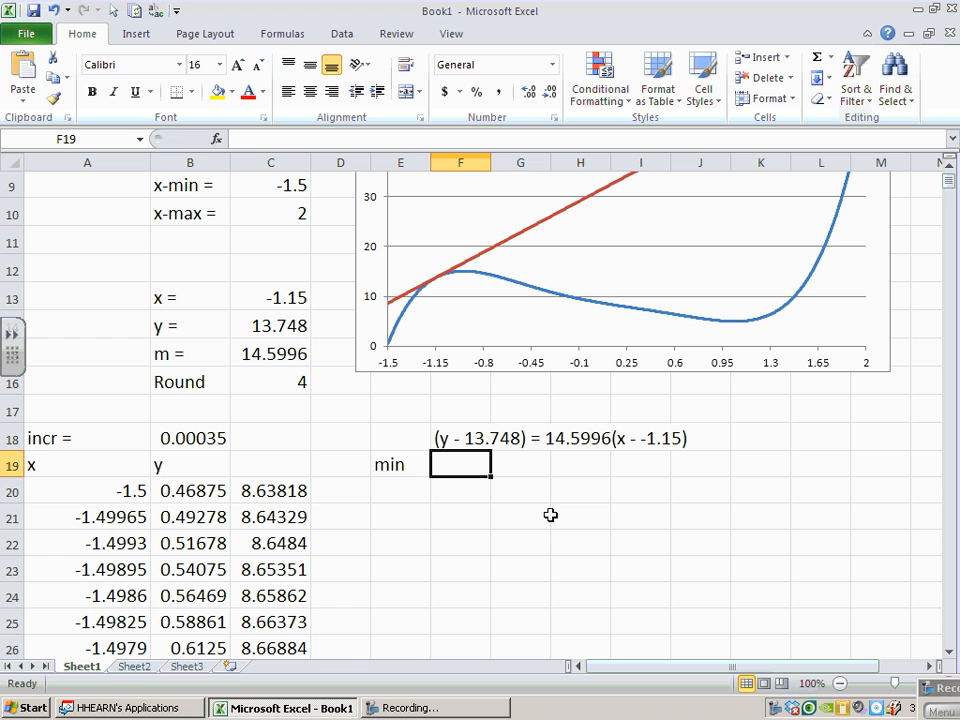
# Step: Enter the label max in cell F19 beside the min label
pyautogui.write('mza')
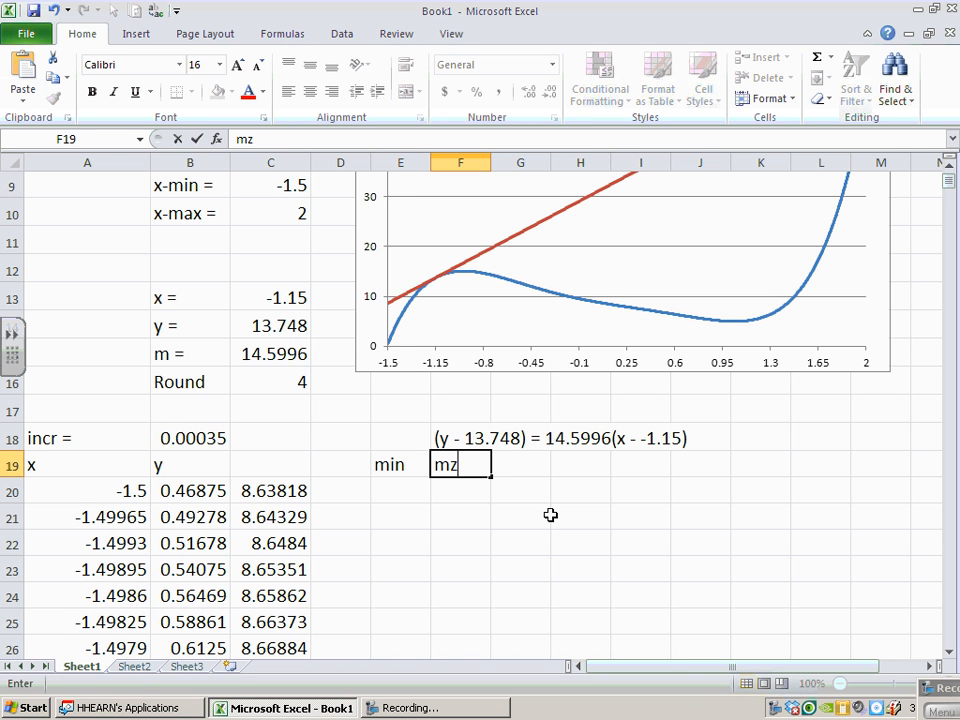
pyautogui.press('BackSpace')
pyautogui.press('BackSpace')
pyautogui.write('ax')
# Step: Enter the formula =MIN(B20:B10020) in E20 to find the smallest y value in the table
pyautogui.click(385, 492)
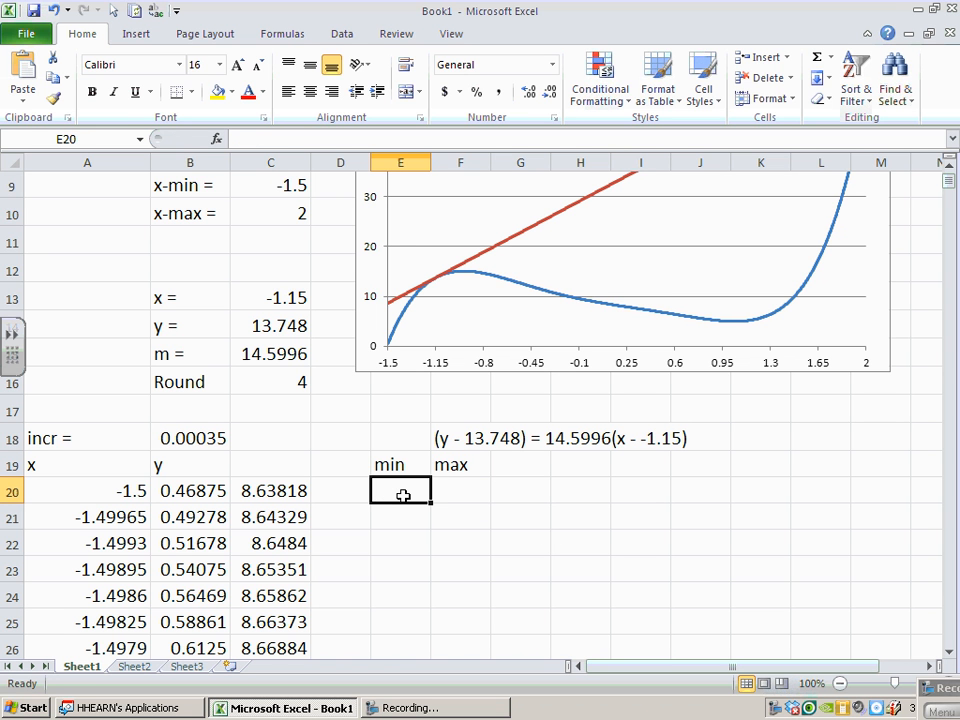
pyautogui.write('=mi')
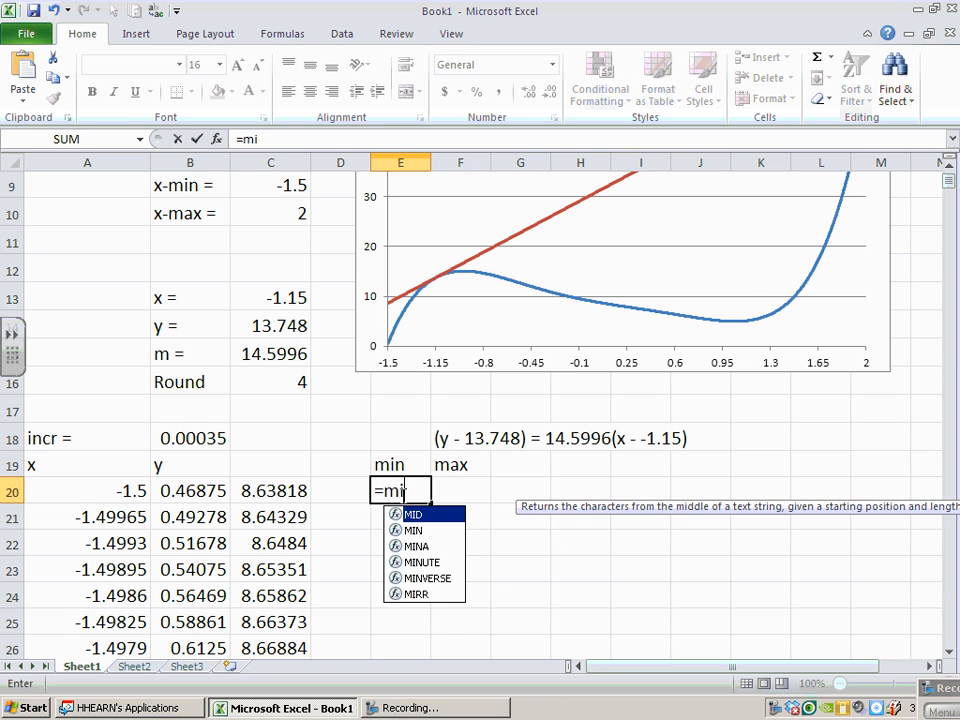
pyautogui.write('n(')
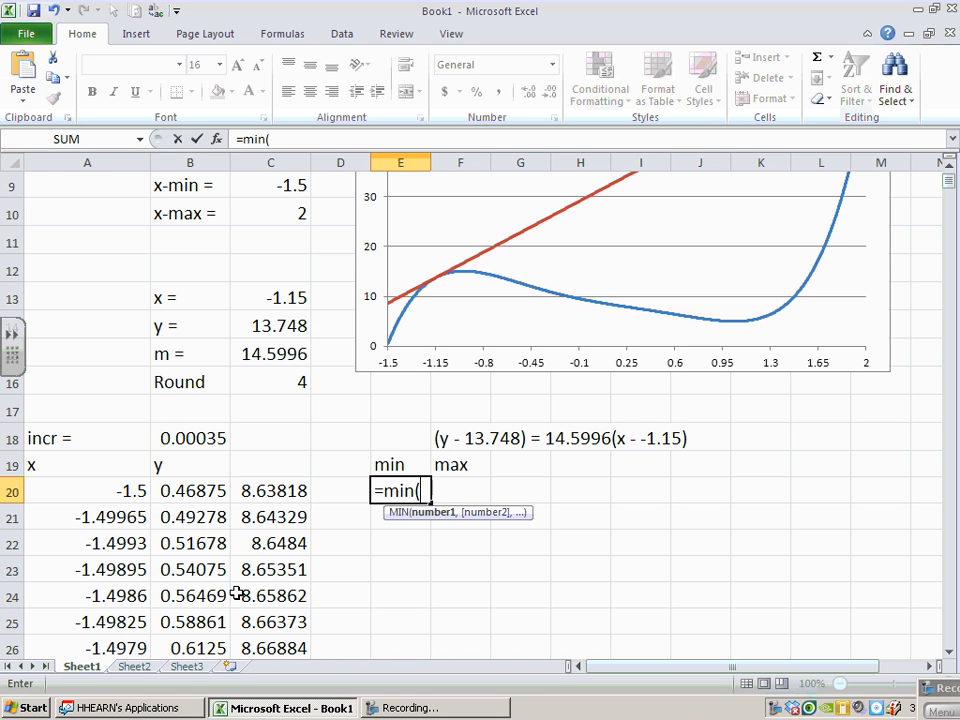
pyautogui.moveTo(191, 490); pyautogui.dragTo(190, 620)
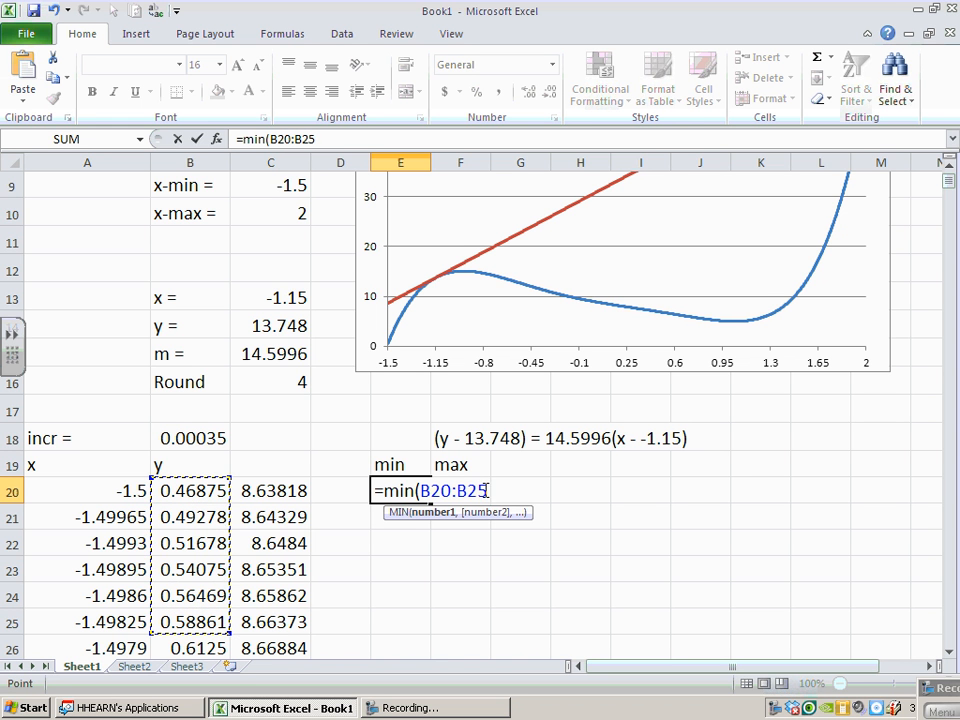
pyautogui.moveTo(488, 490); pyautogui.dragTo(468, 490)
pyautogui.write('10020')
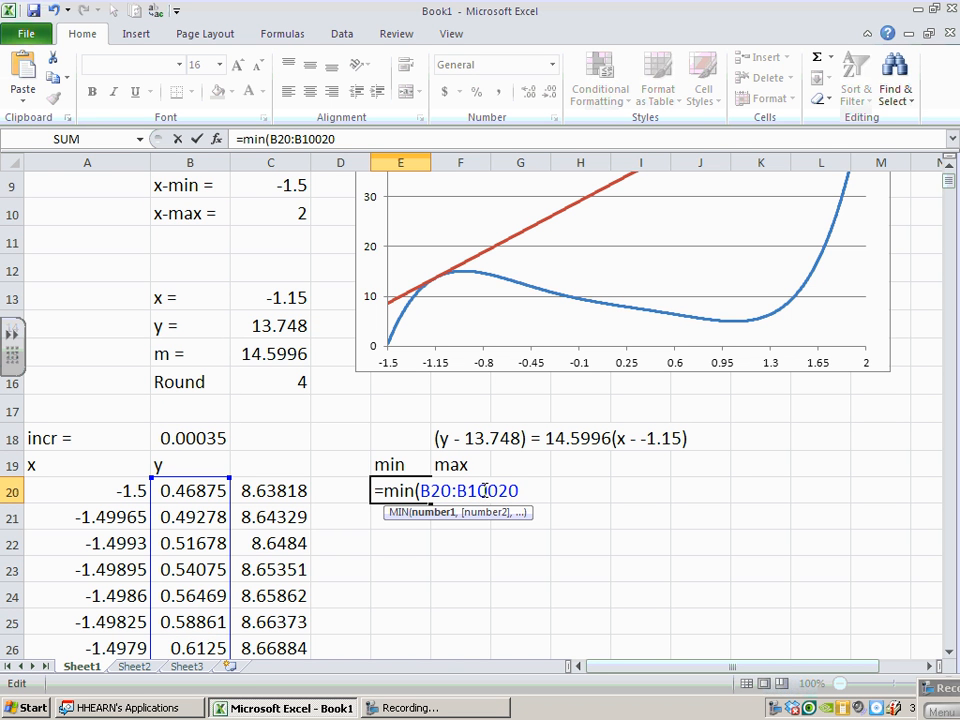
pyautogui.write(')')
pyautogui.press('Return')
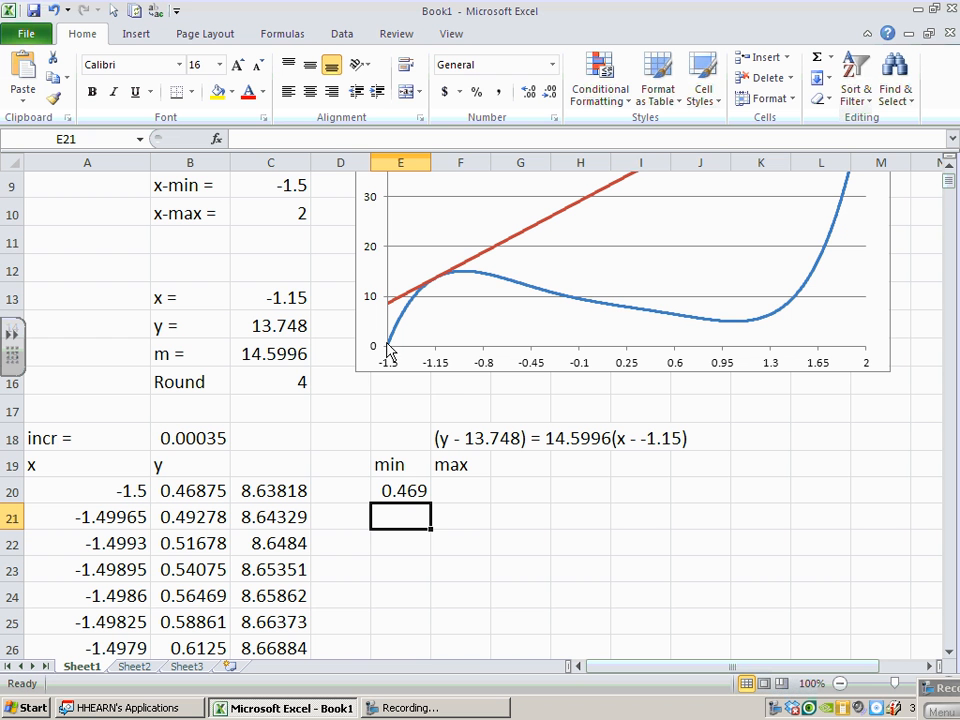
pyautogui.moveTo(389, 355)
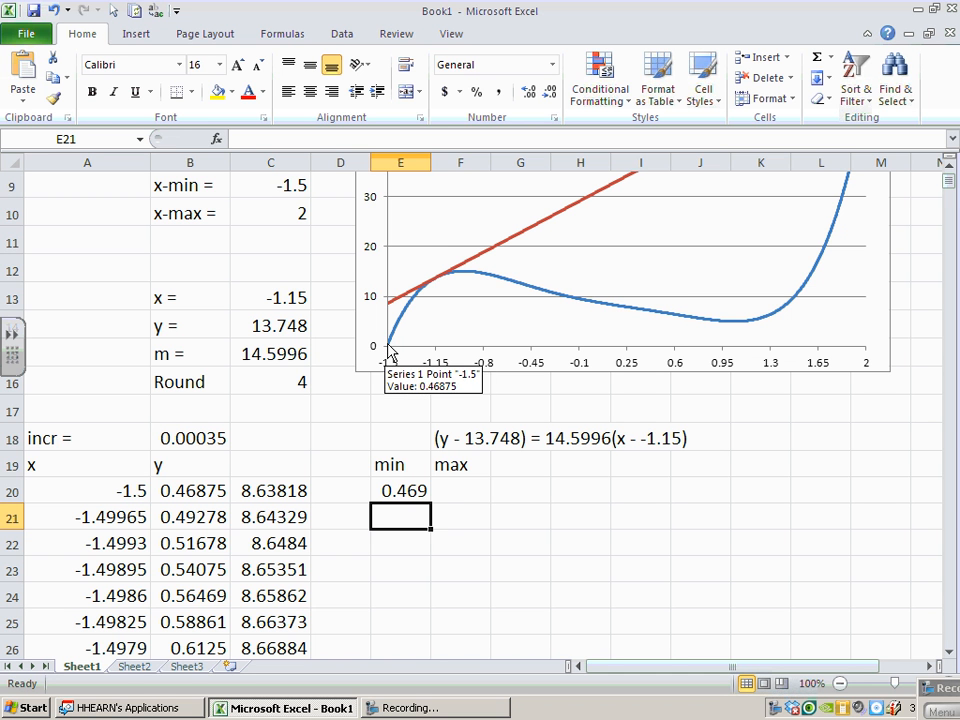
# Step: Enter the formula =MAX(B20:B10020) in F20 to find the largest y value in the table
pyautogui.click(458, 491)
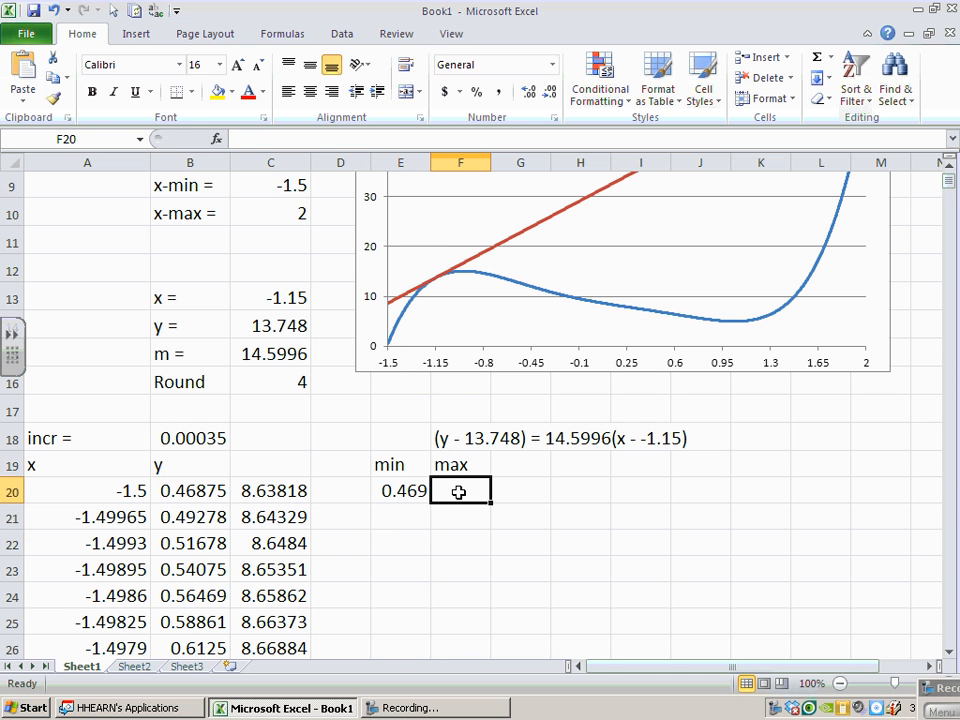
pyautogui.write('=max(')
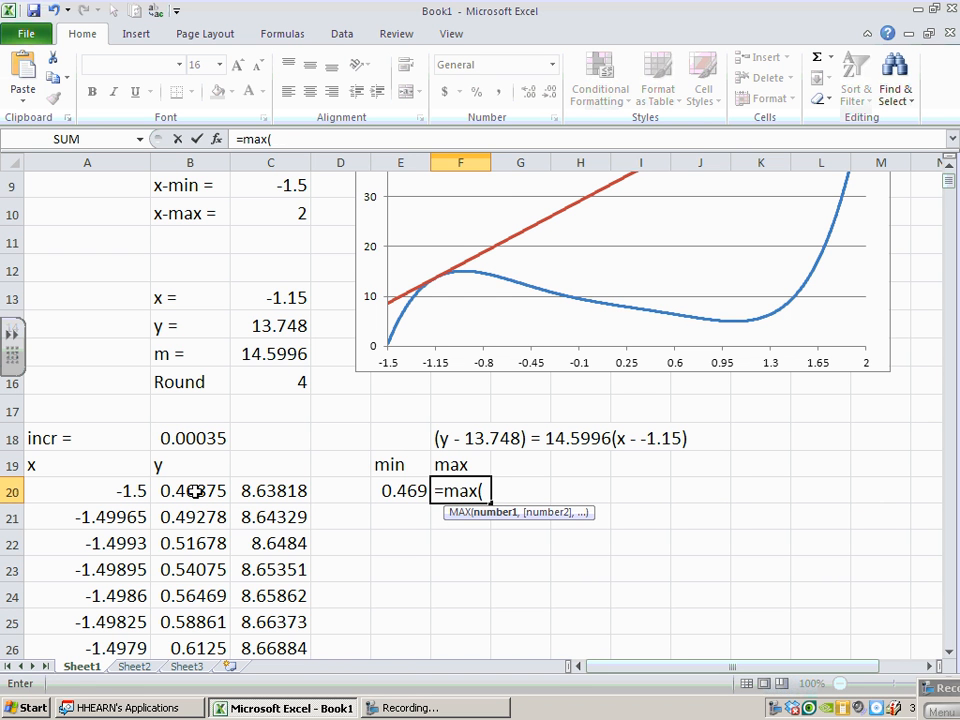
pyautogui.moveTo(193, 490); pyautogui.dragTo(196, 588)
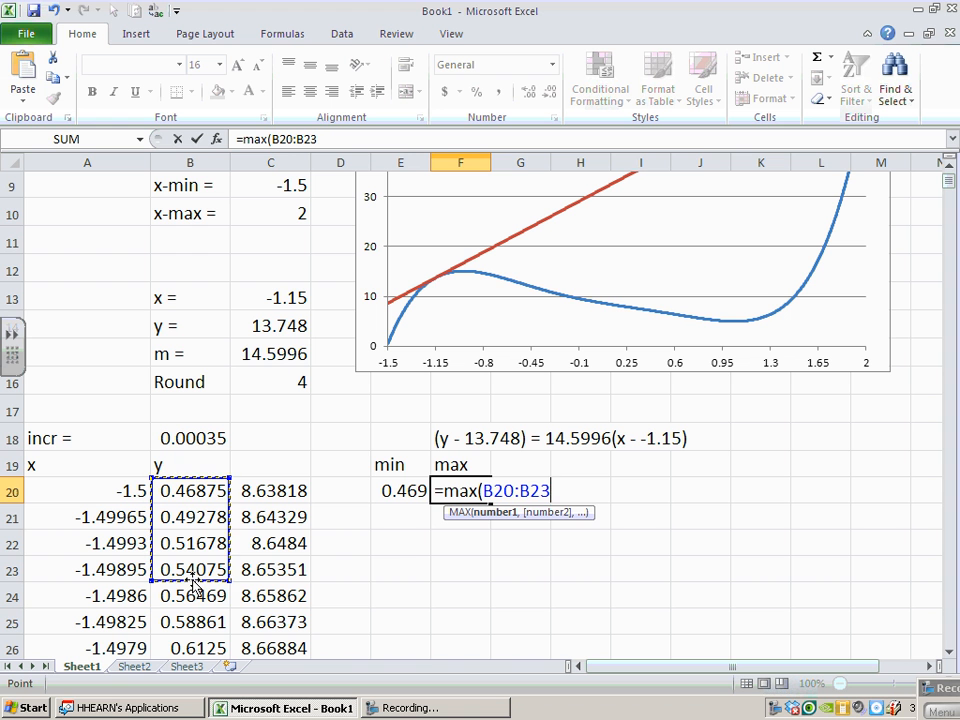
pyautogui.moveTo(553, 490); pyautogui.dragTo(532, 490)
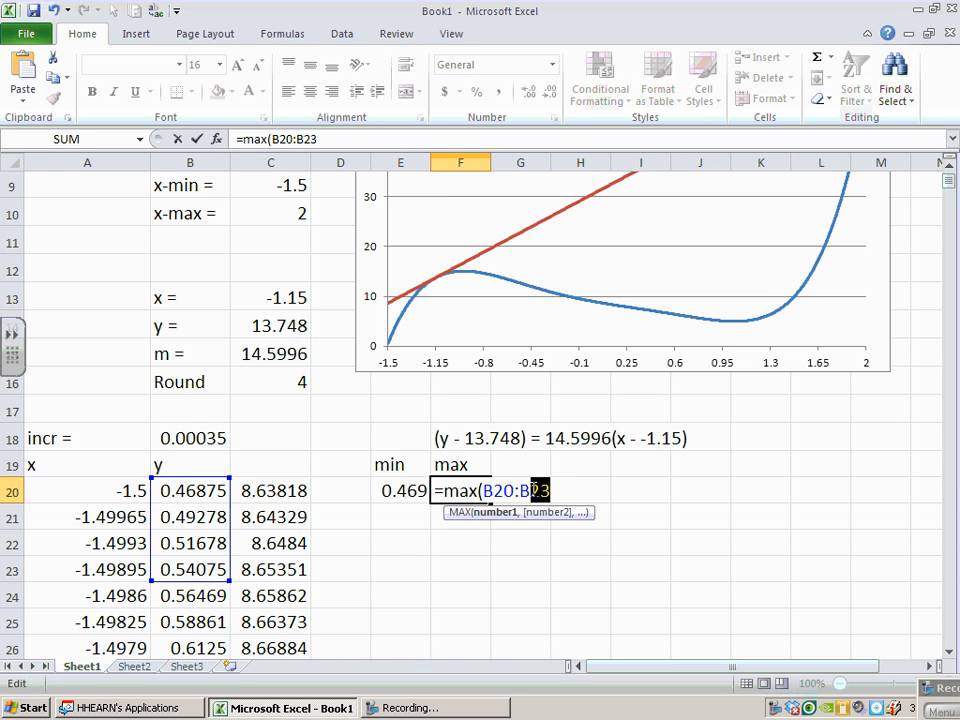
pyautogui.write('1002')
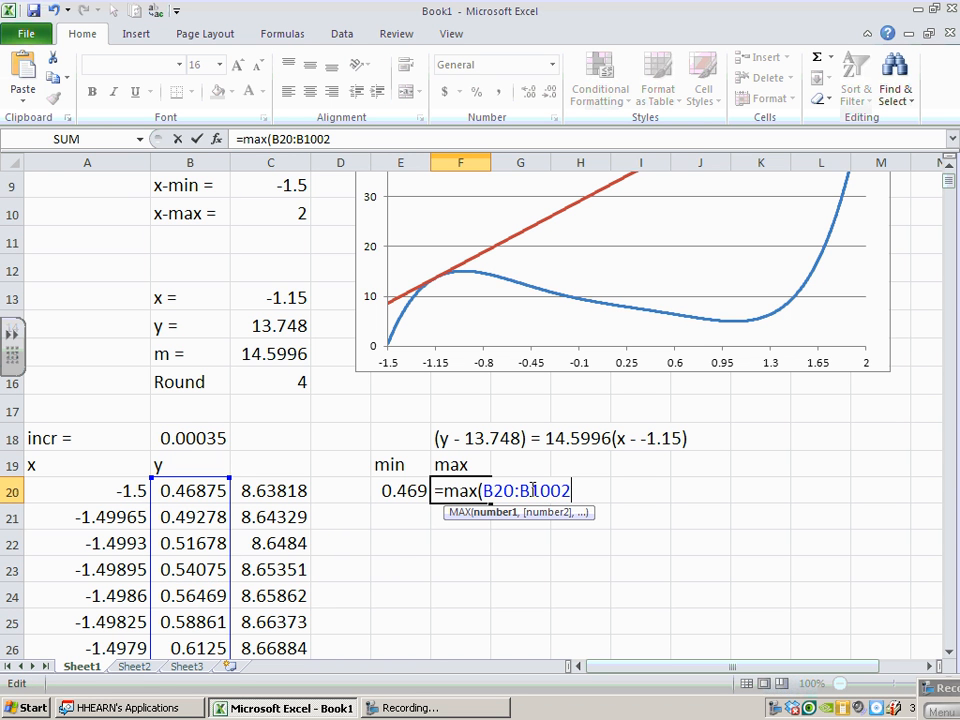
pyautogui.write('0)')
pyautogui.press('Return')
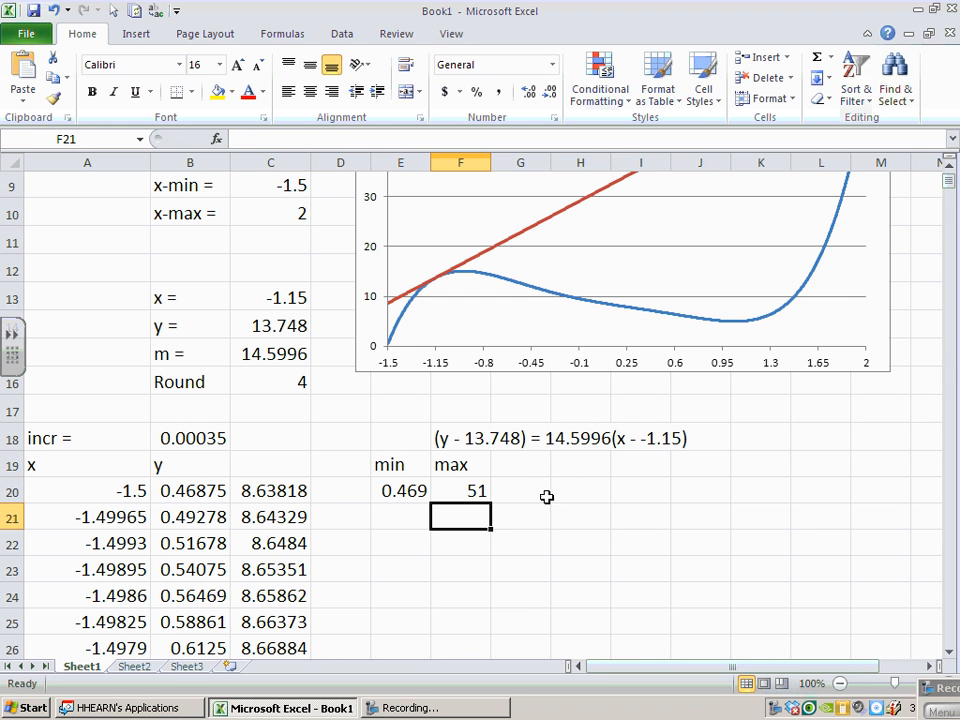
# Step: Narrow the plotted domain by setting x-min in C9 to -1.1 and x-max in C10 to 1.38
pyautogui.moveTo(951, 188); pyautogui.dragTo(950, 178)
pyautogui.moveTo(866, 340)
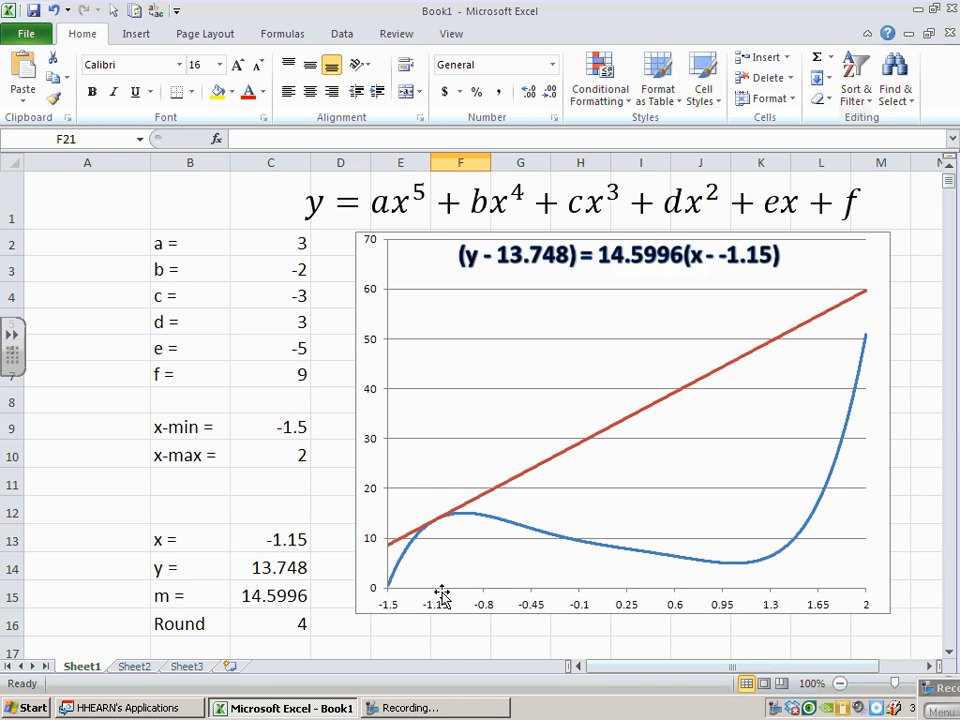
pyautogui.moveTo(433, 539)
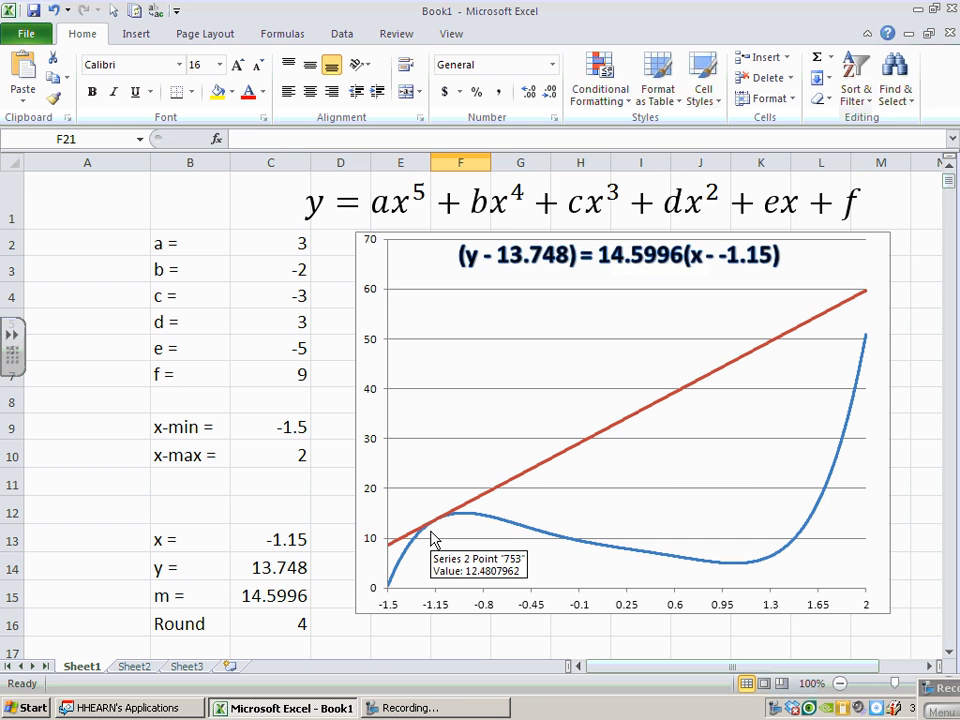
pyautogui.click(295, 426)
pyautogui.write('-1')
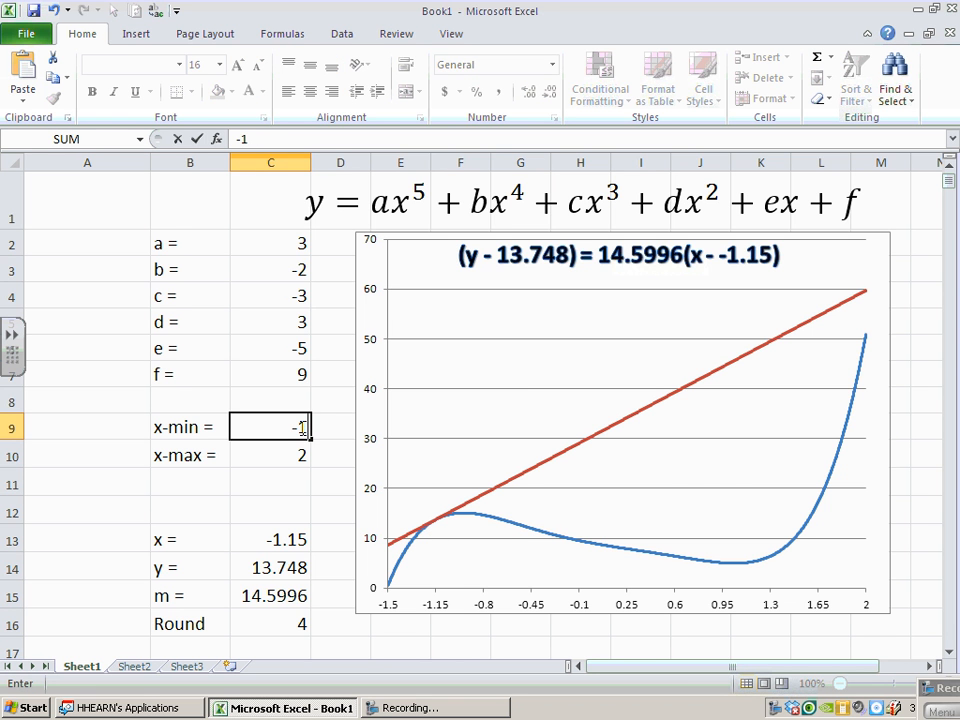
pyautogui.write('.1')
pyautogui.press('Return')
pyautogui.moveTo(414, 524)
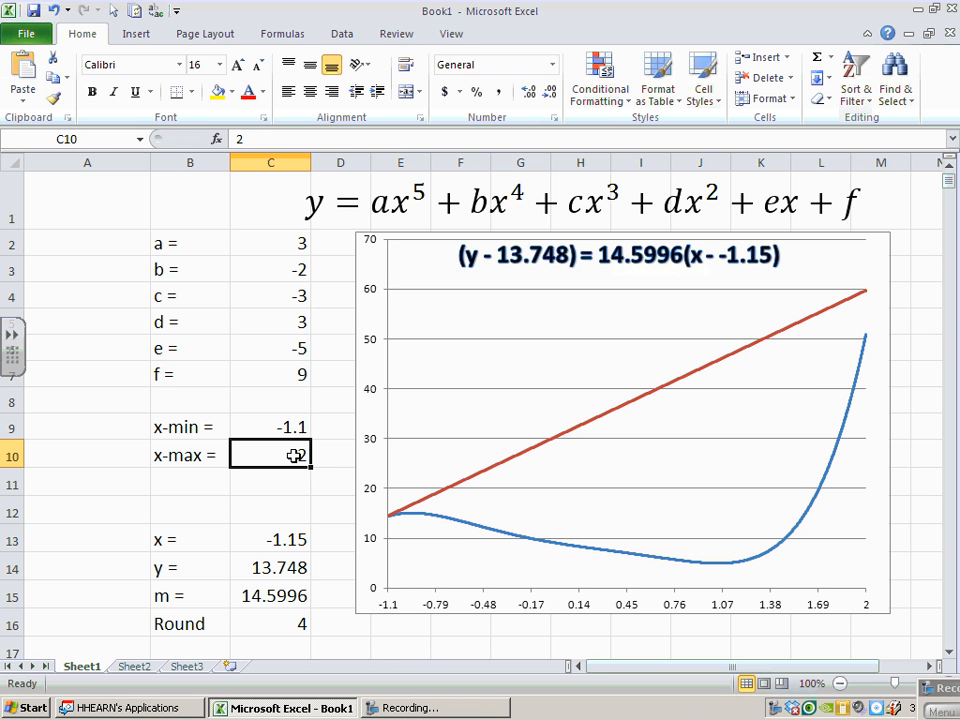
pyautogui.write('1.38')
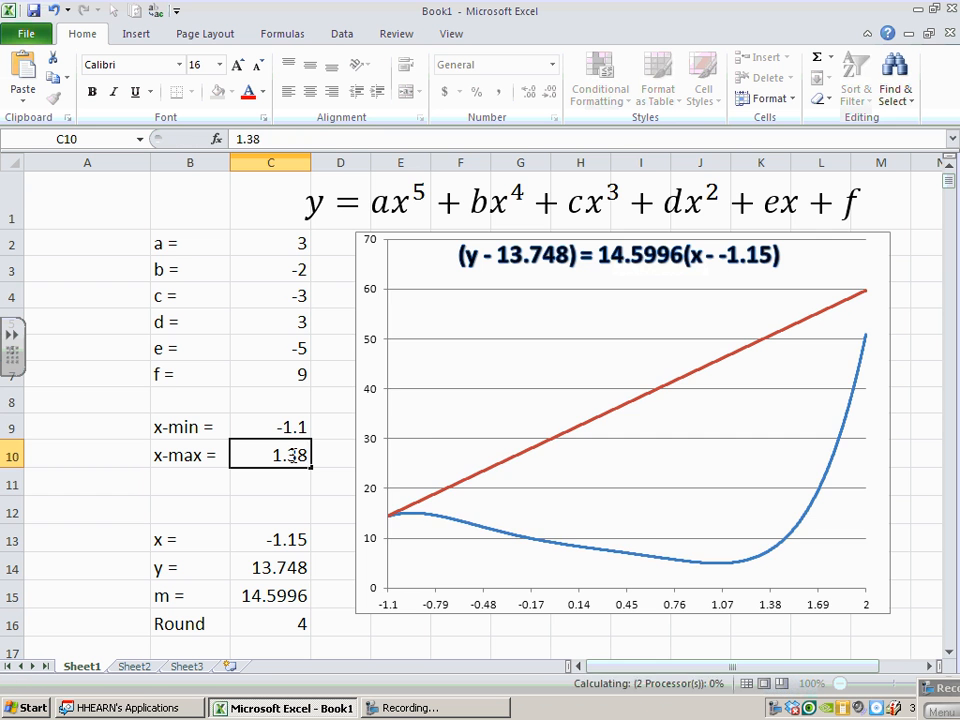
pyautogui.press('Return')
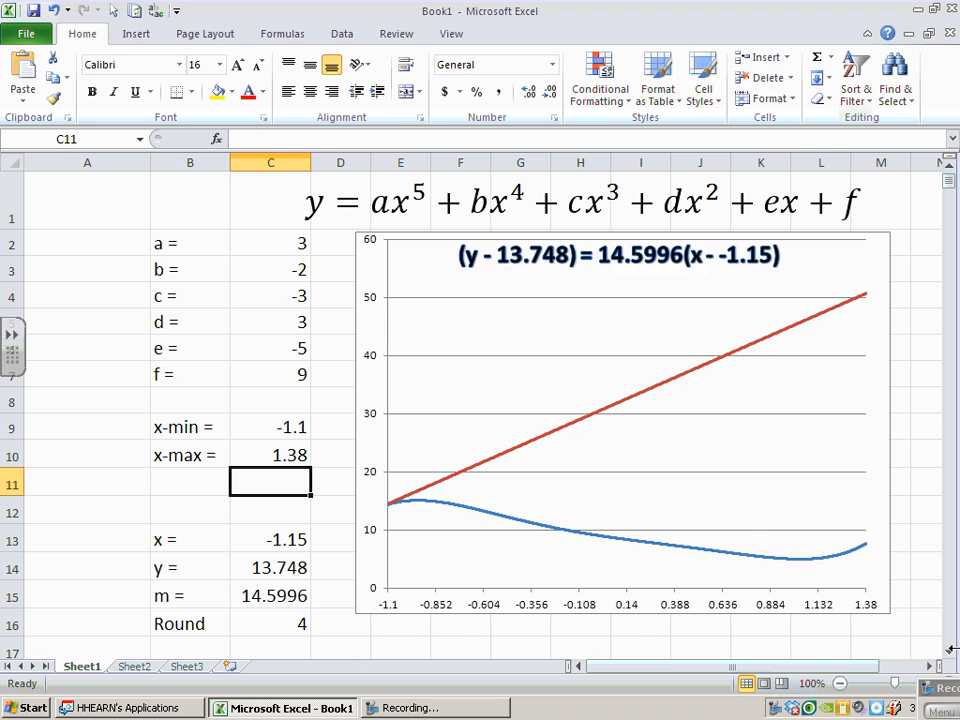
# Step: Compare the min and max results in E20 and F20 with the low and high points of the charted curve
pyautogui.scroll(-4, 950, 655)
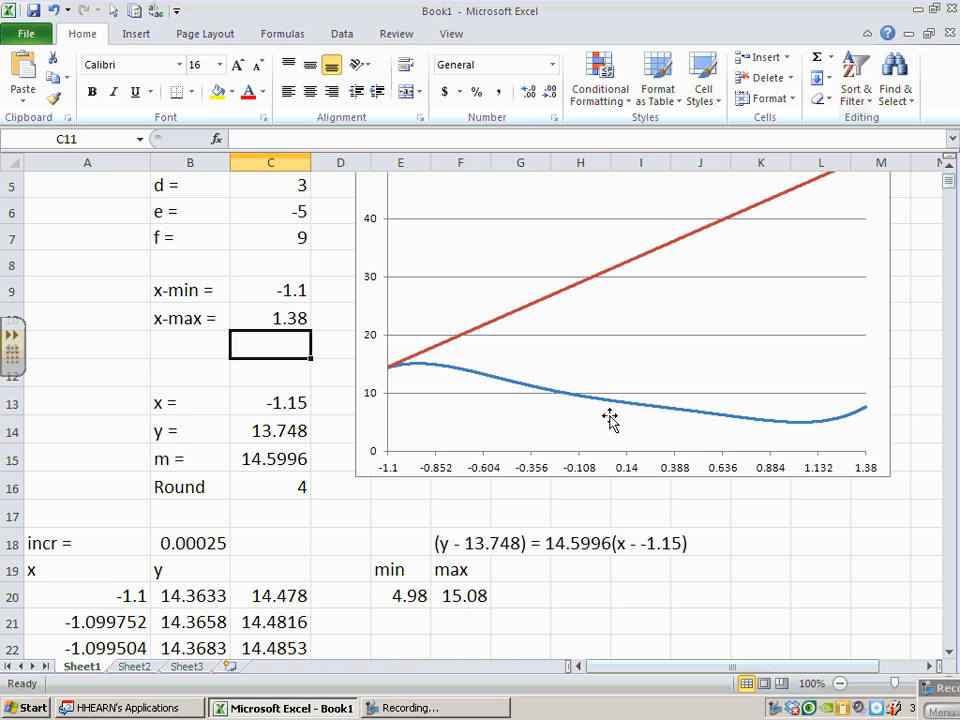
pyautogui.moveTo(801, 431)
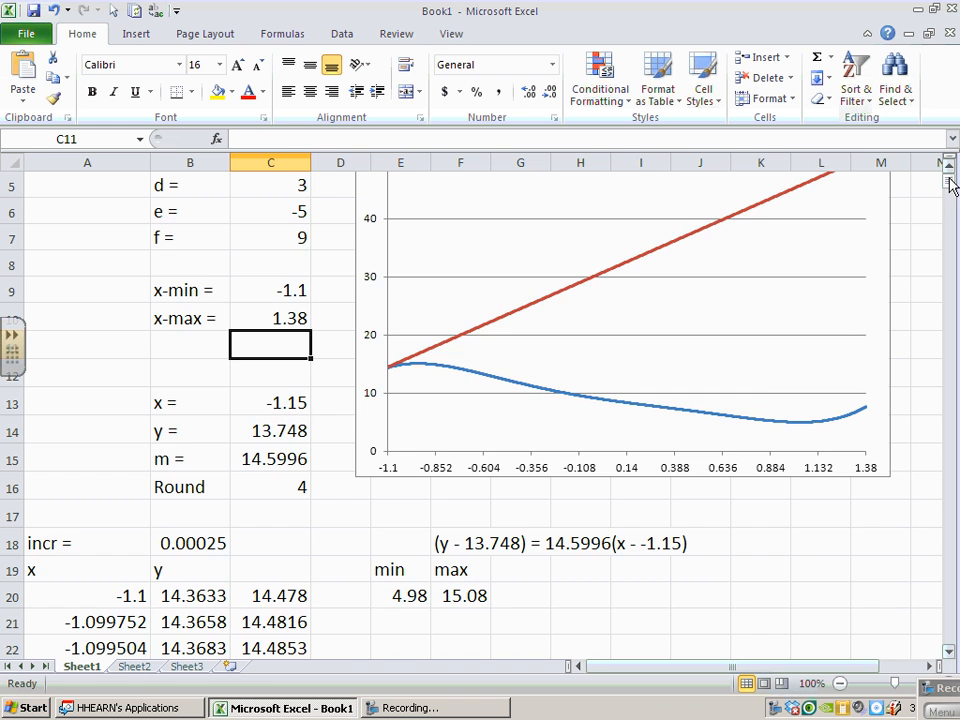
pyautogui.moveTo(949, 180); pyautogui.dragTo(952, 183)
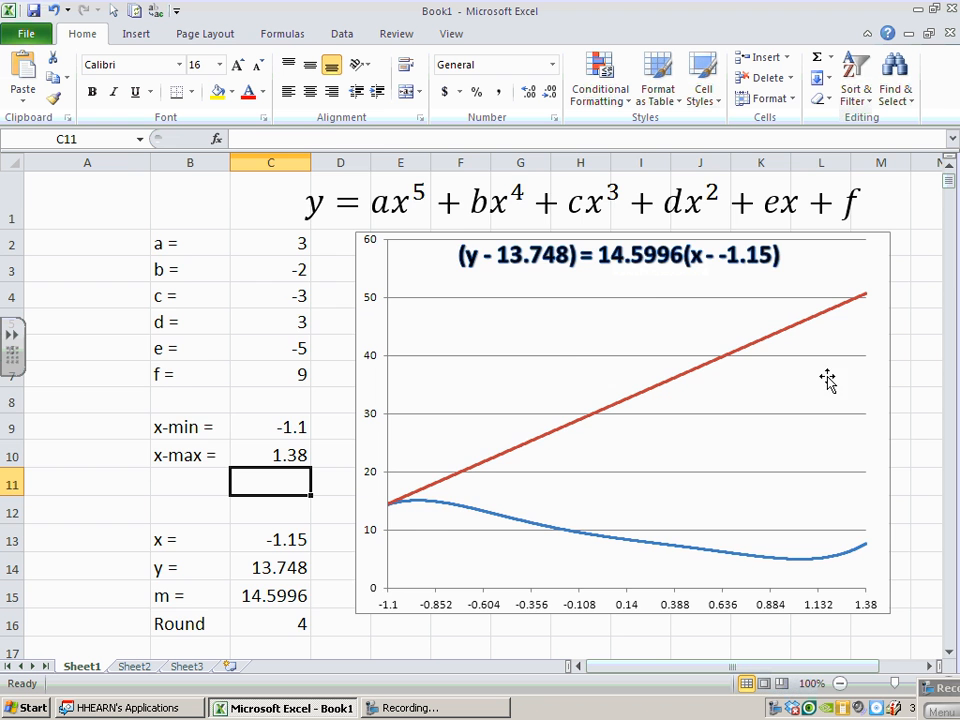
pyautogui.click(947, 652)
pyautogui.click(947, 652)
pyautogui.click(424, 649)
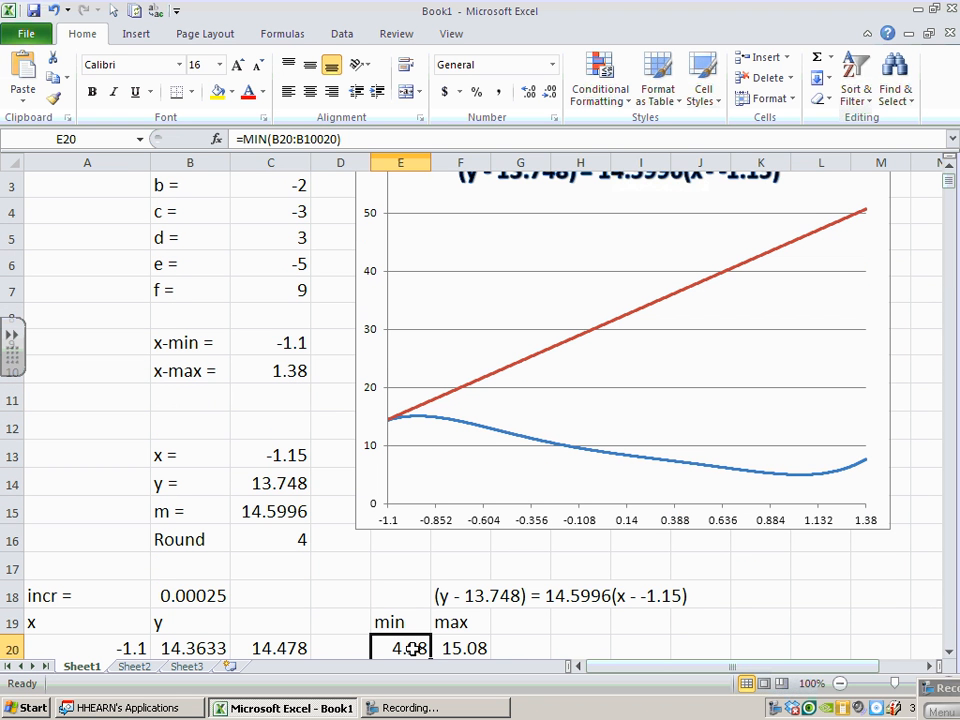
pyautogui.click(485, 649)
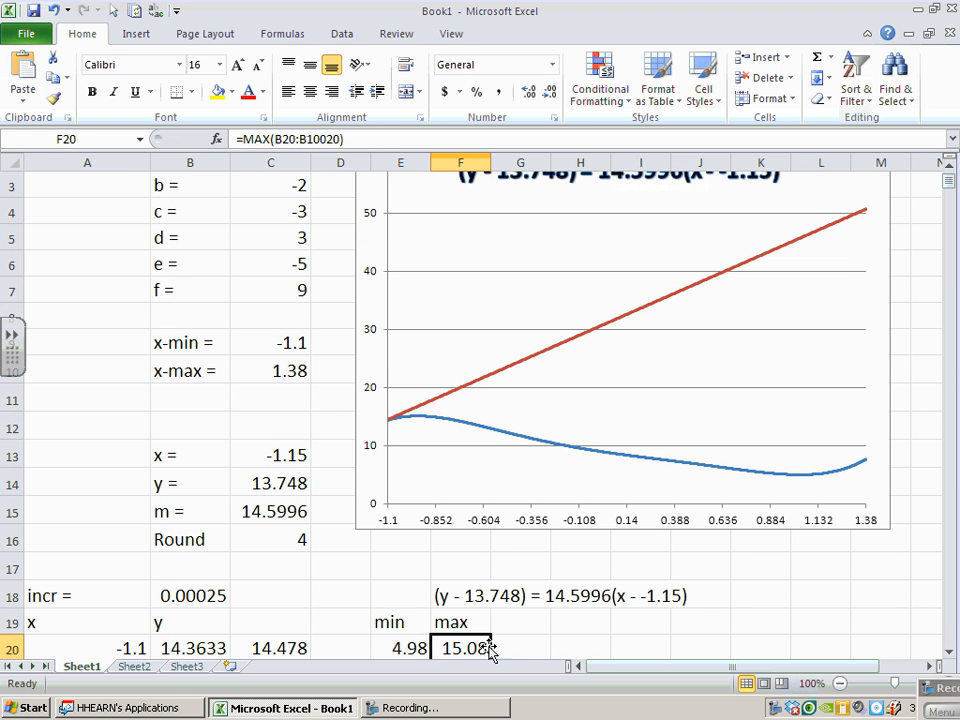
pyautogui.click(948, 170)
pyautogui.click(948, 170)
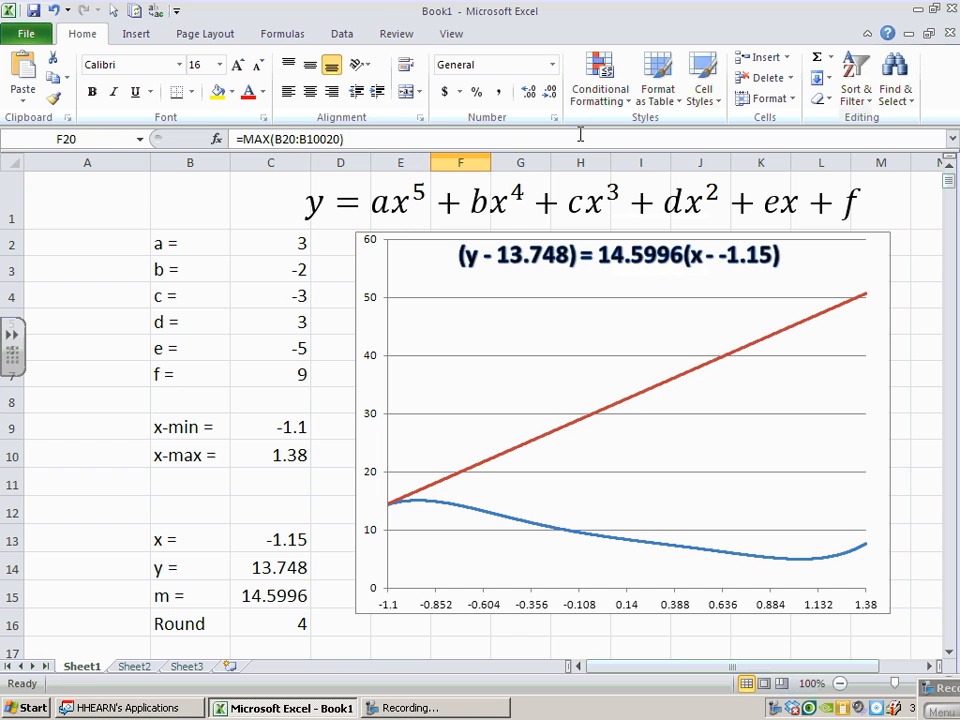
# Step: Place a copy of the WordArt equation lower on the chart and link the copy to the min value in $E$20
pyautogui.click(538, 260)
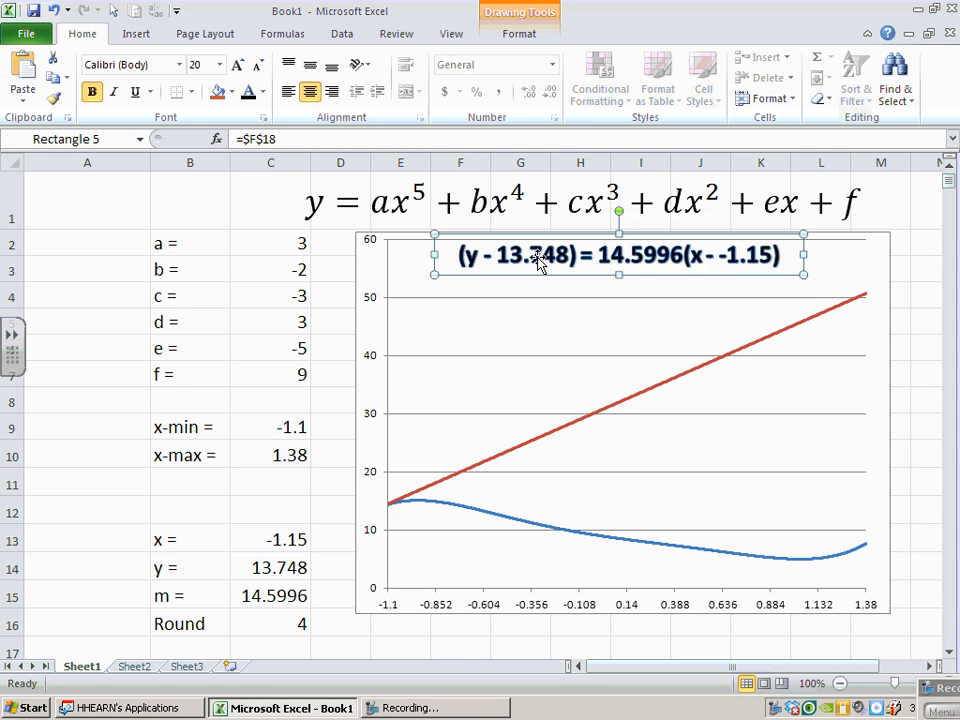
pyautogui.moveTo(538, 260); pyautogui.dragTo(530, 340)
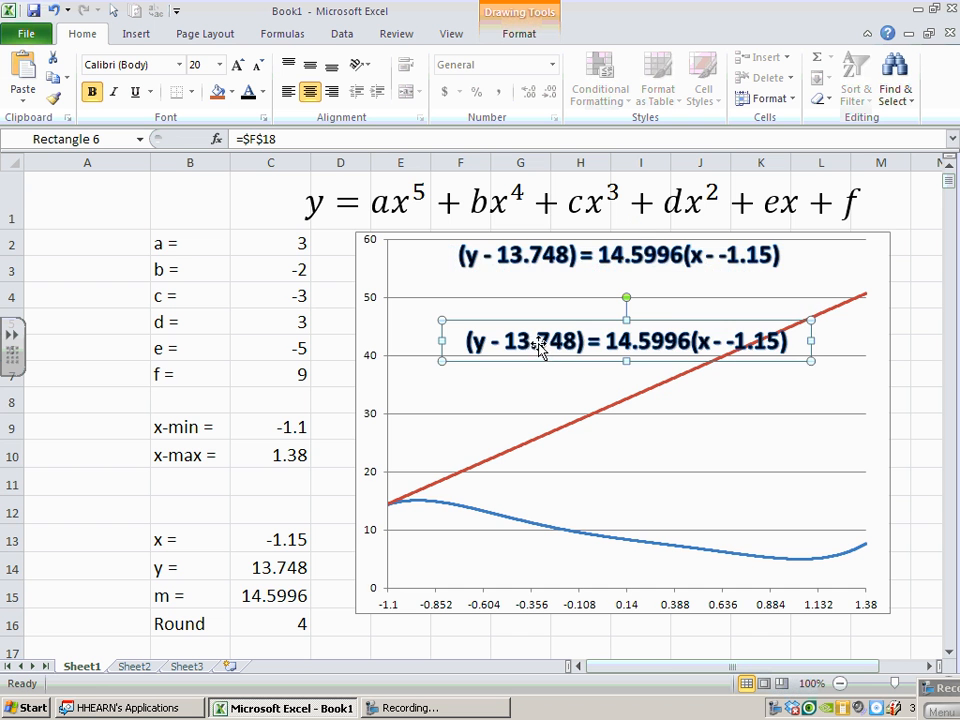
pyautogui.moveTo(278, 139); pyautogui.dragTo(242, 139)
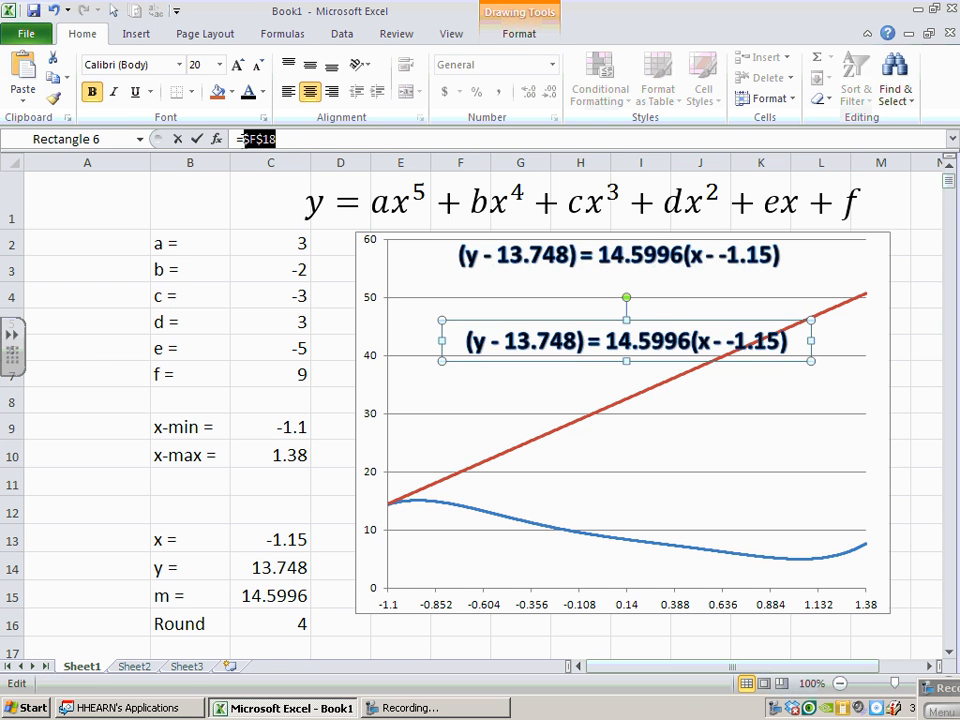
pyautogui.click(949, 183)
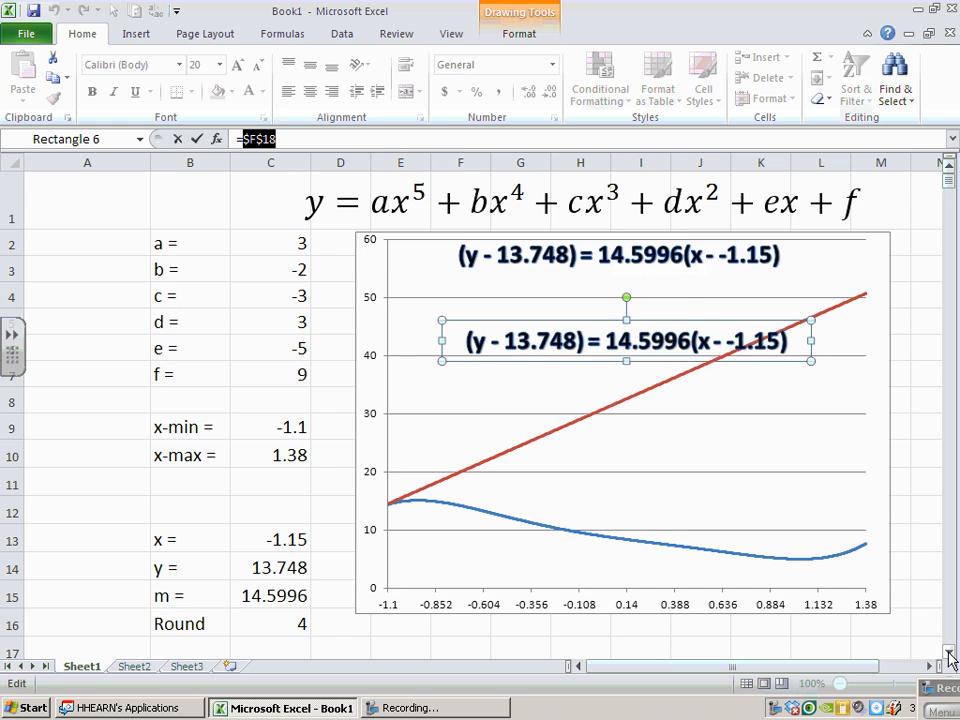
pyautogui.doubleClick(949, 655)
pyautogui.click(949, 655)
pyautogui.scroll(-1, 407, 605)
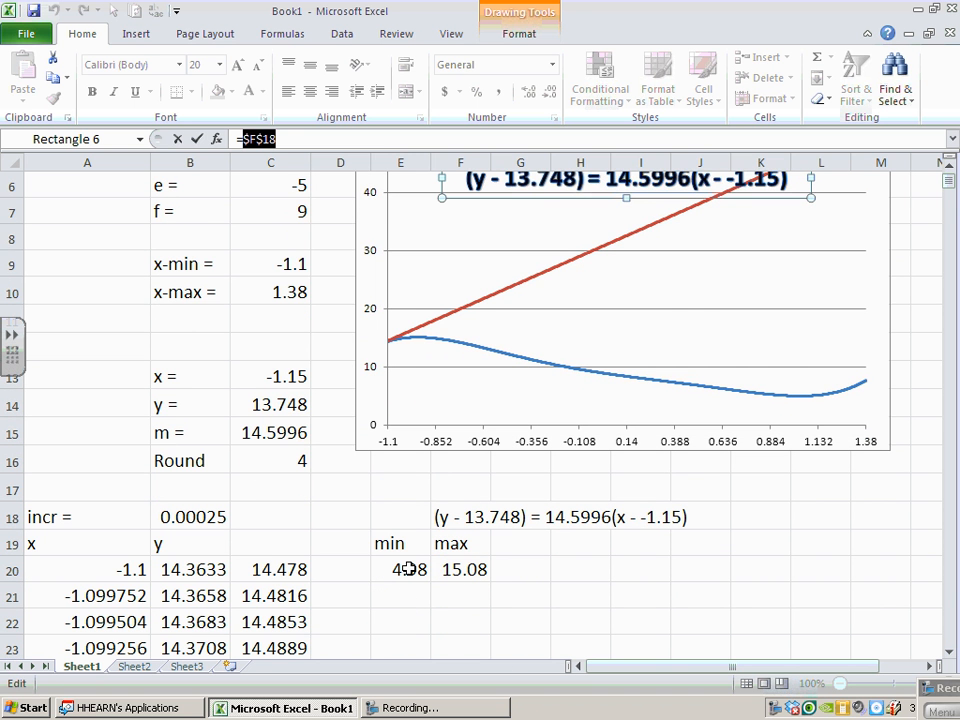
pyautogui.click(407, 569)
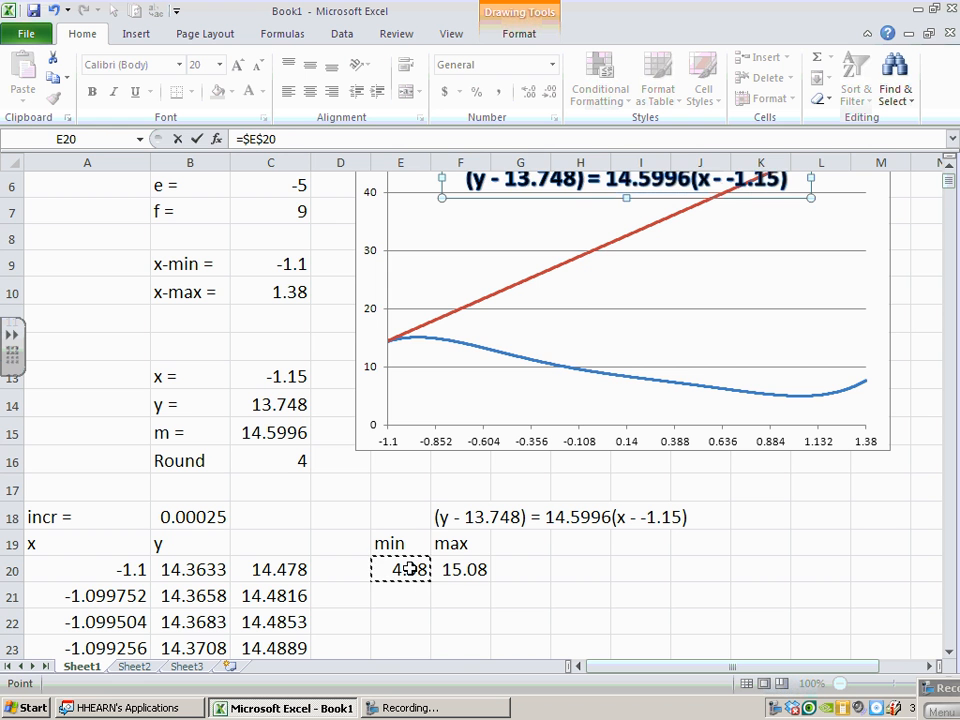
pyautogui.press('Return')
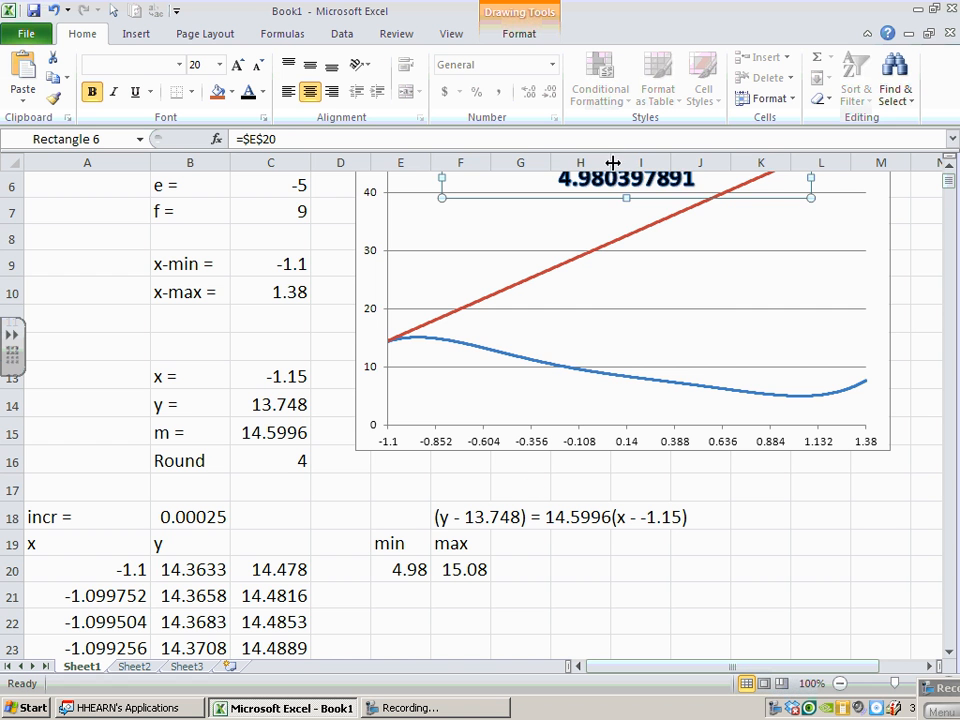
# Step: Place a copy of the min value WordArt below the original and link the copy to the max value in $F$20
pyautogui.moveTo(610, 200); pyautogui.dragTo(632, 256)
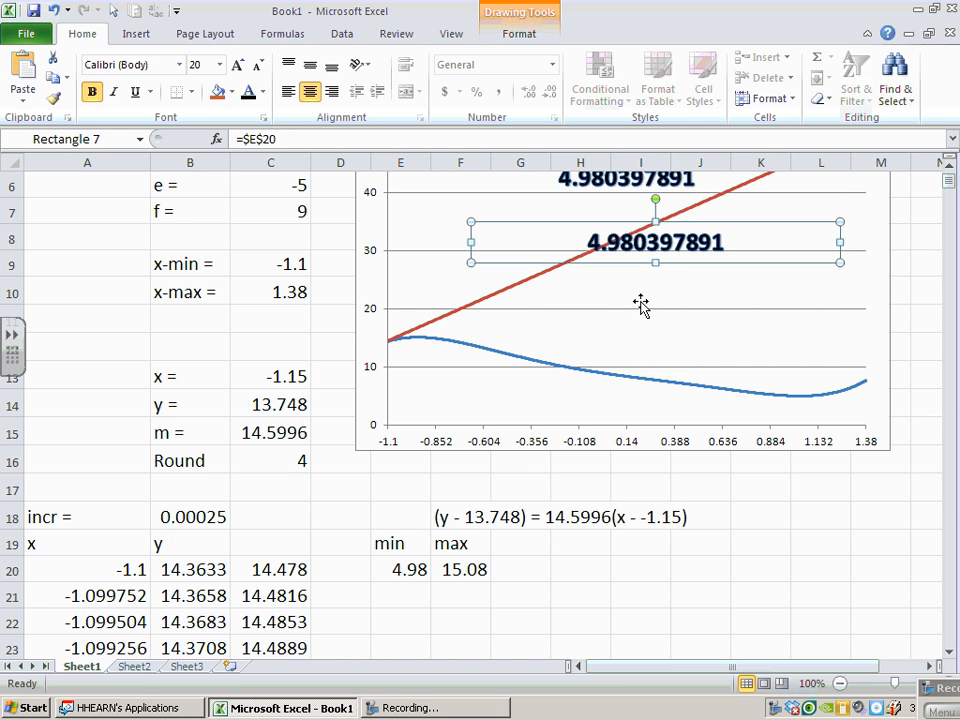
pyautogui.moveTo(290, 139); pyautogui.dragTo(236, 139)
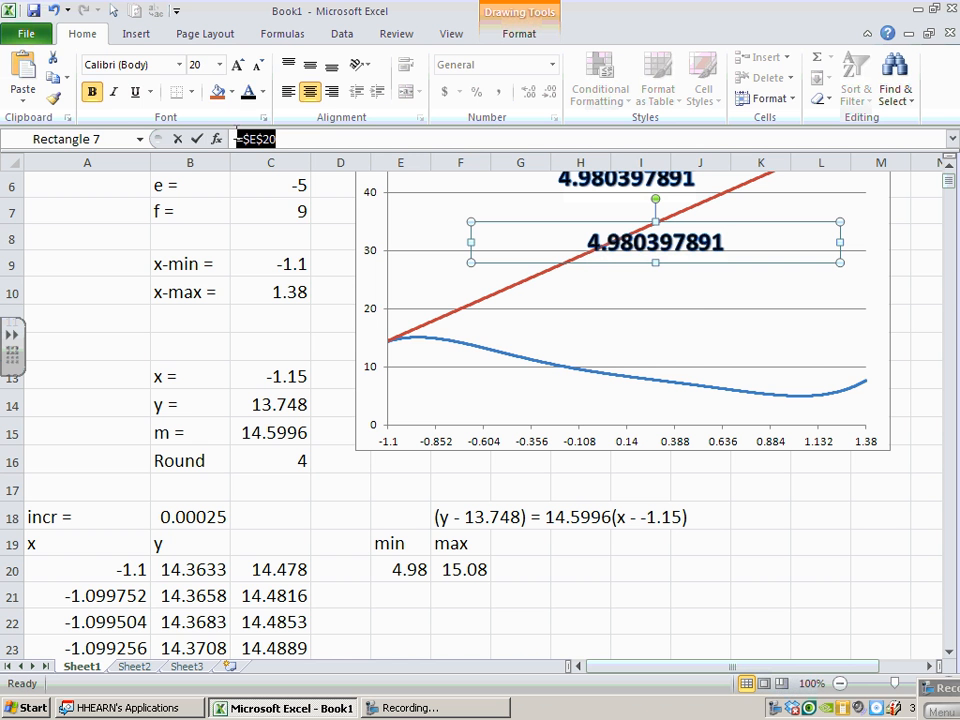
pyautogui.click(465, 569)
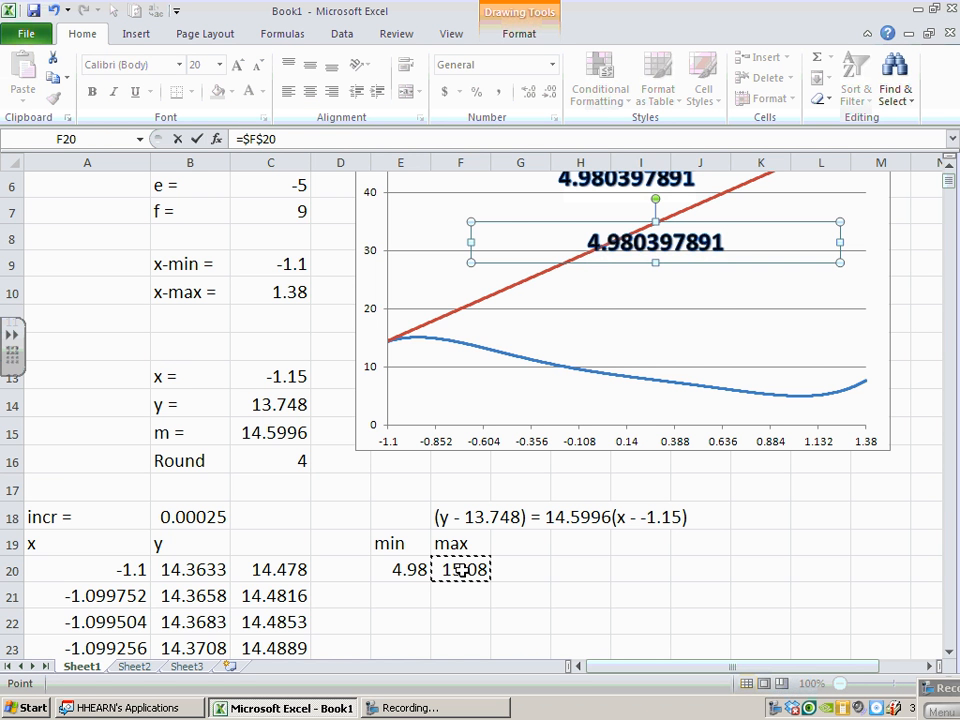
pyautogui.press('Return')
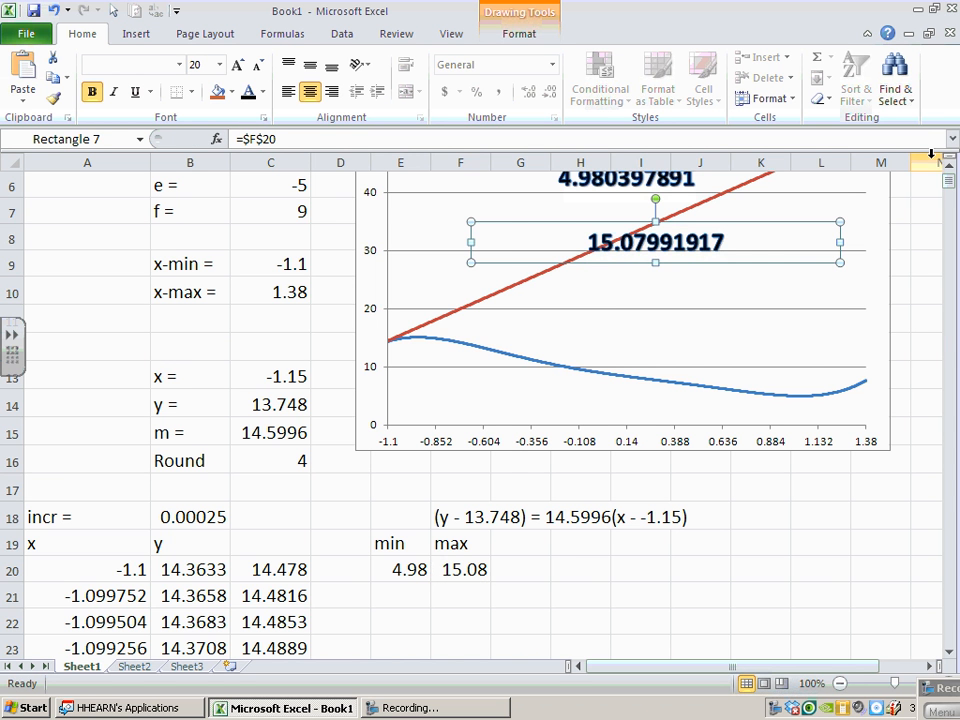
# Step: Reduce the max value WordArt to font size 12 and place it at the chart's right edge, moving the min WordArt slightly left
pyautogui.moveTo(947, 189); pyautogui.dragTo(950, 192)
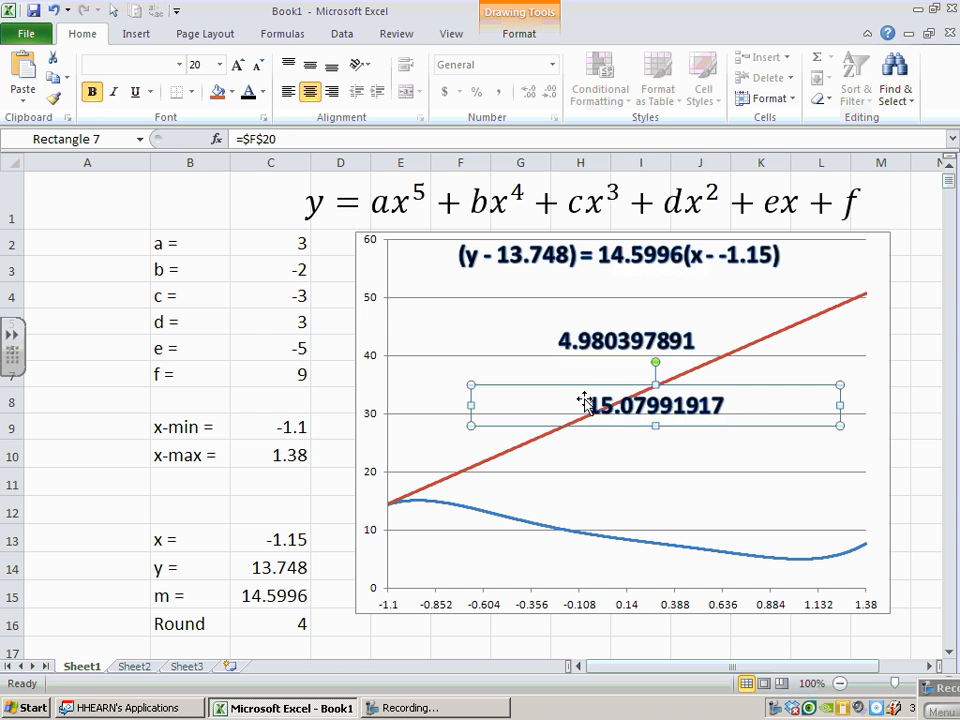
pyautogui.click(221, 68)
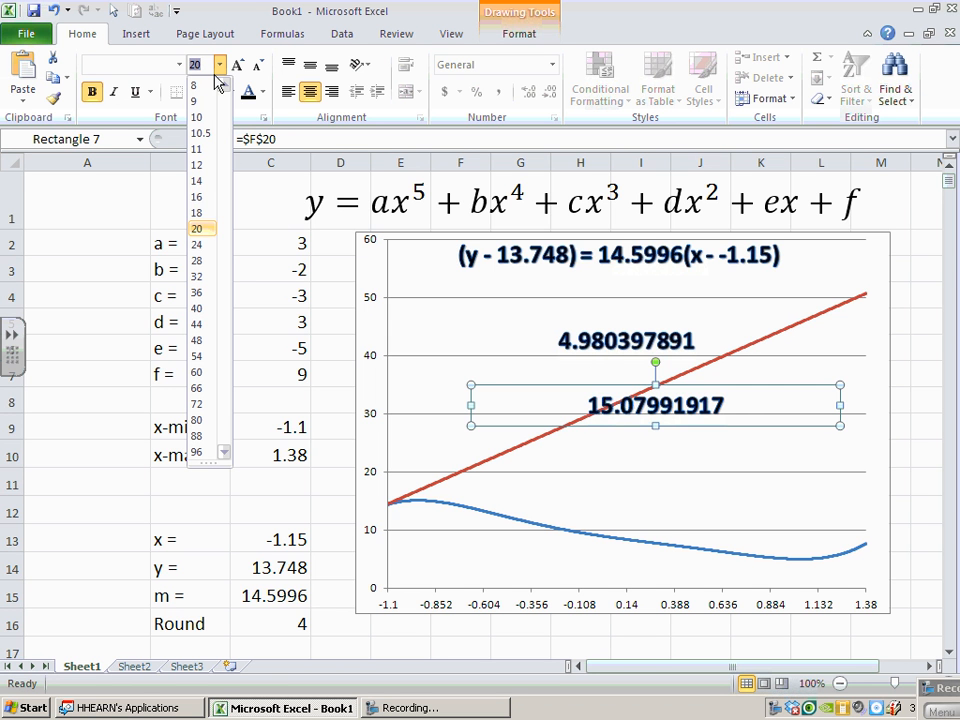
pyautogui.click(199, 170)
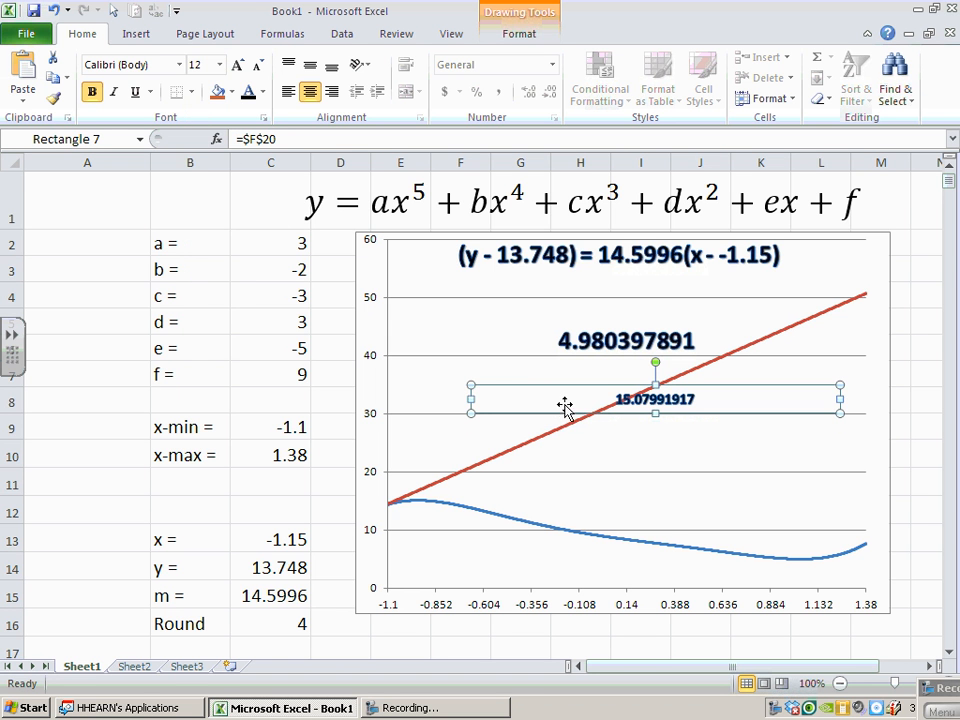
pyautogui.moveTo(714, 414); pyautogui.dragTo(910, 584)
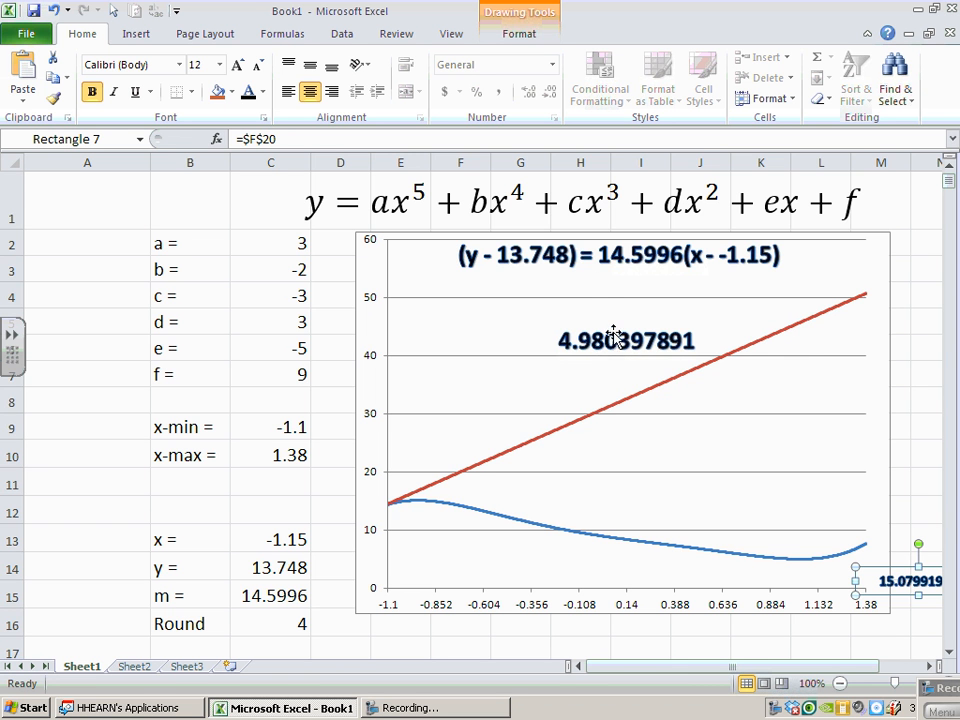
pyautogui.moveTo(615, 341); pyautogui.dragTo(530, 339)
pyautogui.moveTo(921, 583); pyautogui.dragTo(918, 490)
# Step: Reduce the min value WordArt linked to $E$20 to font size 12 and narrow its box to about half the width
pyautogui.click(578, 341)
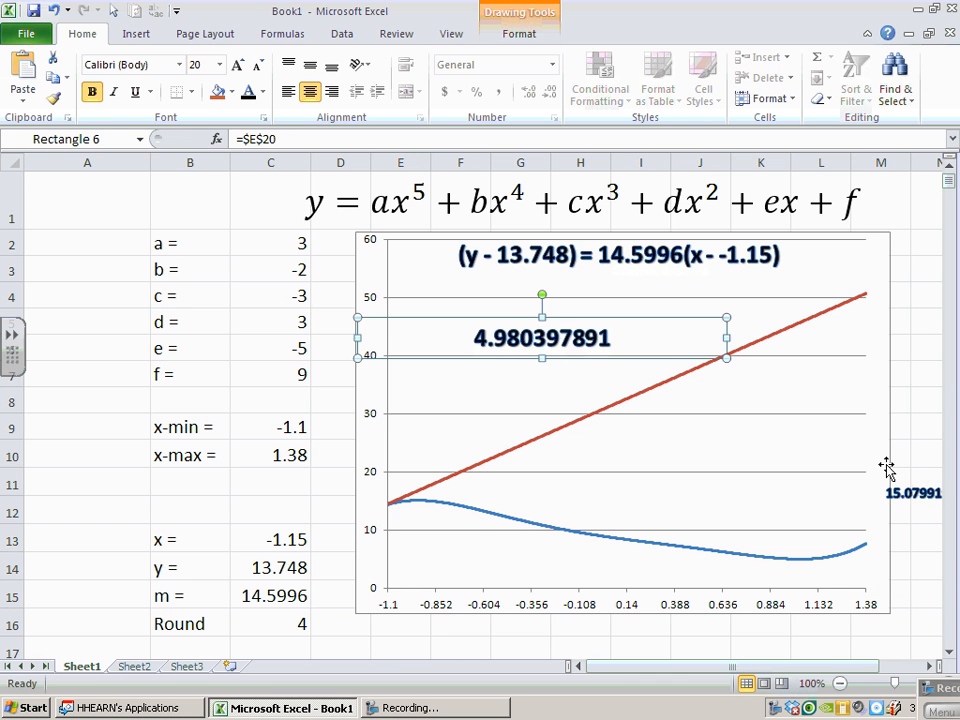
pyautogui.click(912, 492)
pyautogui.click(563, 345)
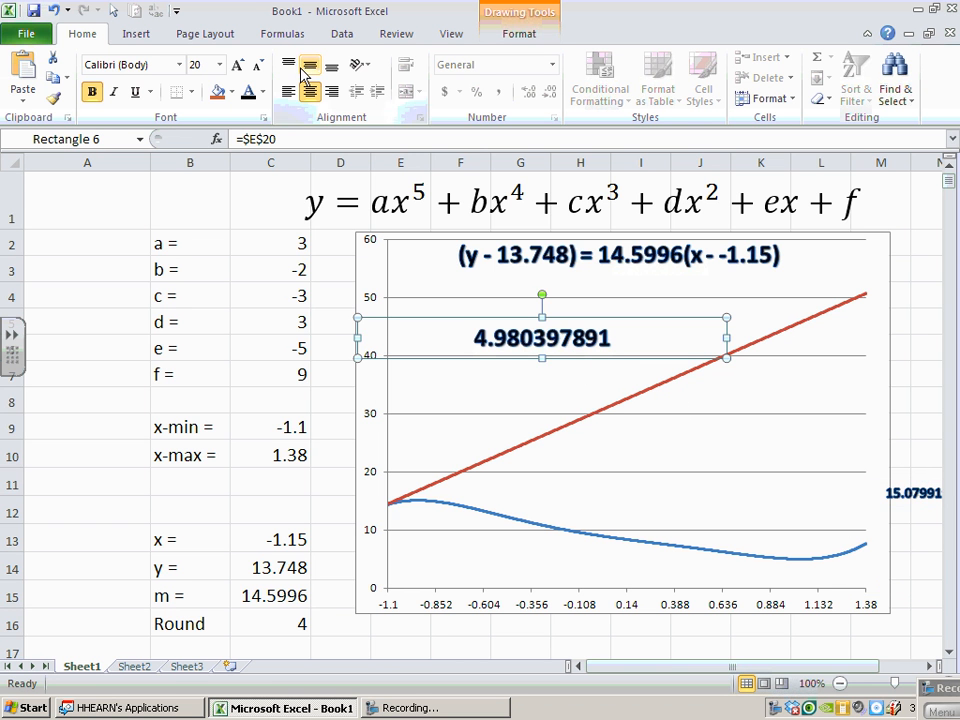
pyautogui.click(220, 65)
pyautogui.click(207, 164)
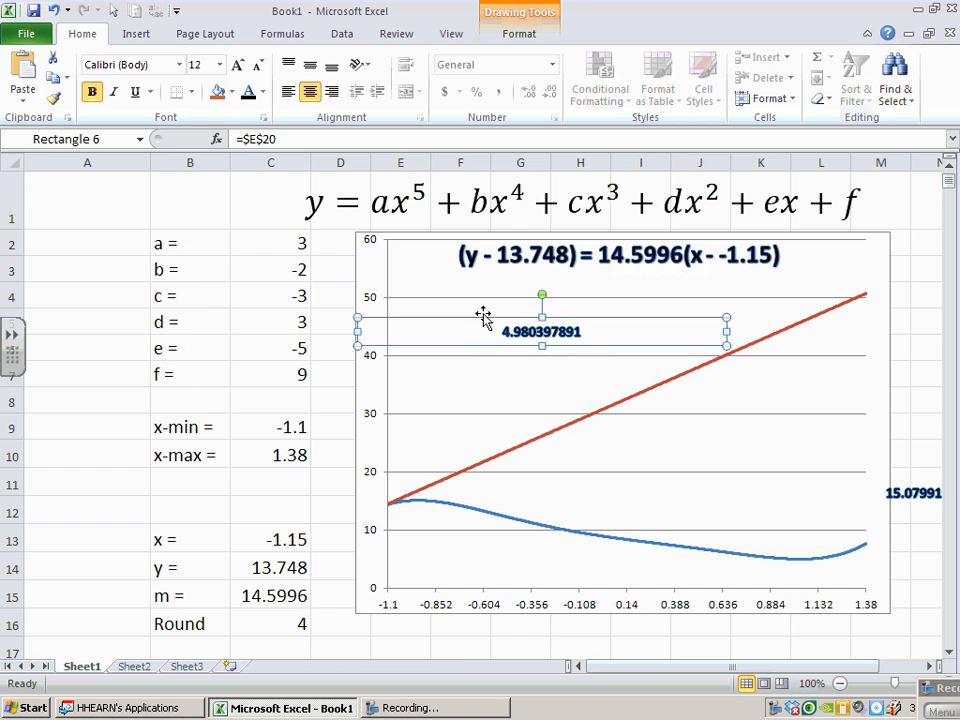
pyautogui.moveTo(359, 331); pyautogui.dragTo(543, 330)
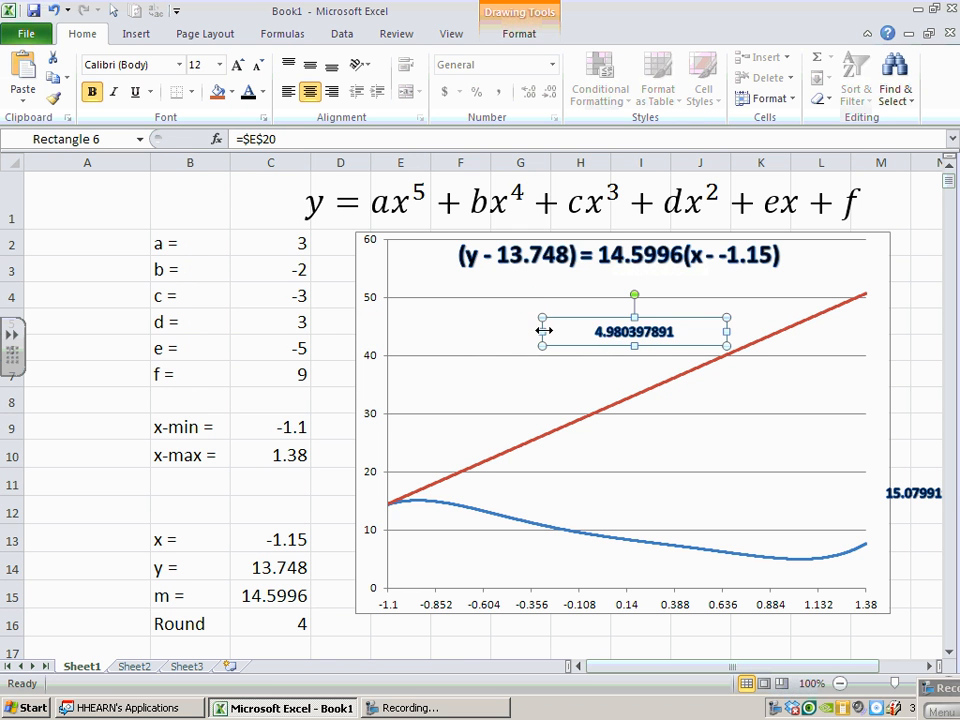
# Step: Position the min value WordArt at the chart's lower right edge, beneath the max value WordArt, and align the two
pyautogui.moveTo(897, 492); pyautogui.dragTo(910, 565)
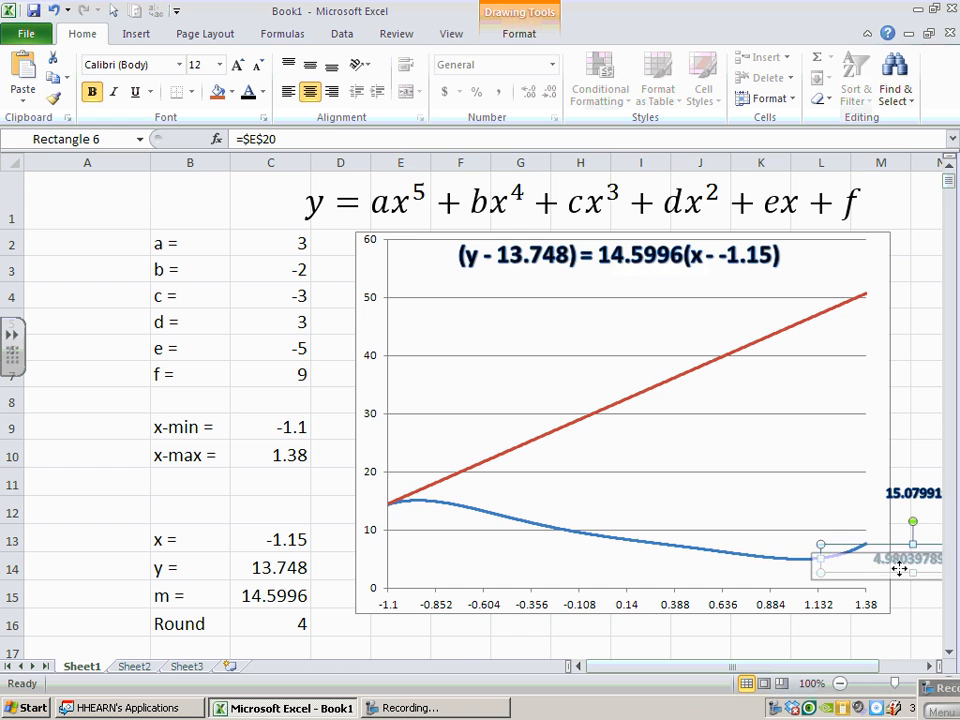
pyautogui.moveTo(912, 495); pyautogui.dragTo(880, 494)
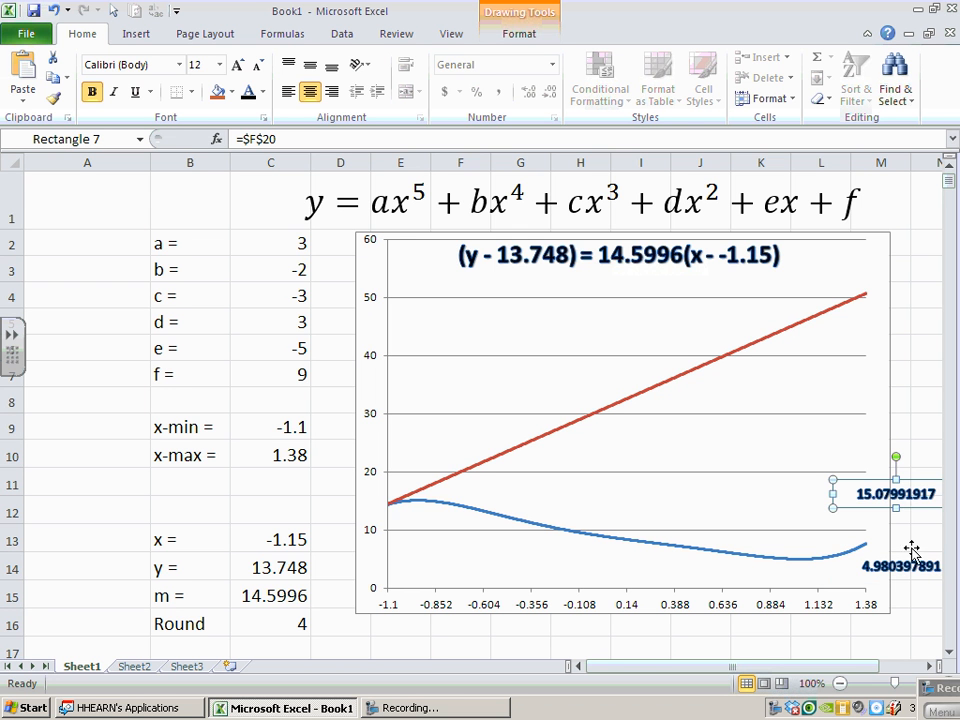
pyautogui.click(905, 567)
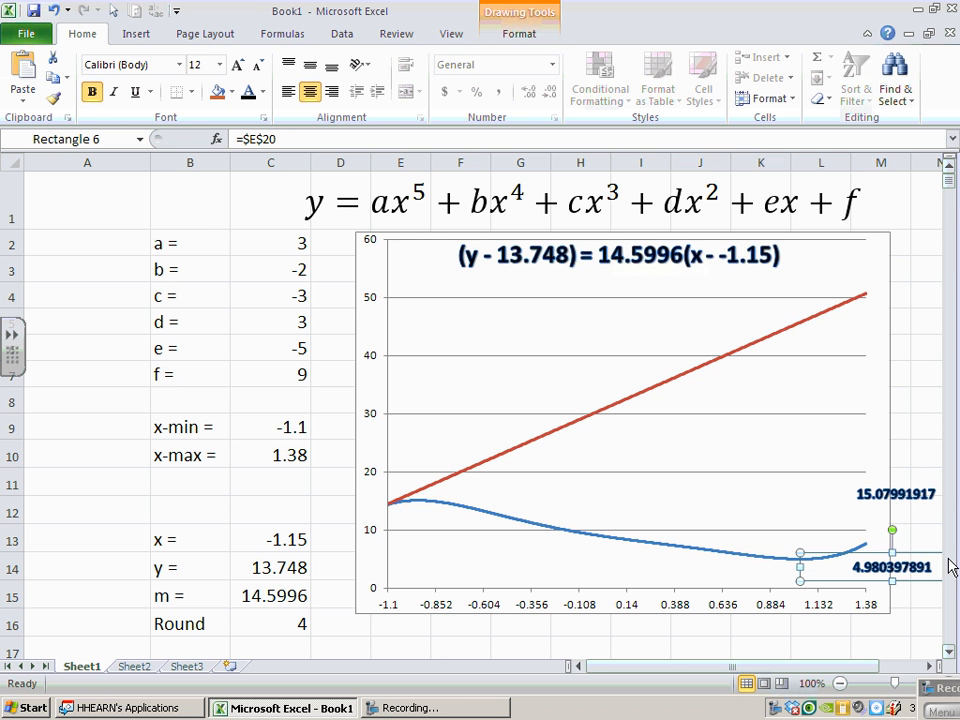
# Step: Restrict the plotted domain to the curve's local maximum by setting x-max in C10 to -0.8
pyautogui.click(950, 656)
pyautogui.click(950, 656)
pyautogui.click(950, 656)
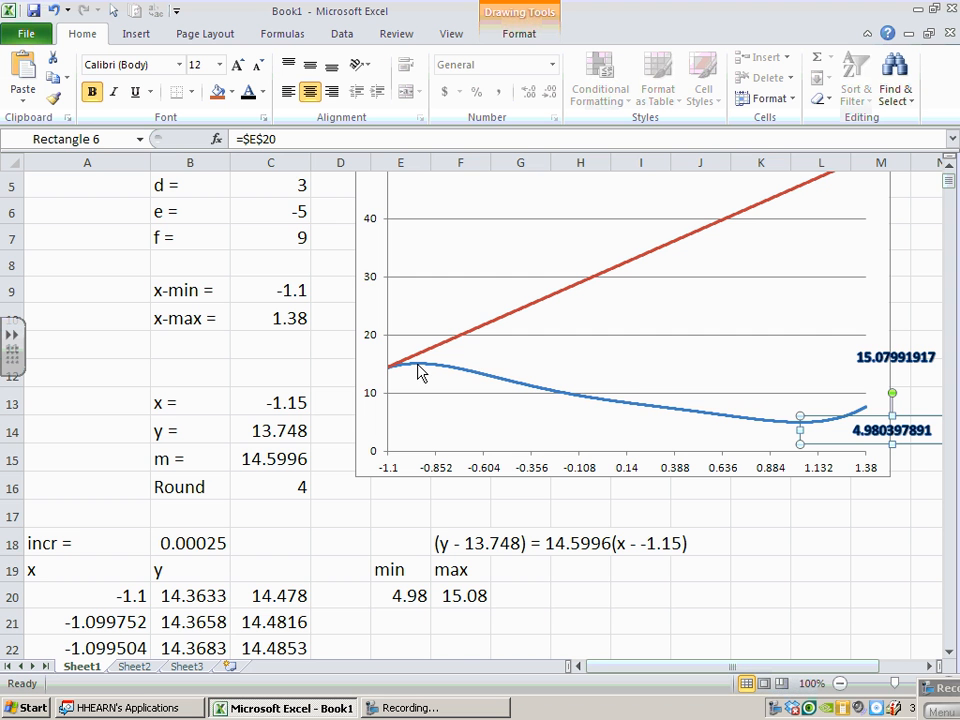
pyautogui.moveTo(420, 373)
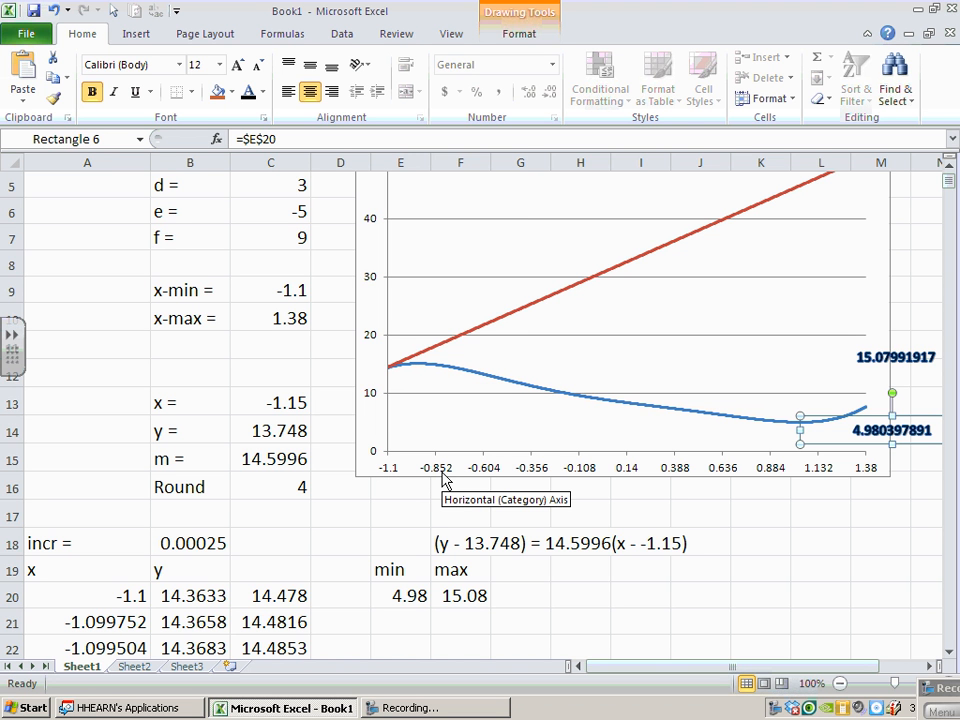
pyautogui.click(290, 317)
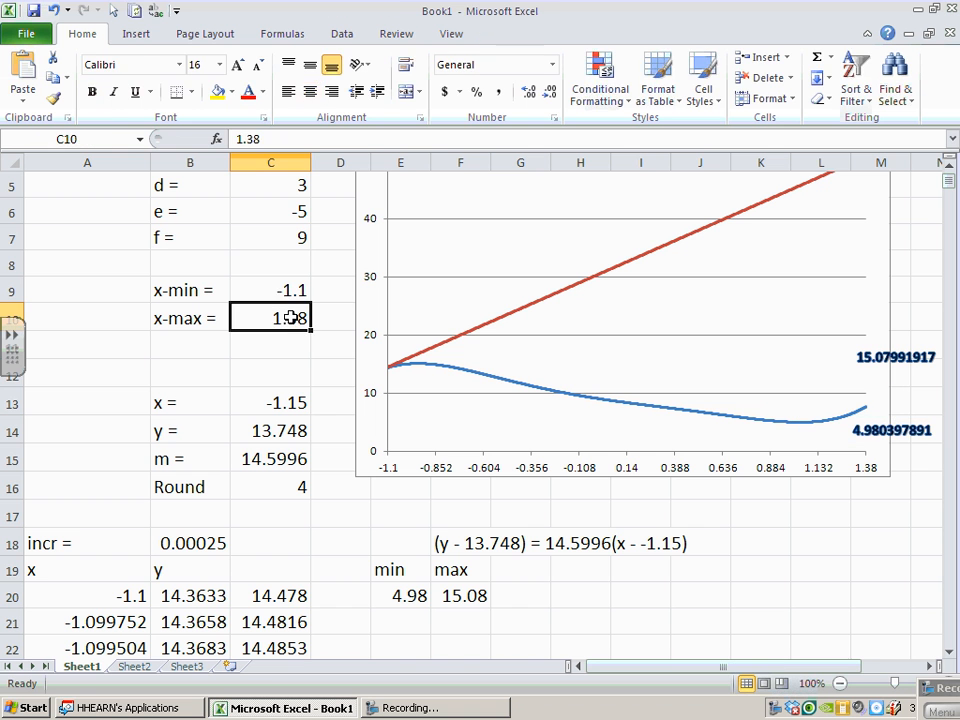
pyautogui.write('-')
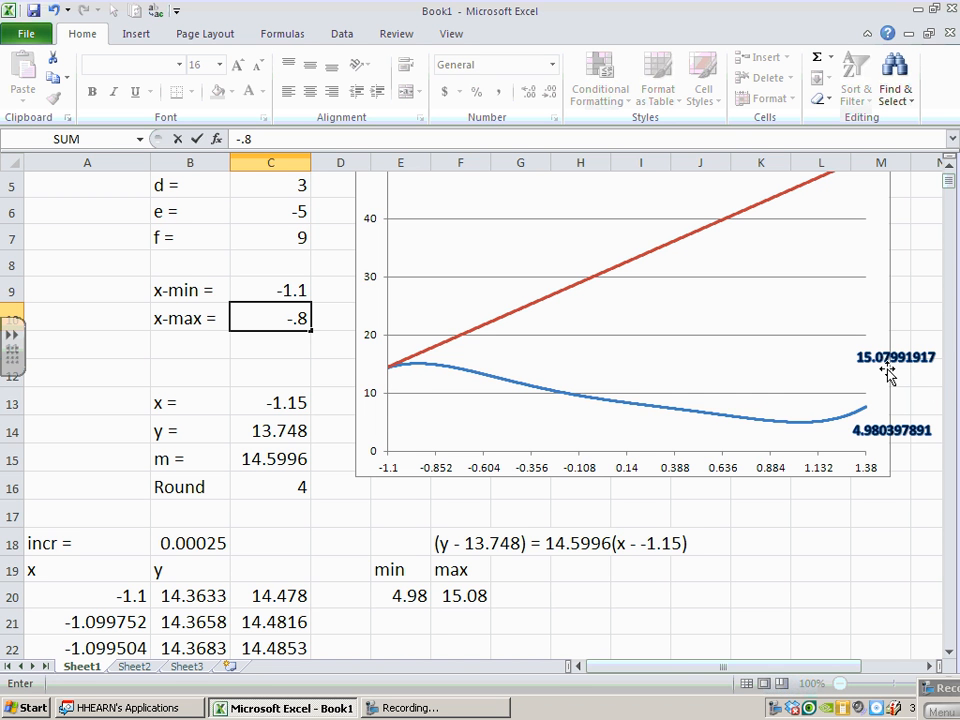
pyautogui.press('Return')
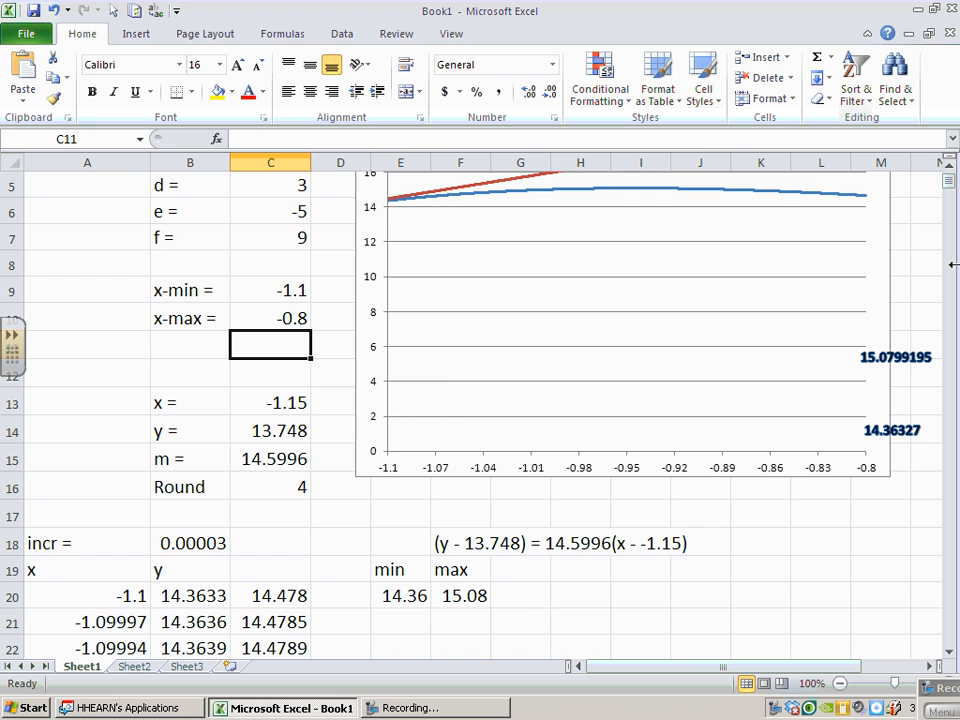
# Step: Nudge the tangent equation WordArt slightly downward at the top of the chart
pyautogui.click(948, 171)
pyautogui.click(948, 171)
pyautogui.click(948, 171)
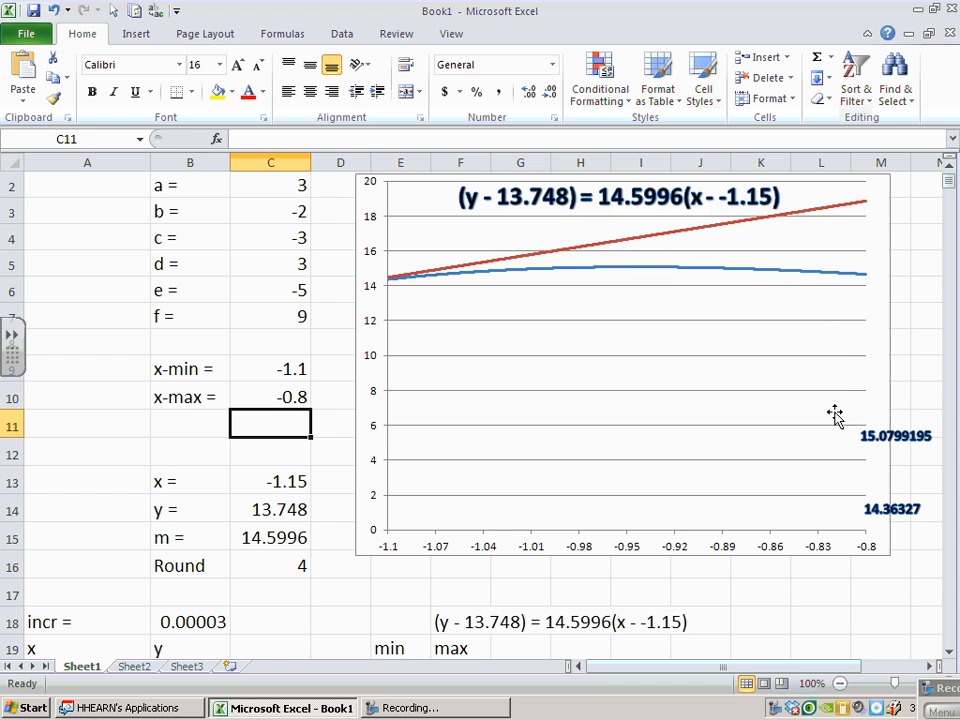
pyautogui.click(919, 242)
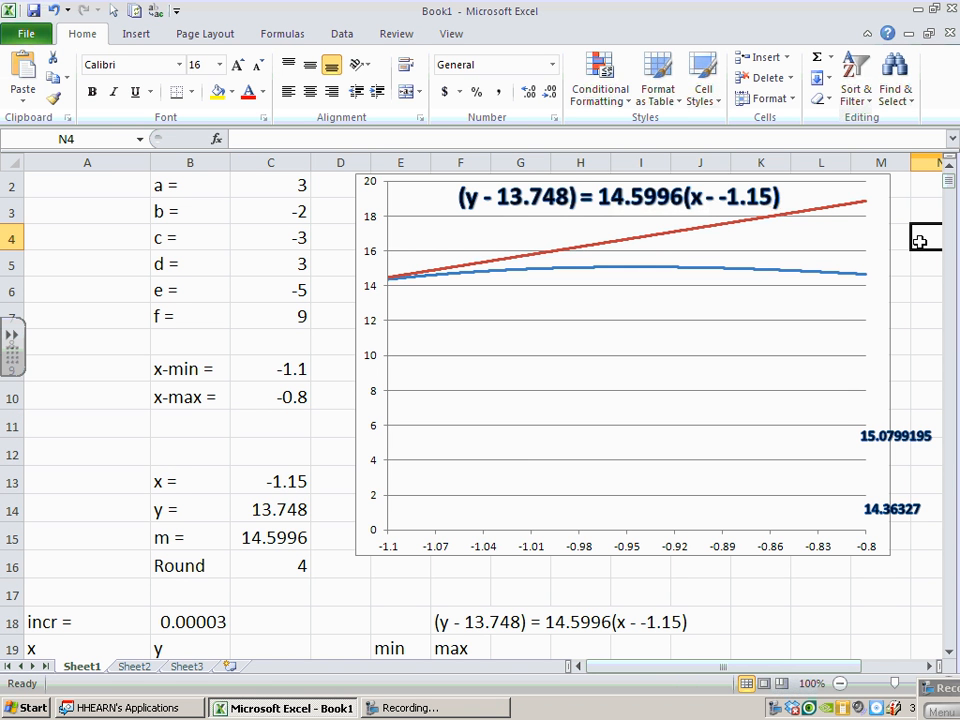
pyautogui.click(723, 201)
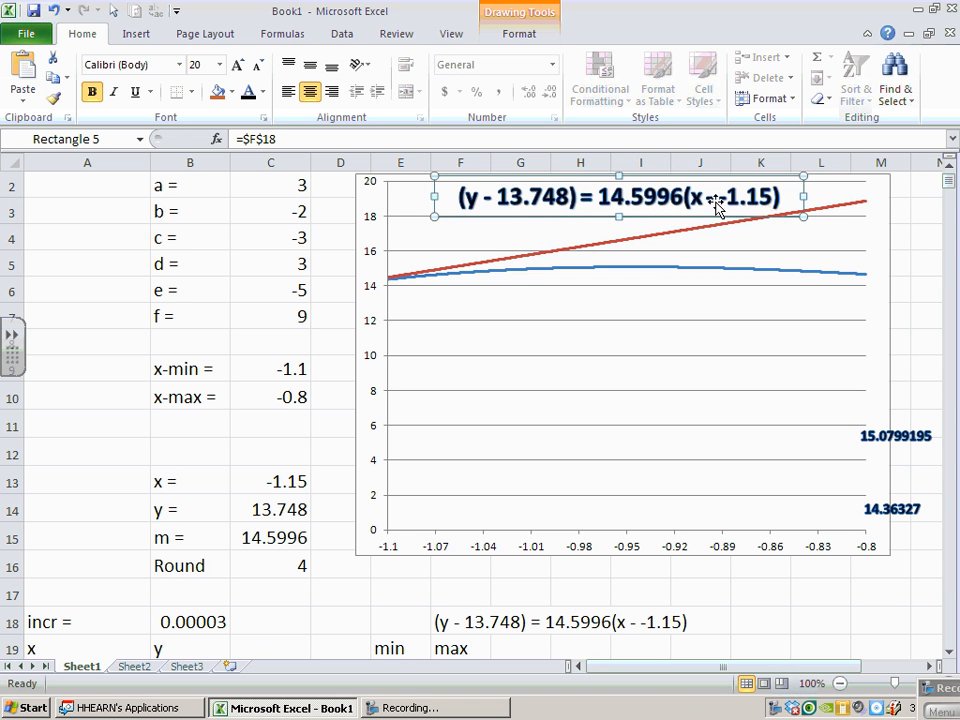
pyautogui.moveTo(502, 196)
pyautogui.mouseDown()
pyautogui.moveTo(491, 199)
pyautogui.moveTo(501, 199)
pyautogui.mouseUp()
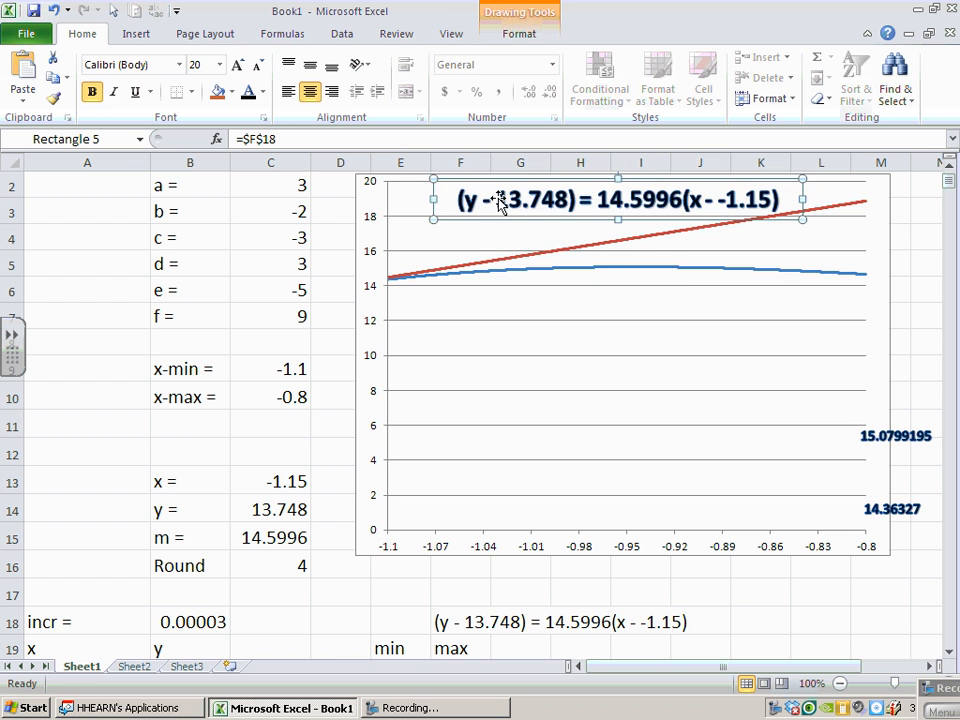
pyautogui.click(920, 240)
pyautogui.click(947, 168)
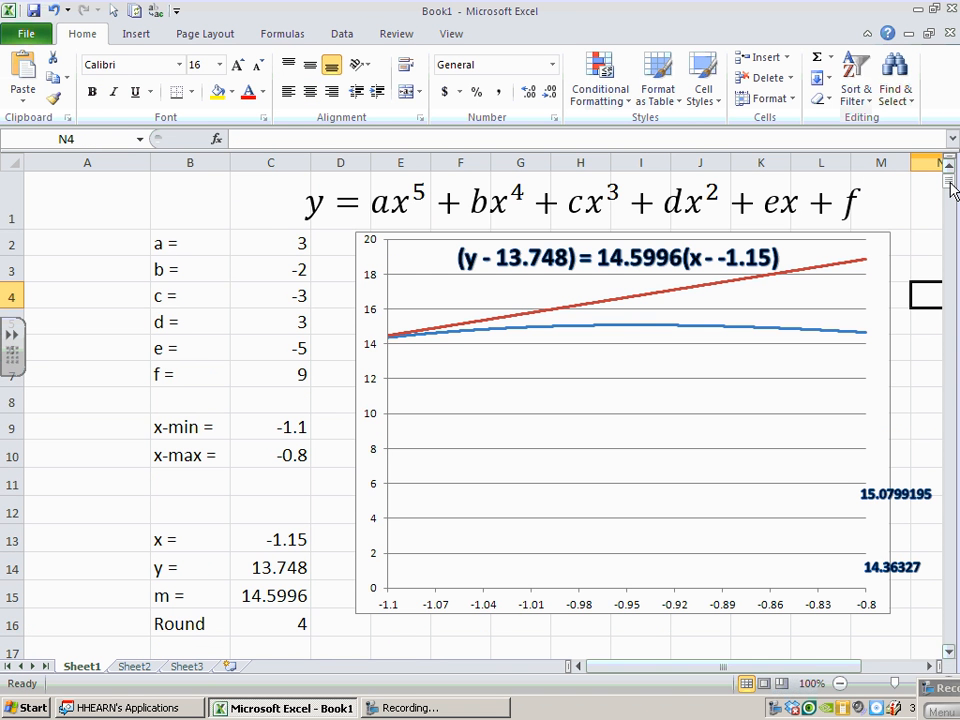
# Step: Center the contents of columns B and C horizontally
pyautogui.click(184, 204)
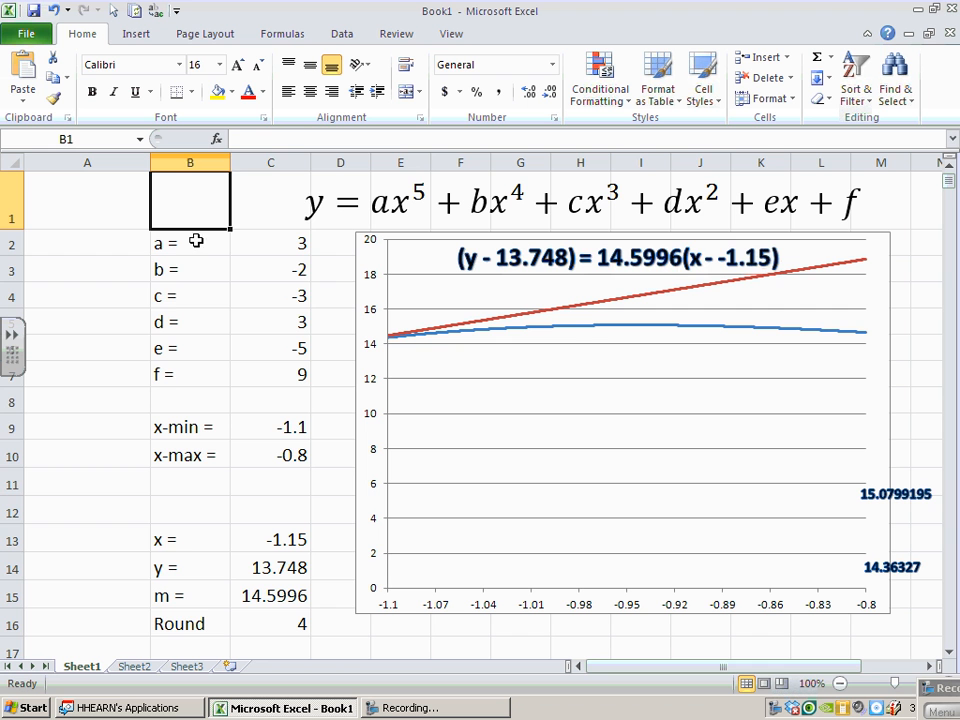
pyautogui.moveTo(180, 244); pyautogui.dragTo(264, 334)
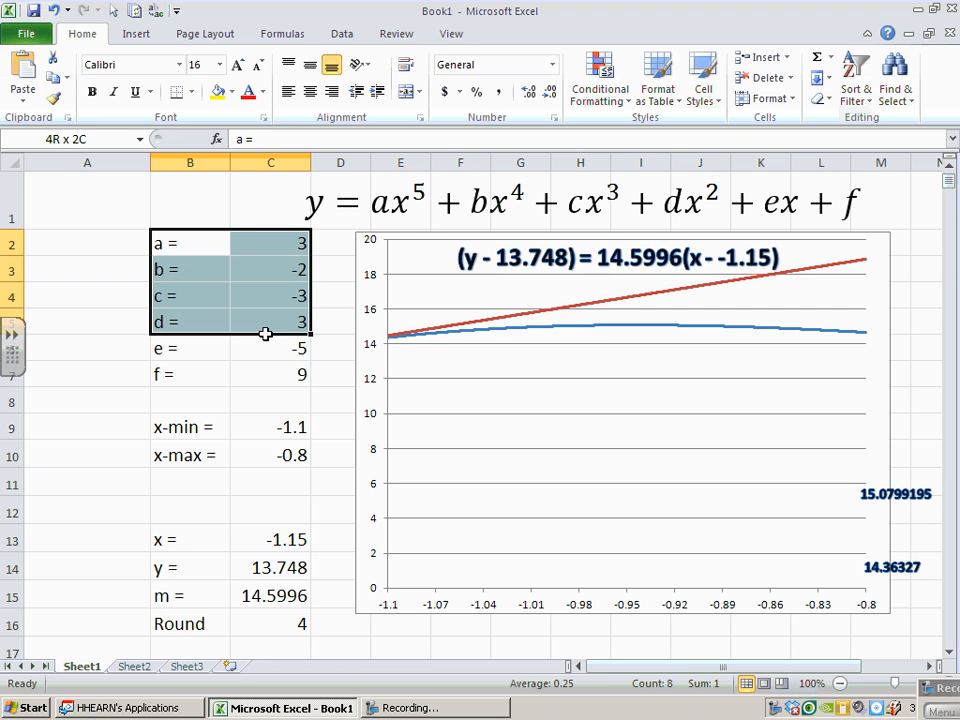
pyautogui.click(193, 155)
pyautogui.moveTo(193, 155); pyautogui.dragTo(270, 156)
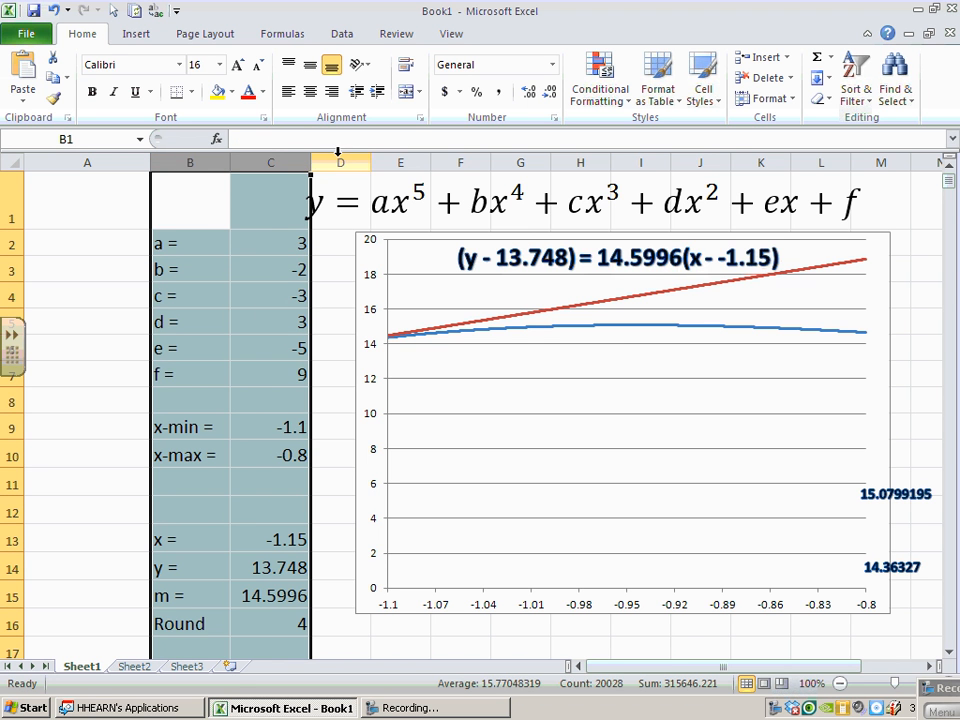
pyautogui.click(309, 91)
# Step: Apply All Borders to the coefficient labels and values in B2:C7
pyautogui.moveTo(208, 252); pyautogui.dragTo(246, 369)
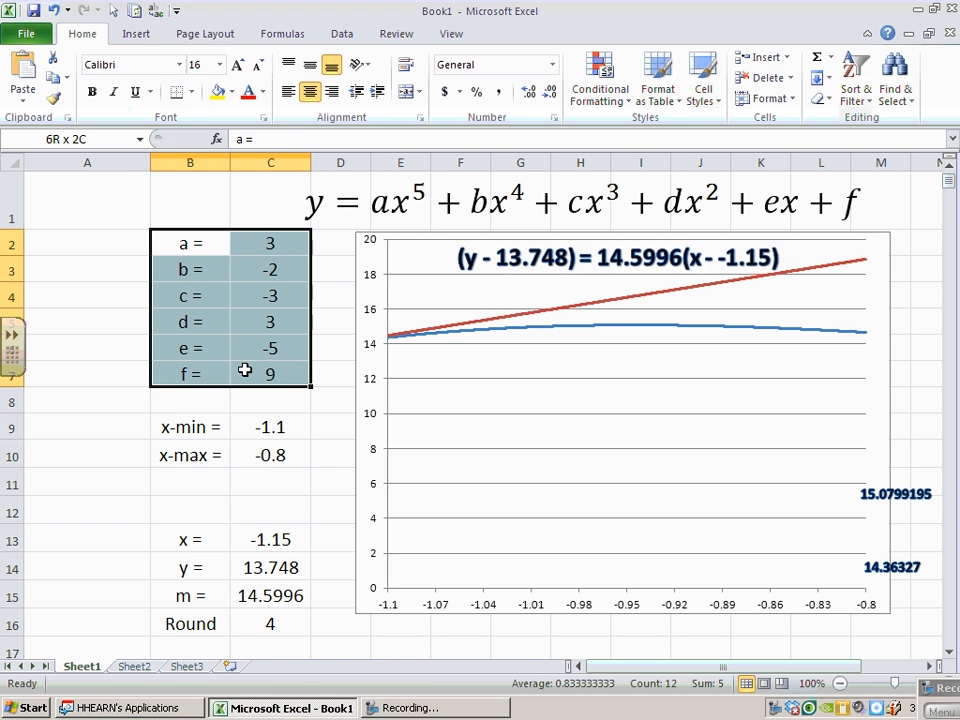
pyautogui.click(191, 92)
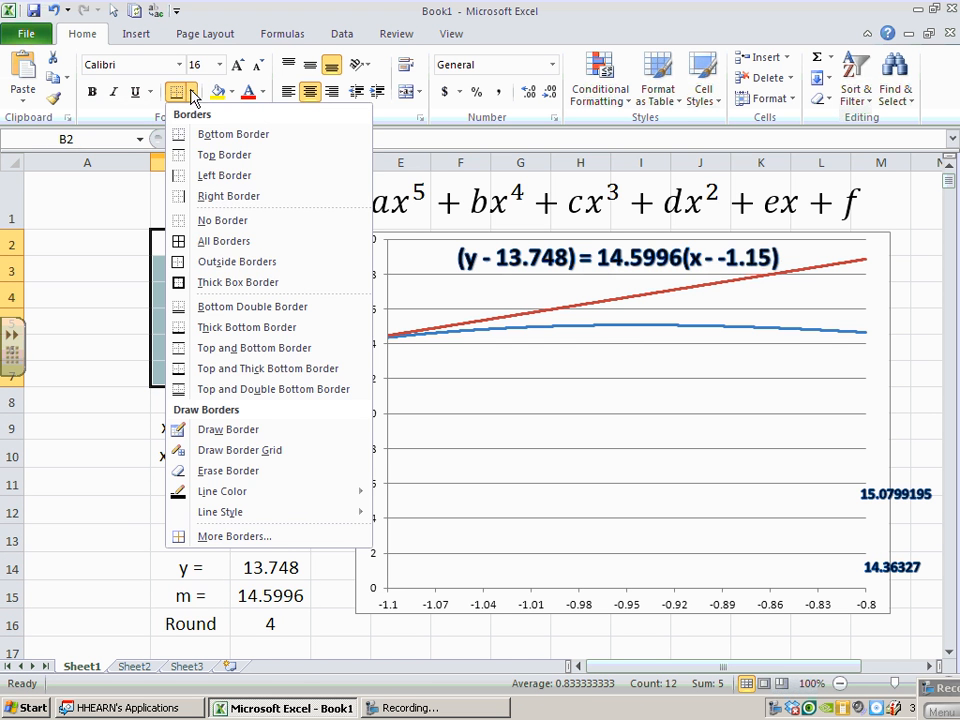
pyautogui.click(230, 242)
# Step: Fill the coefficient values in C2:C7 with a light lavender theme color
pyautogui.moveTo(268, 243); pyautogui.dragTo(266, 371)
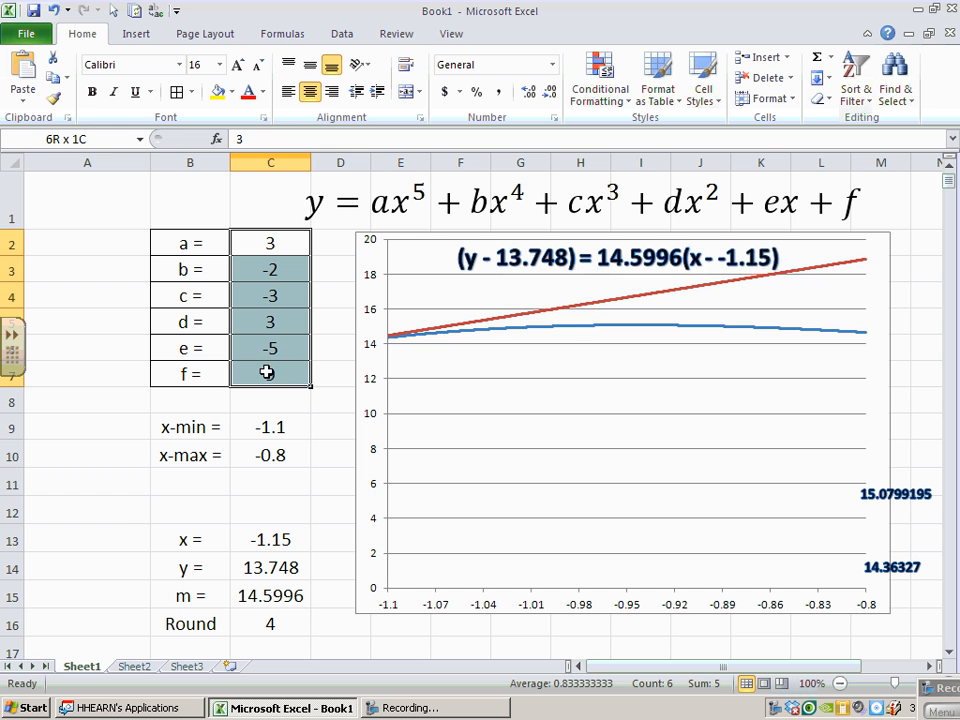
pyautogui.click(232, 92)
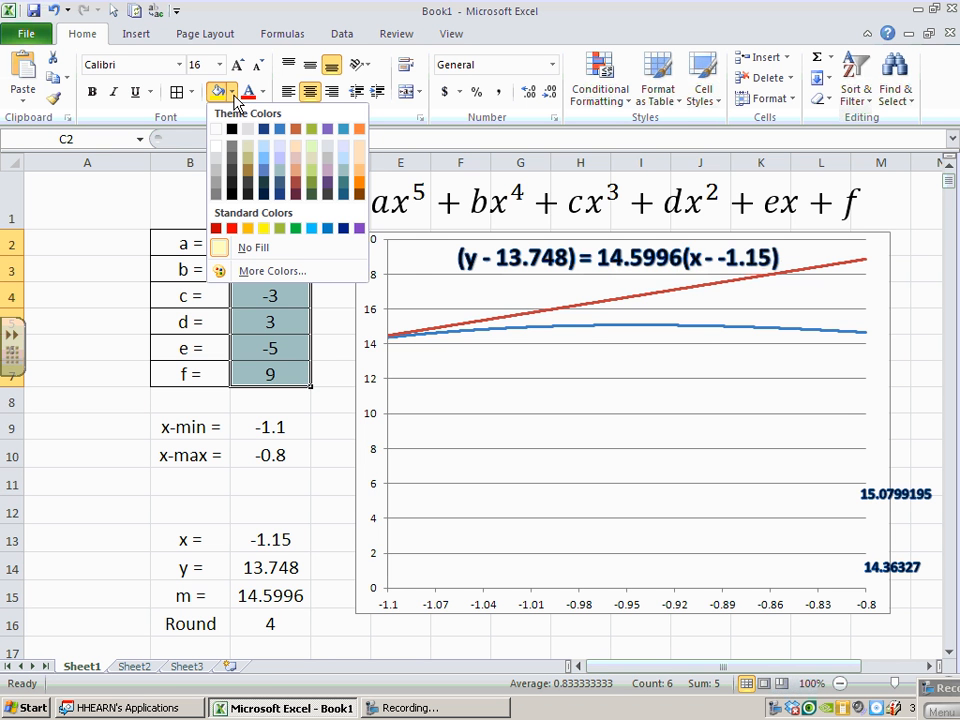
pyautogui.click(280, 152)
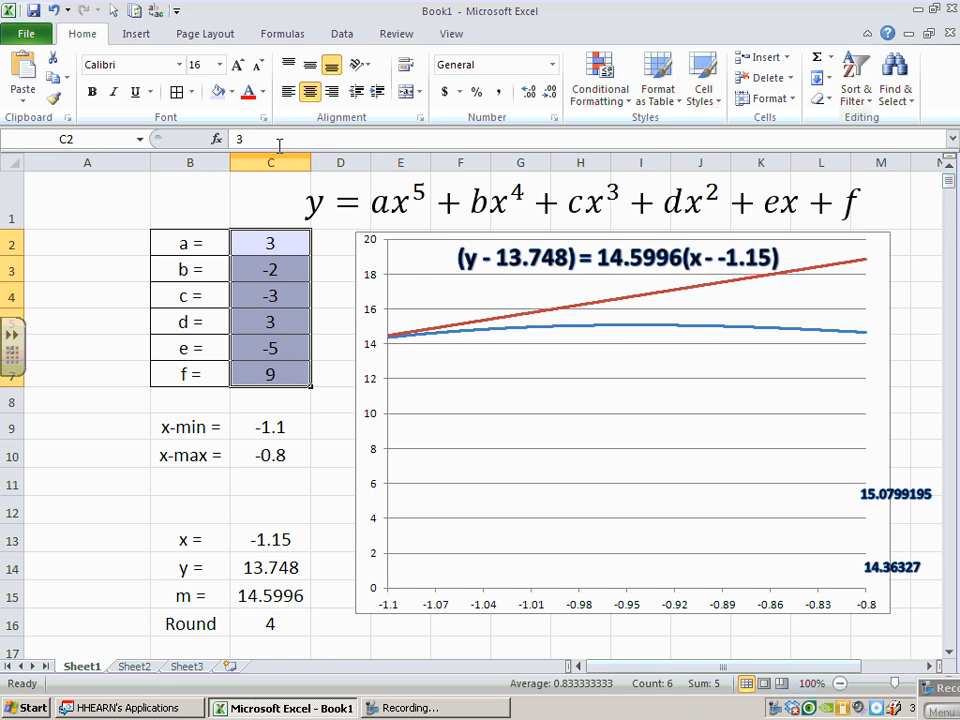
pyautogui.click(326, 284)
# Step: Fill the x-min and x-max values in C9:C10 and the x value in C13 with the same light lavender
pyautogui.moveTo(280, 426); pyautogui.dragTo(274, 449)
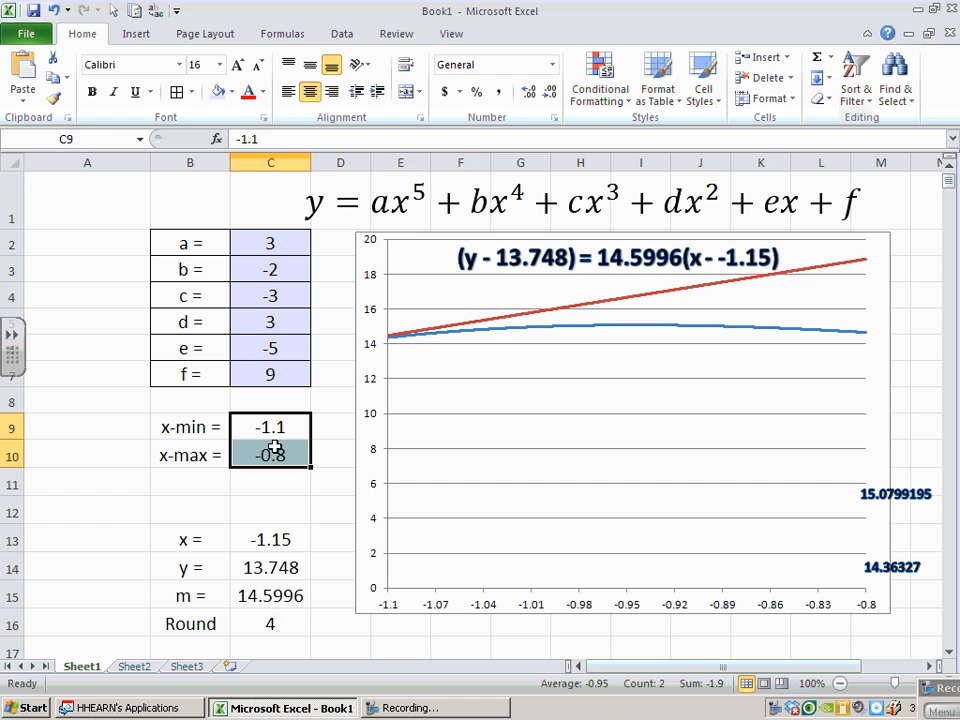
pyautogui.click(217, 93)
pyautogui.click(273, 538)
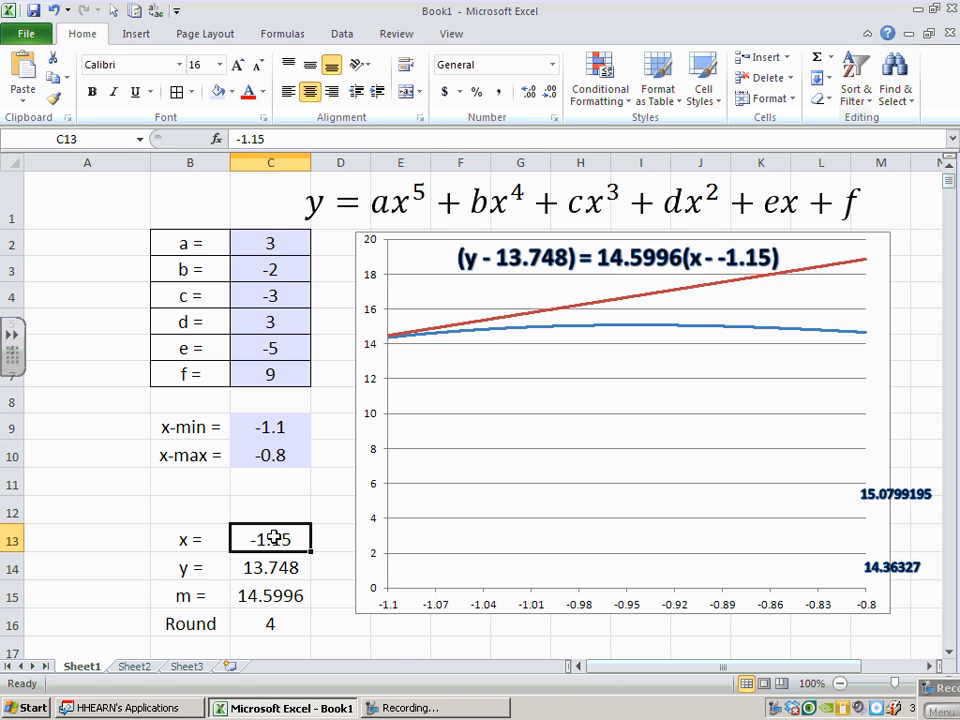
pyautogui.click(325, 391)
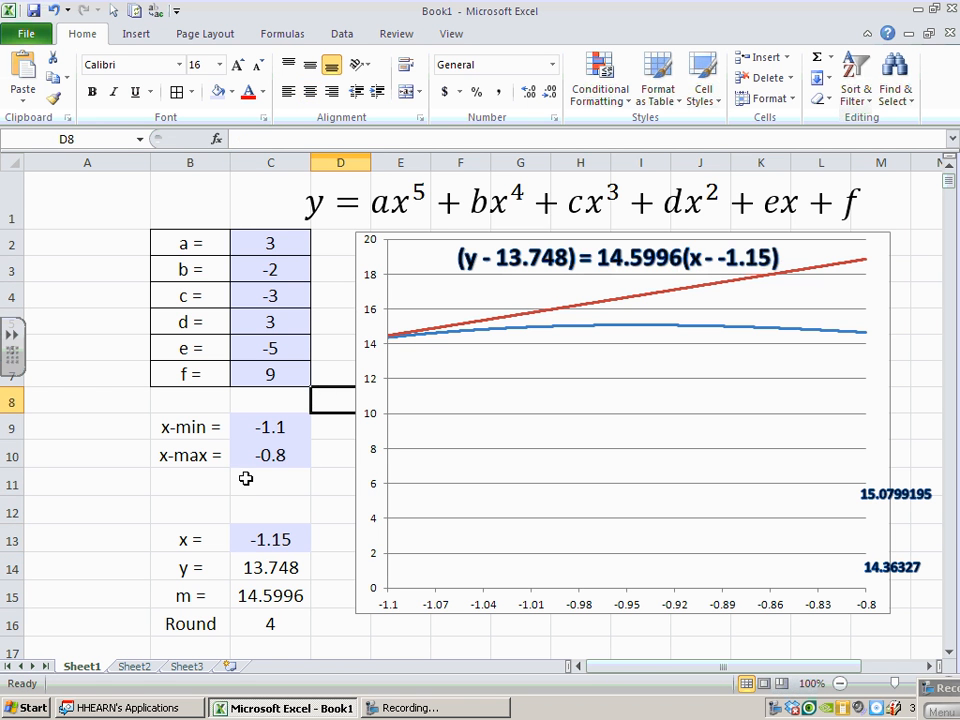
# Step: Apply All Borders to B9:C10 and B13:C16, and fill the Round value in C16 with light lavender
pyautogui.moveTo(195, 427); pyautogui.dragTo(270, 455)
pyautogui.click(184, 95)
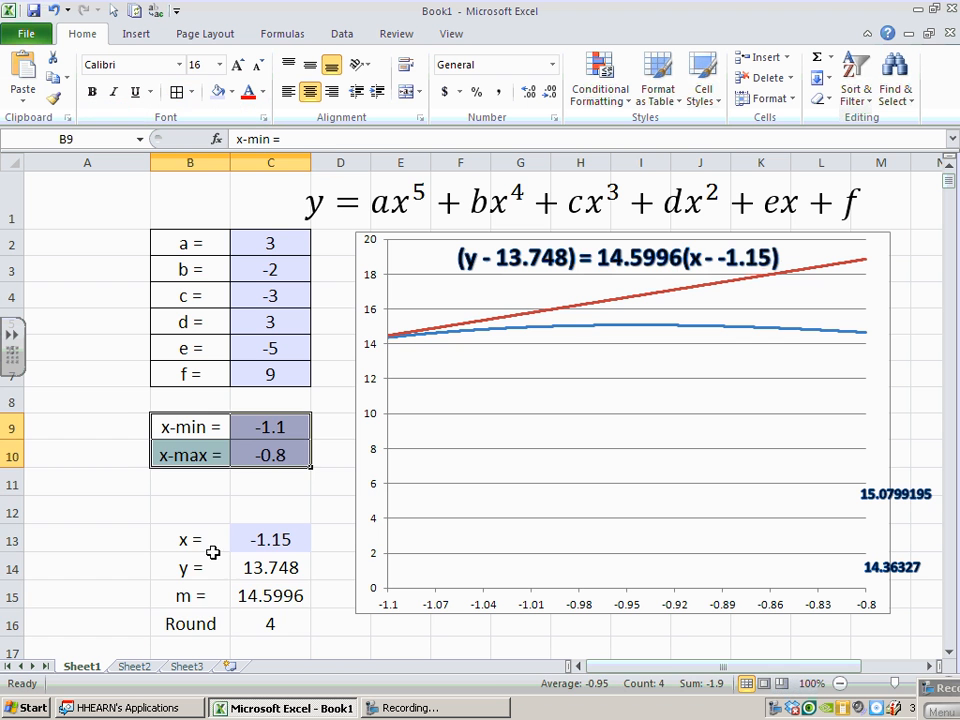
pyautogui.moveTo(214, 548); pyautogui.dragTo(266, 630)
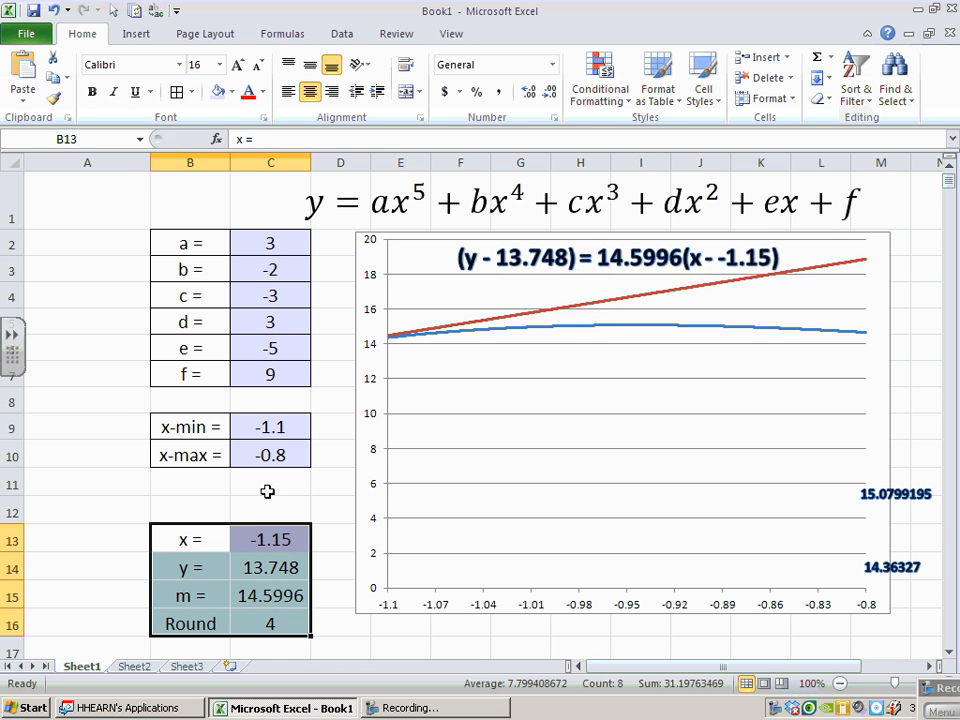
pyautogui.click(178, 92)
pyautogui.click(269, 626)
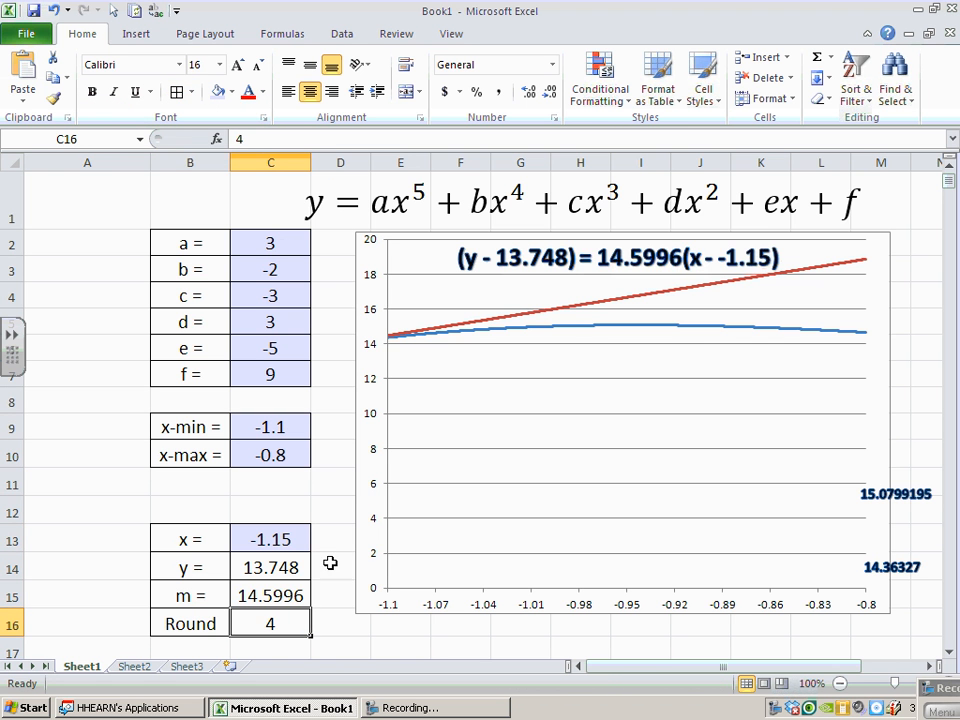
pyautogui.click(330, 429)
# Step: Fill the label cells B13:B16, B9:B10 and B2:B7 with the lightest orange theme color
pyautogui.click(197, 541)
pyautogui.moveTo(197, 541); pyautogui.dragTo(193, 620)
pyautogui.click(231, 92)
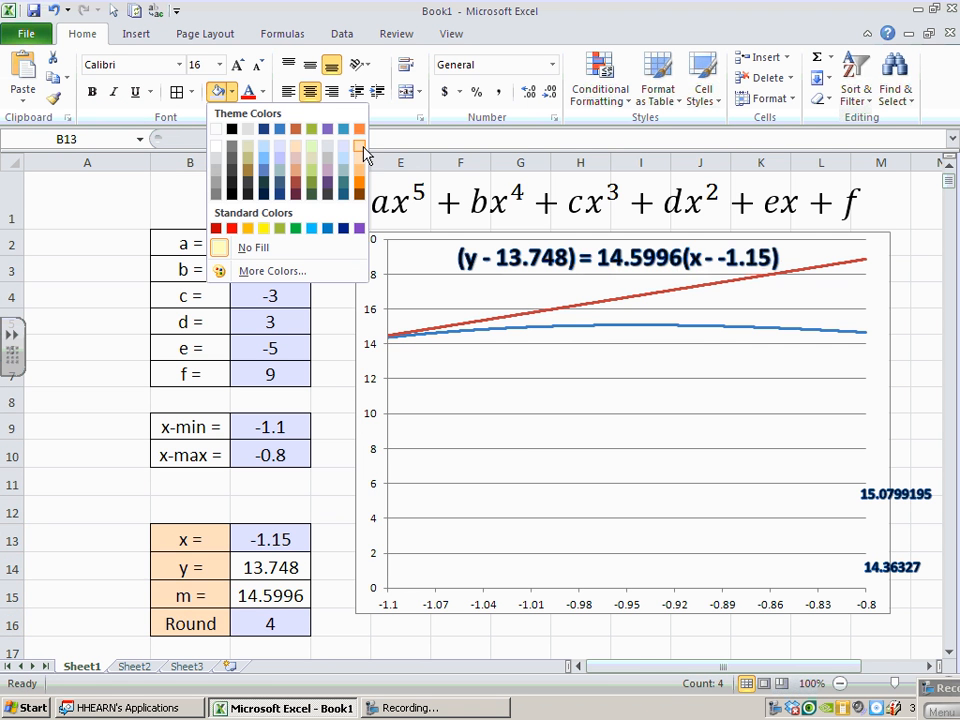
pyautogui.click(361, 152)
pyautogui.moveTo(193, 426); pyautogui.dragTo(199, 452)
pyautogui.click(217, 91)
pyautogui.moveTo(190, 243); pyautogui.dragTo(197, 372)
pyautogui.click(217, 91)
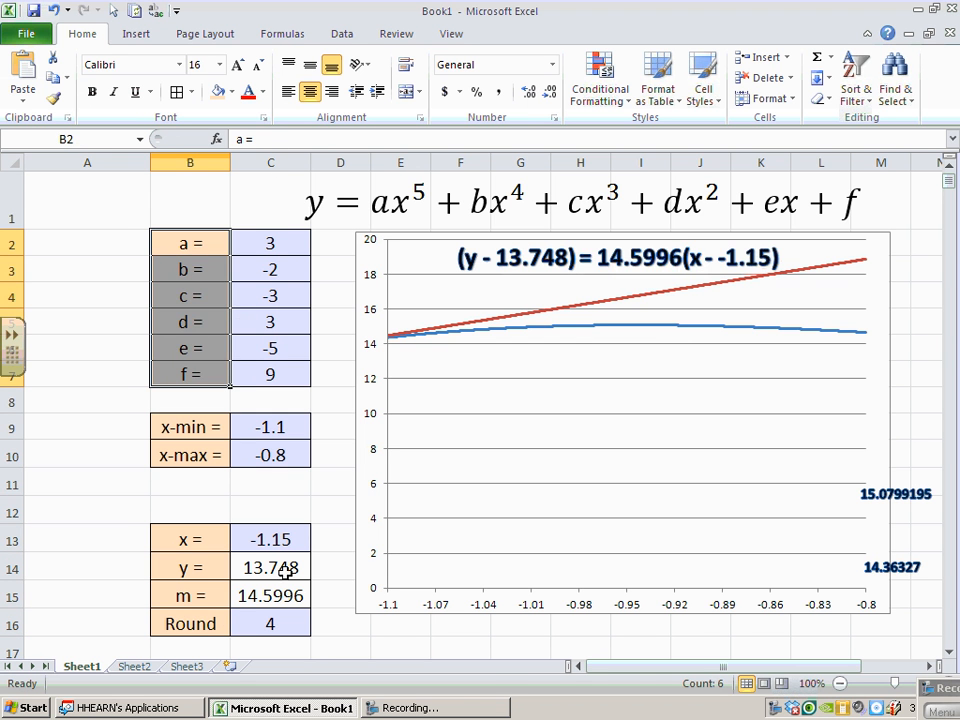
# Step: Fill the calculated y and m values in C14:C15 with the same light orange as the labels
pyautogui.moveTo(285, 570); pyautogui.dragTo(280, 592)
pyautogui.click(217, 91)
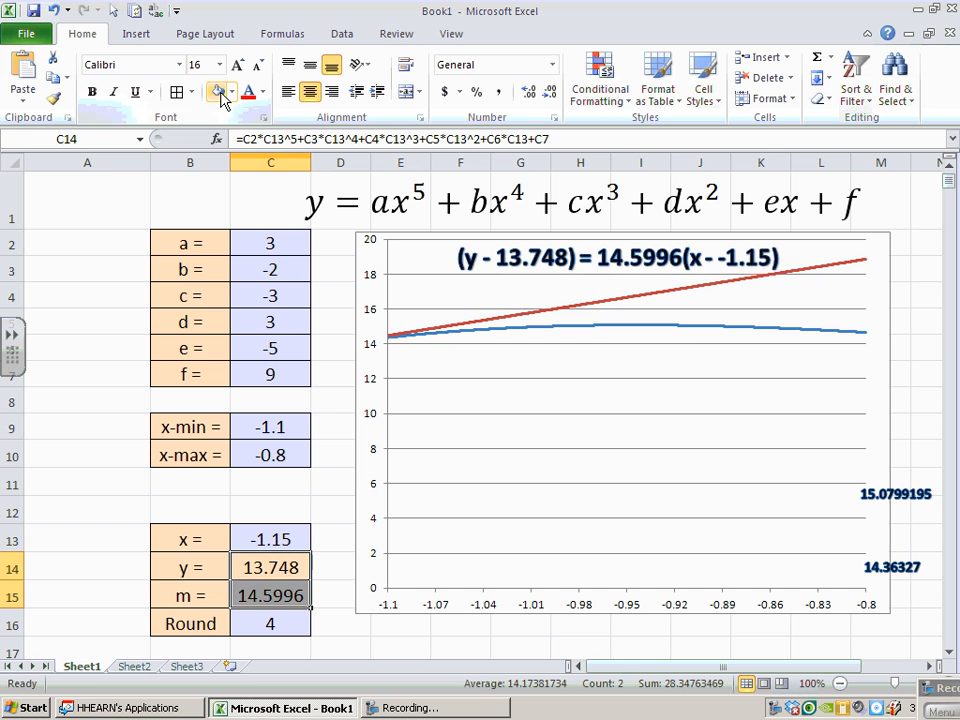
pyautogui.click(332, 271)
# Step: Examine the y formula in C14 and the cell links of the maximum, minimum and tangent equation WordArt
pyautogui.click(289, 572)
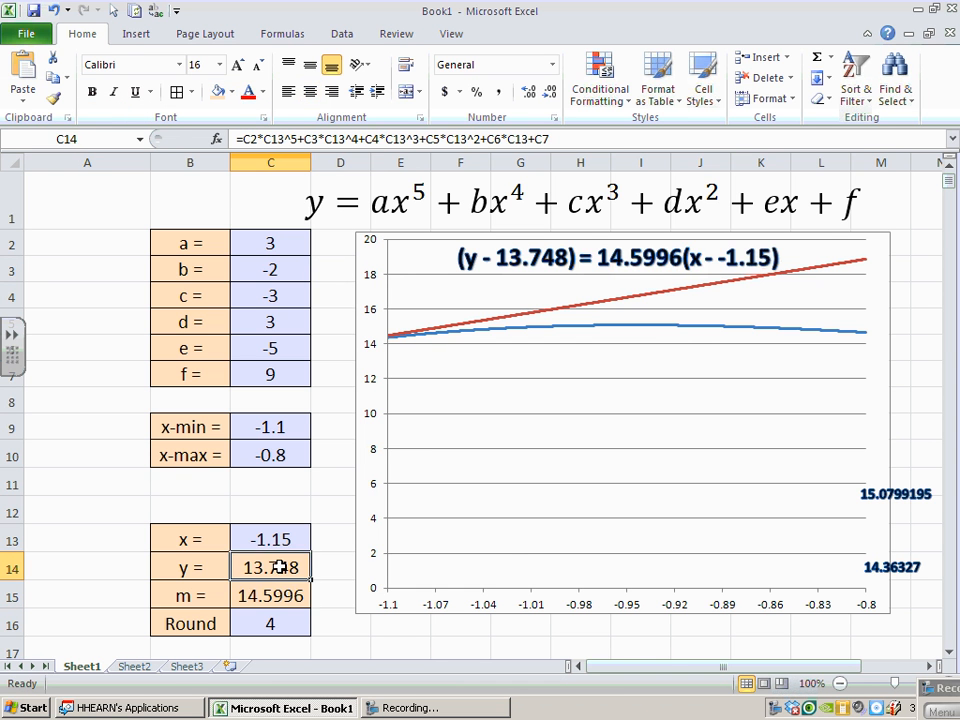
pyautogui.doubleClick(281, 567)
pyautogui.press('Return')
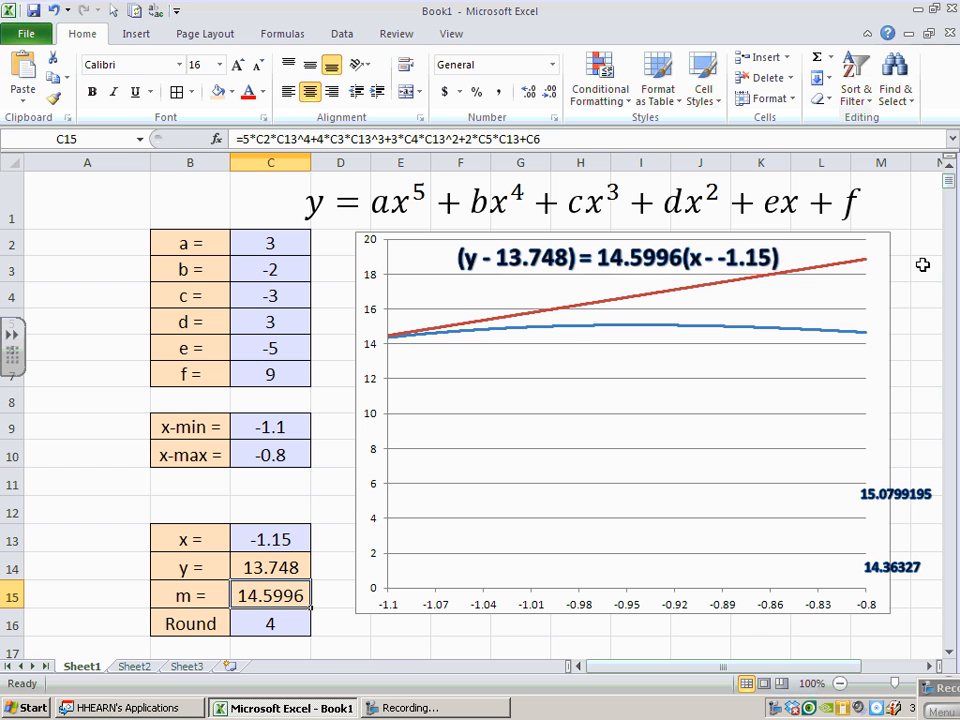
pyautogui.click(870, 494)
pyautogui.click(889, 568)
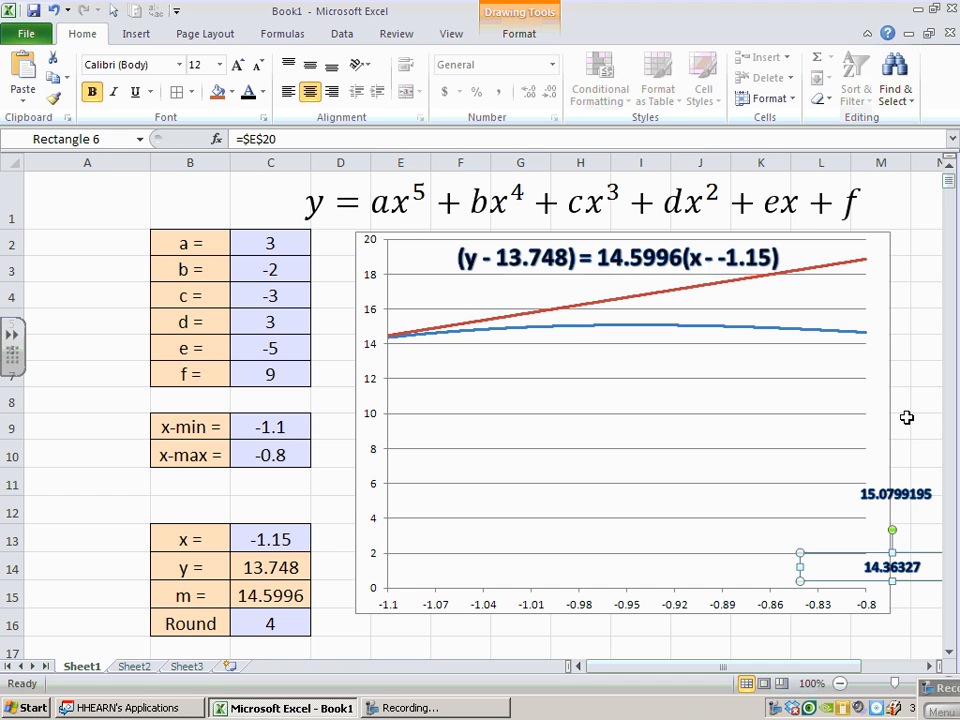
pyautogui.click(713, 261)
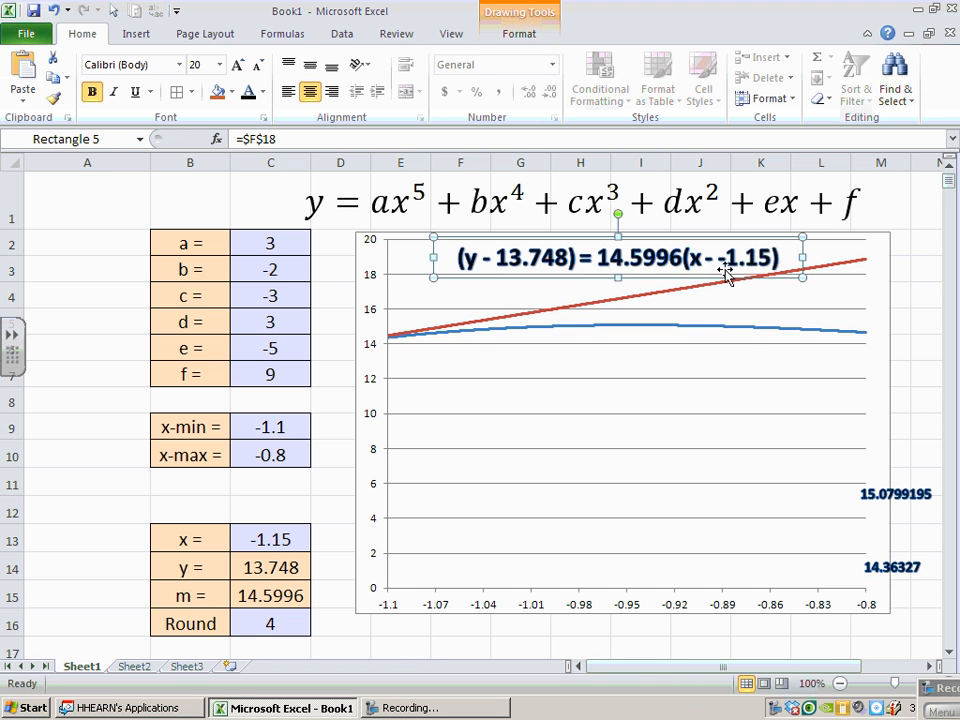